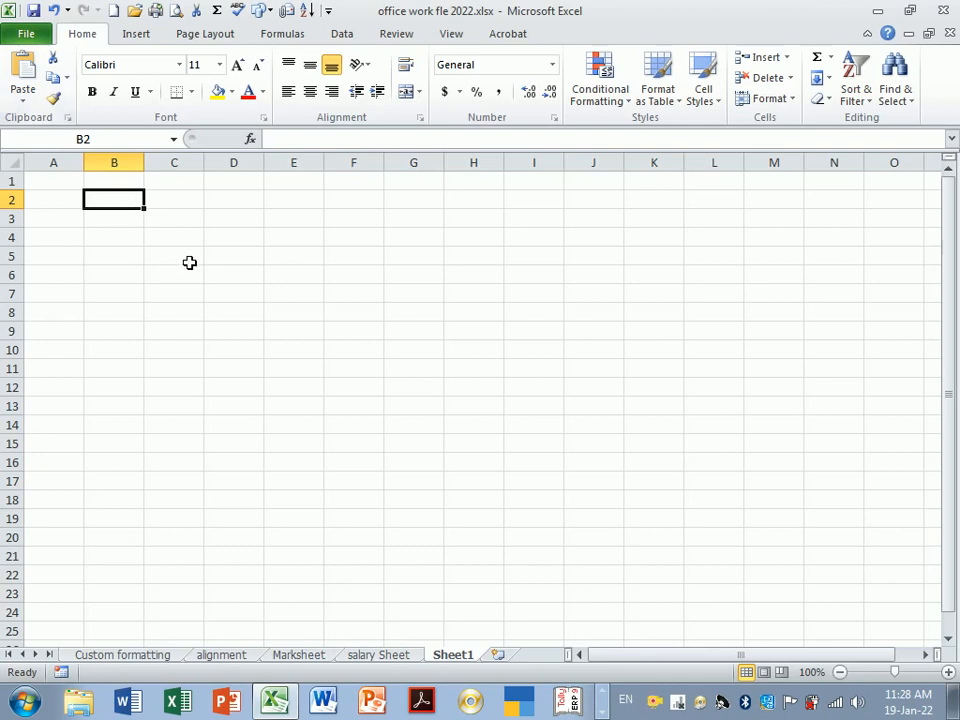
# - Copy the marks table with its total row, range A1:H12, from the Marksheet sheet
pyautogui.click(189, 262)
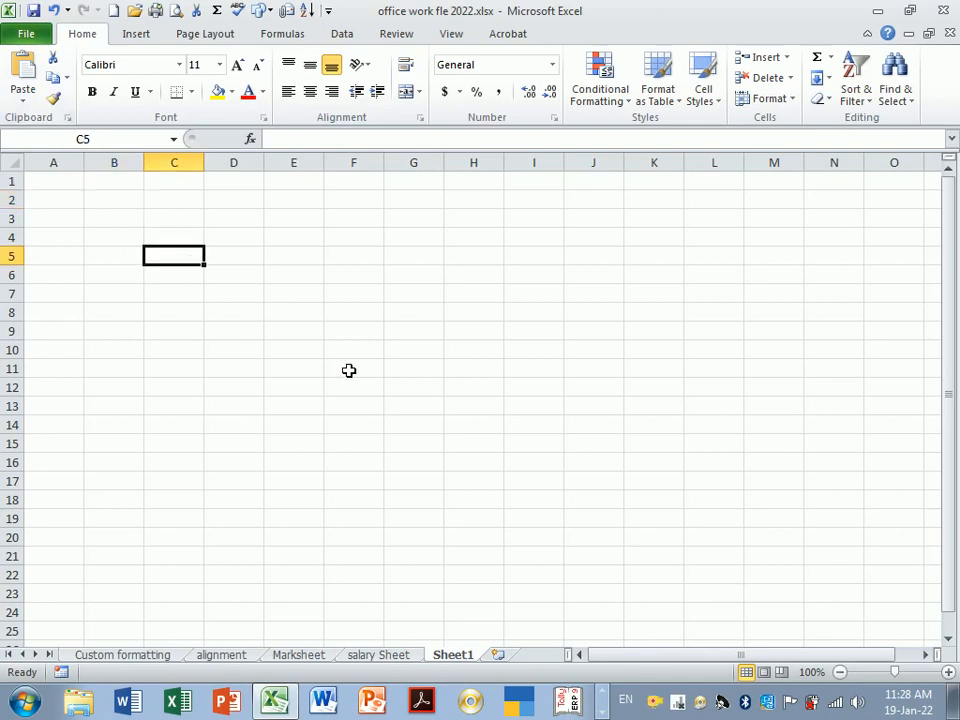
pyautogui.scroll(1, 348, 371)
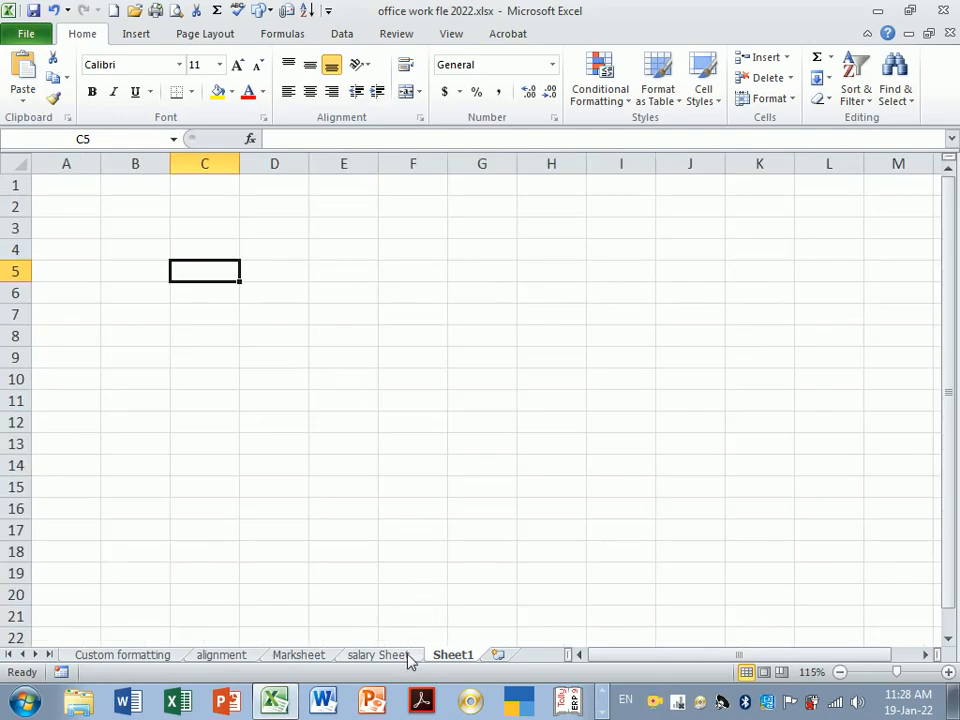
pyautogui.click(305, 656)
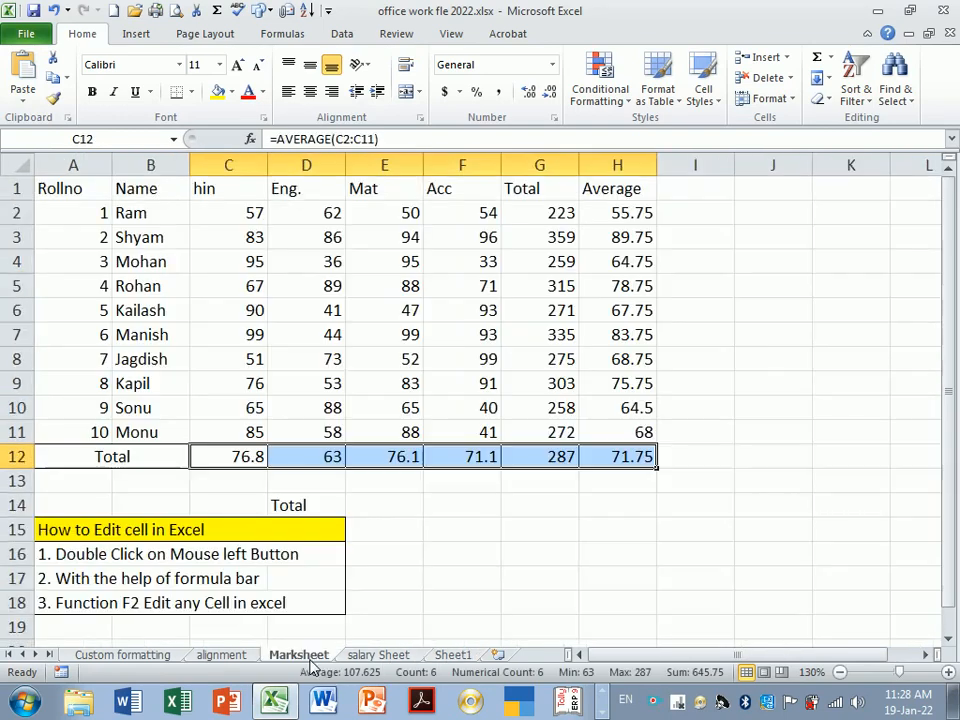
pyautogui.click(388, 333)
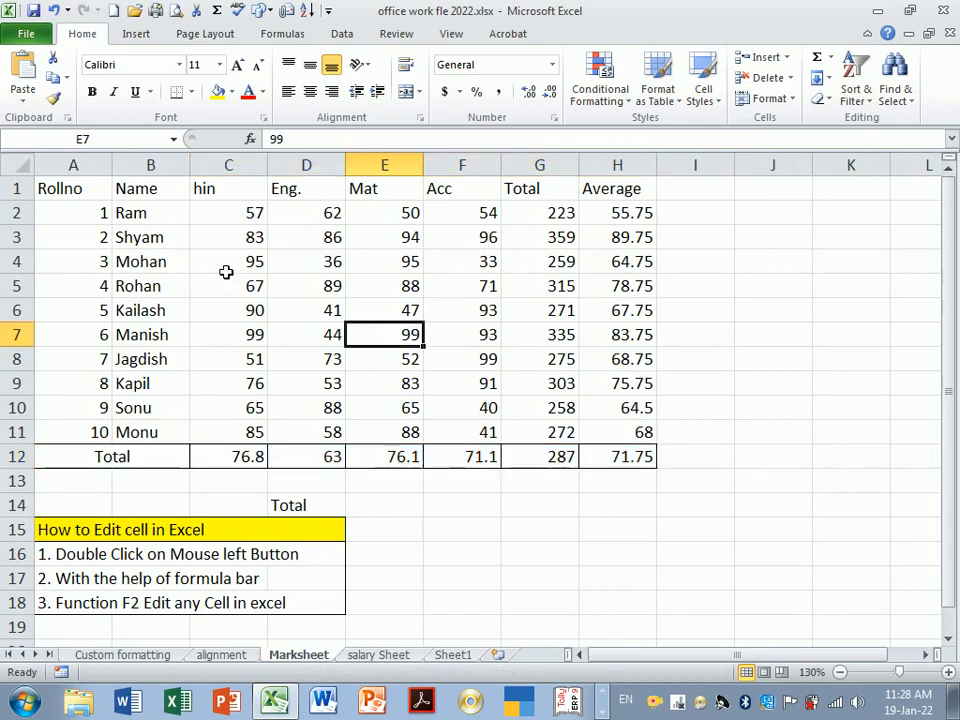
pyautogui.moveTo(101, 190); pyautogui.dragTo(612, 456)
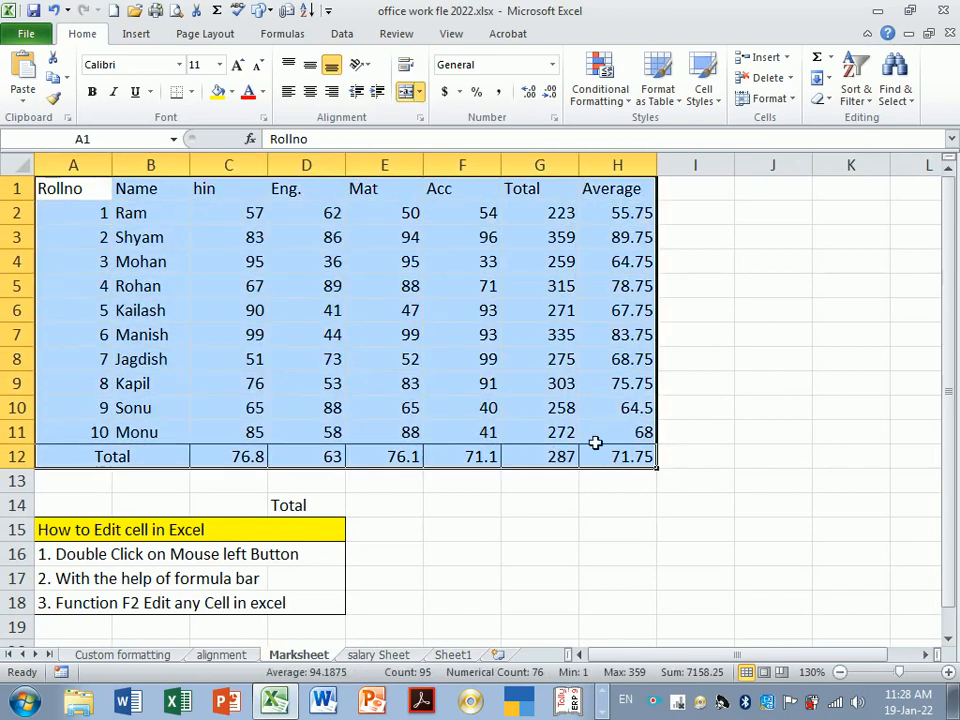
pyautogui.click(54, 78)
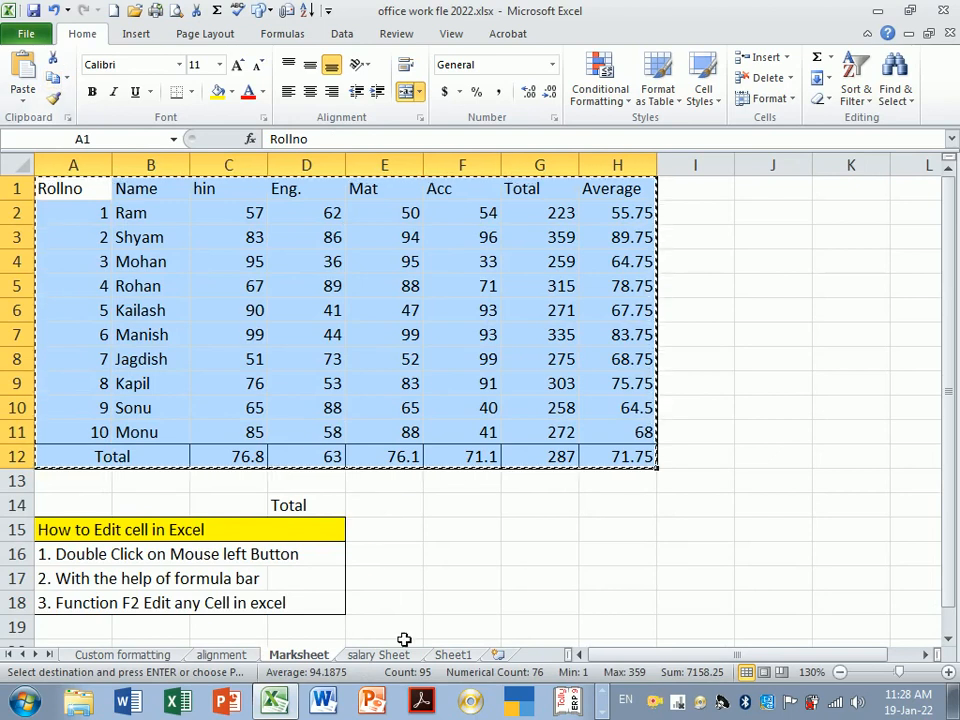
# - Paste the copied marks table into Sheet1 starting at cell A1 and compare it with the original on Marksheet
pyautogui.click(452, 656)
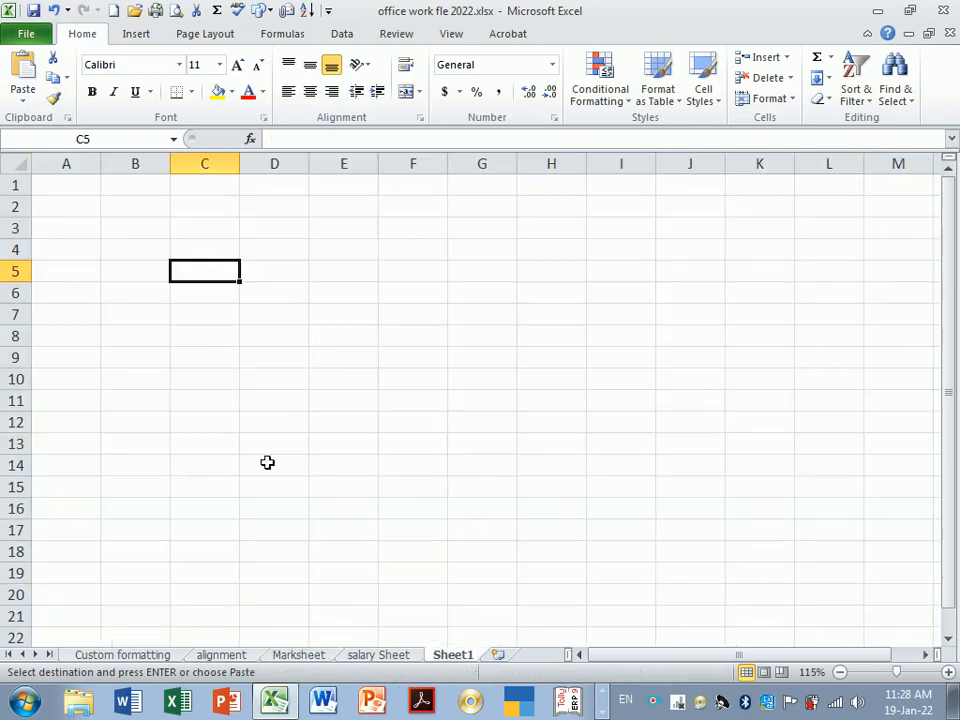
pyautogui.click(89, 195)
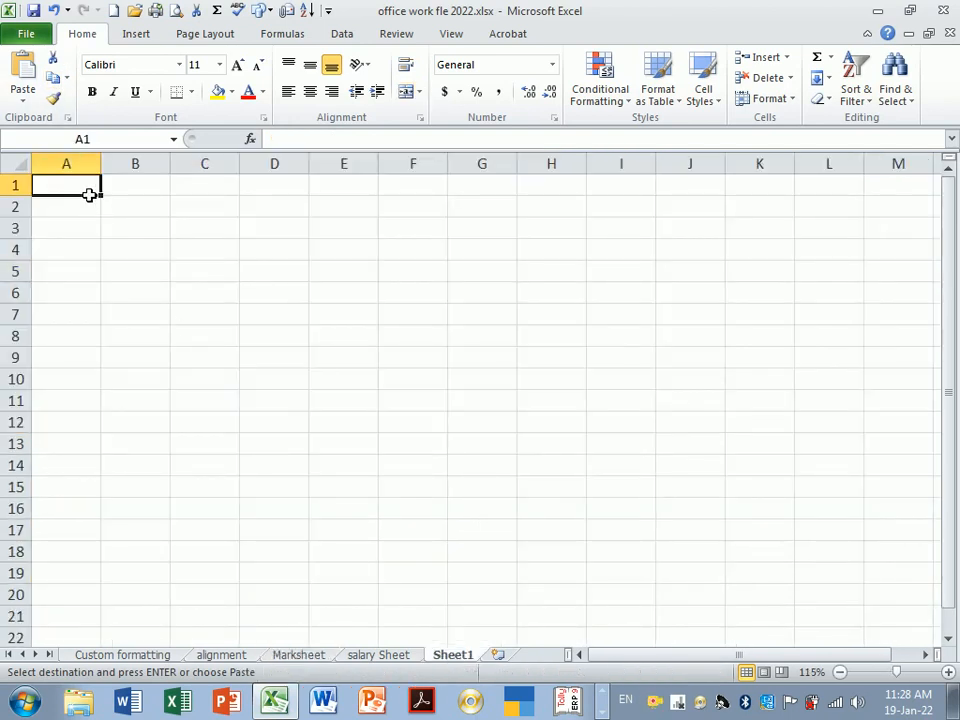
pyautogui.click(22, 75)
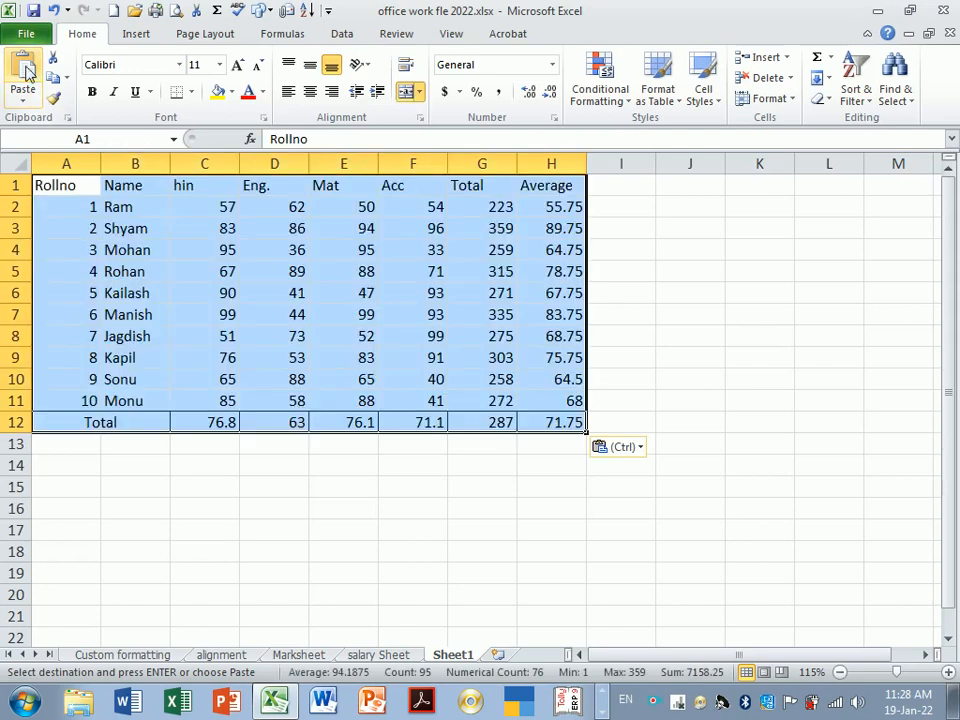
pyautogui.click(495, 512)
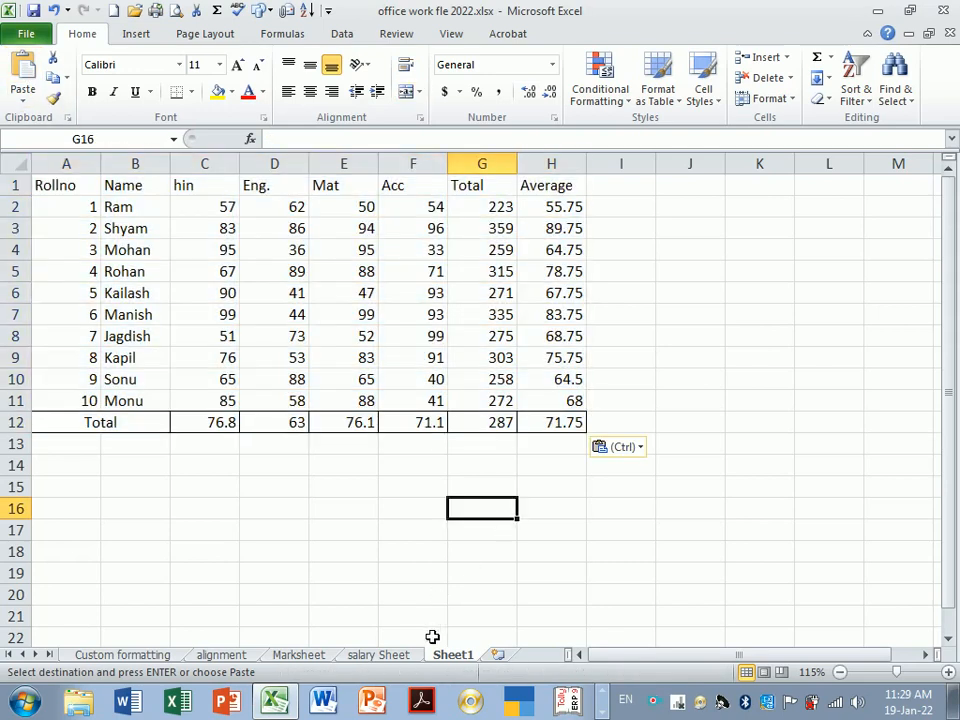
pyautogui.click(284, 658)
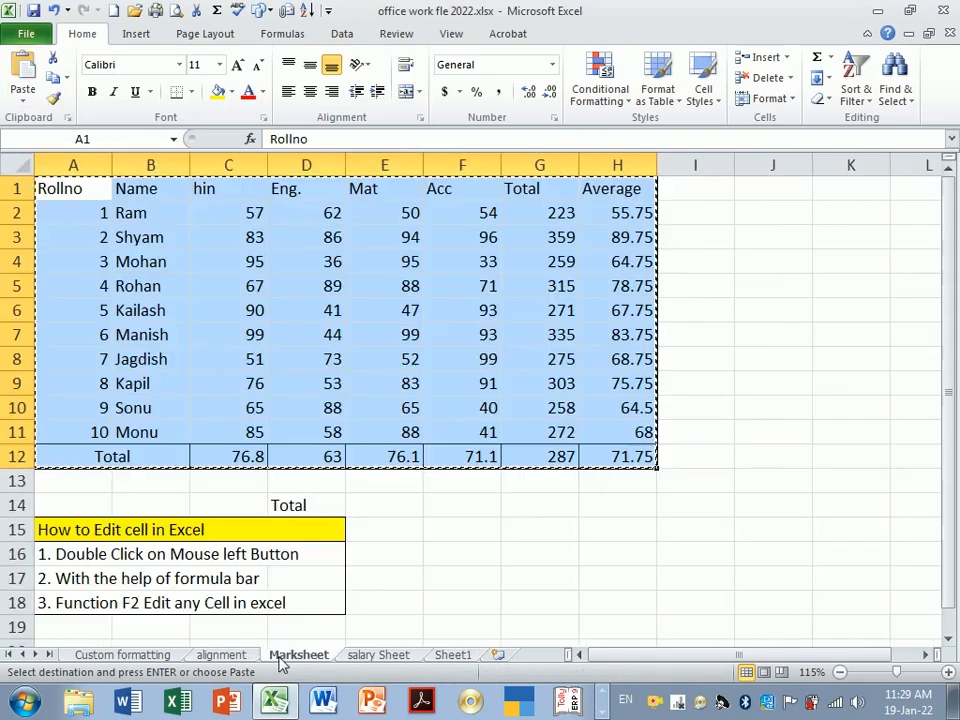
pyautogui.click(452, 655)
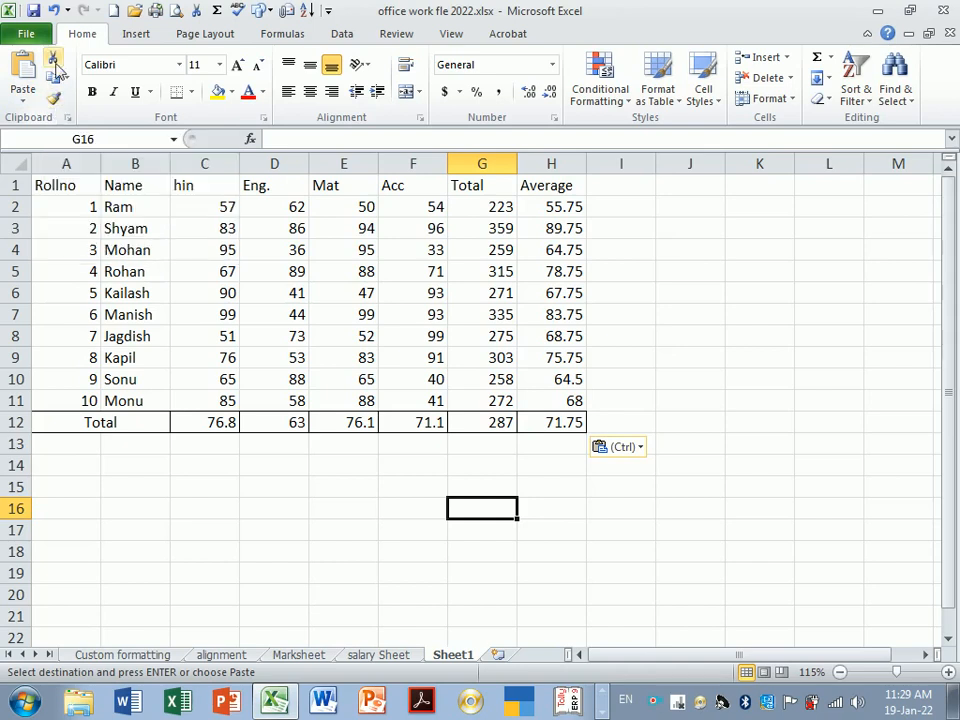
# - Cut the student record in A5:H5 and paste it below the table starting at cell A15
pyautogui.click(261, 301)
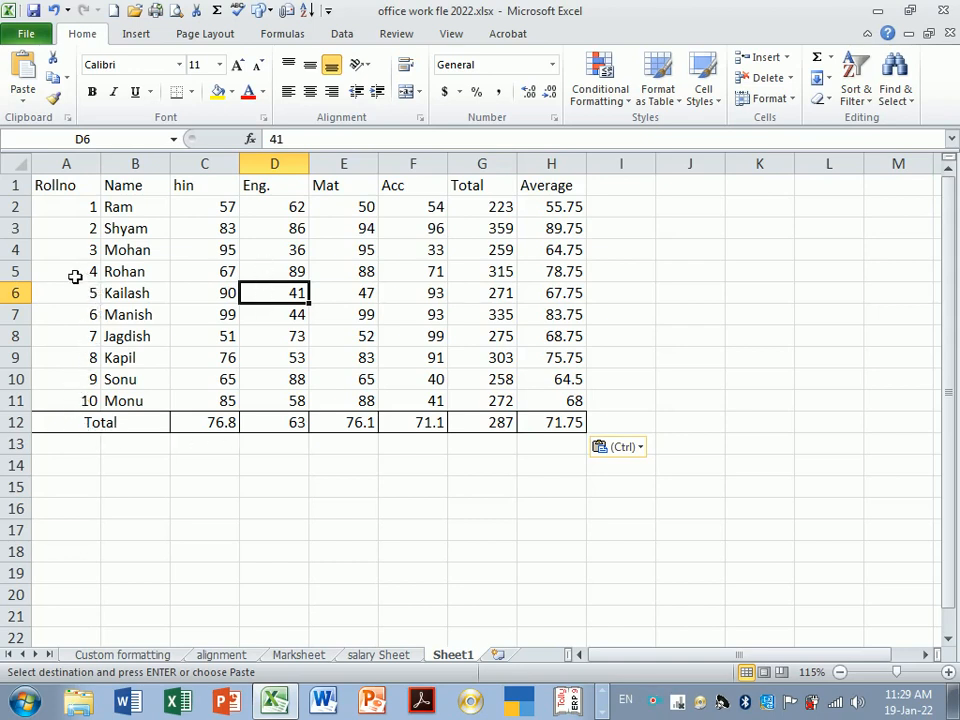
pyautogui.moveTo(73, 276); pyautogui.dragTo(530, 278)
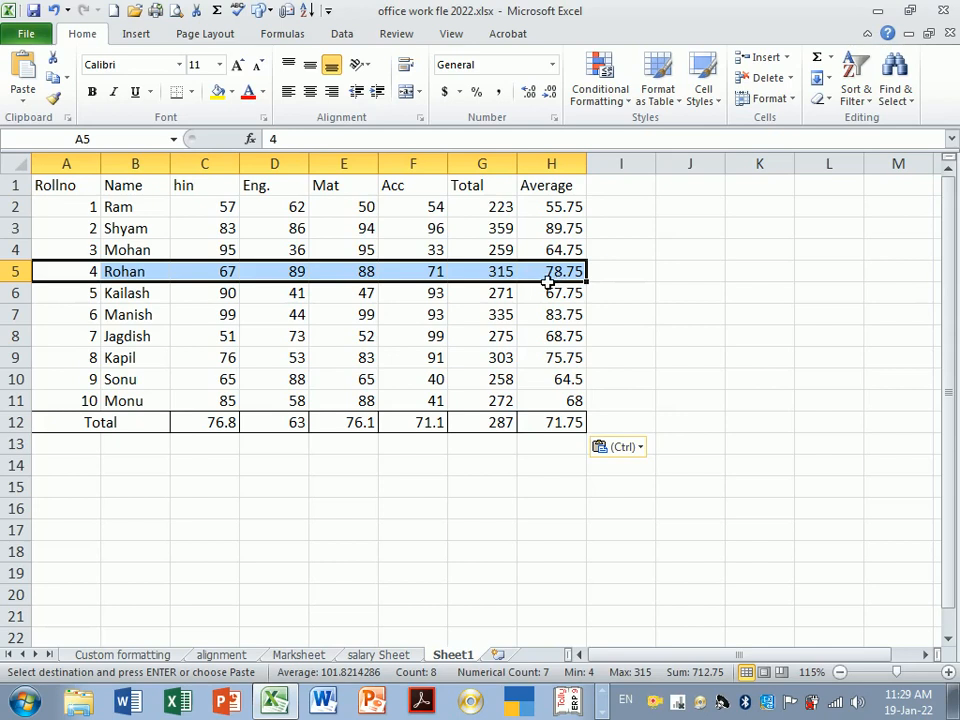
pyautogui.click(57, 62)
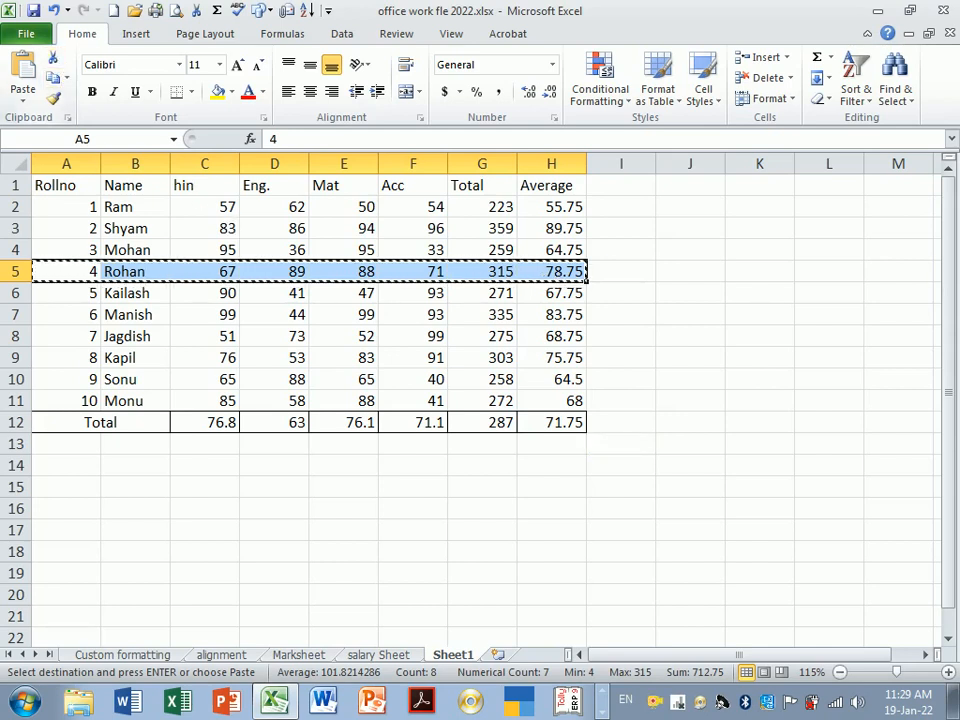
pyautogui.click(91, 495)
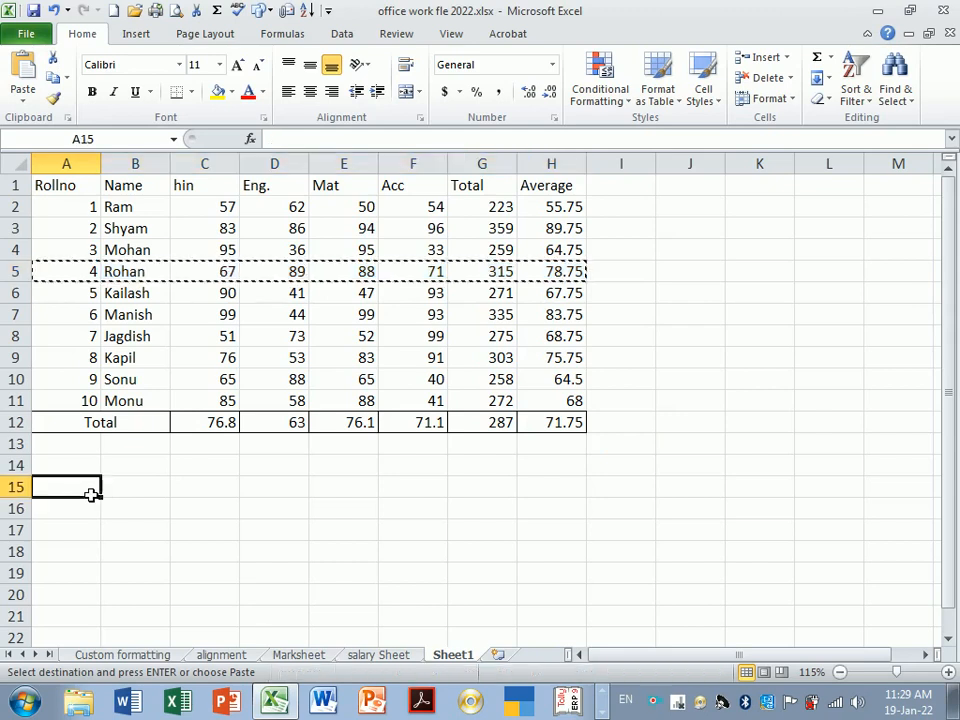
pyautogui.click(25, 78)
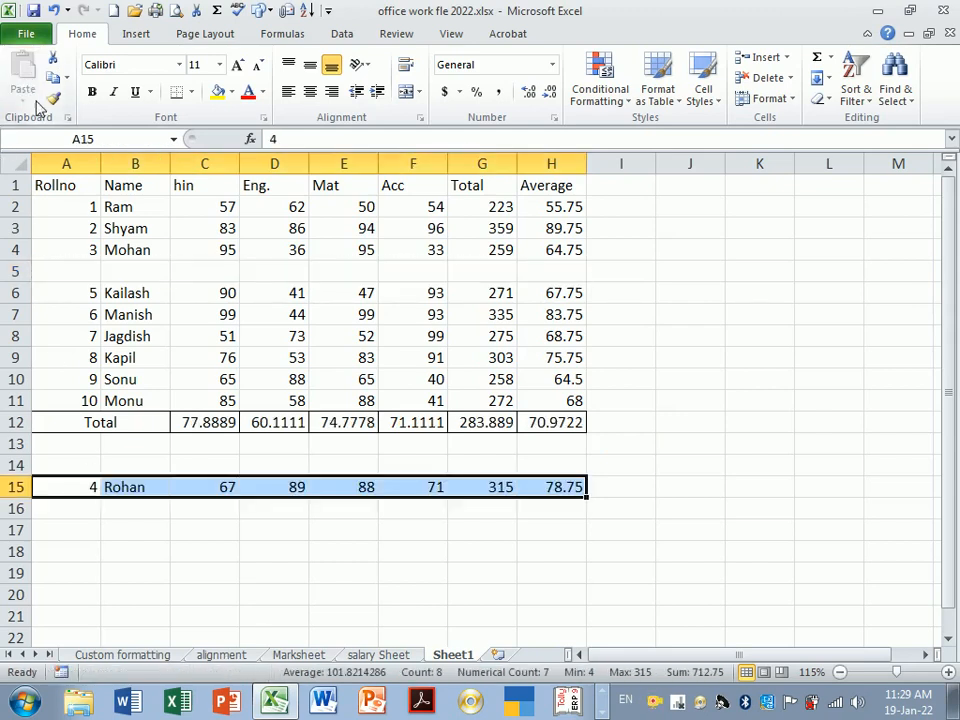
pyautogui.click(303, 558)
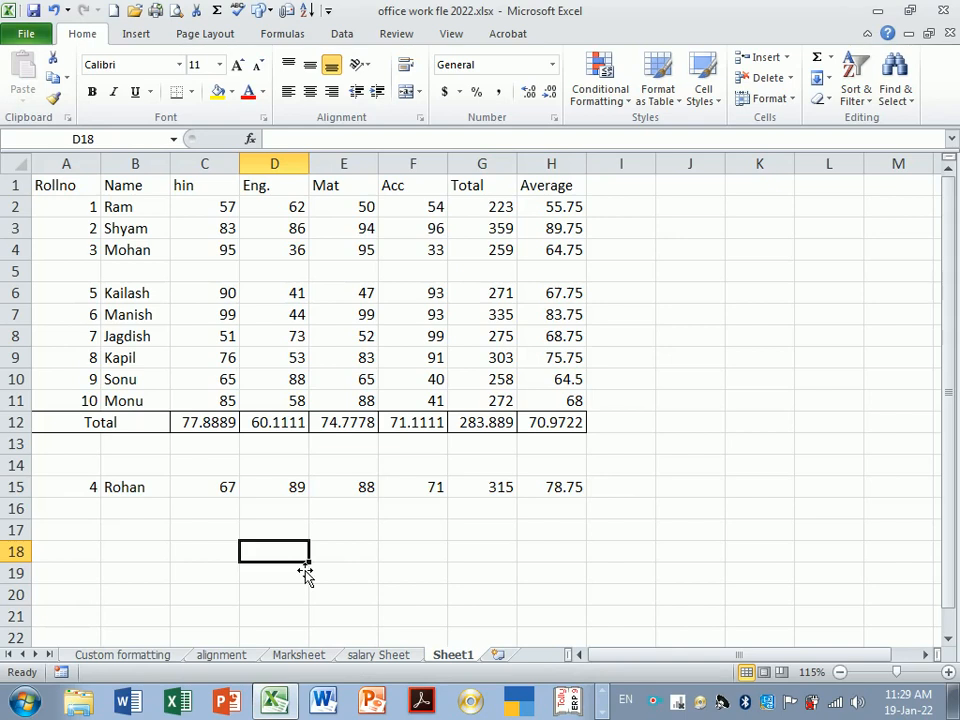
# - Undo the cut-and-paste of the row 5 record and deselect the range
pyautogui.hotkey('ctrl', 'z')
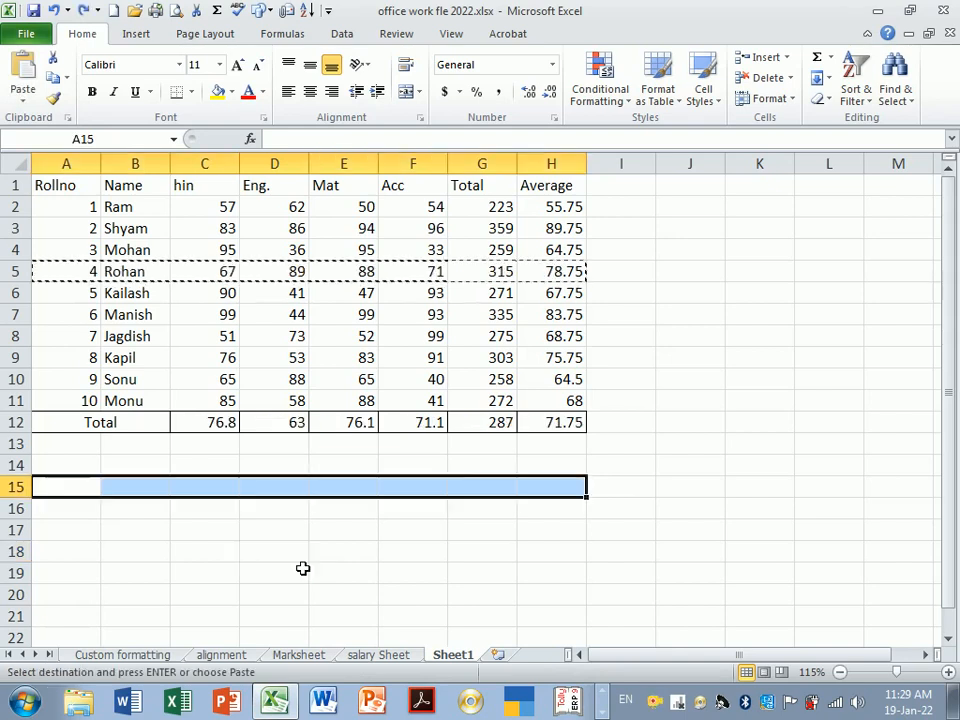
pyautogui.click(298, 550)
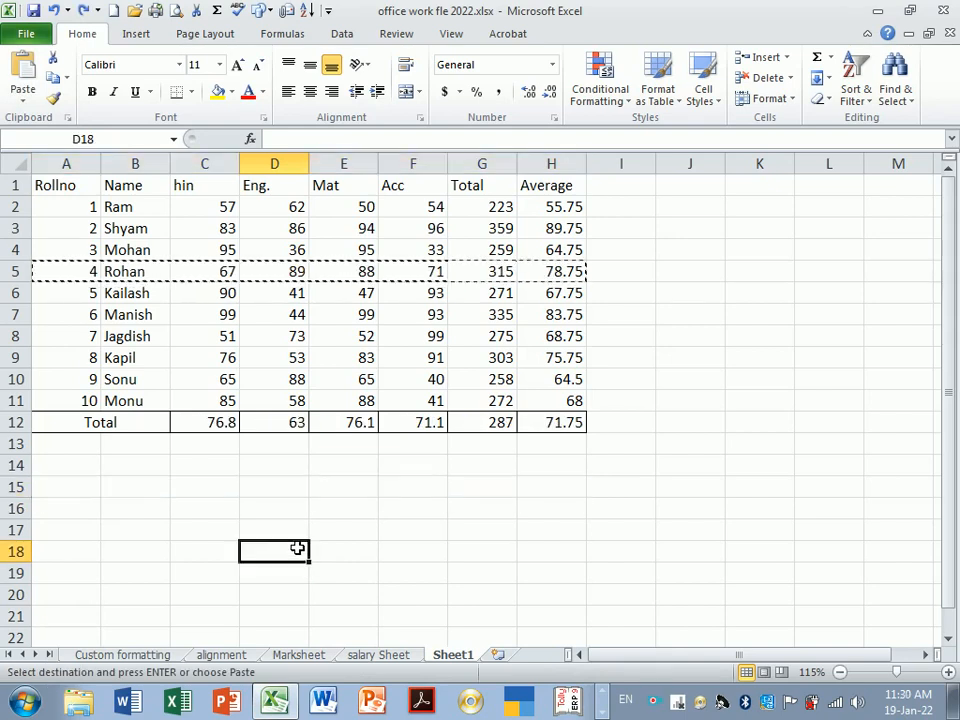
pyautogui.click(287, 509)
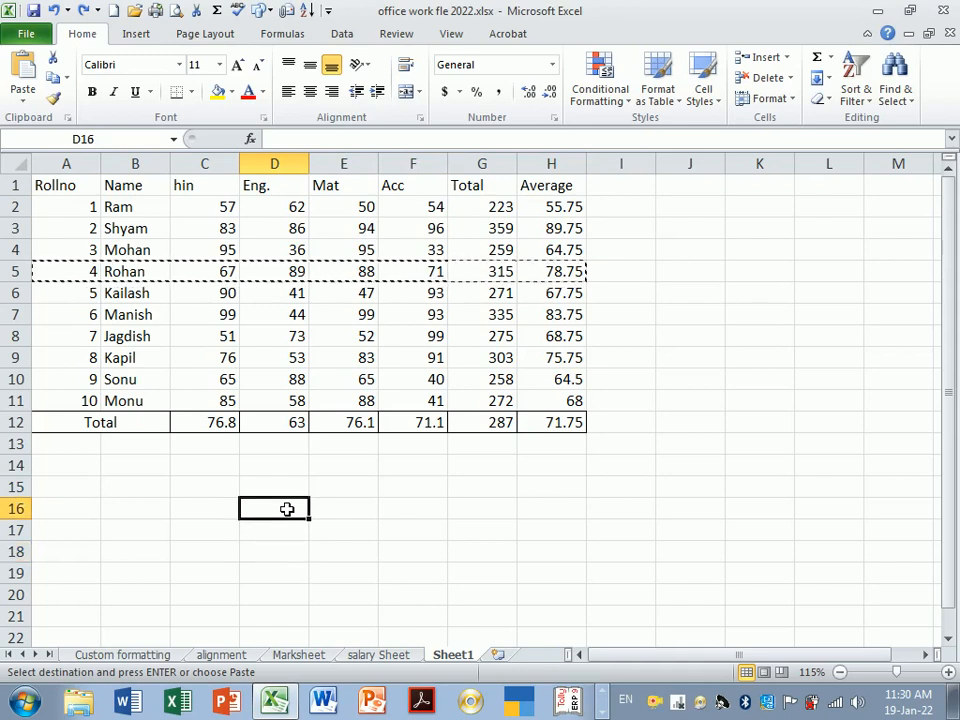
pyautogui.click(342, 514)
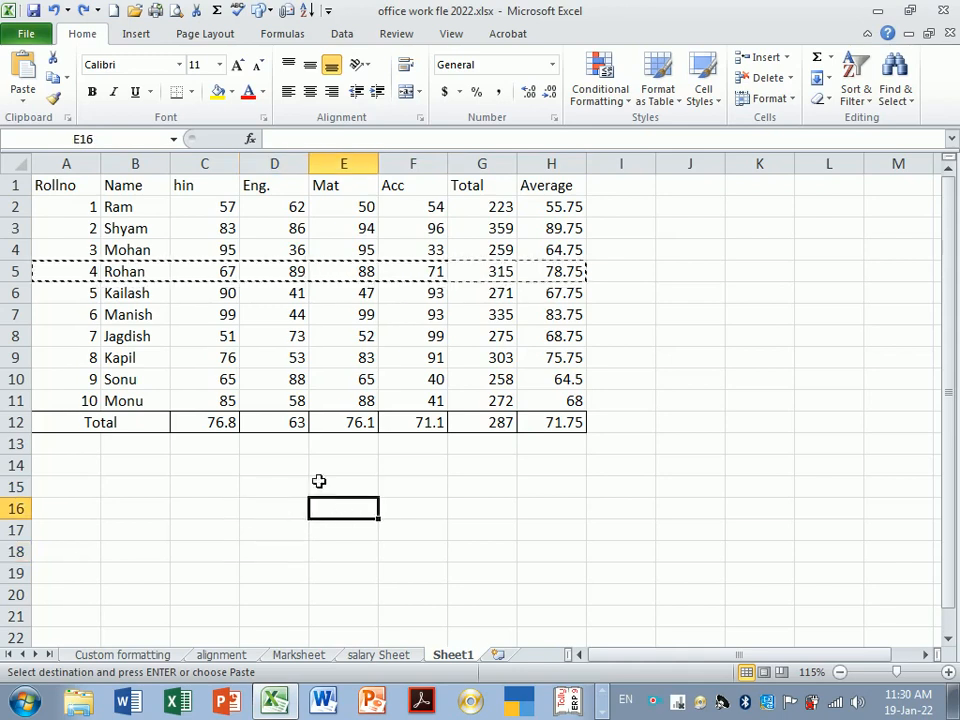
pyautogui.moveTo(86, 275); pyautogui.dragTo(544, 272)
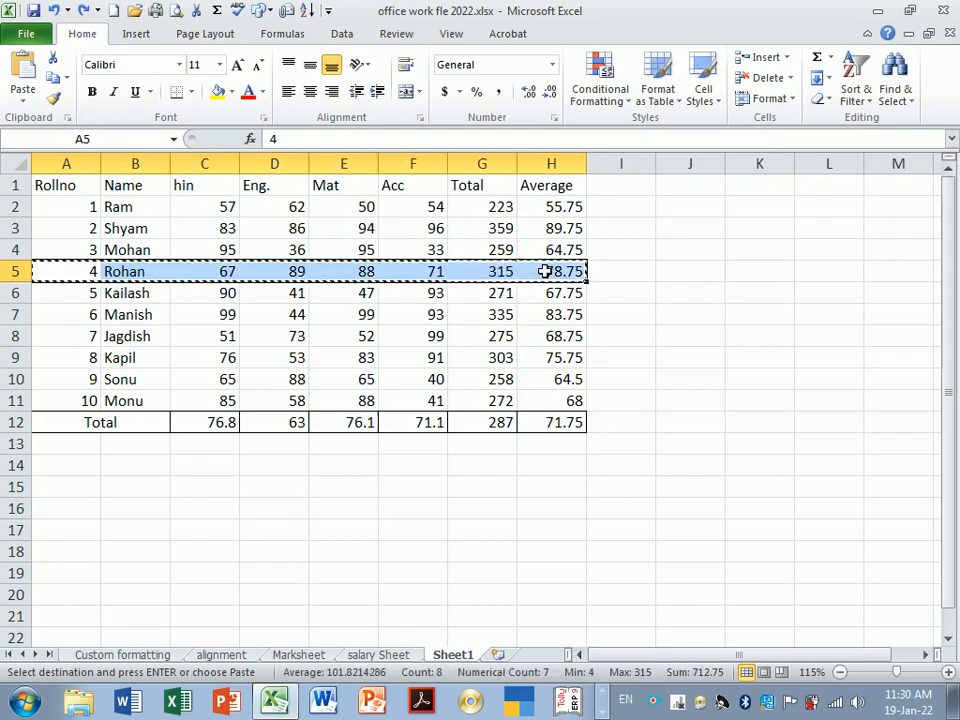
pyautogui.doubleClick(495, 315)
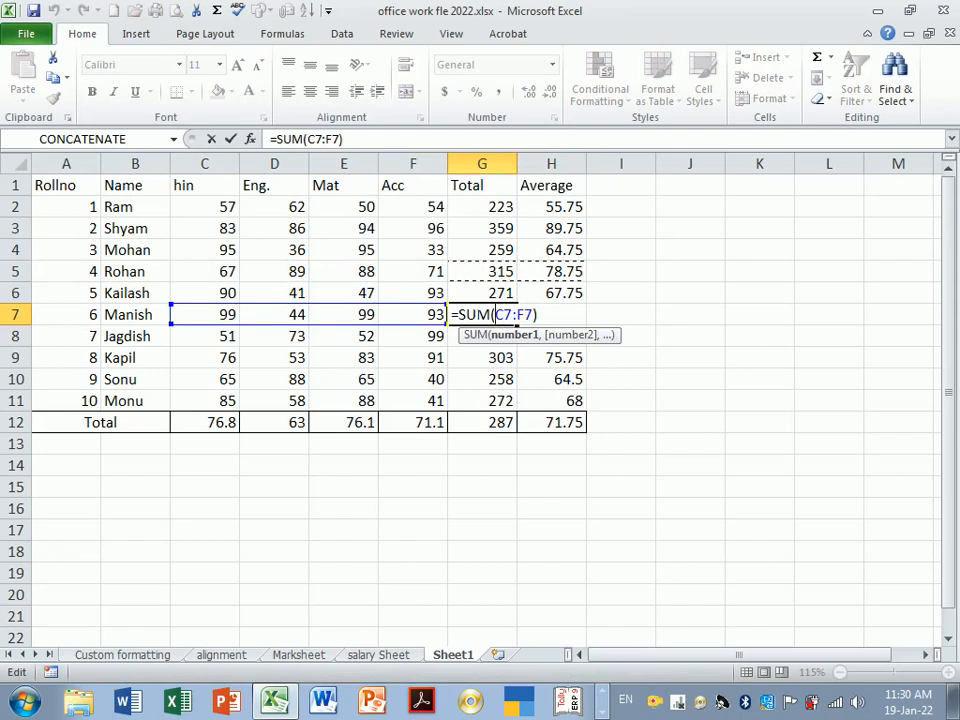
pyautogui.press('Escape')
pyautogui.click(395, 299)
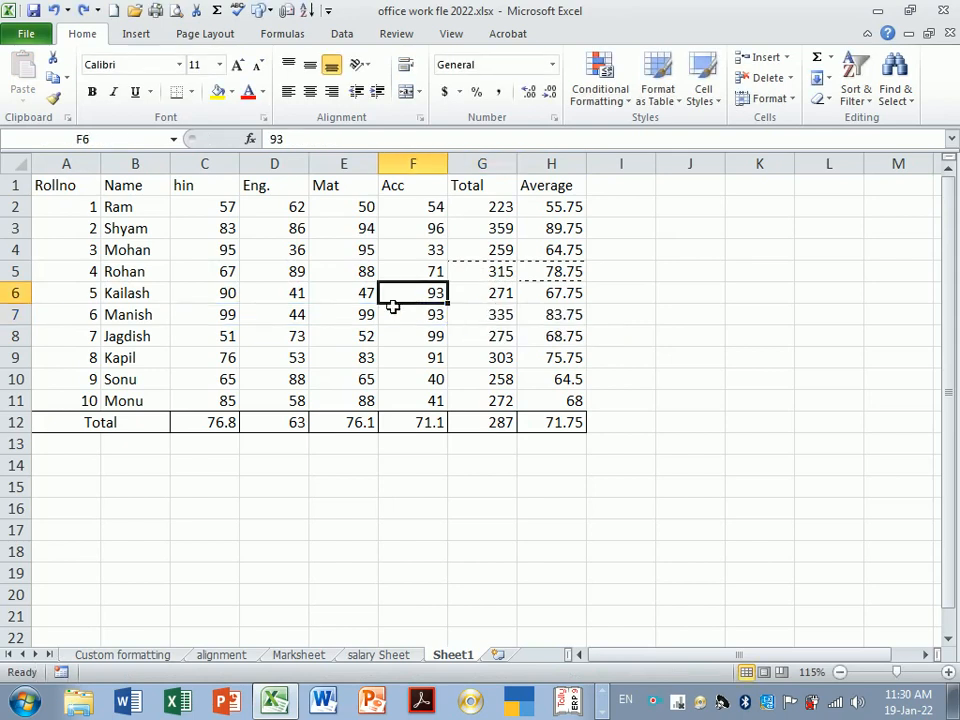
# - Move the record in A5:H5 directly to row 16 without using the clipboard, and undo that move
pyautogui.click(84, 273)
pyautogui.moveTo(84, 273); pyautogui.dragTo(542, 272)
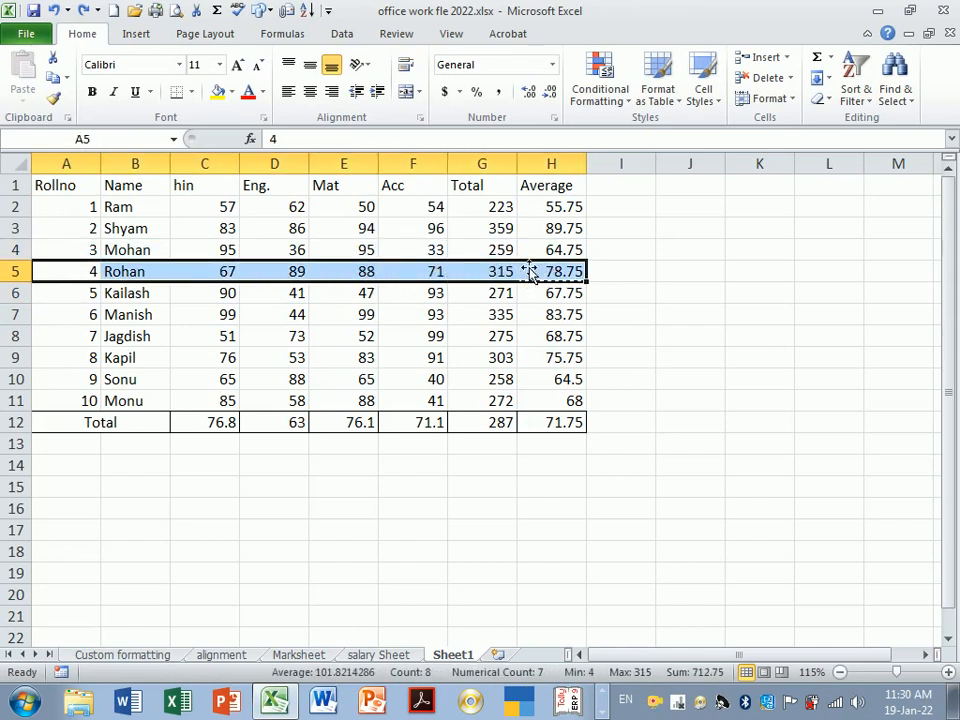
pyautogui.moveTo(530, 272); pyautogui.dragTo(508, 512)
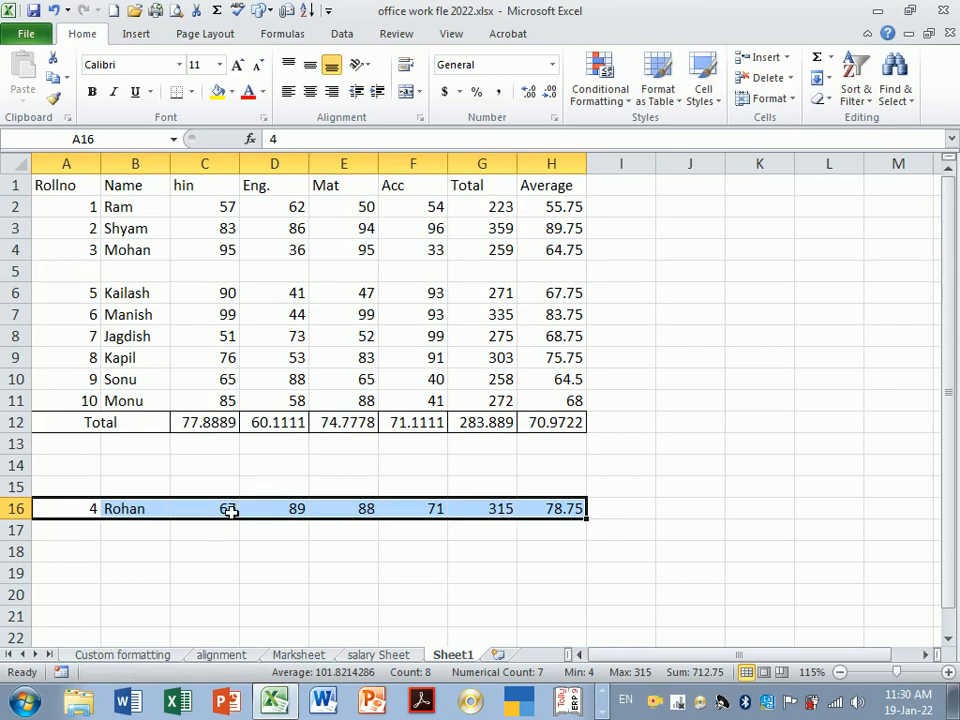
pyautogui.hotkey('ctrl', 'z')
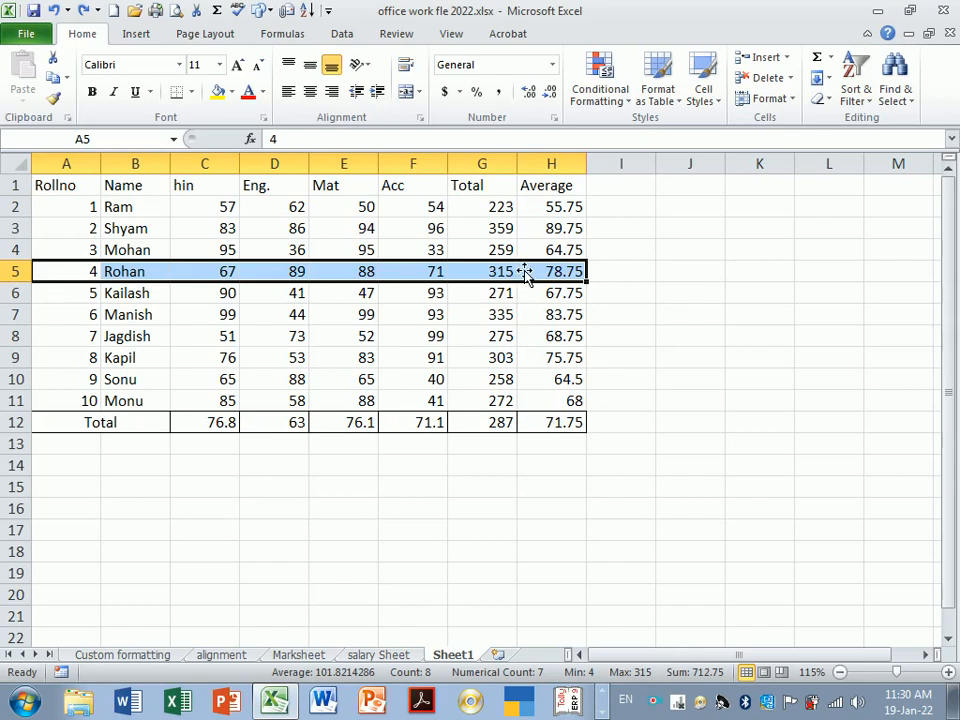
# - Place a duplicate of the A5:H5 record in row 16 while keeping the original, and clear the duplicate from A16:H16
pyautogui.moveTo(525, 275); pyautogui.dragTo(505, 509)
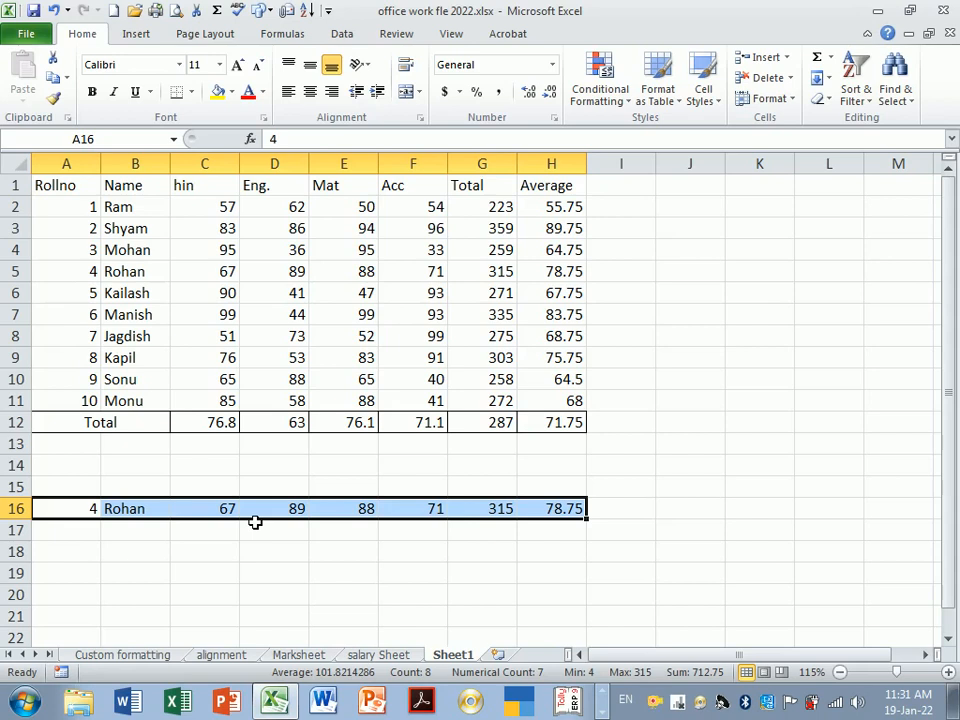
pyautogui.click(266, 563)
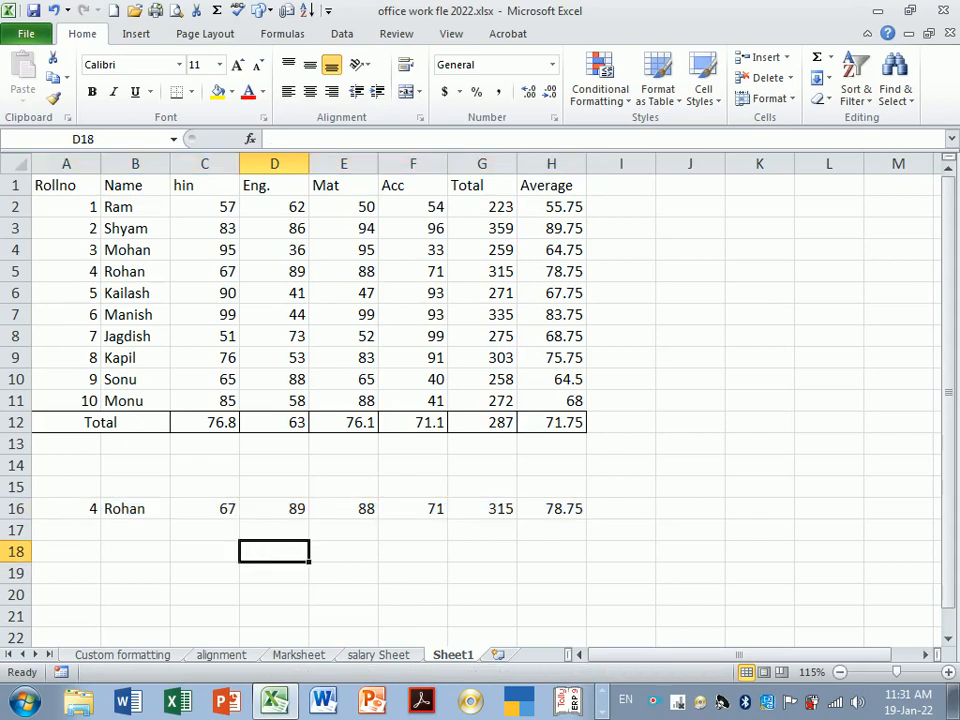
pyautogui.moveTo(70, 508); pyautogui.dragTo(552, 512)
pyautogui.press('Delete')
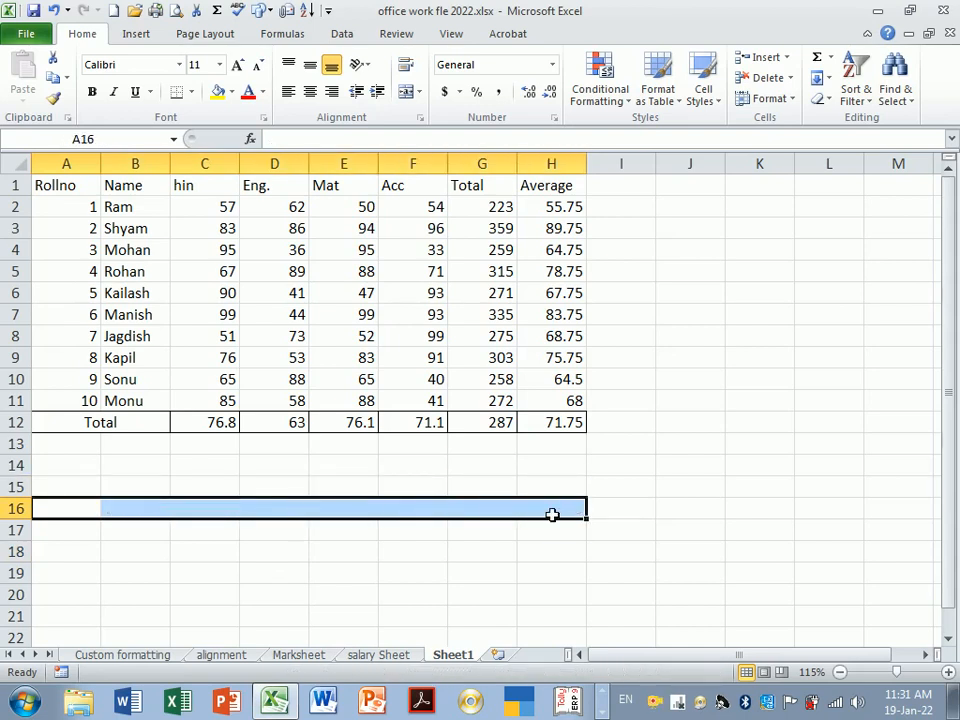
# - Copy the whole marks table A1:H12 and paste it below on the same sheet starting at cell A15
pyautogui.click(66, 78)
pyautogui.click(102, 150)
pyautogui.moveTo(85, 193); pyautogui.dragTo(541, 424)
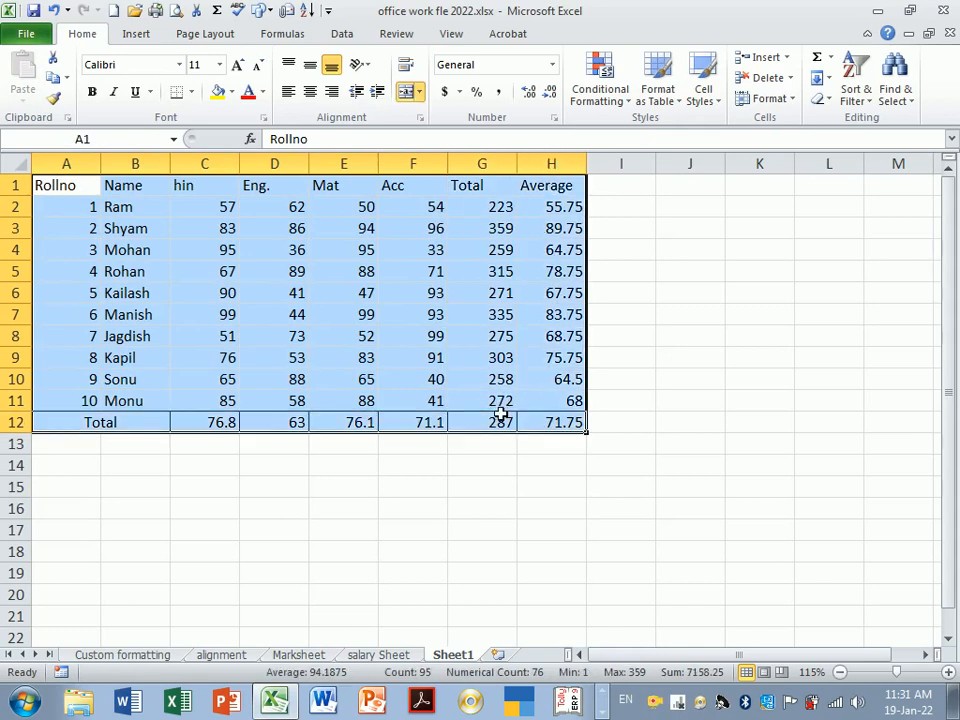
pyautogui.click(55, 83)
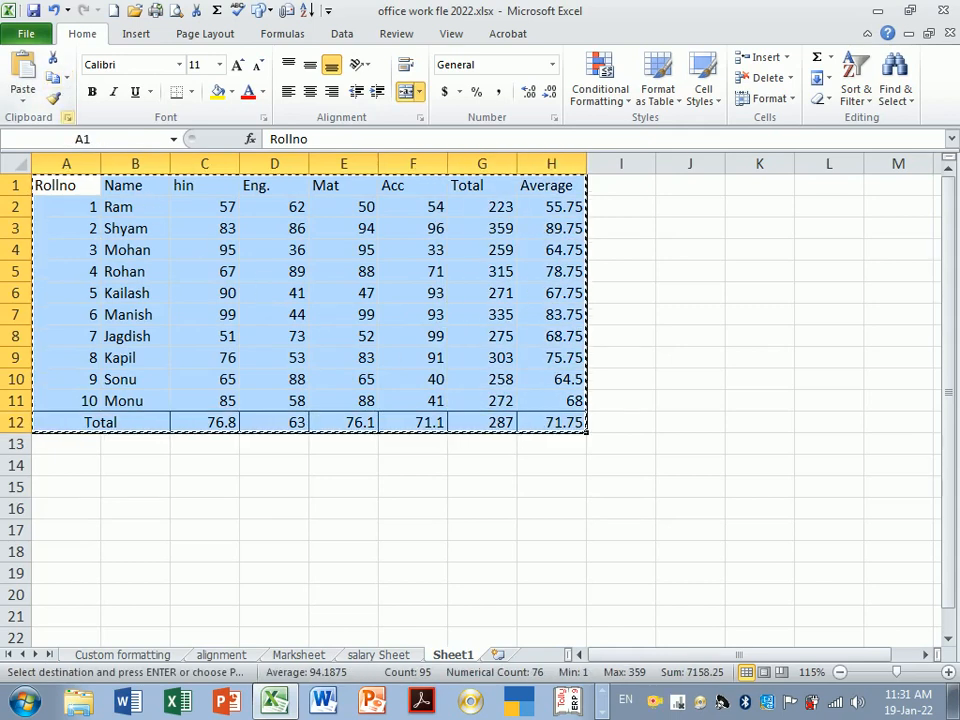
pyautogui.click(77, 494)
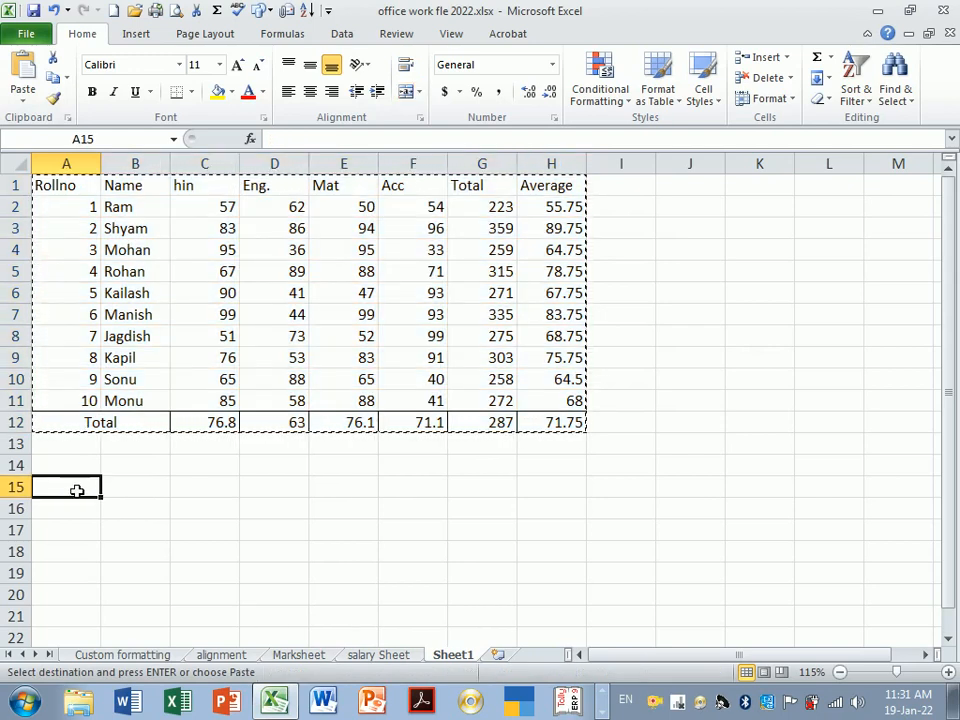
pyautogui.click(26, 72)
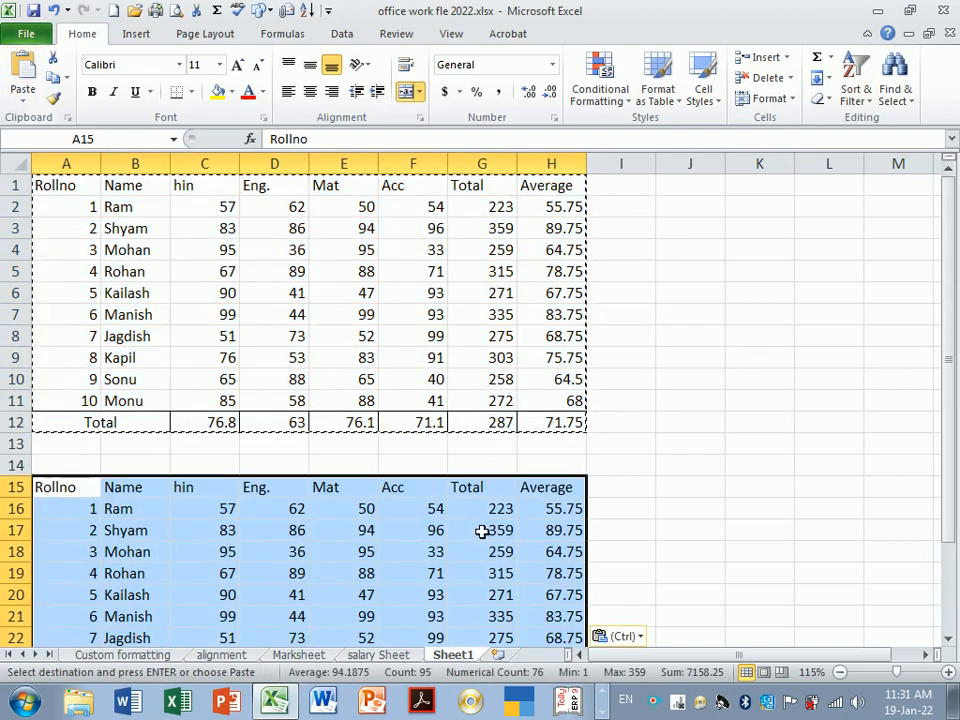
# - Paste another copy of the copied marks table on the same sheet starting at cell A28
pyautogui.scroll(-1, 543, 528)
pyautogui.scroll(-2, 546, 525)
pyautogui.scroll(3, 535, 512)
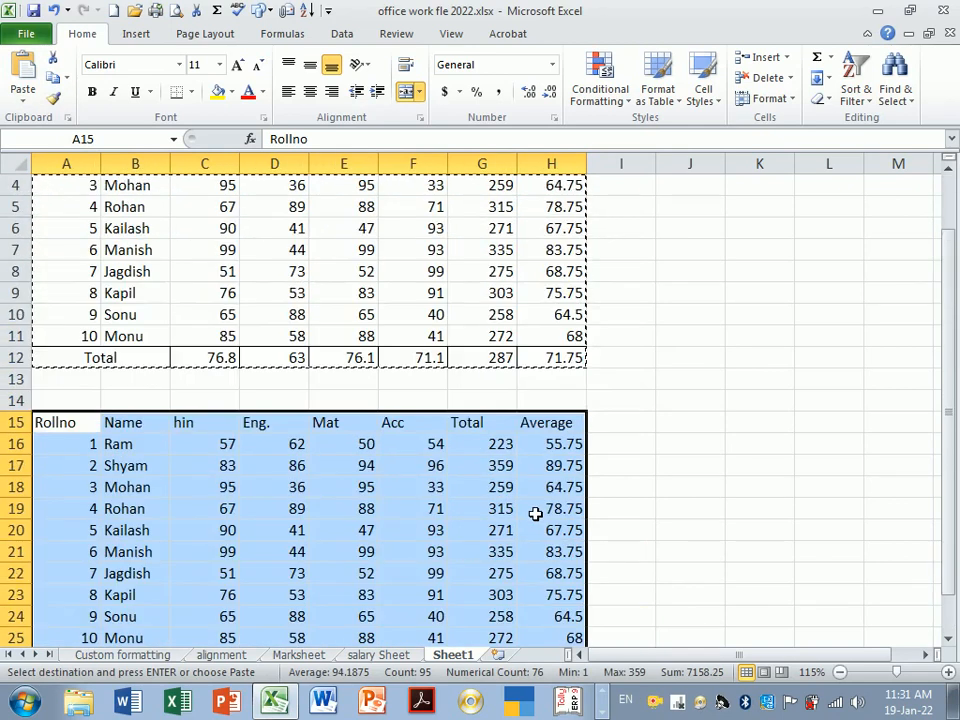
pyautogui.scroll(-3, 536, 440)
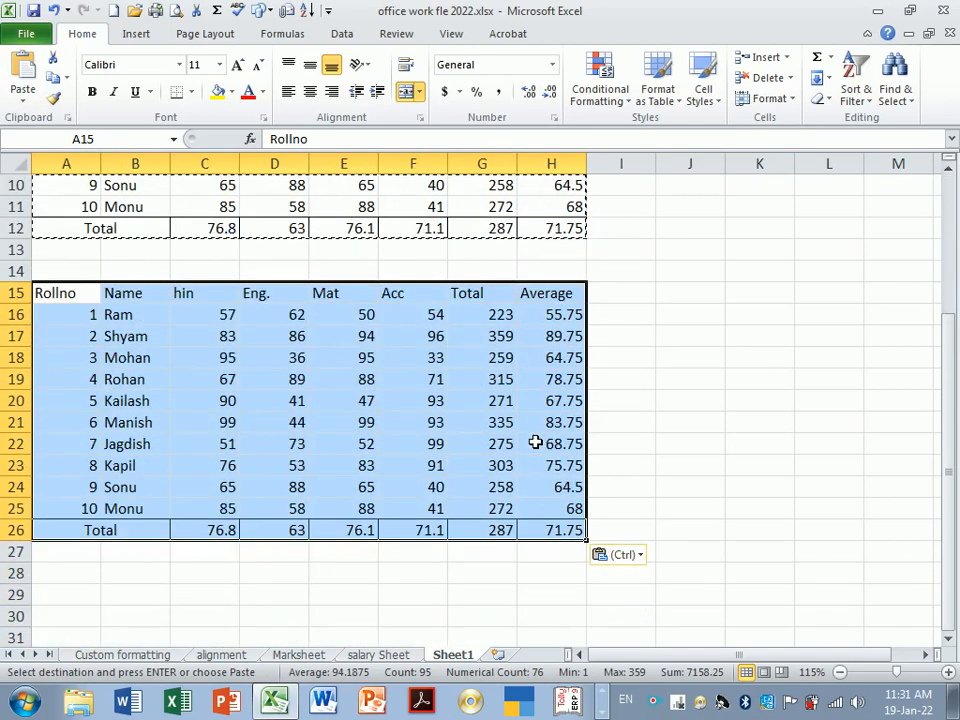
pyautogui.click(86, 582)
pyautogui.scroll(2, 285, 260)
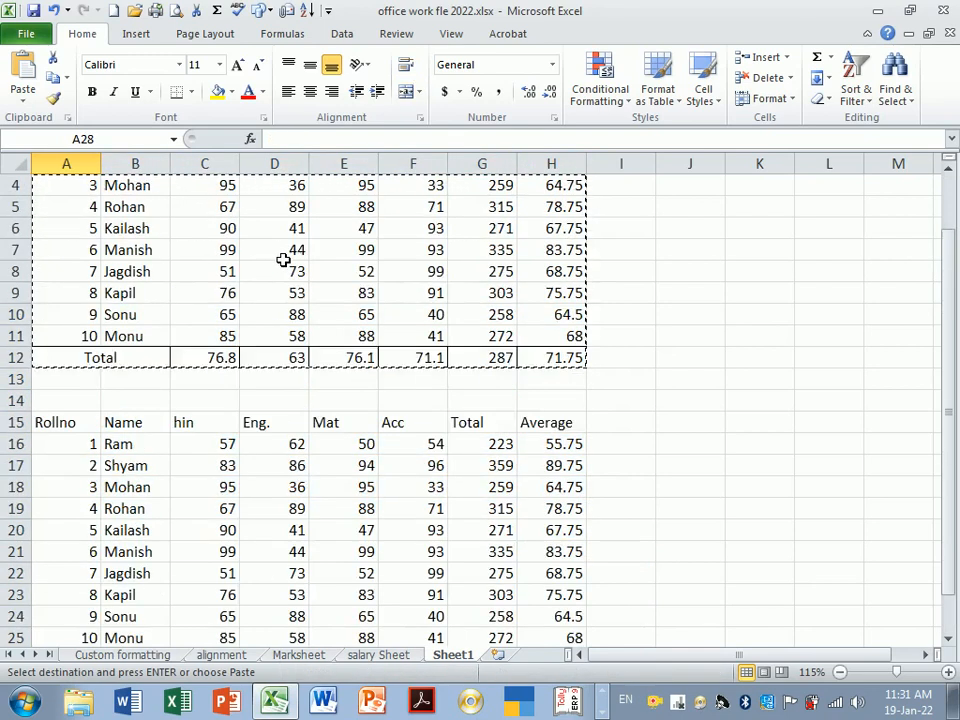
pyautogui.scroll(-3, 285, 270)
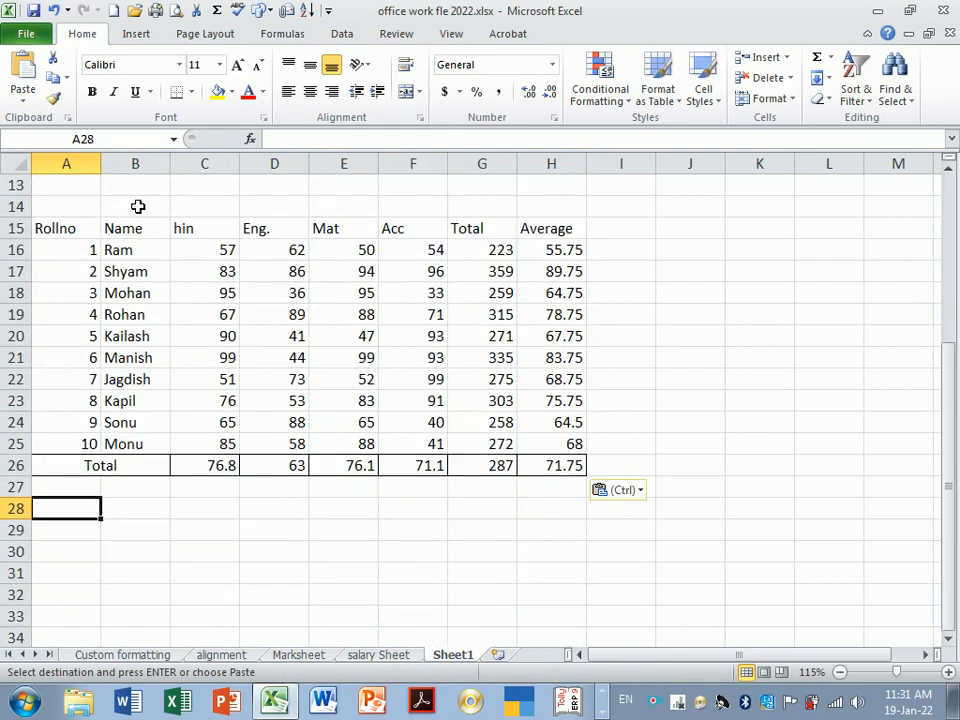
pyautogui.click(24, 80)
pyautogui.scroll(-3, 521, 499)
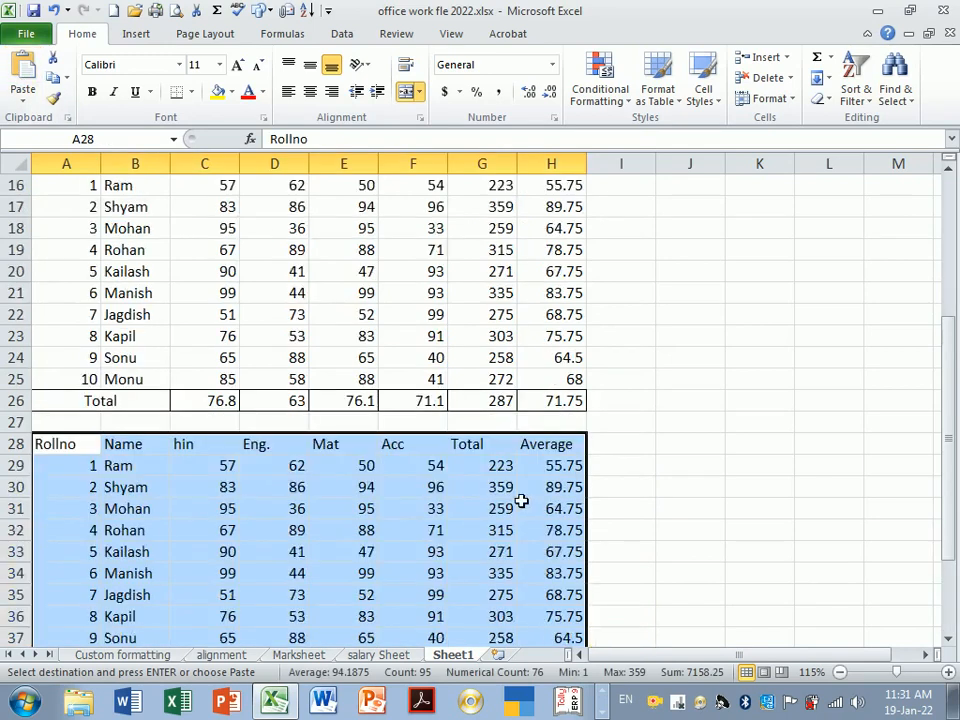
# - Paste two further copies of the marks table below, starting at cells A41 and A55
pyautogui.scroll(-2, 285, 556)
pyautogui.click(79, 467)
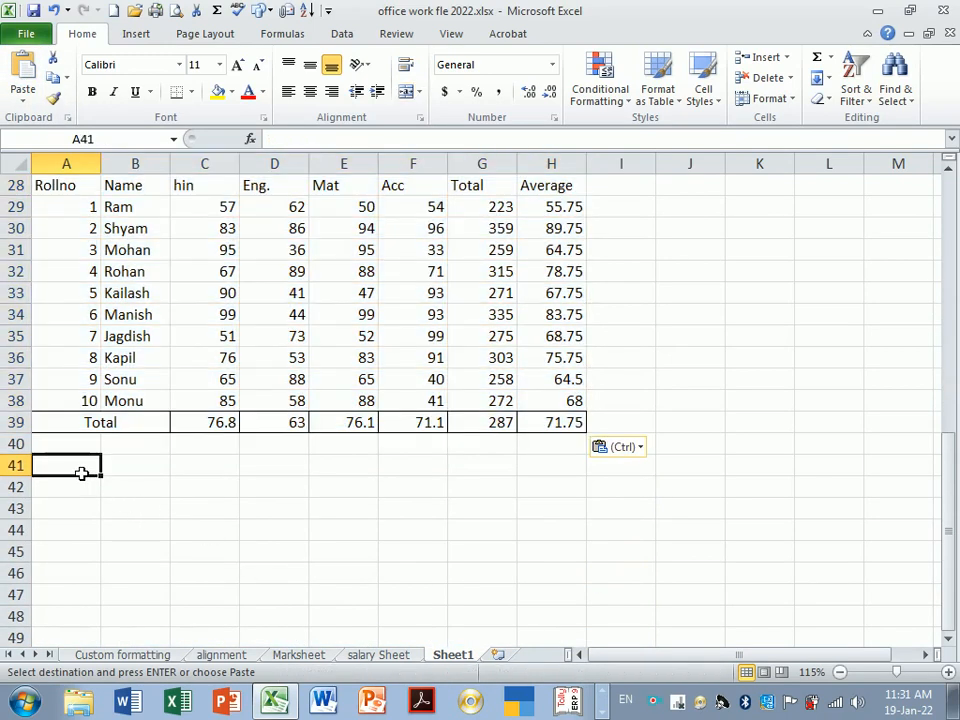
pyautogui.click(20, 76)
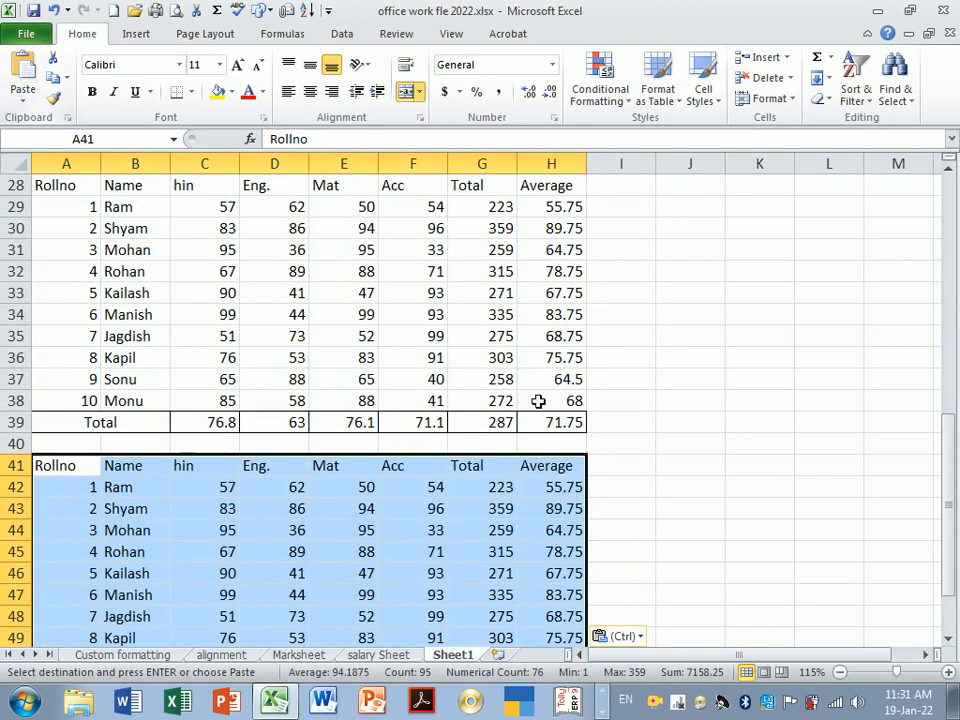
pyautogui.scroll(-4, 535, 410)
pyautogui.click(89, 511)
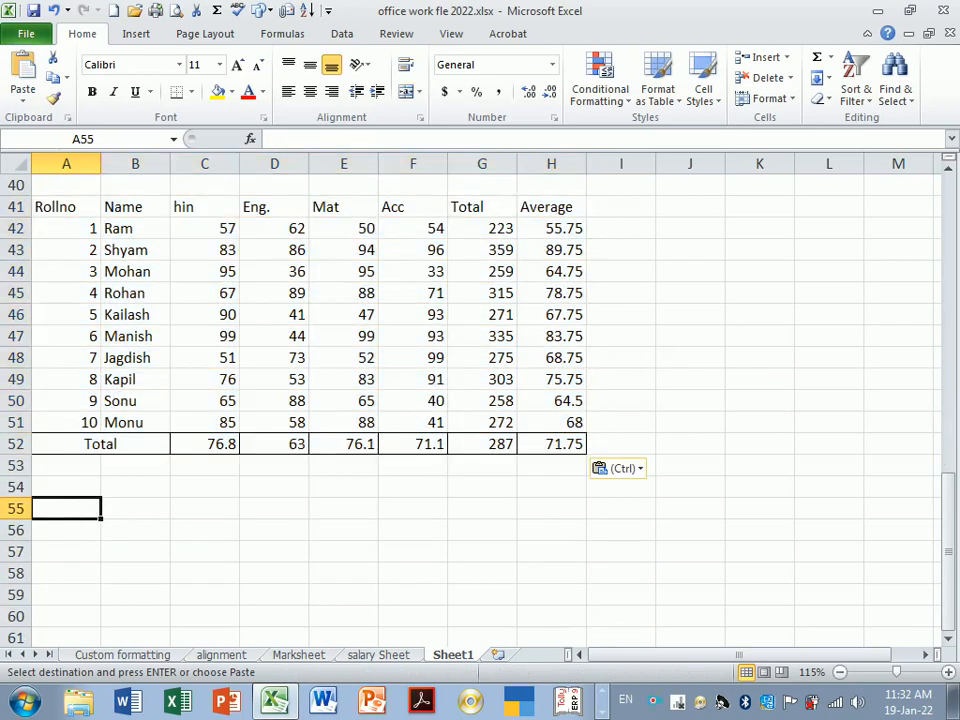
pyautogui.click(22, 78)
pyautogui.scroll(3, 517, 512)
pyautogui.scroll(10, 517, 512)
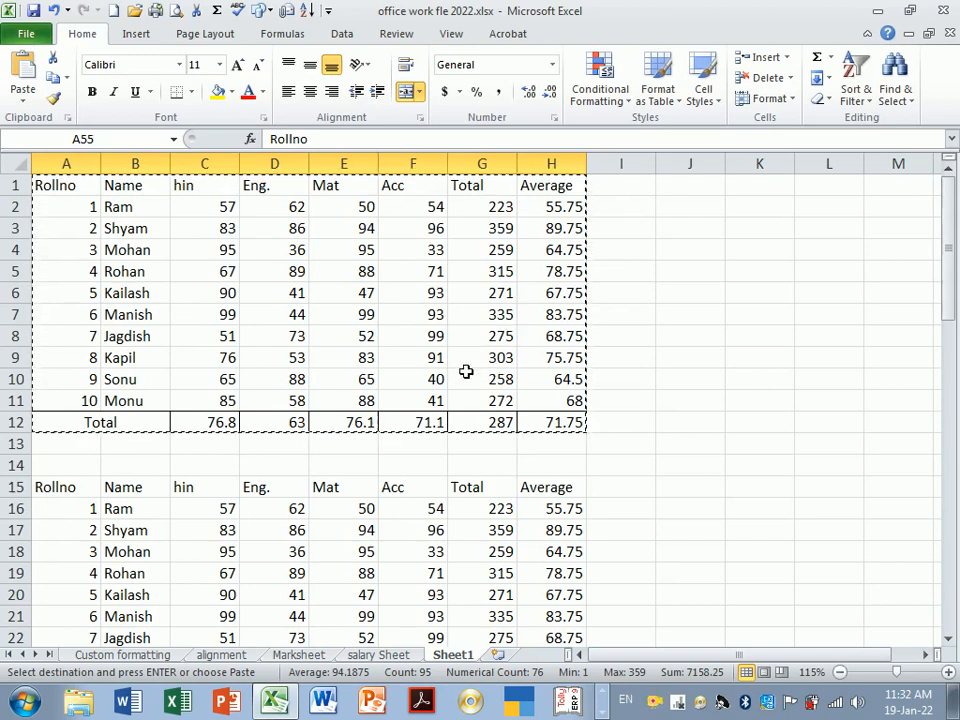
# - Undo every pasted copy of the marks table, including the one at A15, and deselect the range
pyautogui.click(54, 10)
pyautogui.click(54, 10)
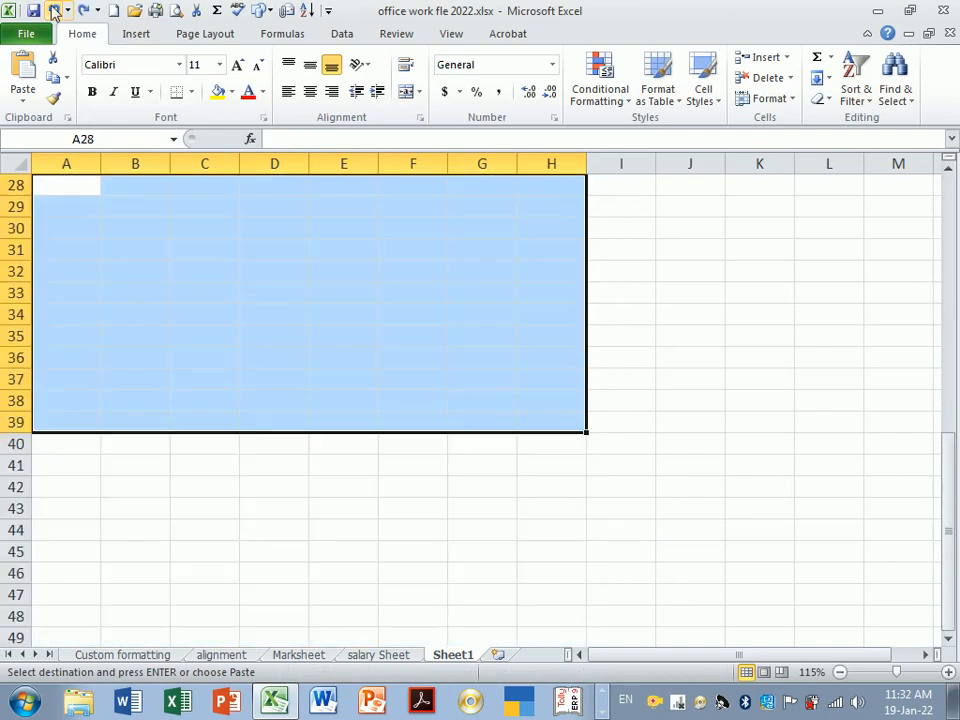
pyautogui.scroll(9, 296, 365)
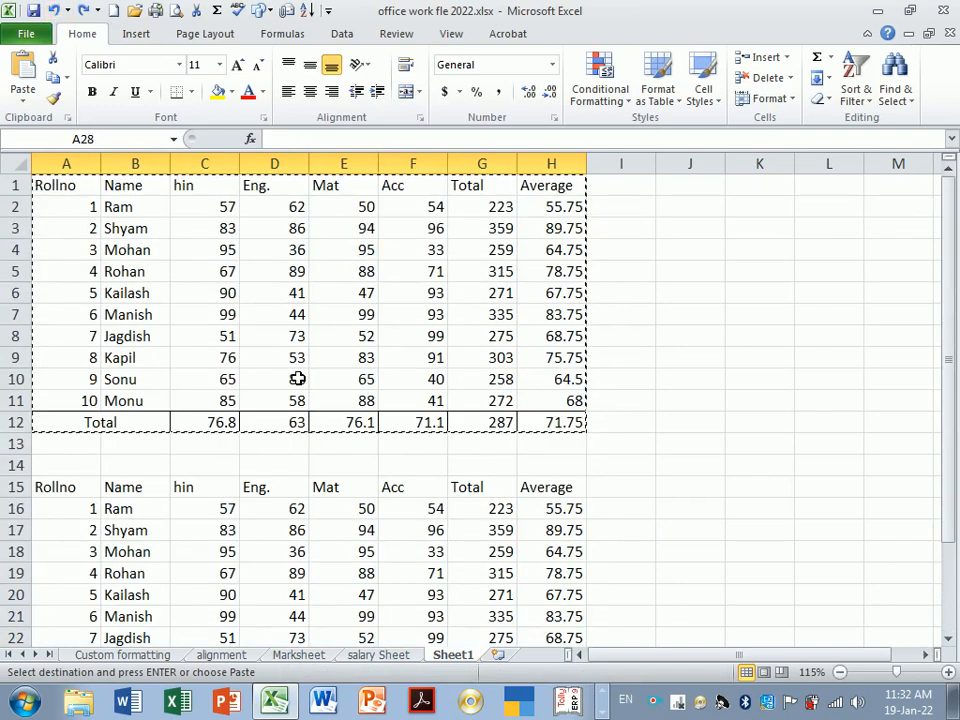
pyautogui.click(54, 10)
pyautogui.scroll(5, 302, 371)
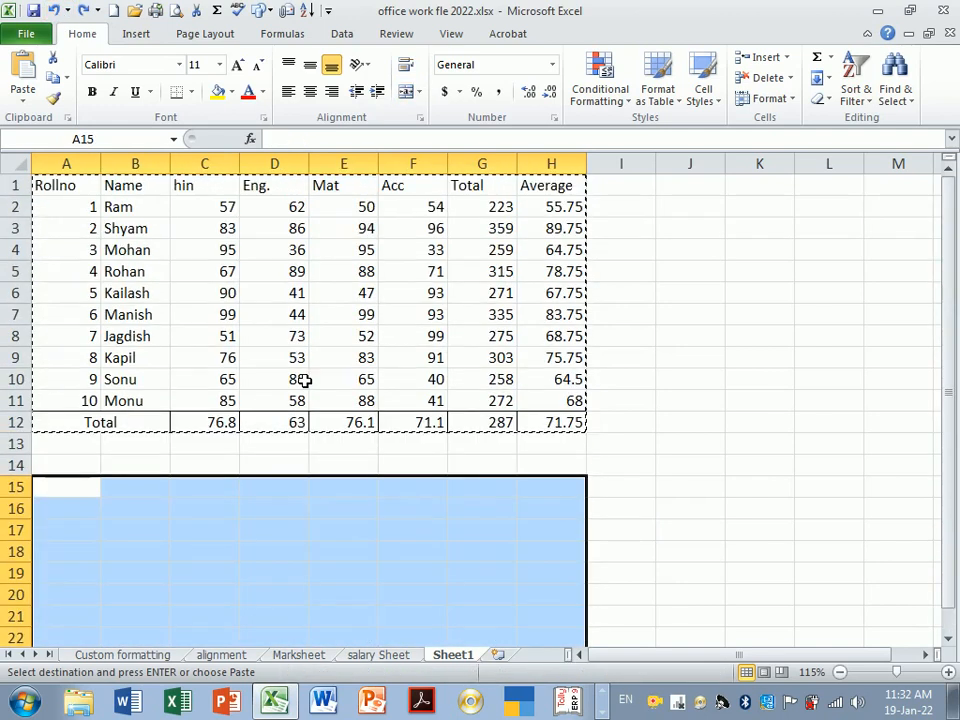
pyautogui.click(84, 11)
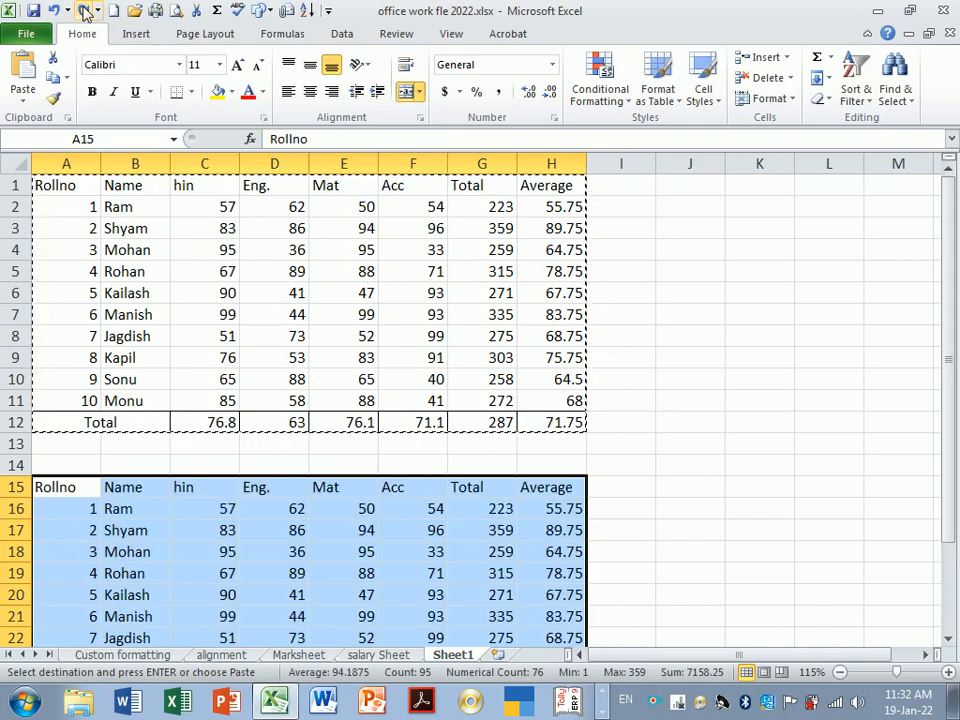
pyautogui.click(54, 10)
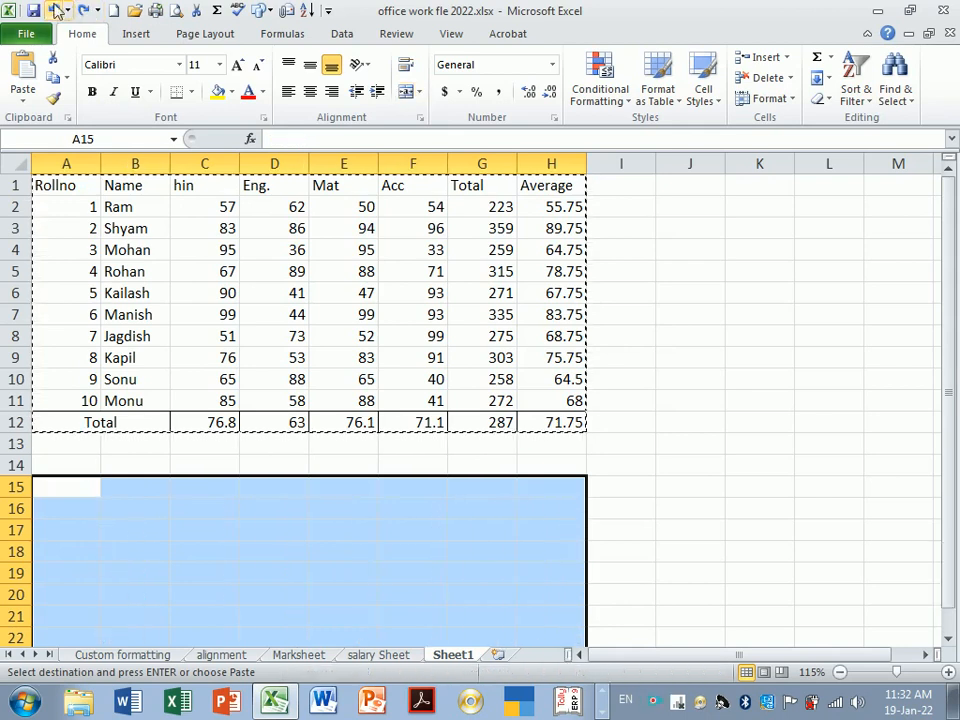
pyautogui.click(702, 494)
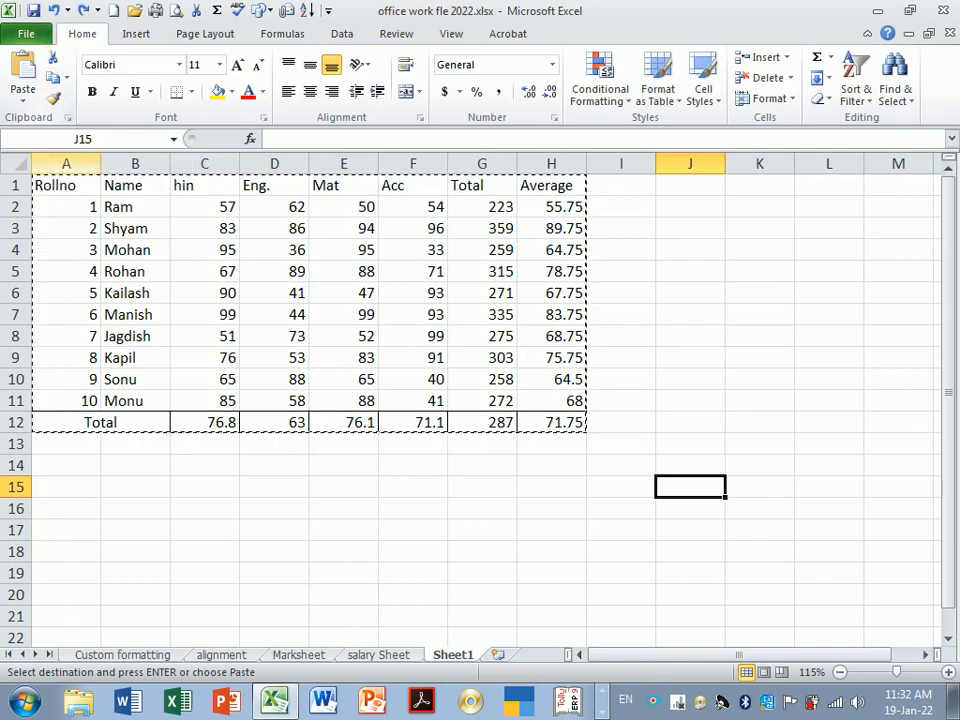
# - Apply All Borders to the header and first three records in A1:H4
pyautogui.click(148, 257)
pyautogui.moveTo(79, 186); pyautogui.dragTo(541, 253)
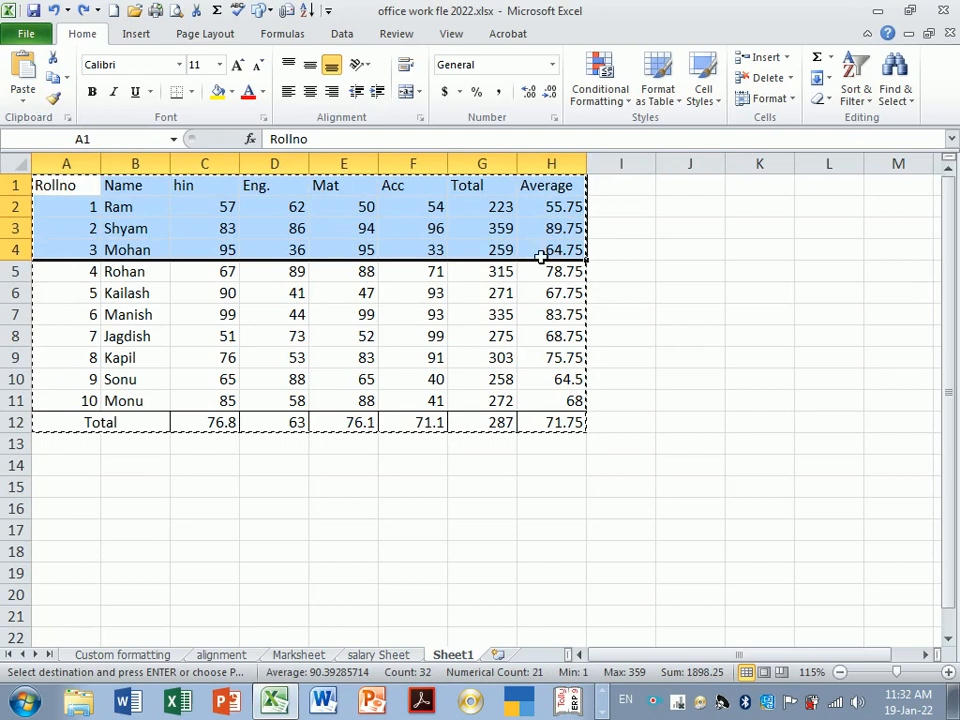
pyautogui.click(191, 91)
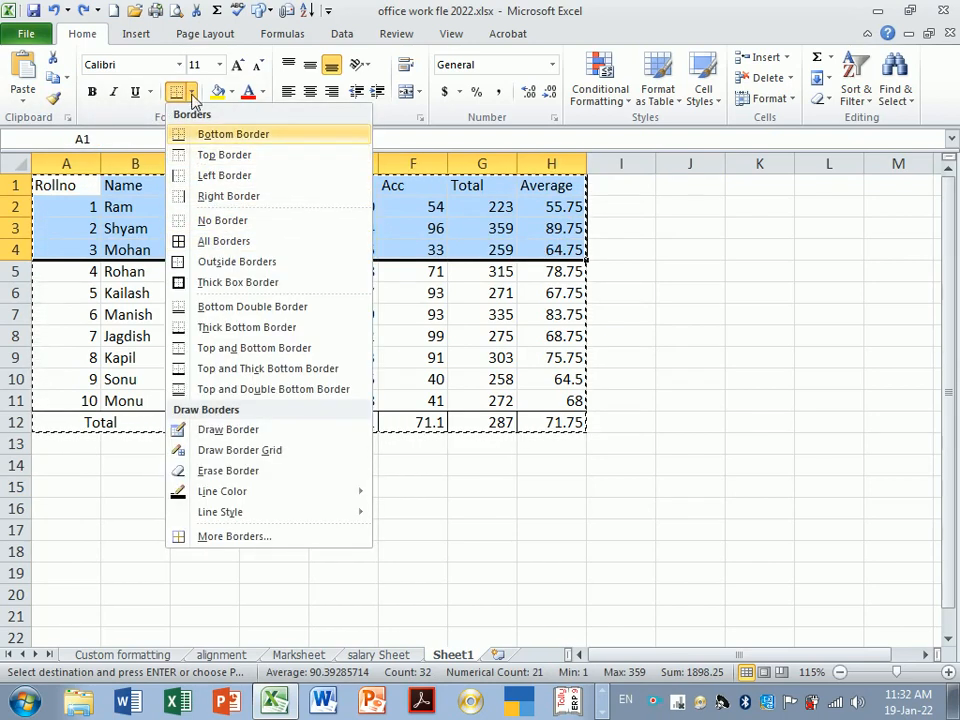
pyautogui.click(213, 242)
pyautogui.click(413, 314)
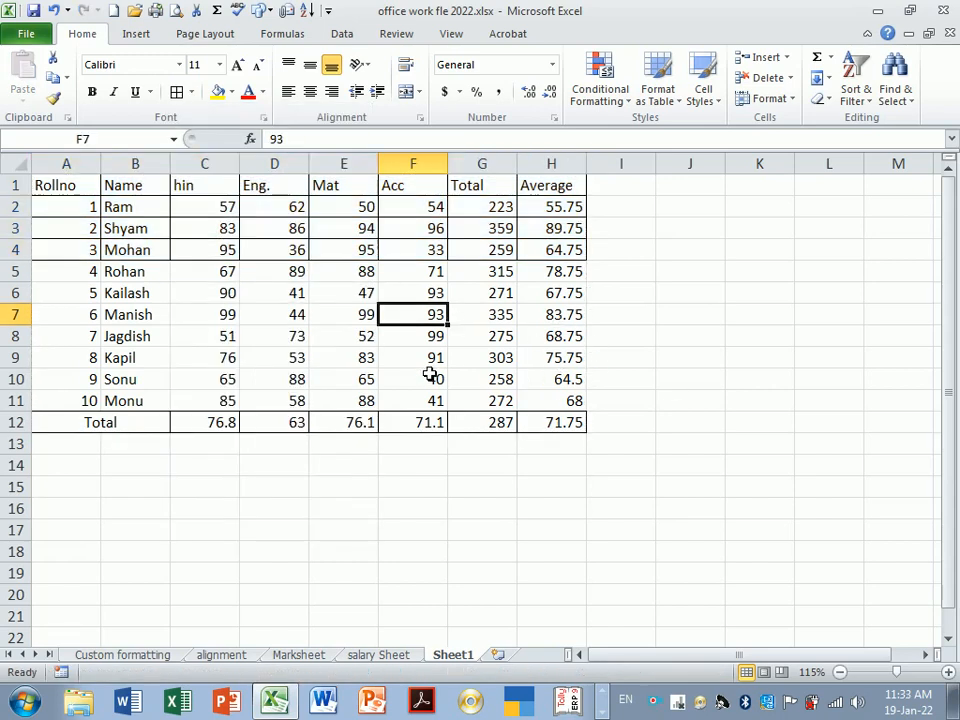
# - Copy the bordered formatting of cell E3 onto the remaining records in A5:H11 with Format Painter
pyautogui.click(362, 230)
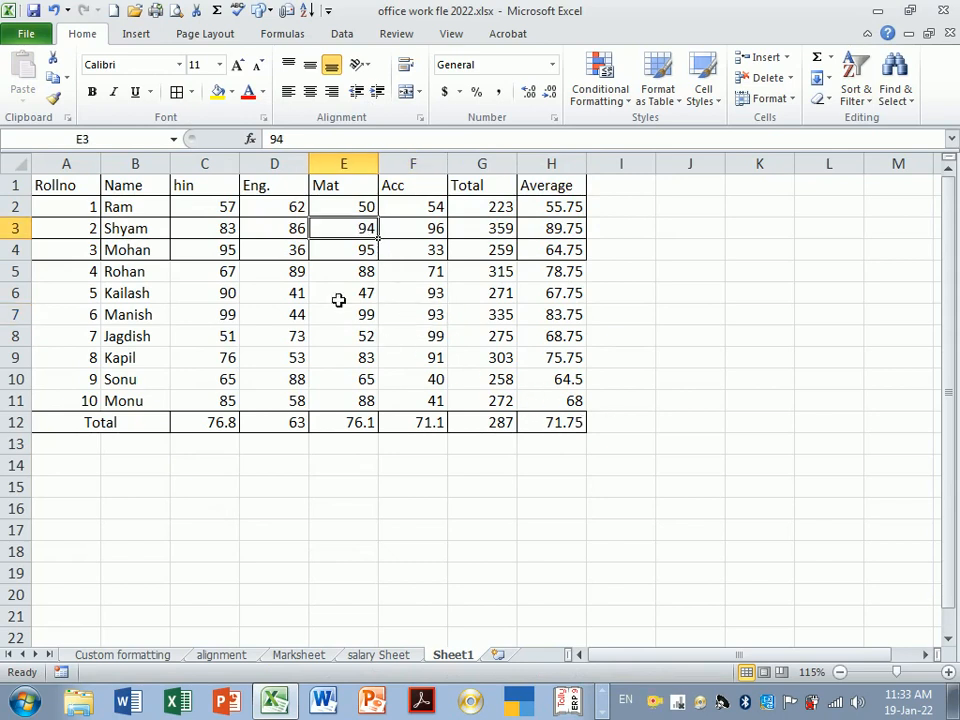
pyautogui.click(262, 230)
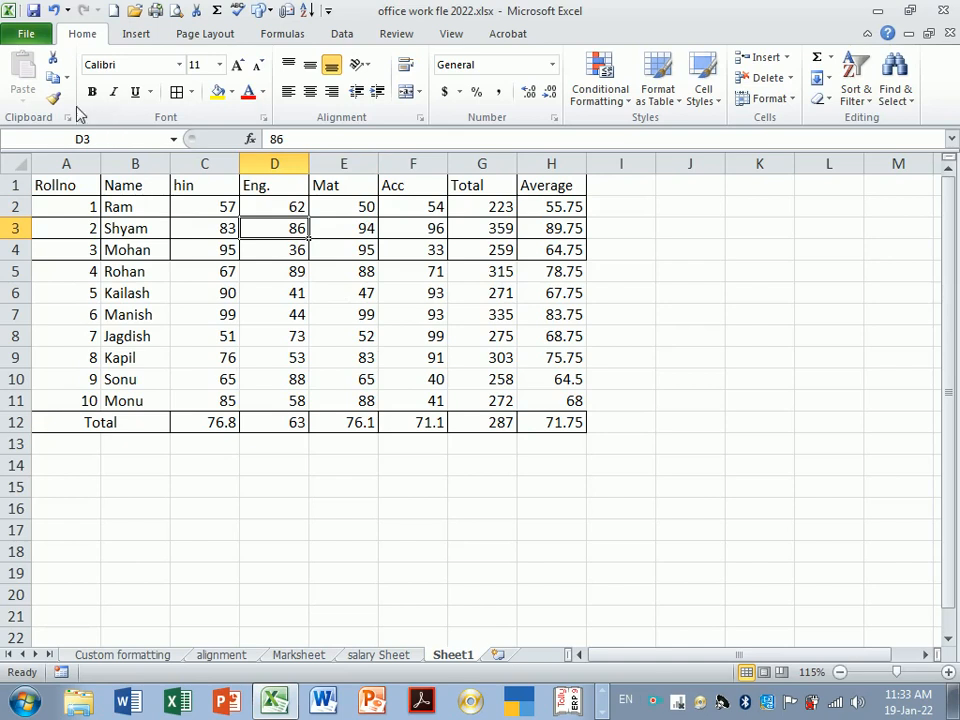
pyautogui.click(344, 231)
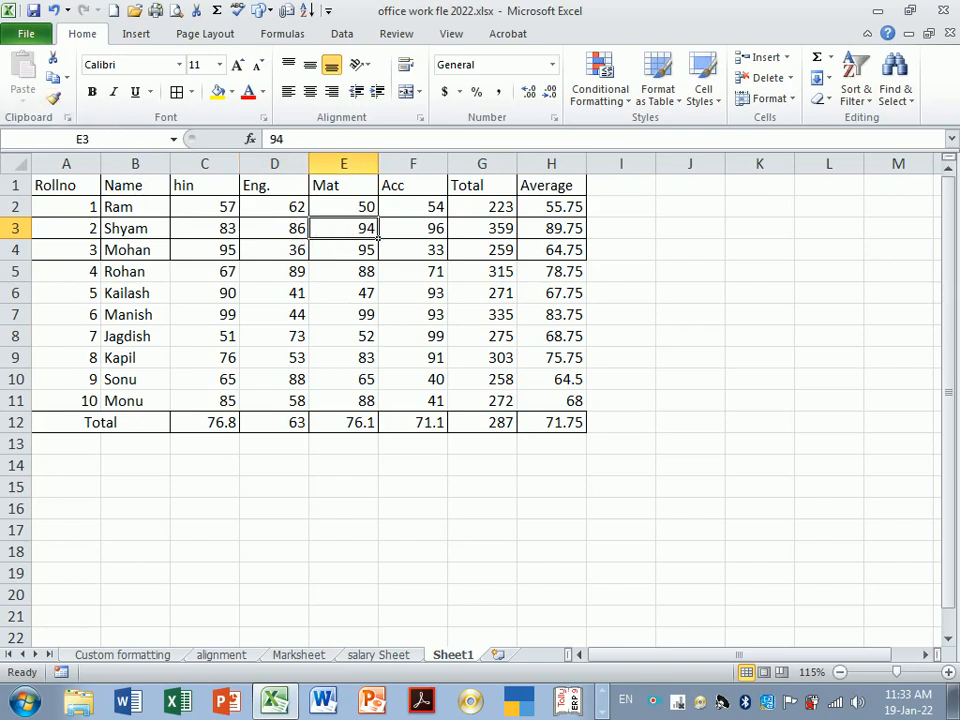
pyautogui.click(54, 103)
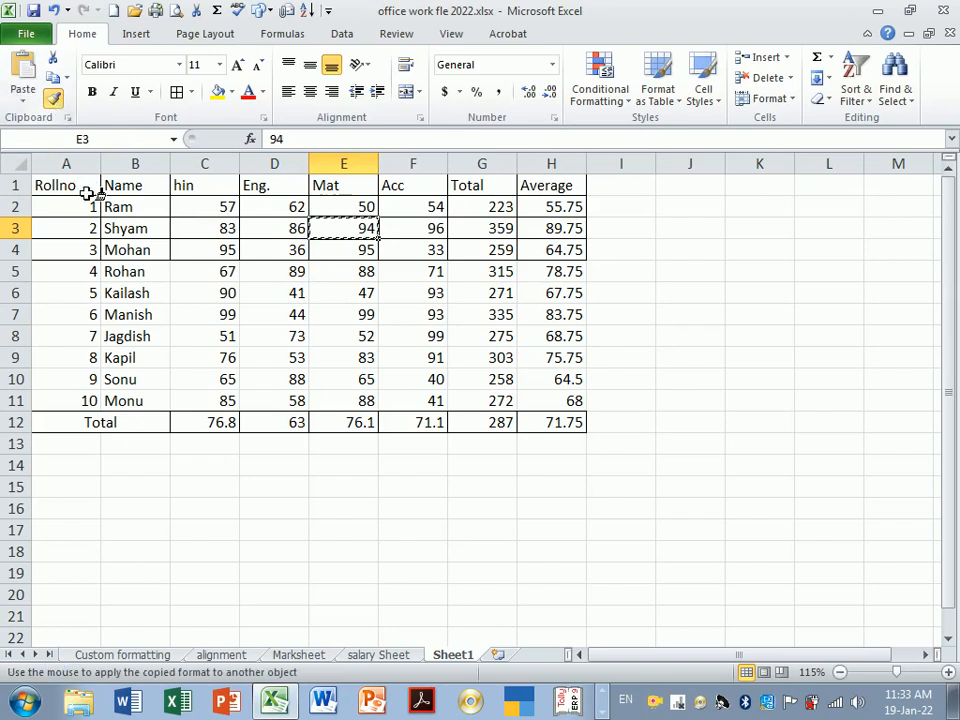
pyautogui.moveTo(76, 276)
pyautogui.mouseDown()
pyautogui.moveTo(220, 295)
pyautogui.moveTo(537, 292)
pyautogui.moveTo(551, 326)
pyautogui.moveTo(555, 403)
pyautogui.mouseUp()
pyautogui.click(458, 343)
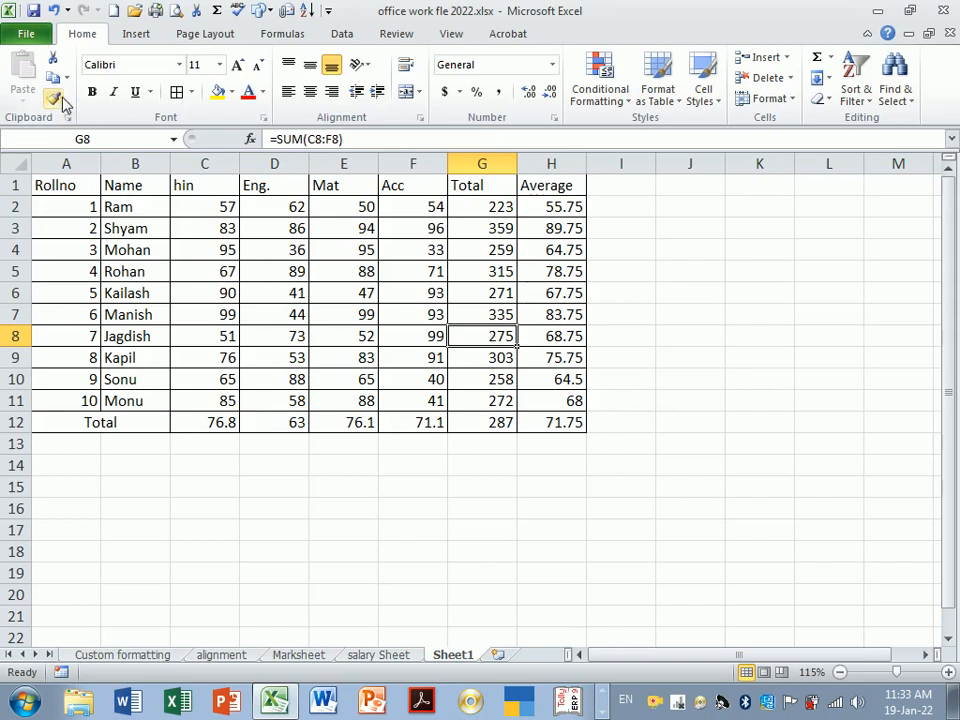
# - Strip the whole table A1:H12 of its formatting by painting the format of blank cell J8 over it
pyautogui.click(695, 345)
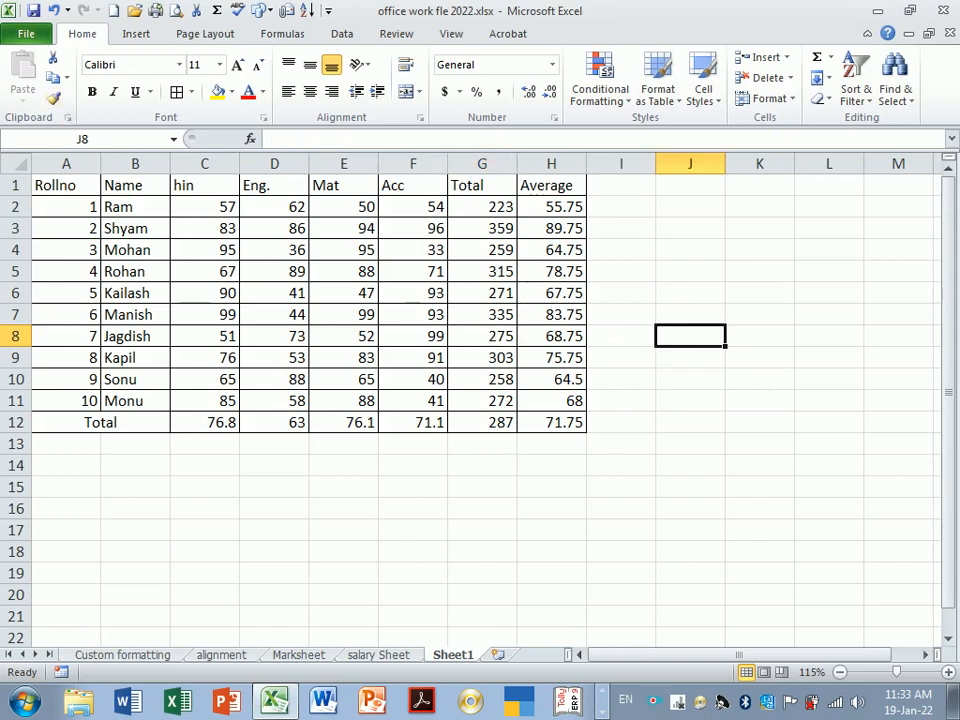
pyautogui.click(53, 100)
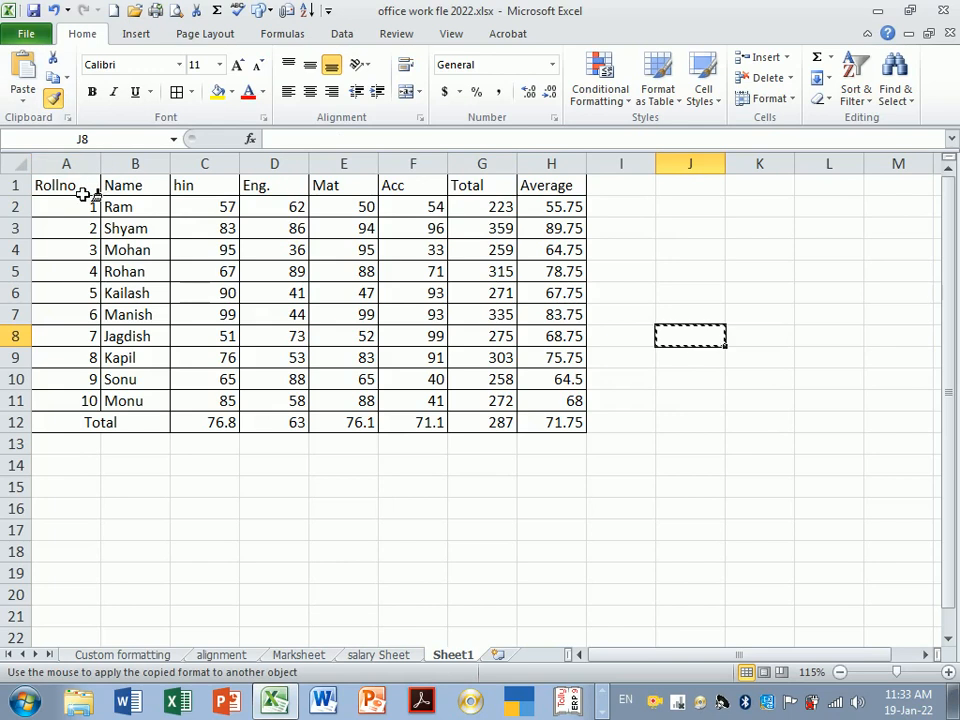
pyautogui.moveTo(88, 192)
pyautogui.mouseDown()
pyautogui.moveTo(250, 291)
pyautogui.moveTo(388, 261)
pyautogui.moveTo(556, 421)
pyautogui.mouseUp()
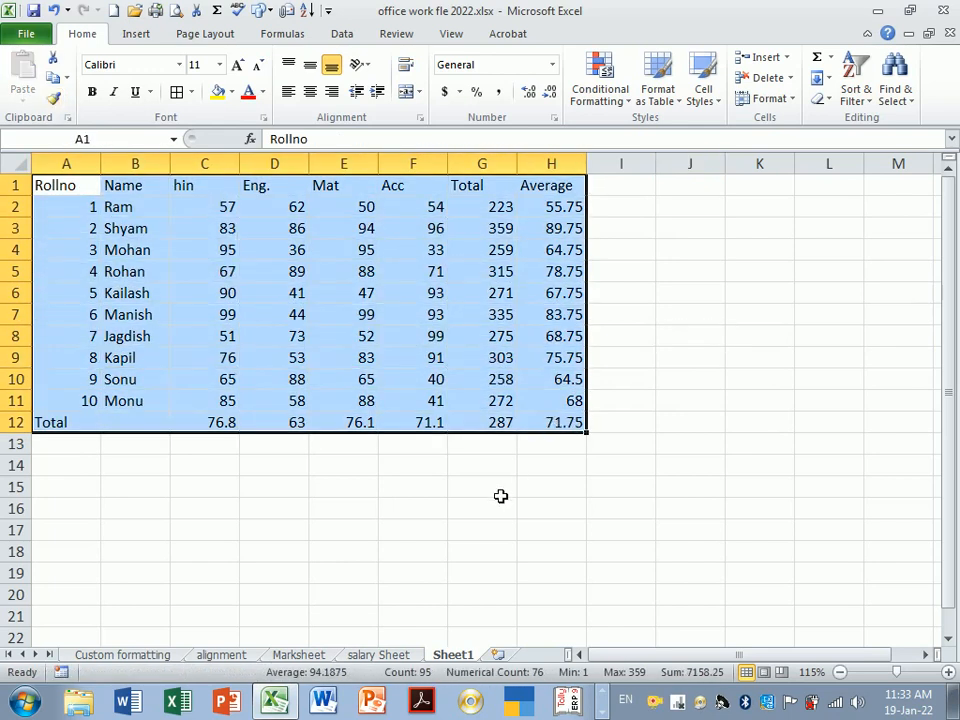
pyautogui.click(497, 493)
pyautogui.click(708, 411)
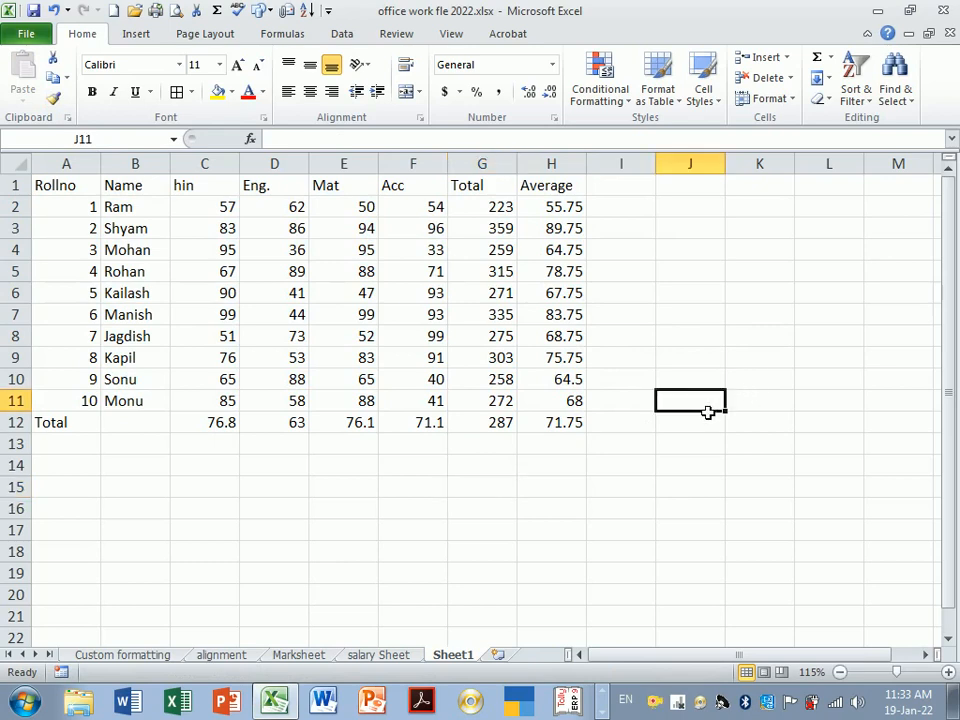
pyautogui.click(711, 365)
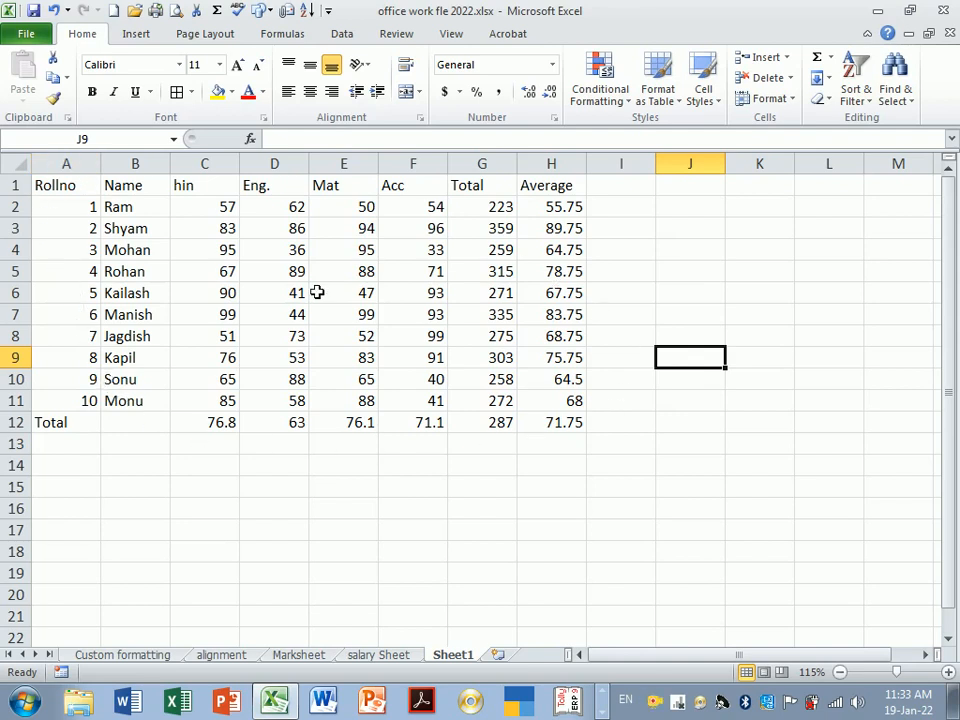
# - Undo the blank formatting painted over the marks table and look through the paste options without choosing one
pyautogui.click(55, 10)
pyautogui.click(491, 472)
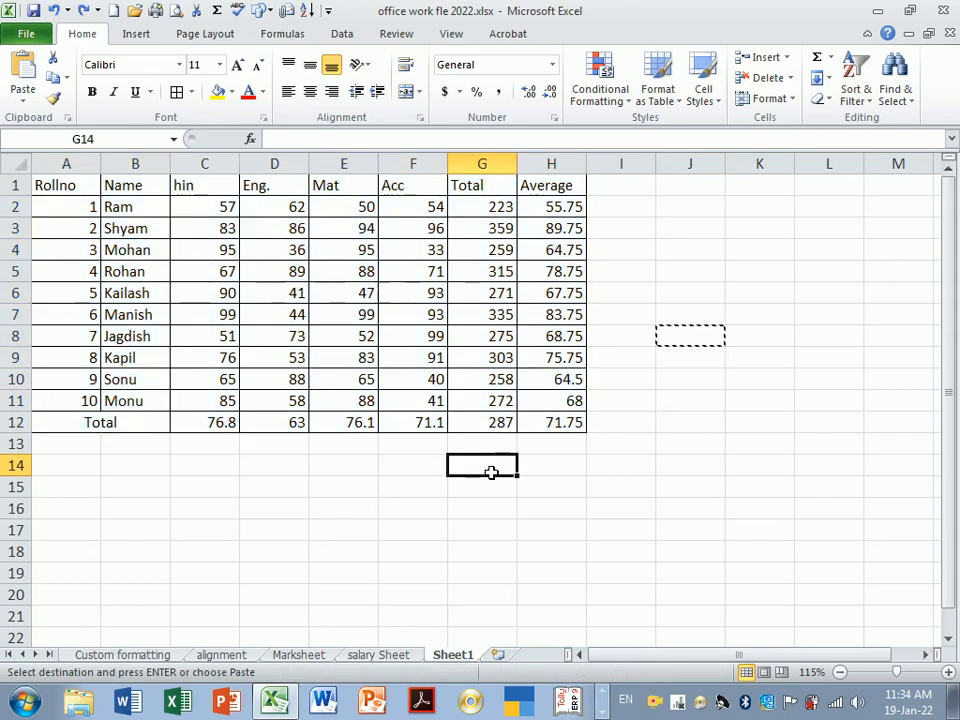
pyautogui.click(346, 484)
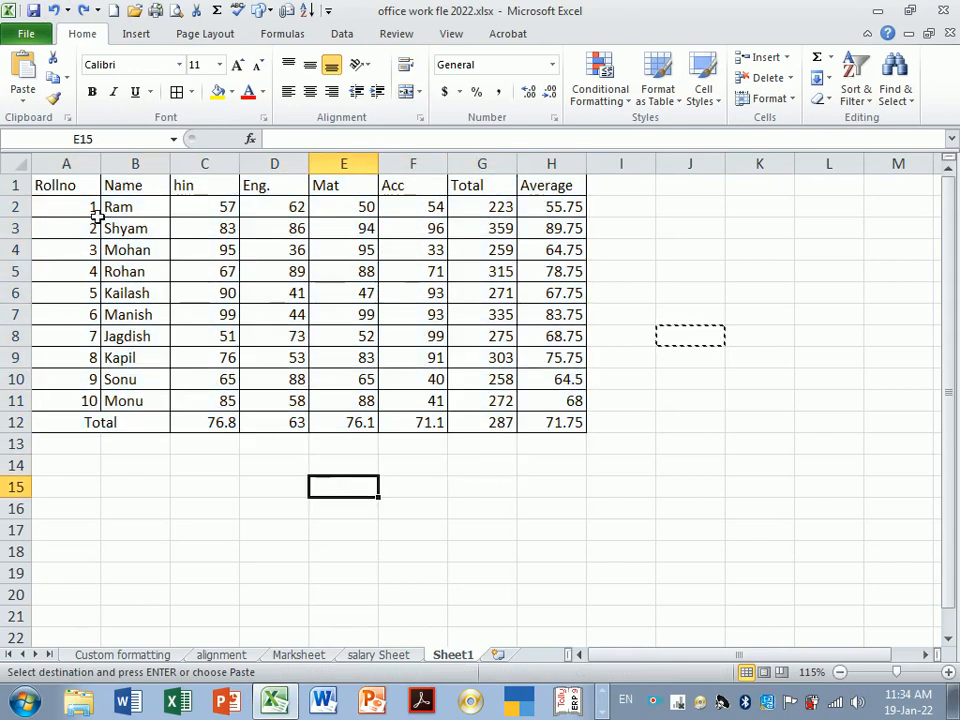
pyautogui.click(23, 92)
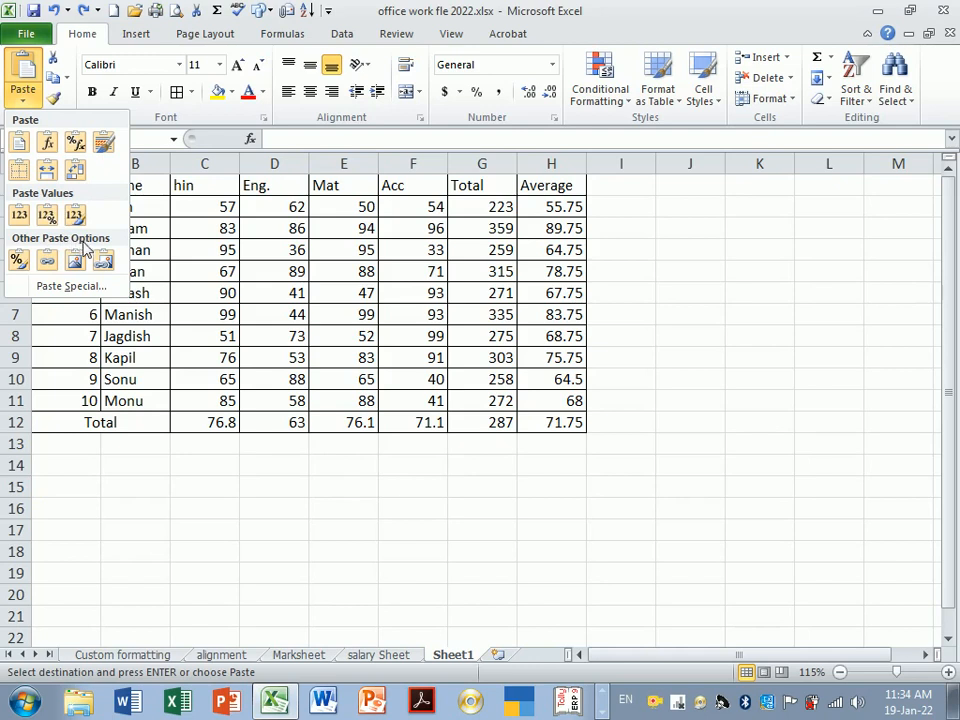
pyautogui.click(225, 262)
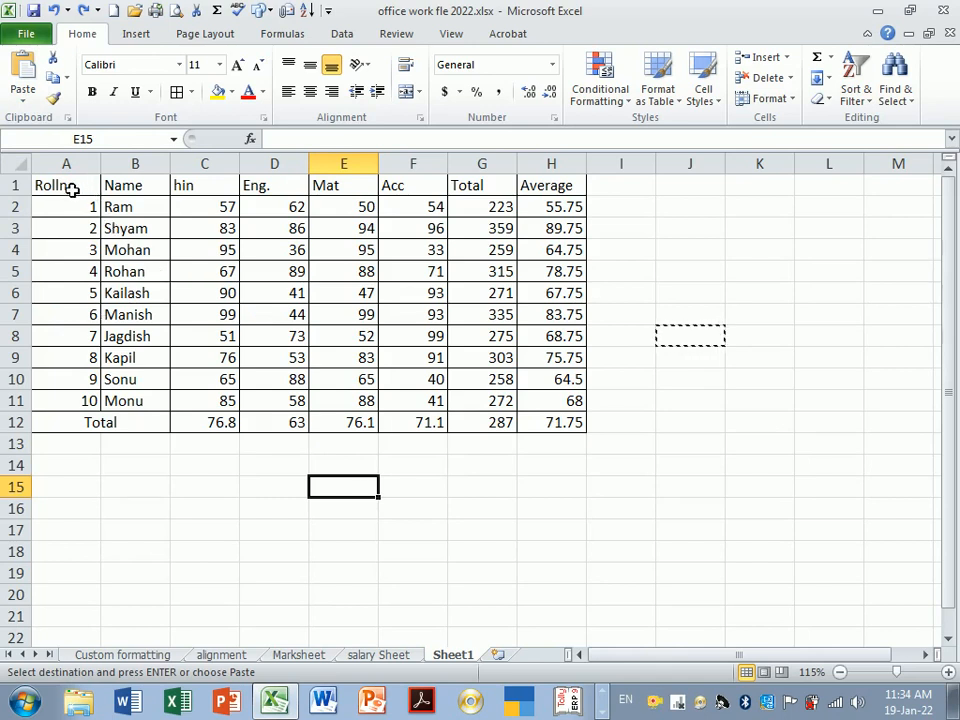
# - Fill the header row A1:H1 with the lightest grey theme colour
pyautogui.moveTo(71, 188); pyautogui.dragTo(542, 198)
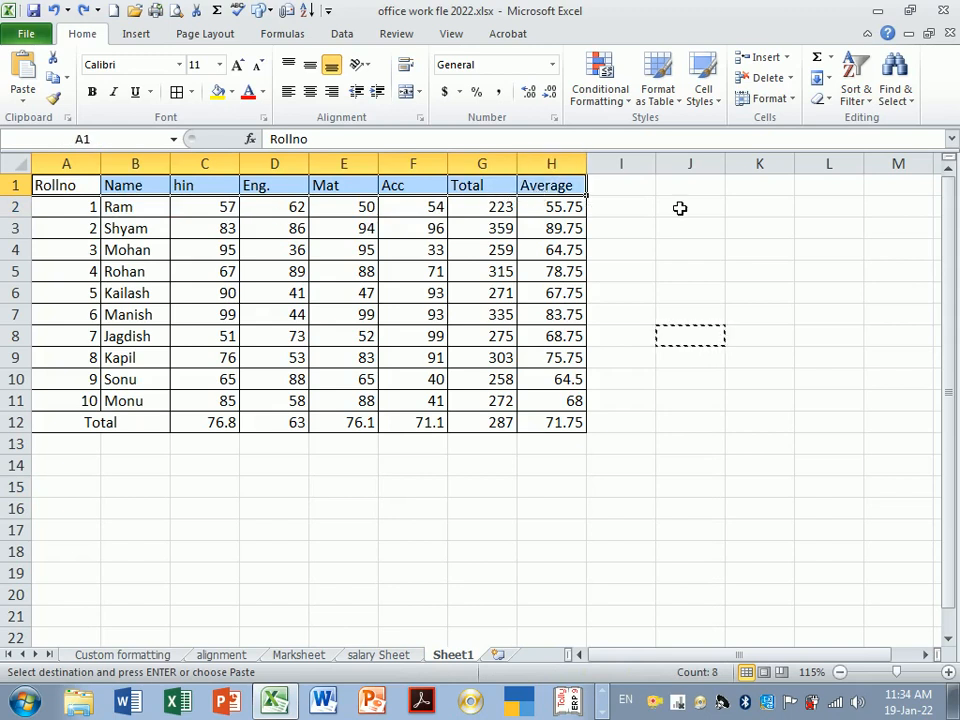
pyautogui.click(231, 92)
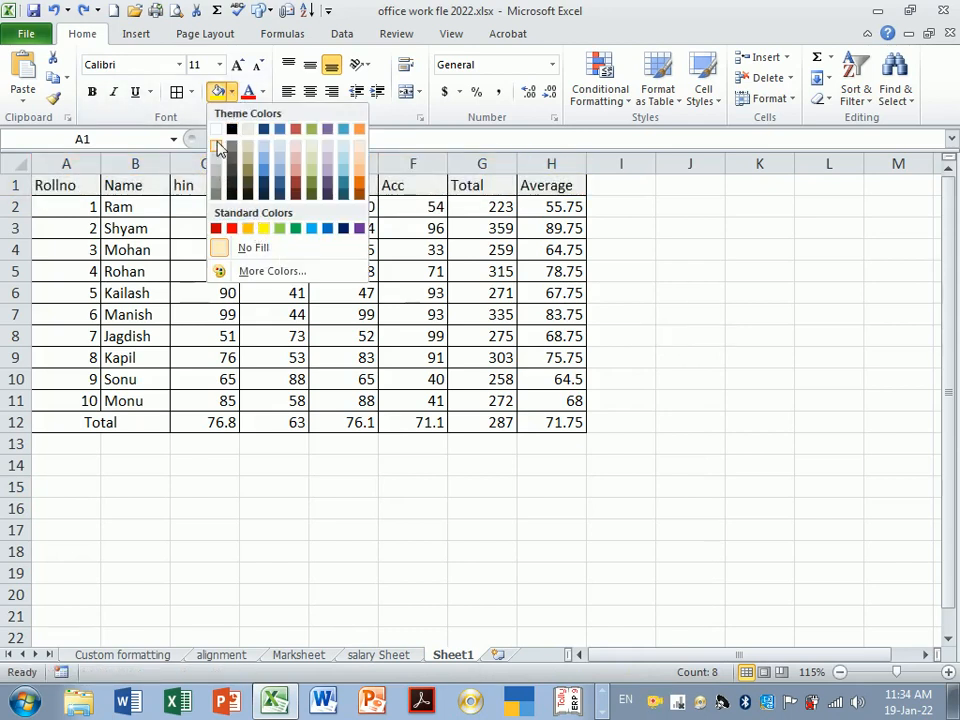
pyautogui.click(219, 146)
pyautogui.click(268, 340)
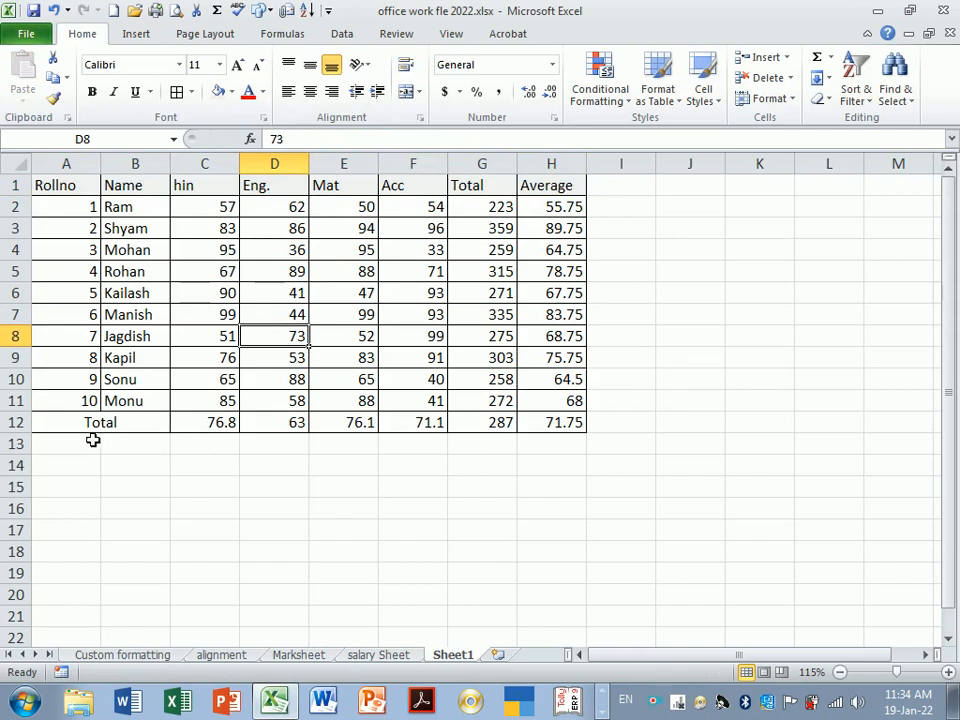
# - Fill the bottom Total row A12:H12 with the lightest grey theme colour
pyautogui.moveTo(72, 424); pyautogui.dragTo(525, 426)
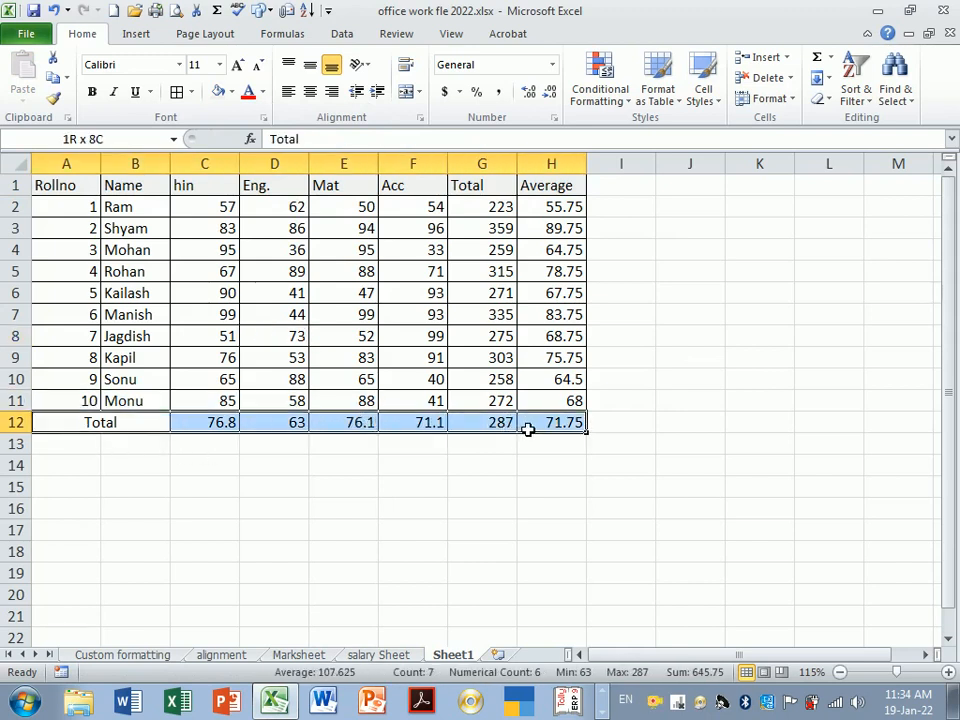
pyautogui.click(231, 93)
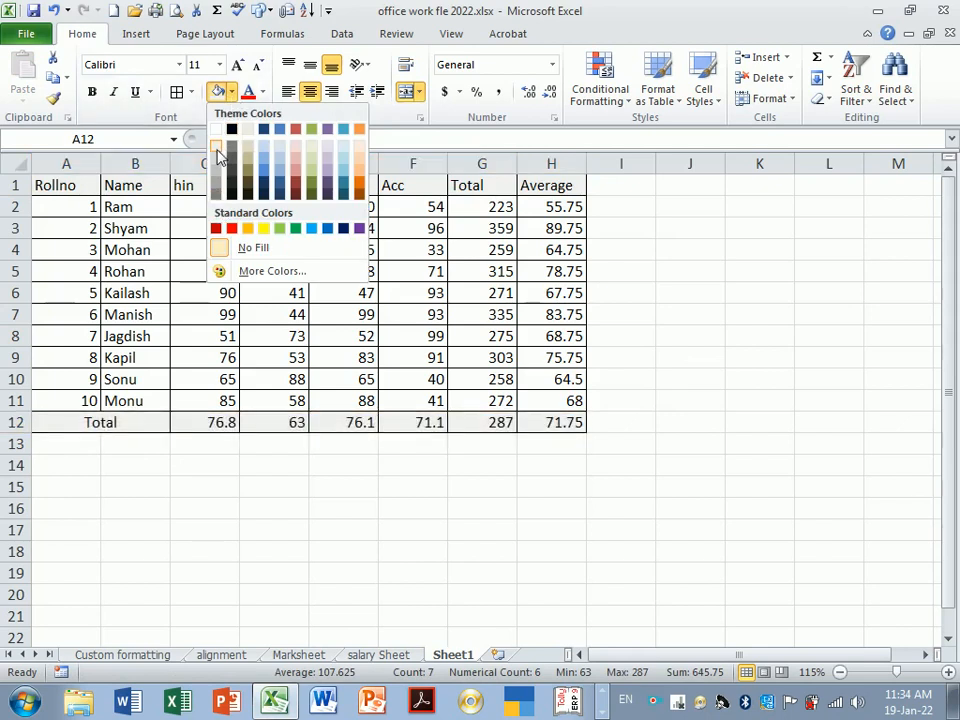
pyautogui.click(218, 155)
pyautogui.click(372, 445)
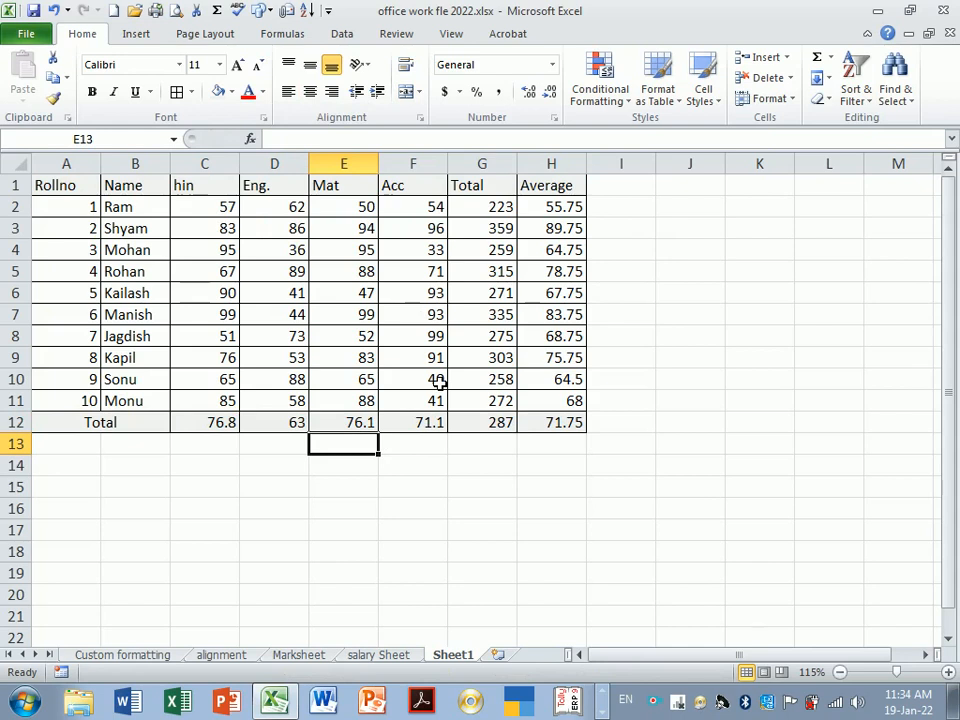
pyautogui.keyDown('ctrl'); pyautogui.scroll(-3, 440, 383); pyautogui.keyUp('ctrl')
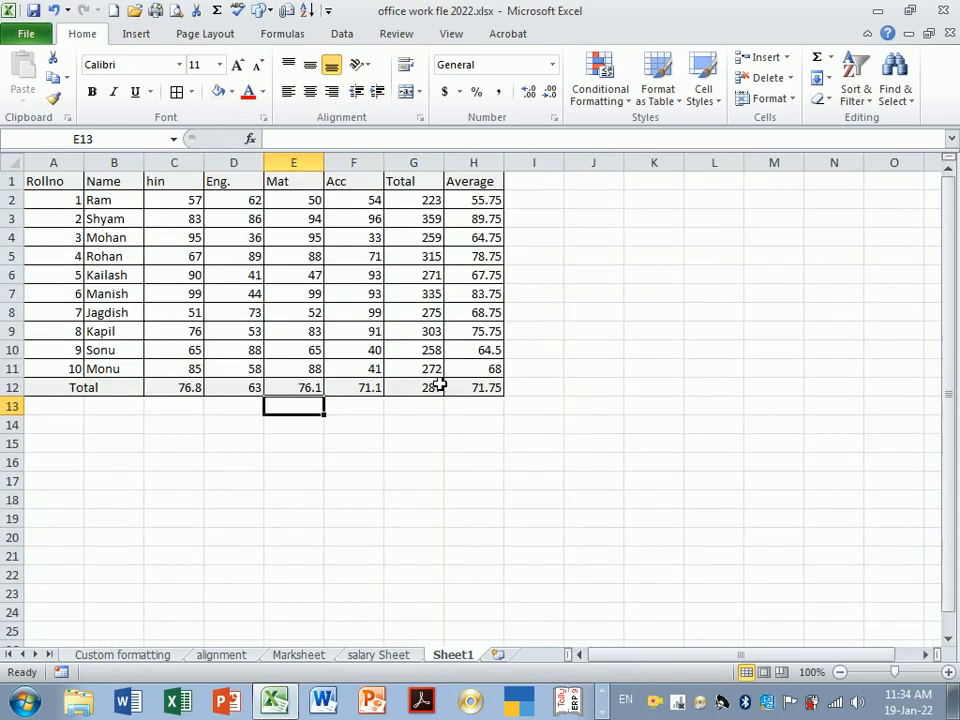
pyautogui.keyDown('ctrl'); pyautogui.scroll(1, 440, 383); pyautogui.keyUp('ctrl')
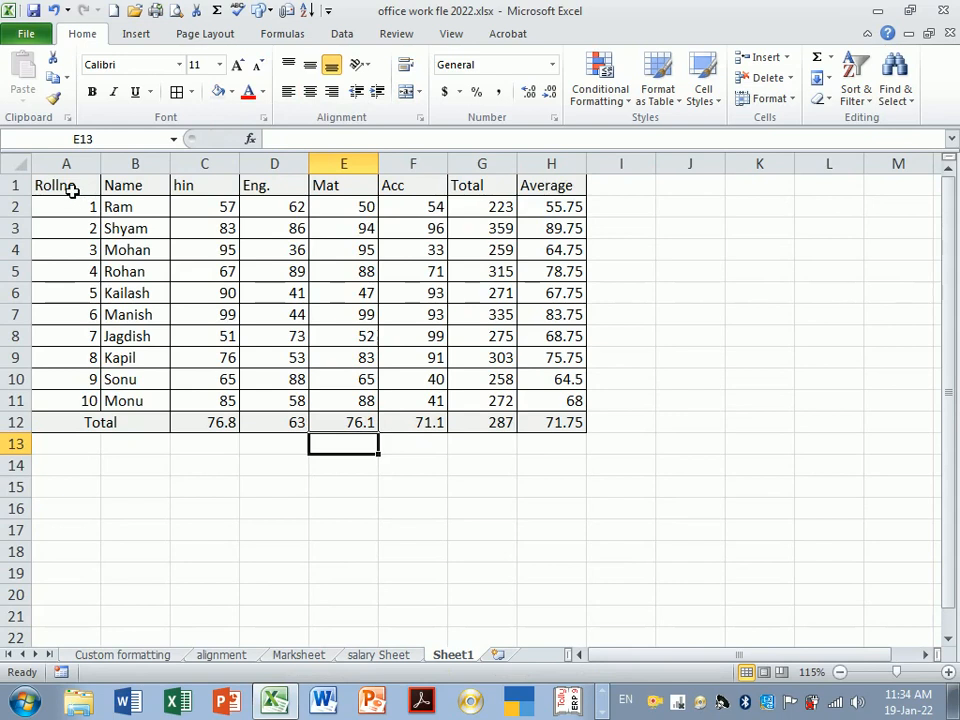
# - Make all the text in the marks table A1:H12 bold
pyautogui.moveTo(72, 191); pyautogui.dragTo(565, 423)
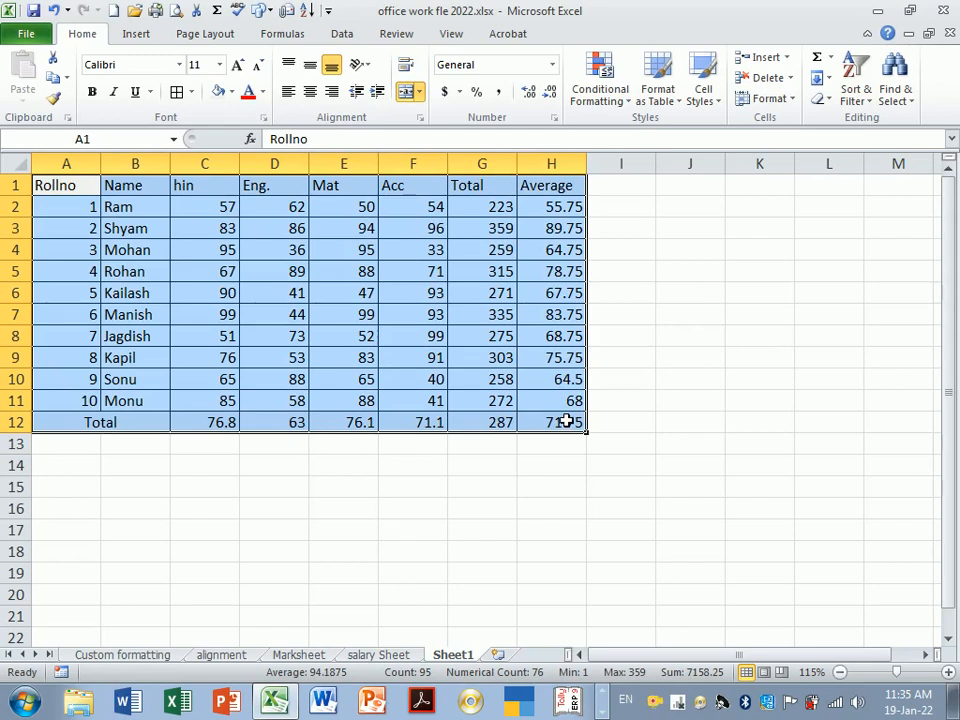
pyautogui.click(93, 93)
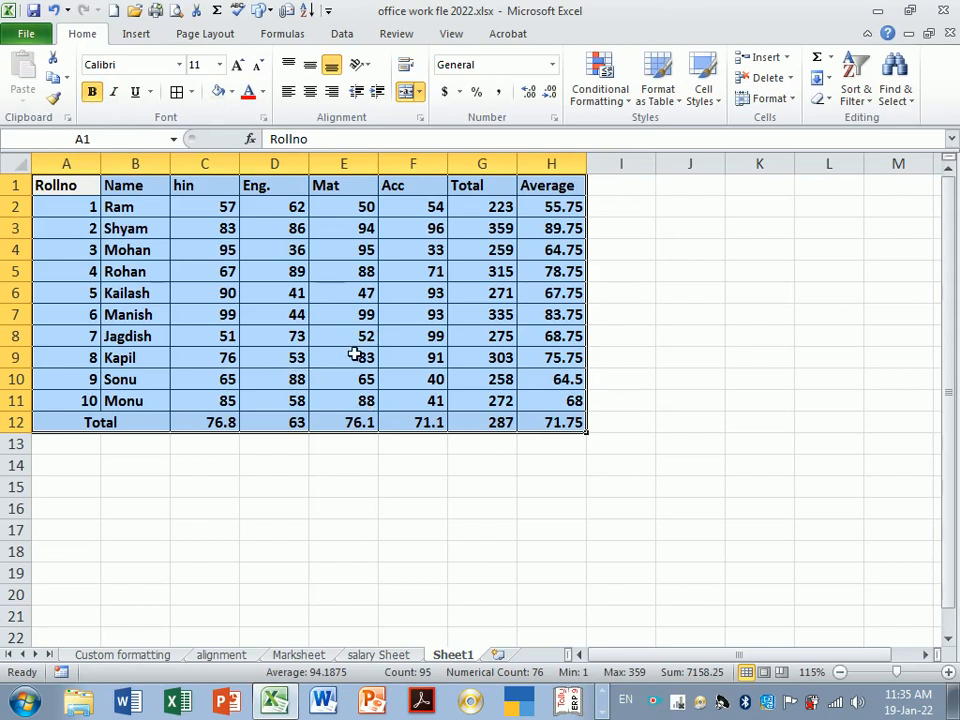
pyautogui.click(333, 312)
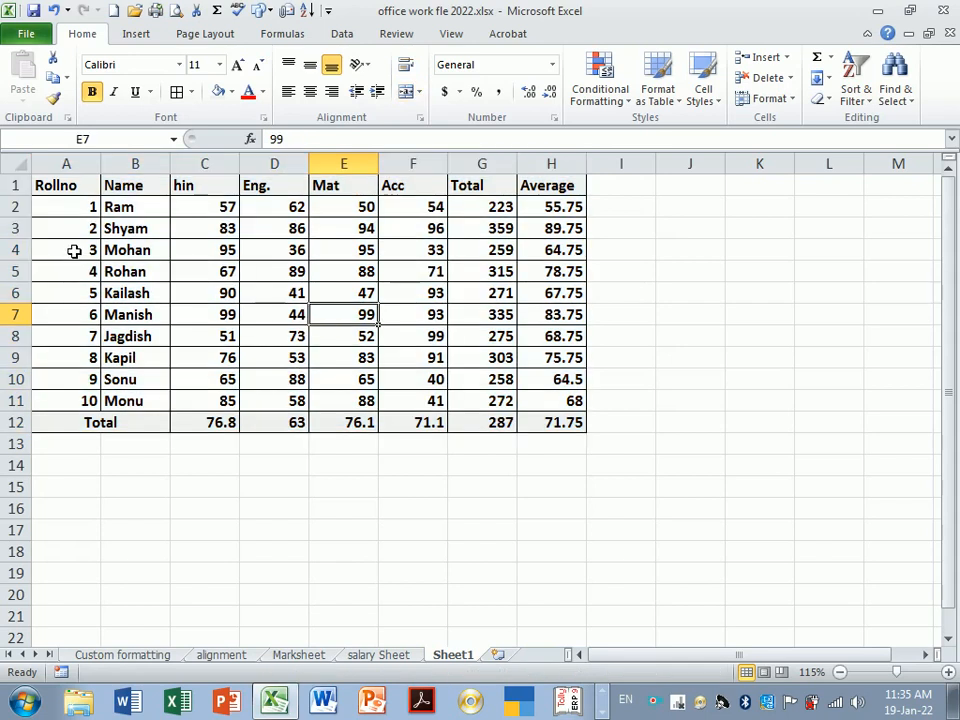
# - Fill the records for roll numbers 3 and 4 in A4:H5 with the lightest grey theme colour
pyautogui.moveTo(74, 251); pyautogui.dragTo(556, 275)
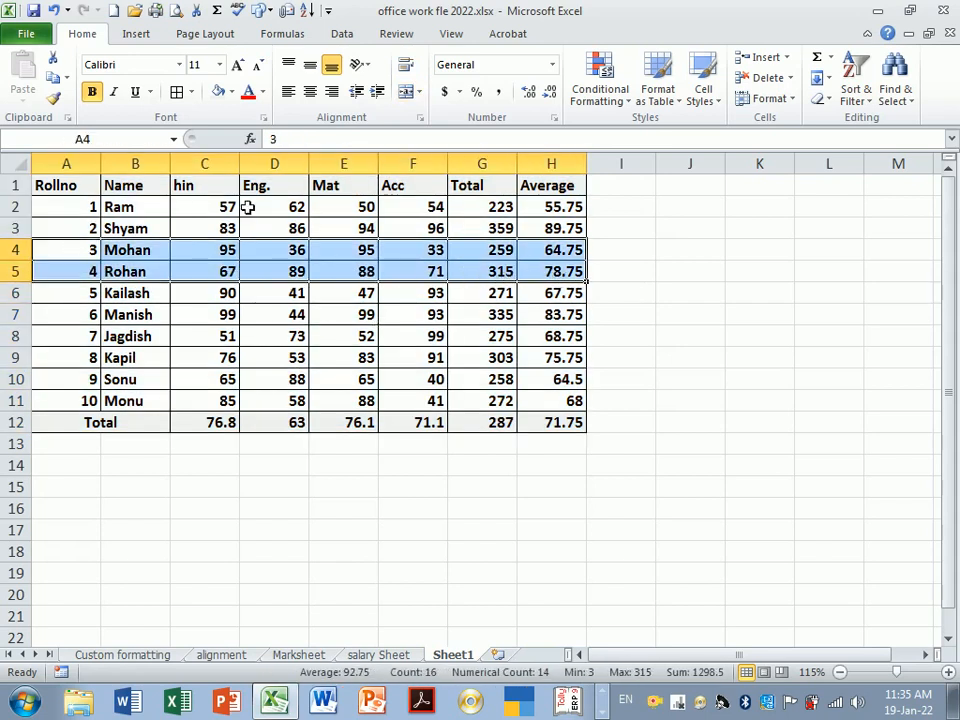
pyautogui.click(231, 91)
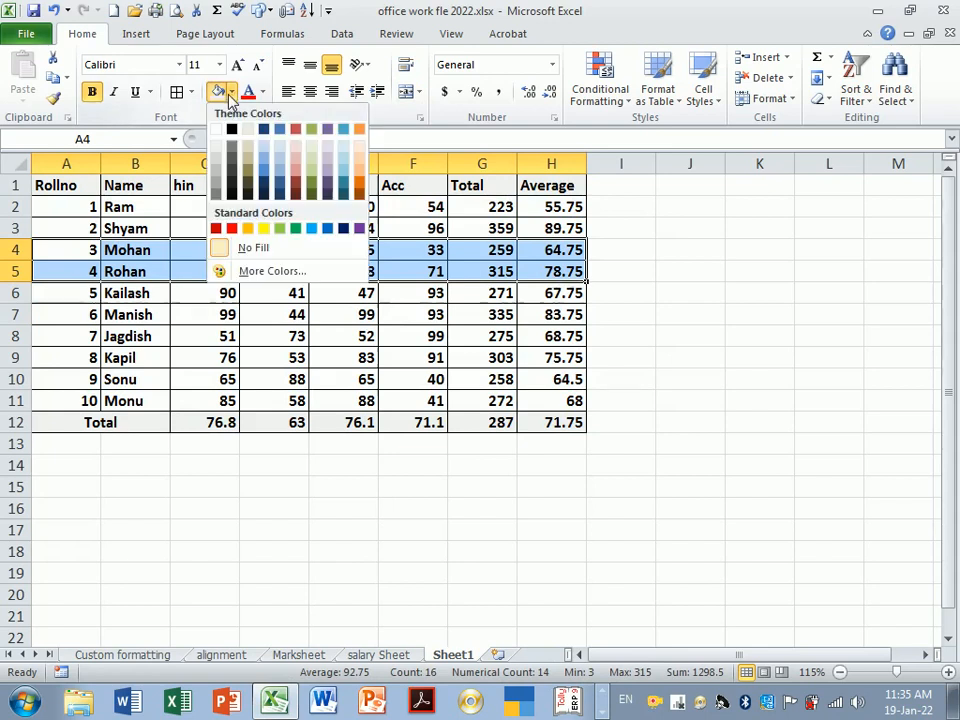
pyautogui.click(221, 150)
pyautogui.click(204, 336)
# - Fill the records for roll numbers 6 and 7 in A7:H8 with standard yellow
pyautogui.moveTo(70, 314); pyautogui.dragTo(533, 339)
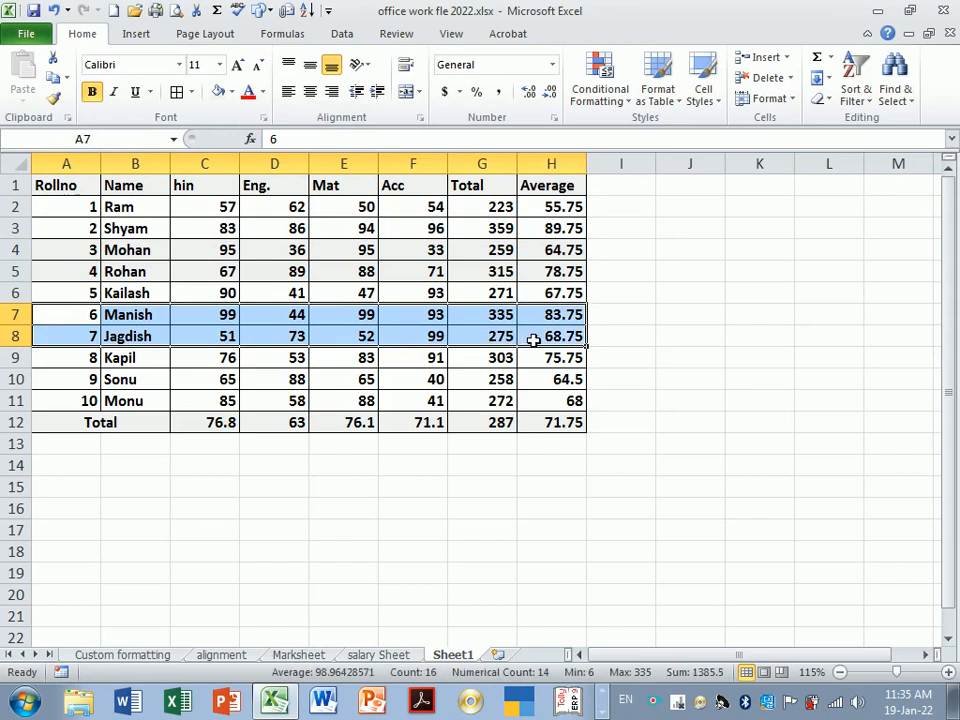
pyautogui.click(231, 91)
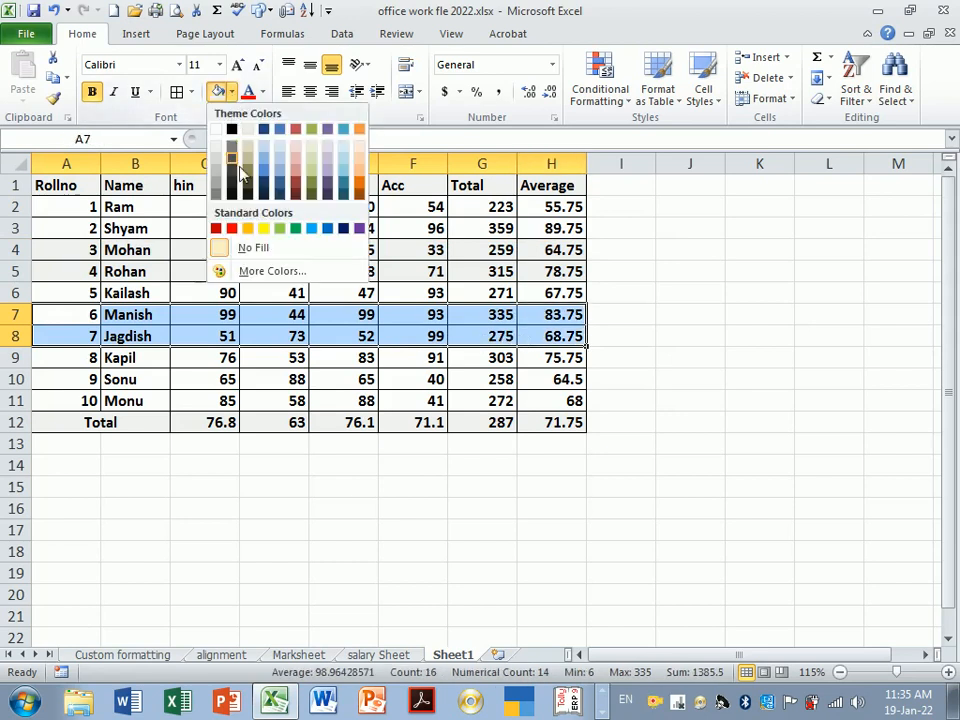
pyautogui.click(264, 229)
pyautogui.click(228, 381)
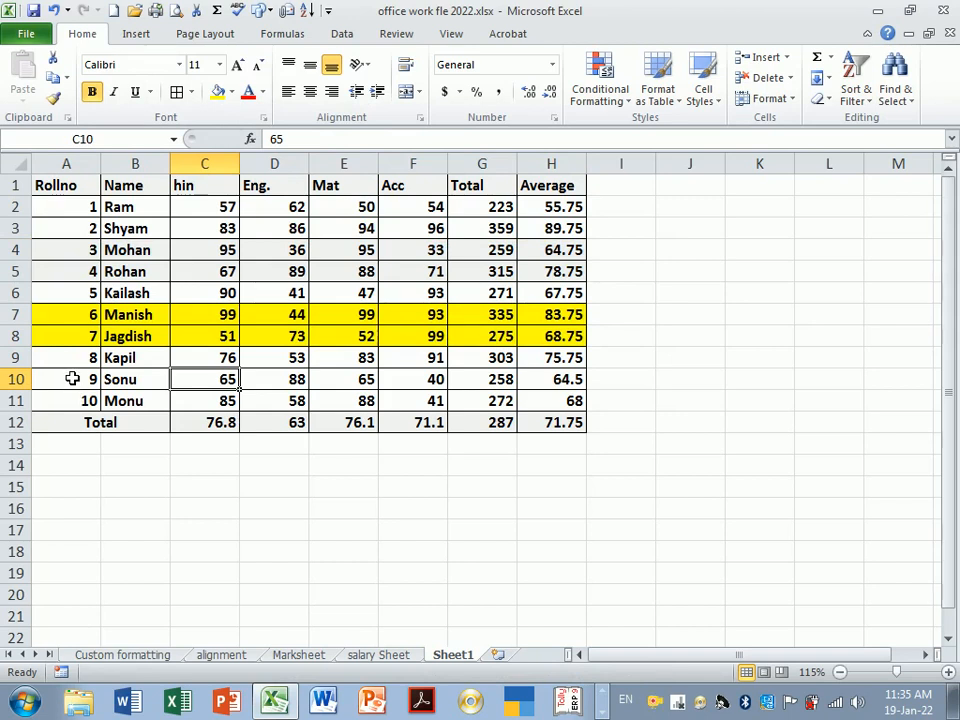
# - Fill the records for roll numbers 8 and 9 in A9:H10 with standard light green
pyautogui.moveTo(75, 362); pyautogui.dragTo(533, 387)
pyautogui.click(231, 91)
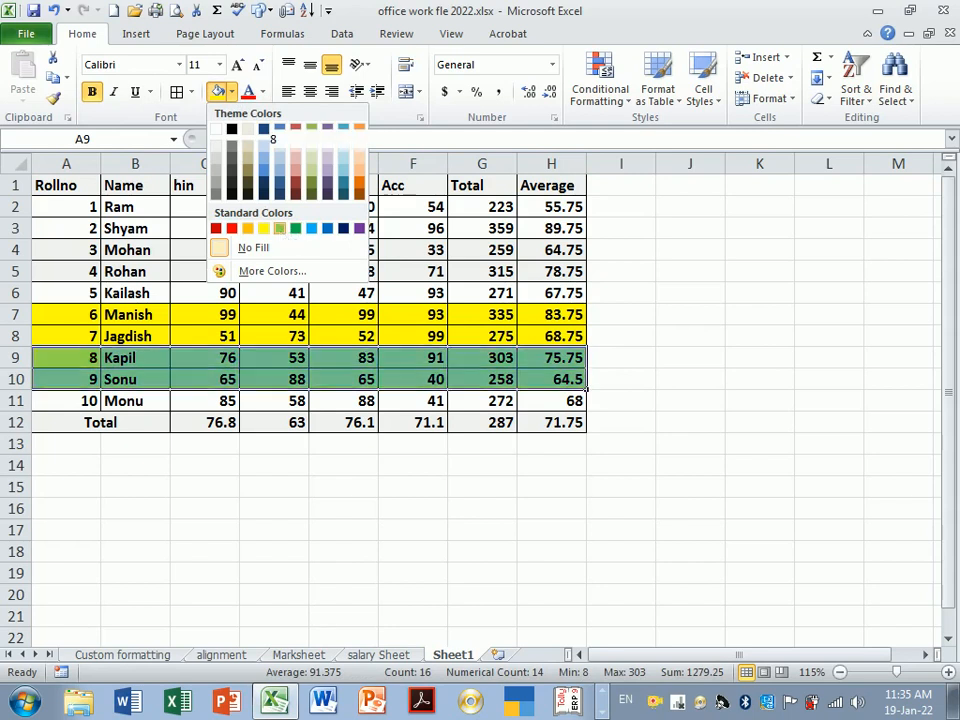
pyautogui.click(280, 228)
pyautogui.click(404, 296)
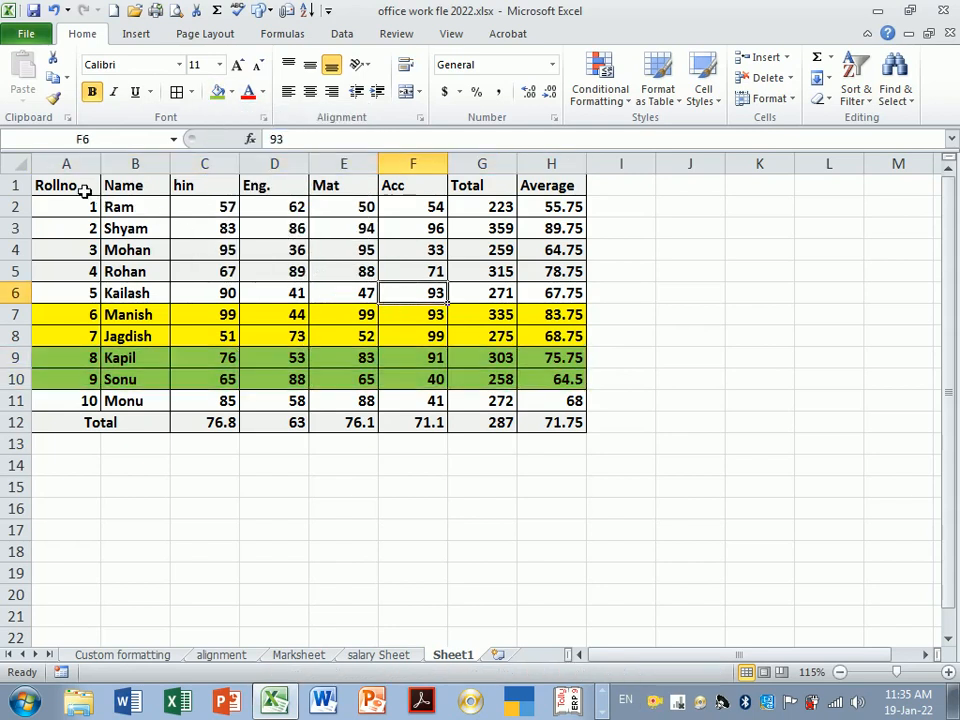
# - Copy the marks table A1:H12 and paste only its formulas starting at cell A15
pyautogui.moveTo(85, 191); pyautogui.dragTo(575, 423)
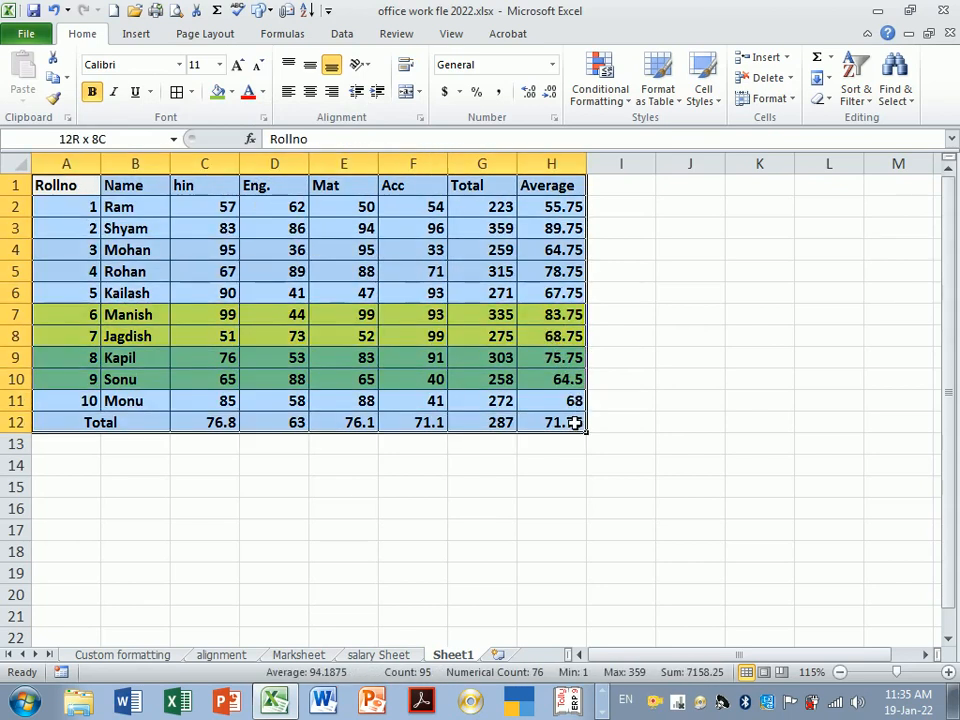
pyautogui.click(53, 77)
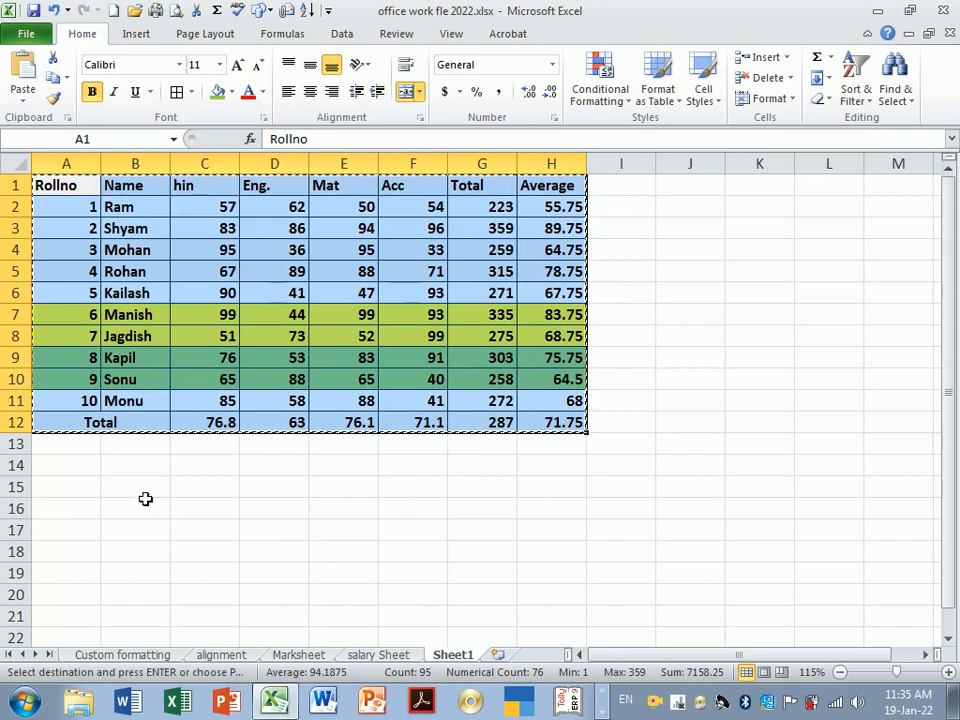
pyautogui.scroll(-1, 145, 498)
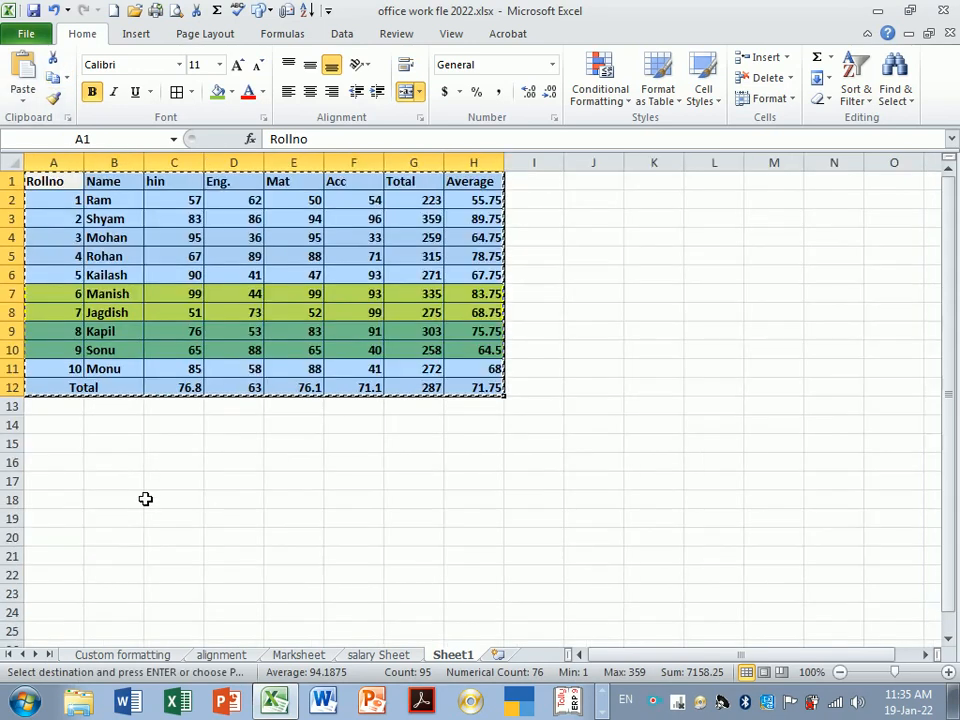
pyautogui.click(68, 447)
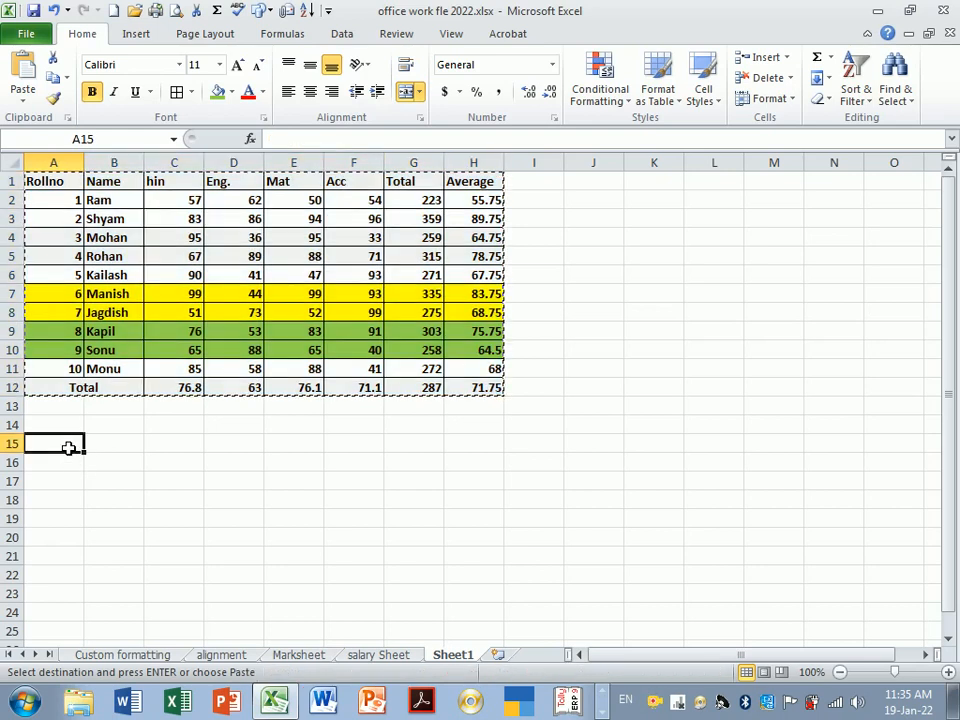
pyautogui.click(23, 101)
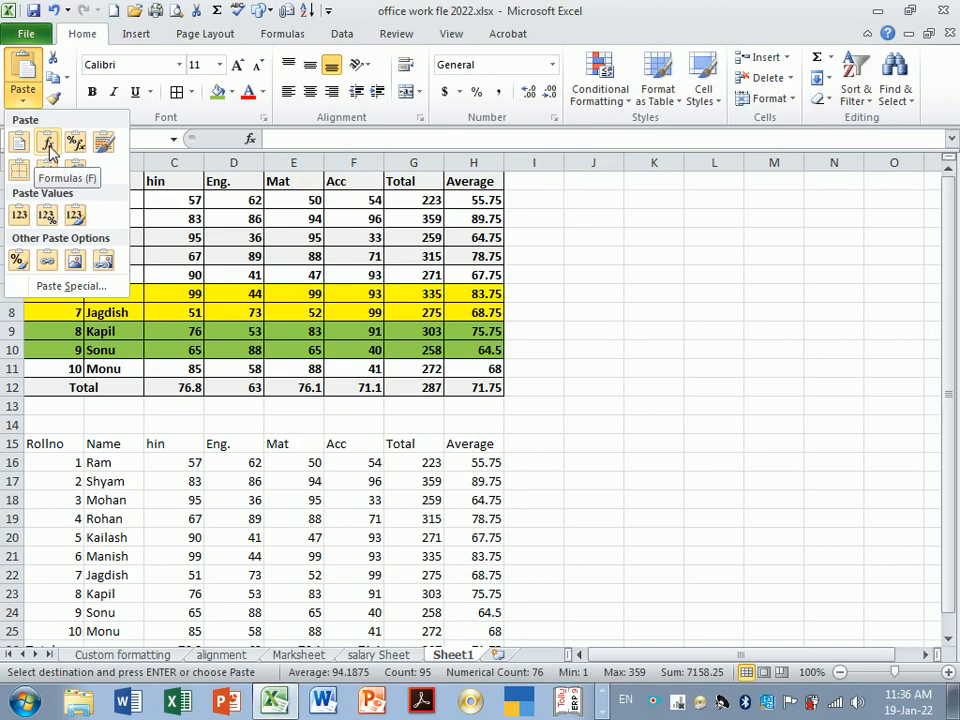
pyautogui.click(48, 145)
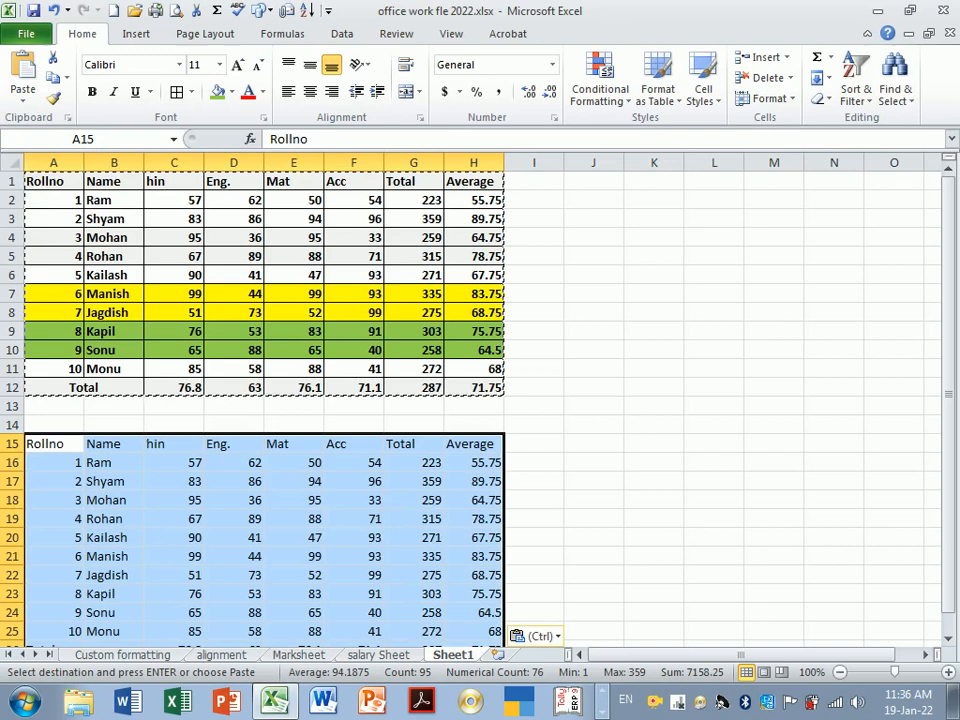
pyautogui.click(592, 448)
pyautogui.moveTo(76, 186); pyautogui.dragTo(460, 388)
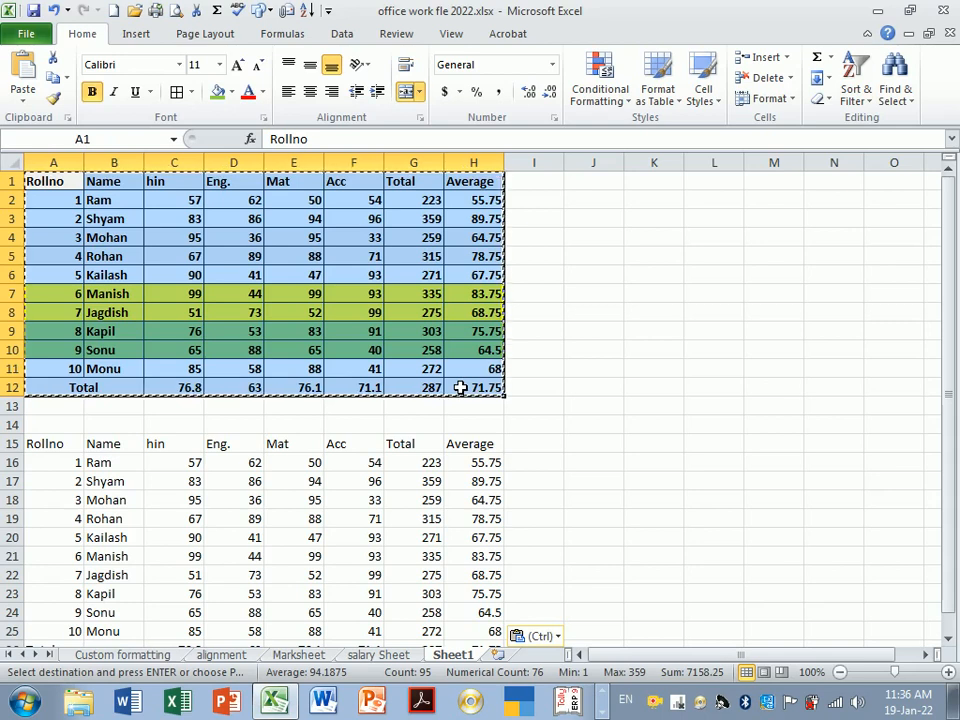
pyautogui.click(551, 315)
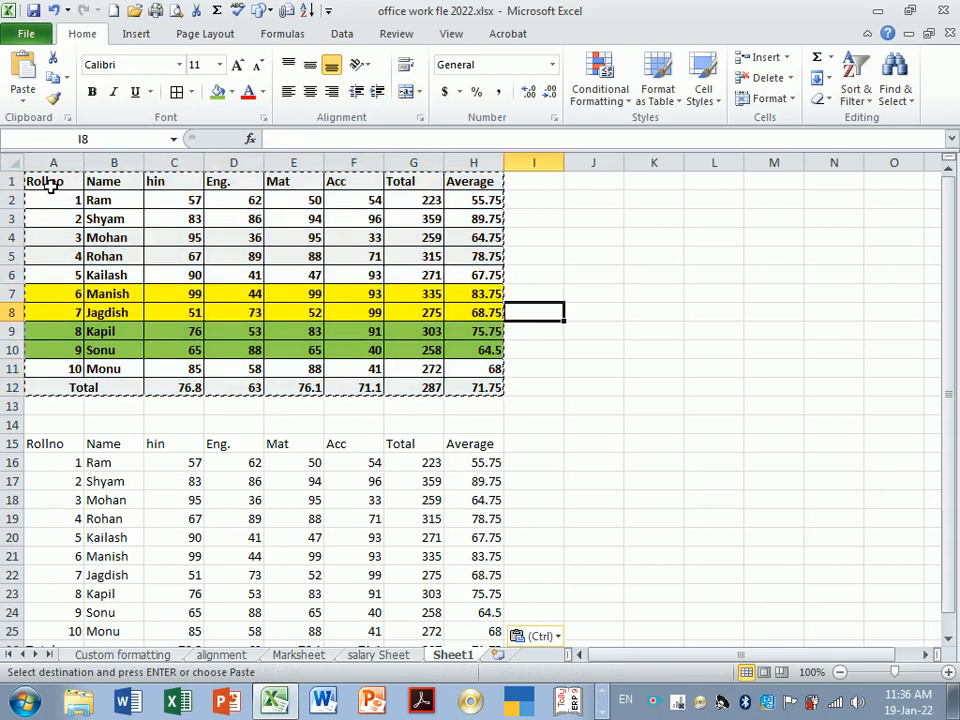
pyautogui.moveTo(51, 186); pyautogui.dragTo(468, 388)
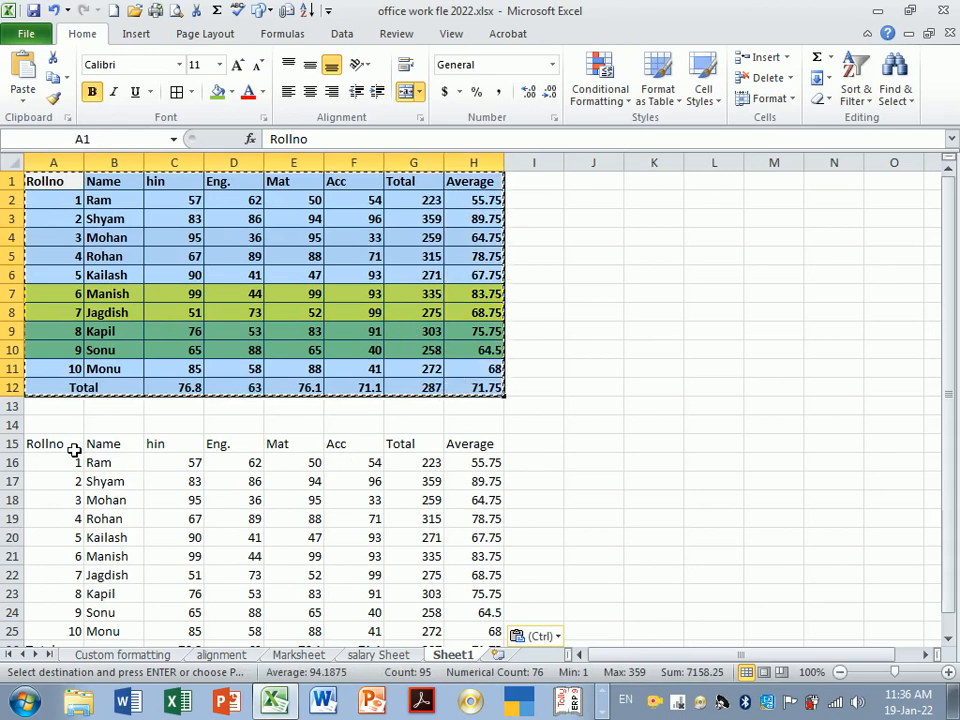
# - Paste the copied marks table transposed at A15, over the formulas-only copy
pyautogui.moveTo(75, 450); pyautogui.dragTo(500, 641)
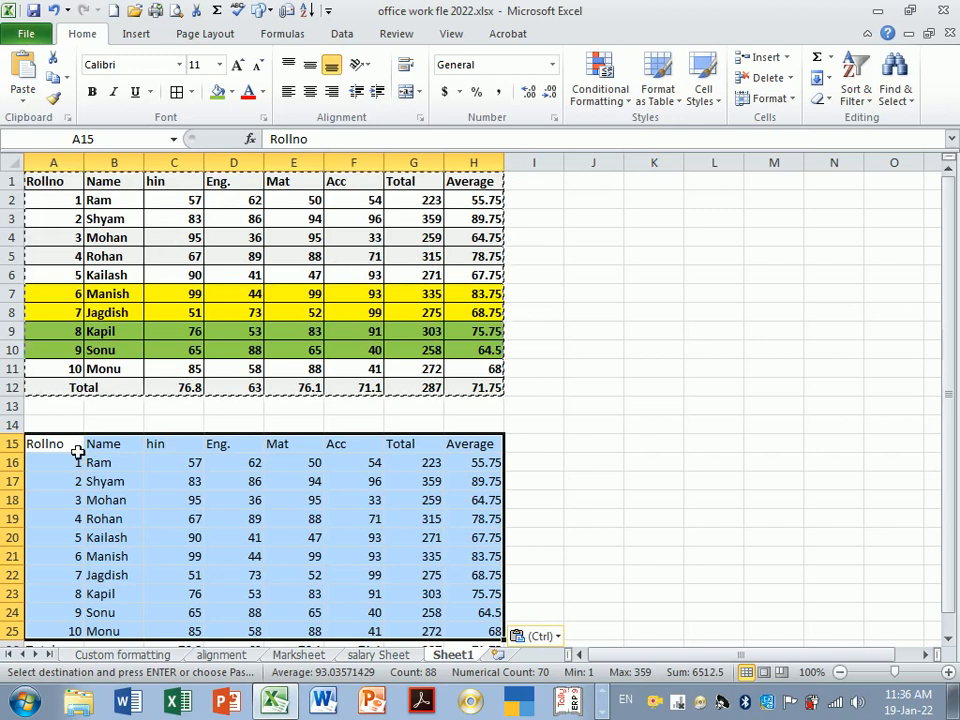
pyautogui.click(24, 95)
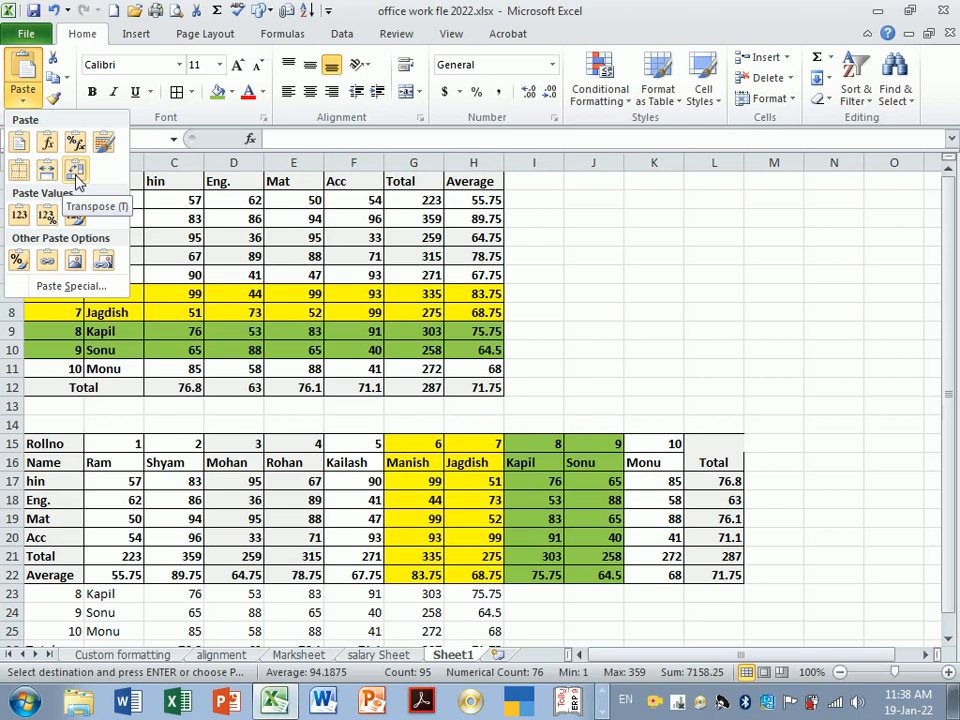
pyautogui.click(76, 178)
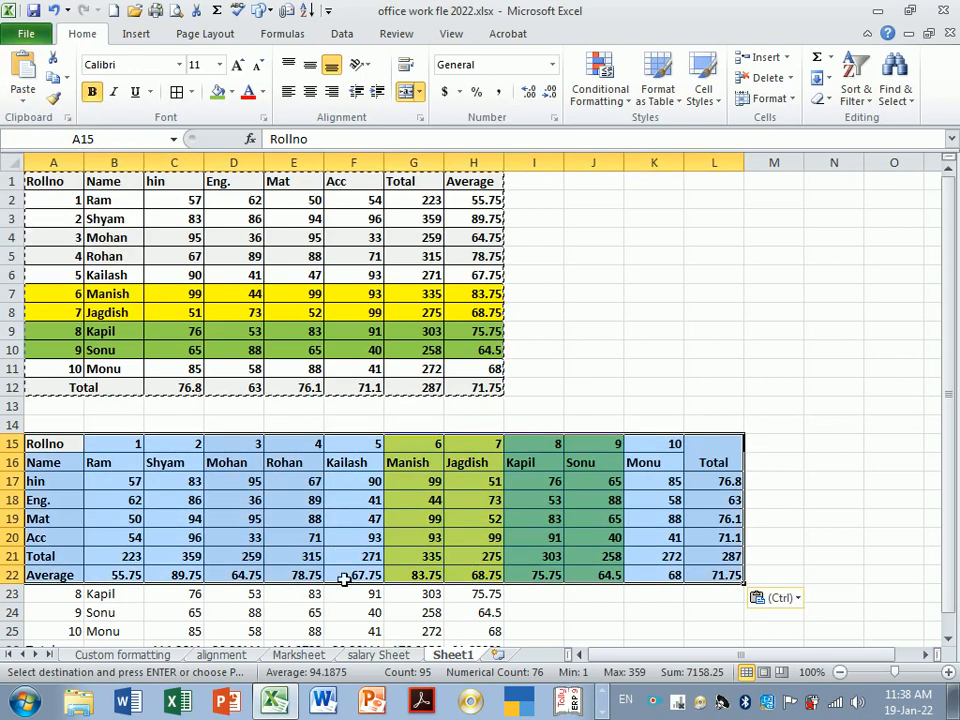
# - Delete the leftover records of the formulas-only copy in A23:H27, below the transposed table
pyautogui.scroll(-2, 264, 555)
pyautogui.moveTo(76, 486); pyautogui.dragTo(495, 558)
pyautogui.press('Delete')
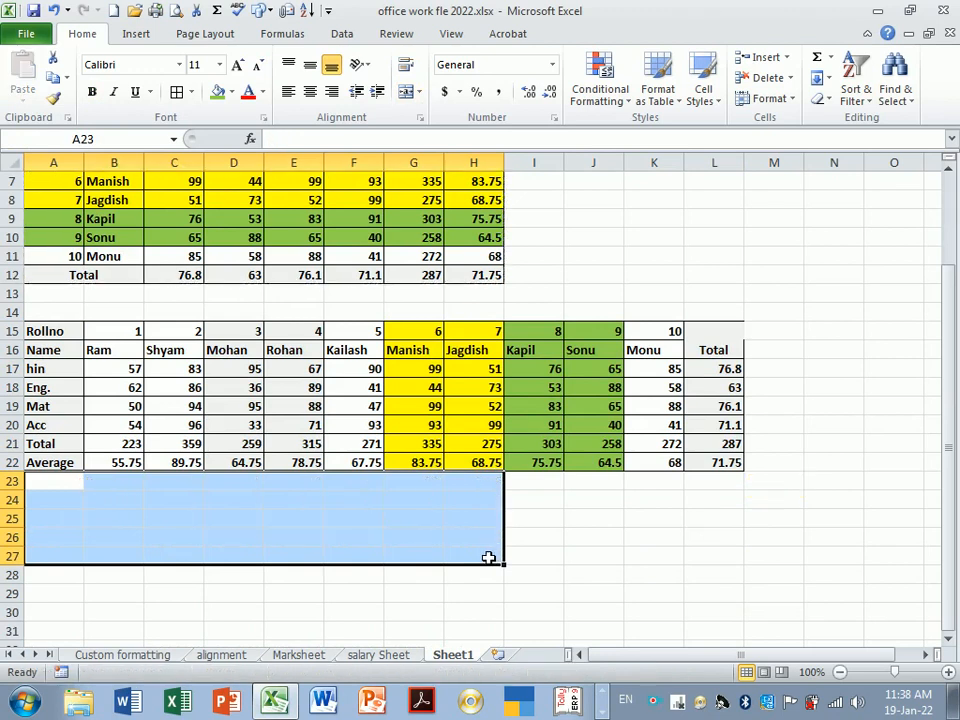
pyautogui.scroll(2, 430, 581)
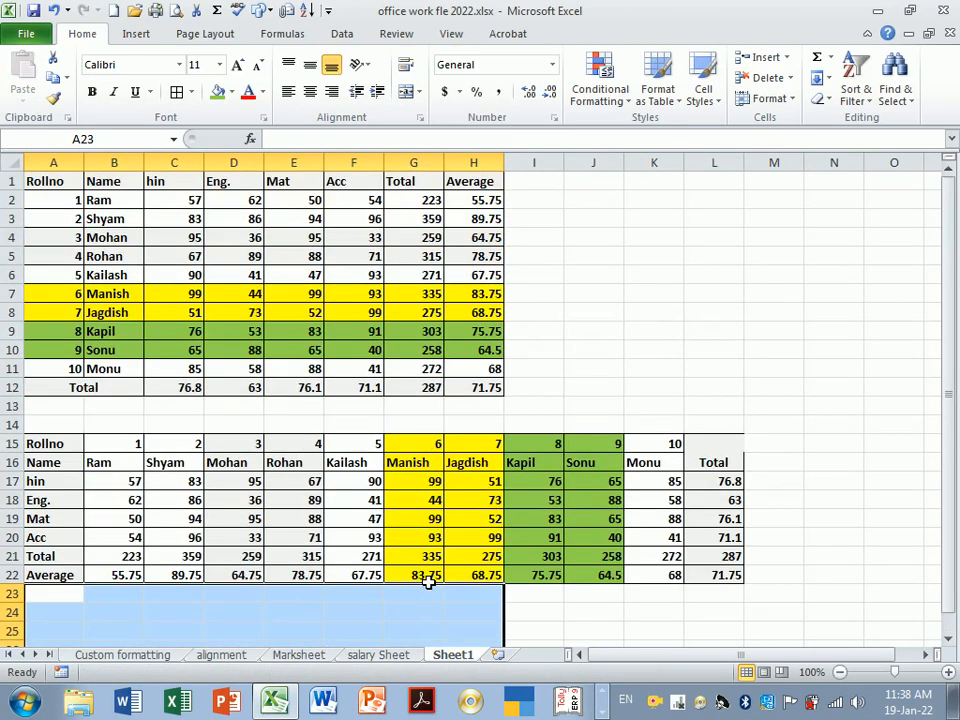
pyautogui.click(400, 502)
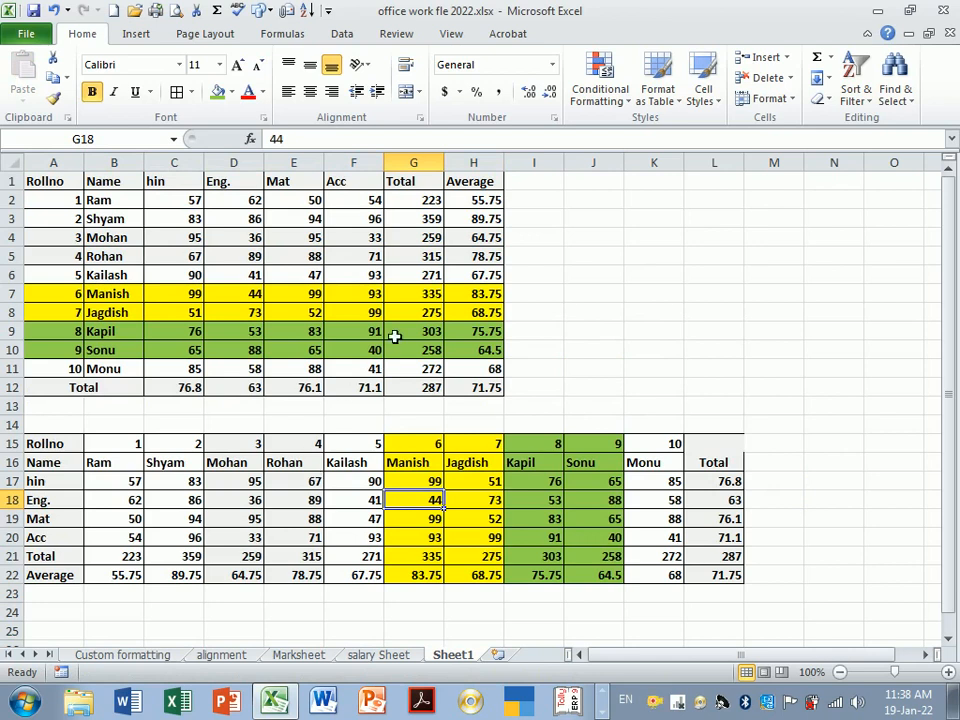
# - Inspect the formulas in total cell G2 of the original table and cell L17 of the transposed table
pyautogui.click(417, 205)
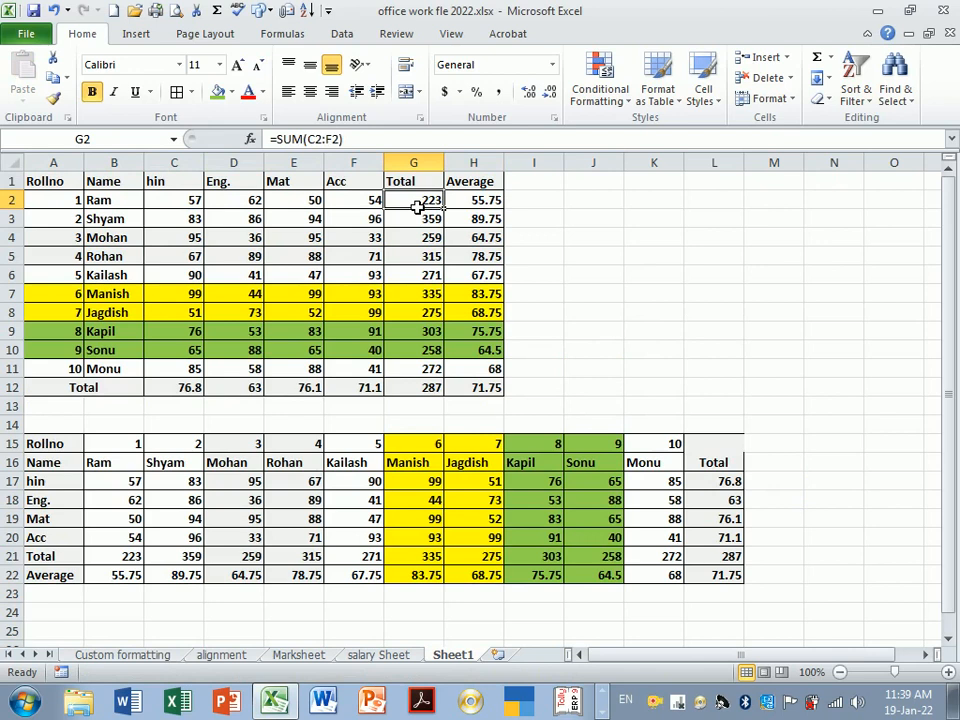
pyautogui.doubleClick(417, 206)
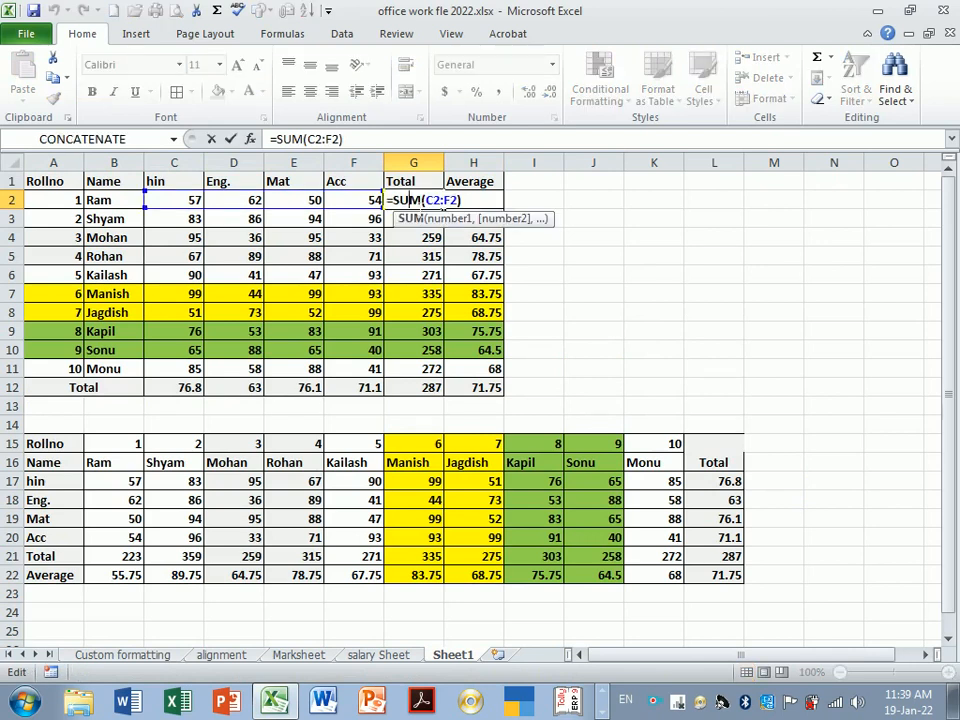
pyautogui.press('Return')
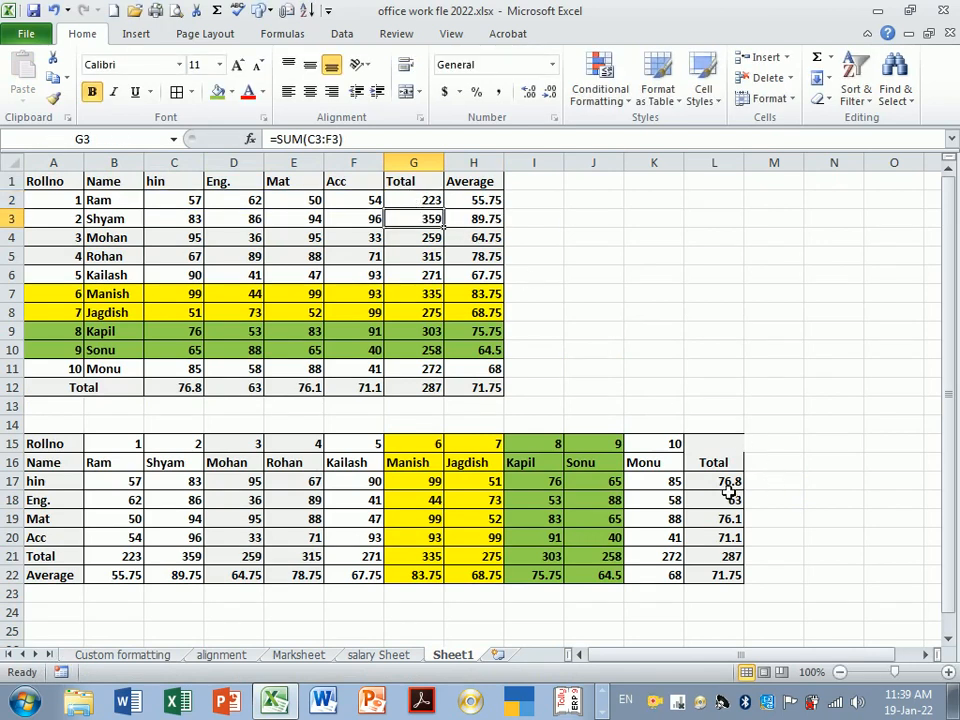
pyautogui.click(727, 484)
pyautogui.doubleClick(727, 484)
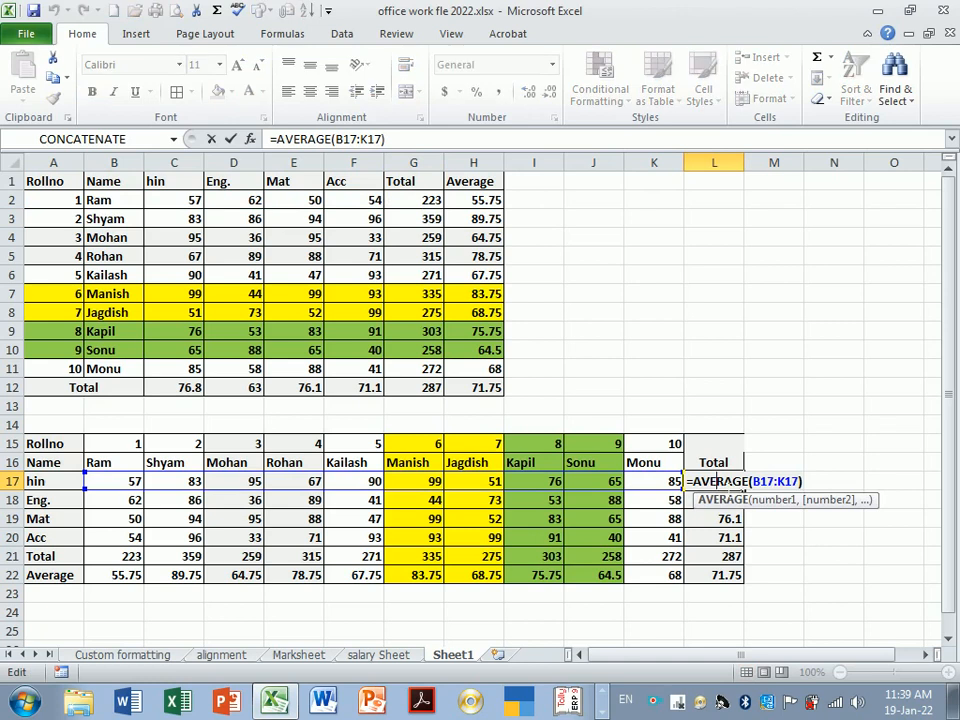
pyautogui.press('Return')
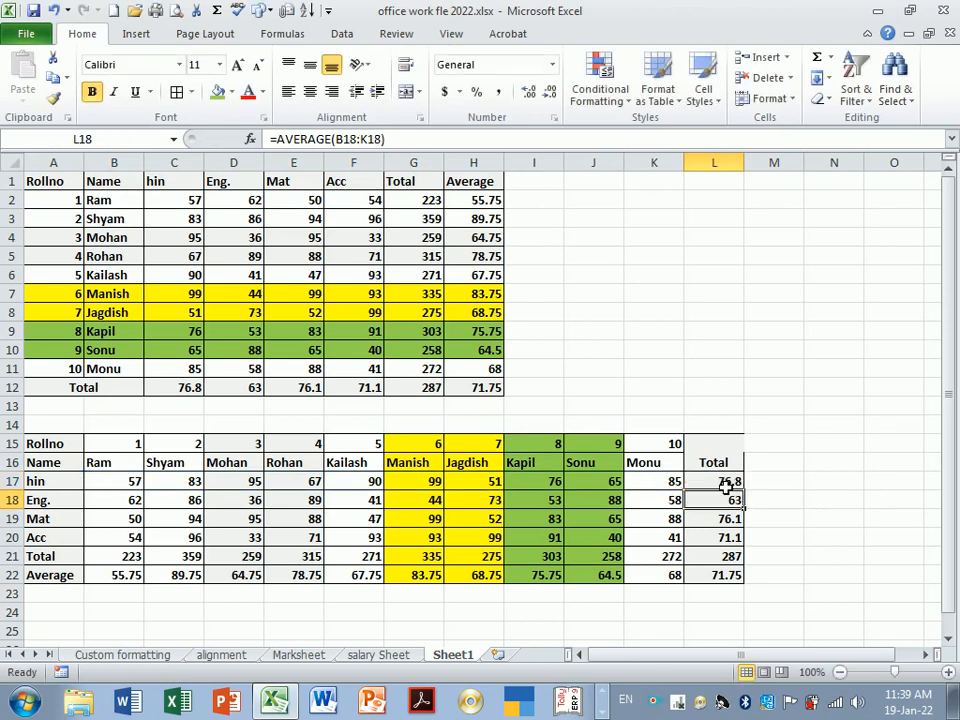
# - Inspect the average formula in K22 and the total formula in J21 of the transposed table
pyautogui.click(670, 581)
pyautogui.doubleClick(670, 581)
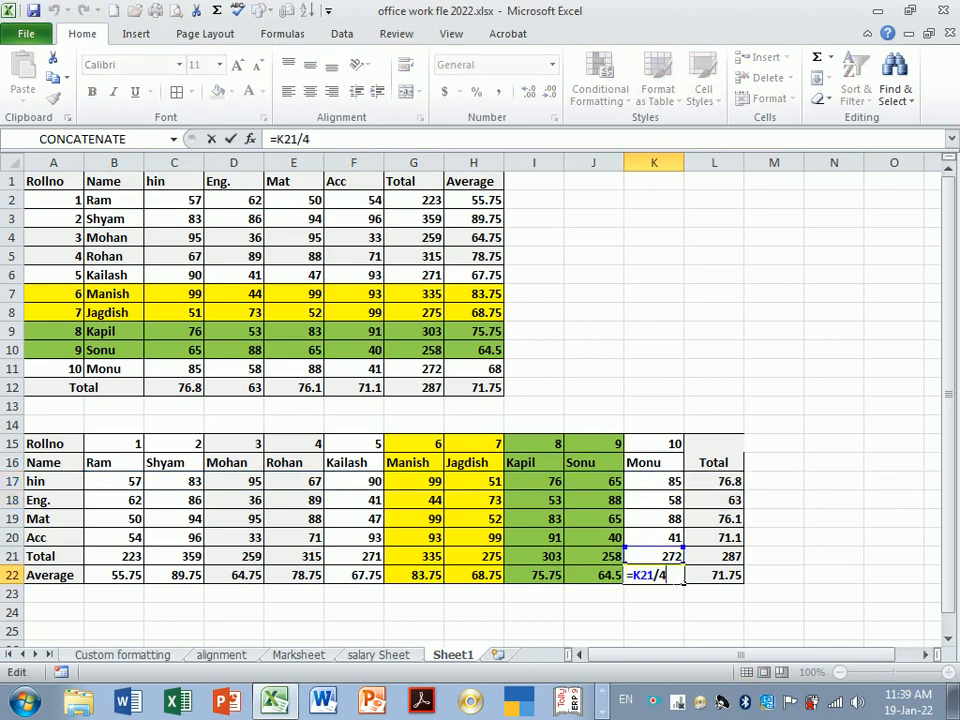
pyautogui.press('Return')
pyautogui.click(607, 561)
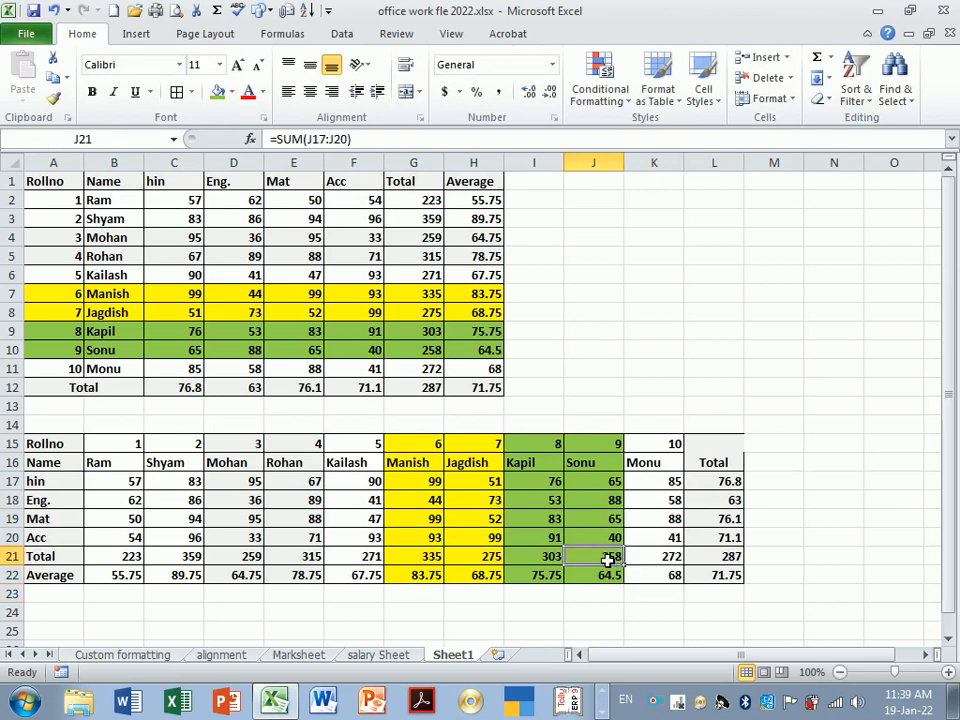
pyautogui.doubleClick(607, 561)
pyautogui.press('Return')
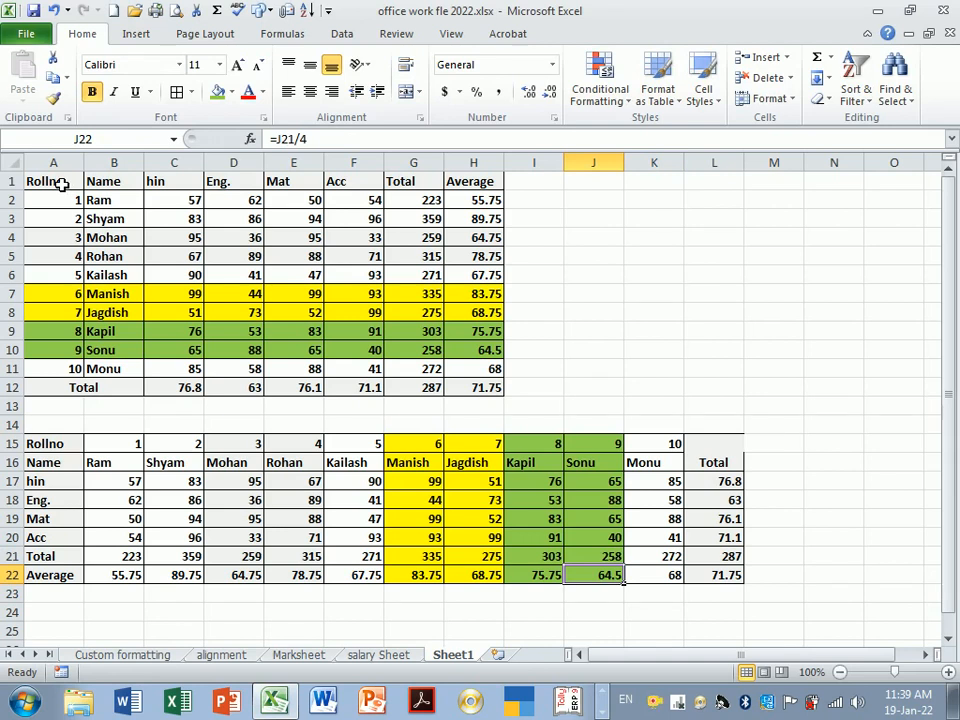
# - Inspect the total formula in G4 and the average formula in H4 of the original table
pyautogui.click(409, 243)
pyautogui.doubleClick(409, 243)
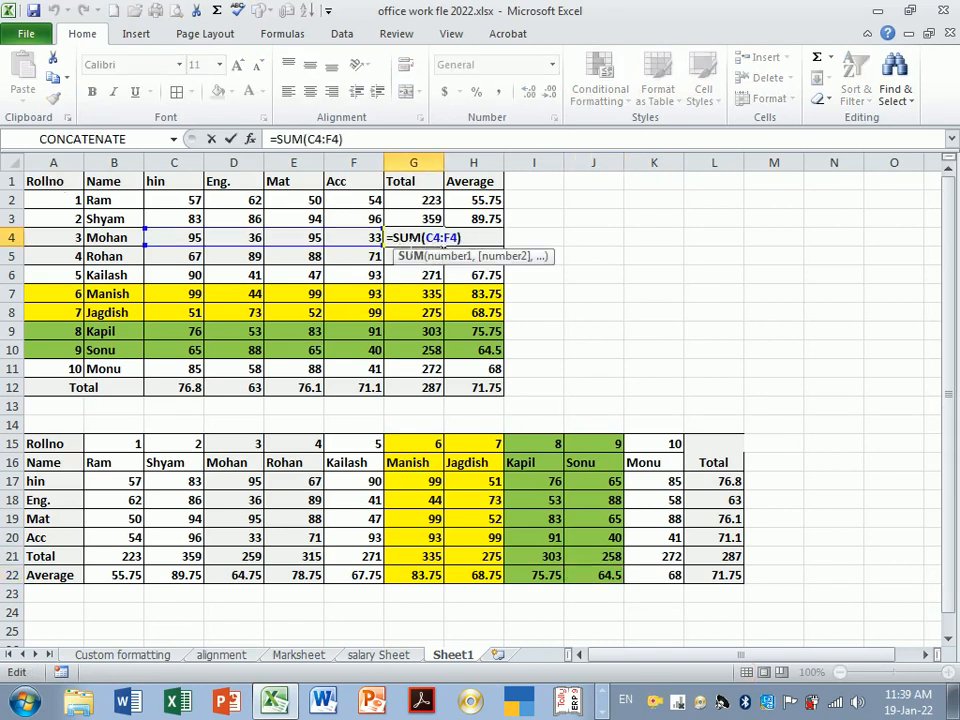
pyautogui.press('Return')
pyautogui.doubleClick(475, 240)
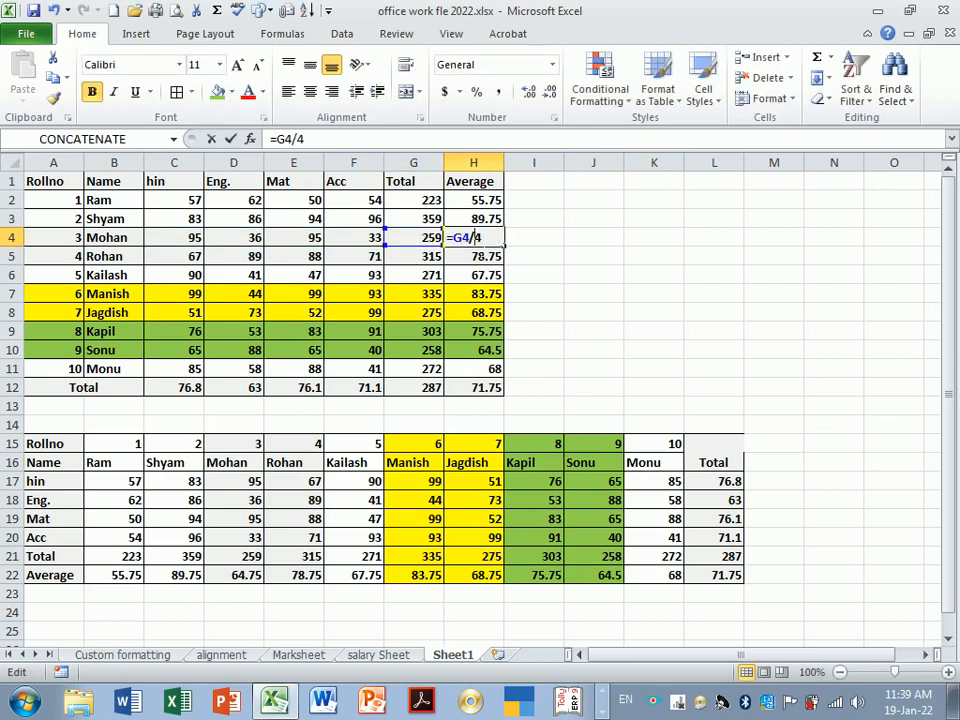
pyautogui.press('Return')
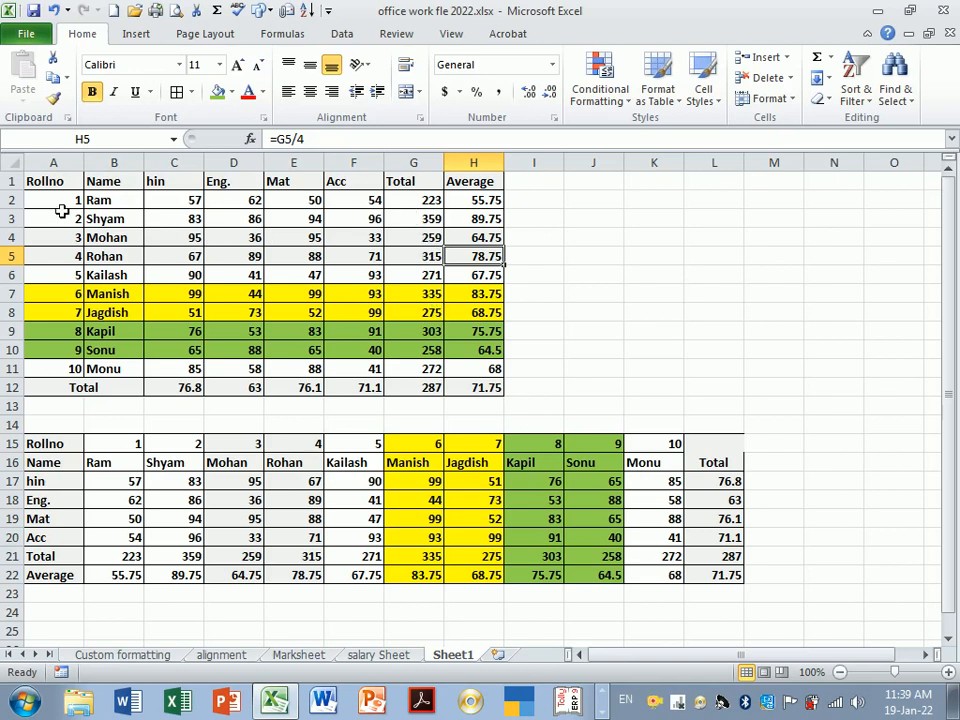
# - Copy the transposed table A15:L22 and paste only its values with number formatting starting at A25
pyautogui.scroll(-4, 103, 447)
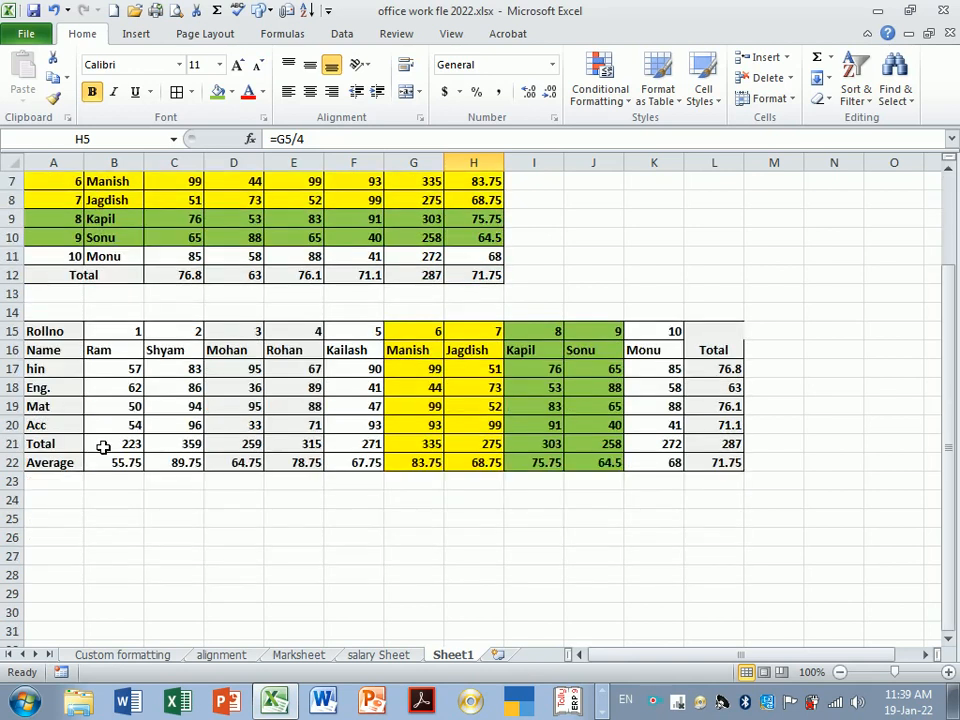
pyautogui.moveTo(53, 225); pyautogui.dragTo(714, 356)
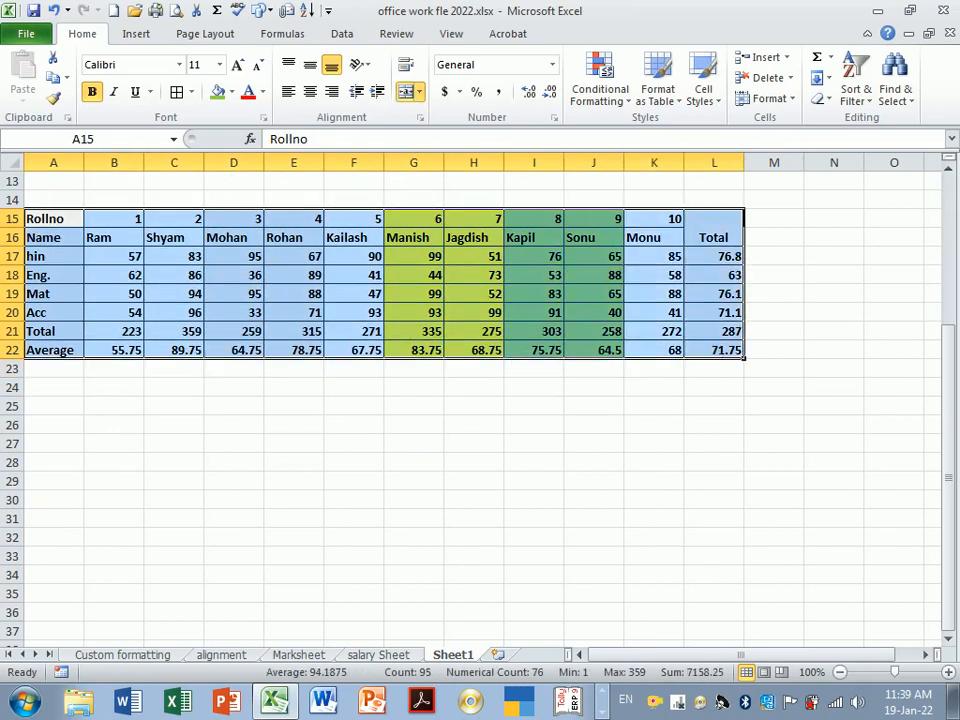
pyautogui.click(52, 77)
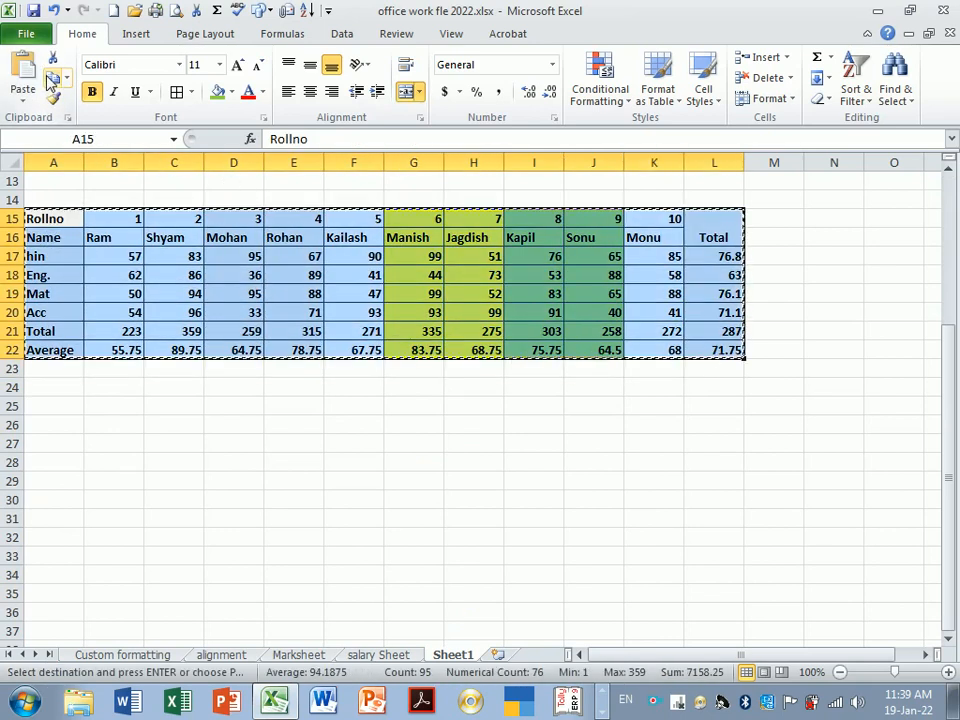
pyautogui.click(77, 406)
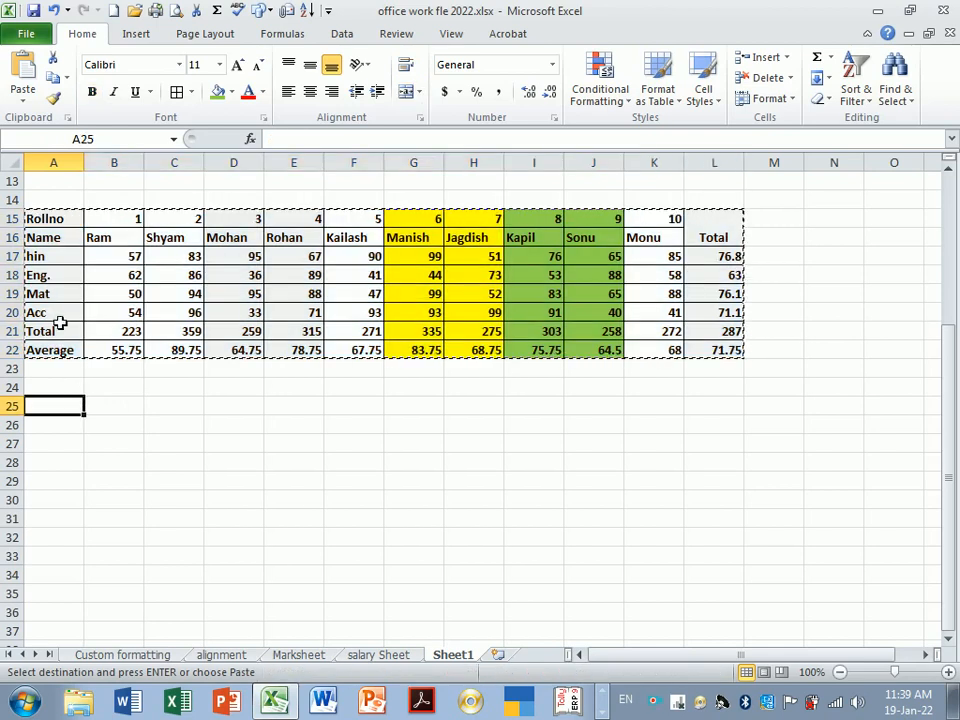
pyautogui.click(22, 90)
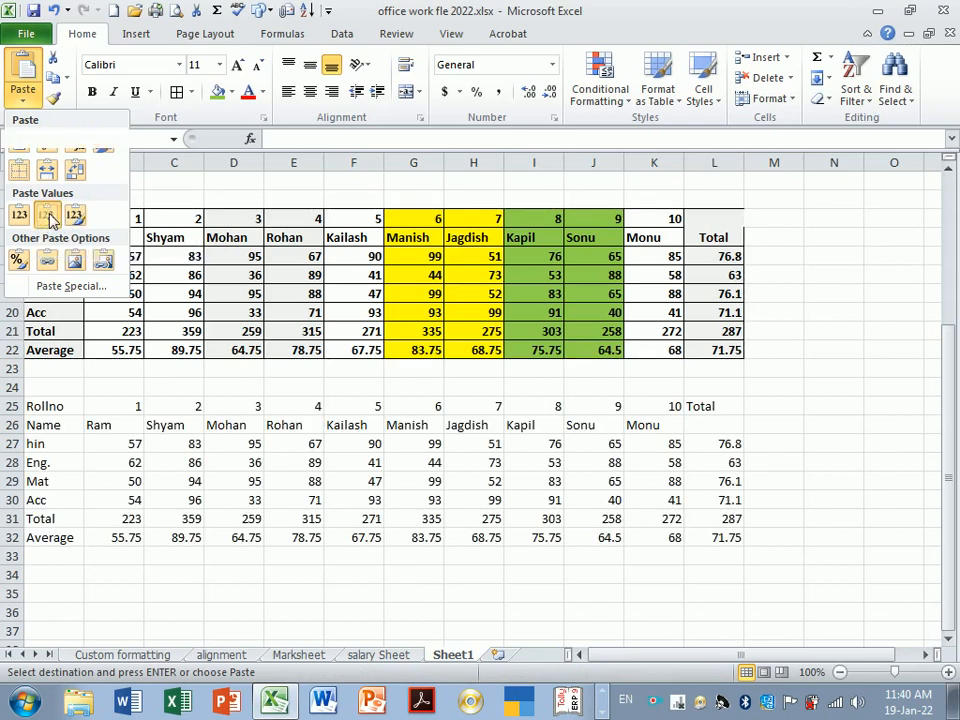
pyautogui.click(48, 220)
# - Compare the values-only copy in A25:L32, including its Total column, with the formula in L17 of the source table
pyautogui.click(476, 460)
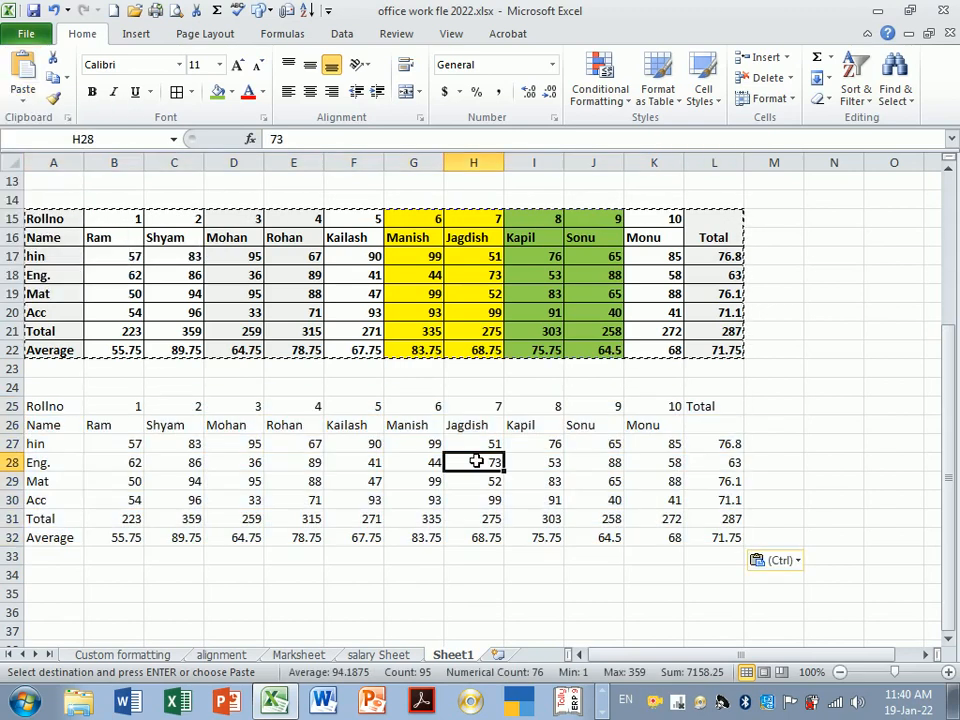
pyautogui.doubleClick(720, 462)
pyautogui.click(714, 440)
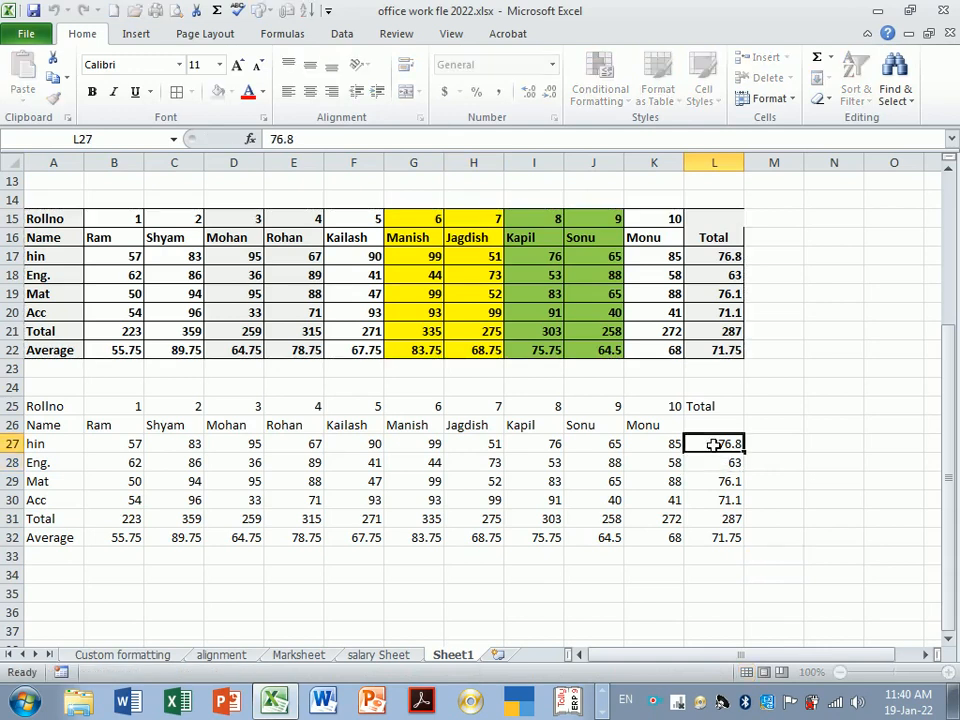
pyautogui.click(717, 484)
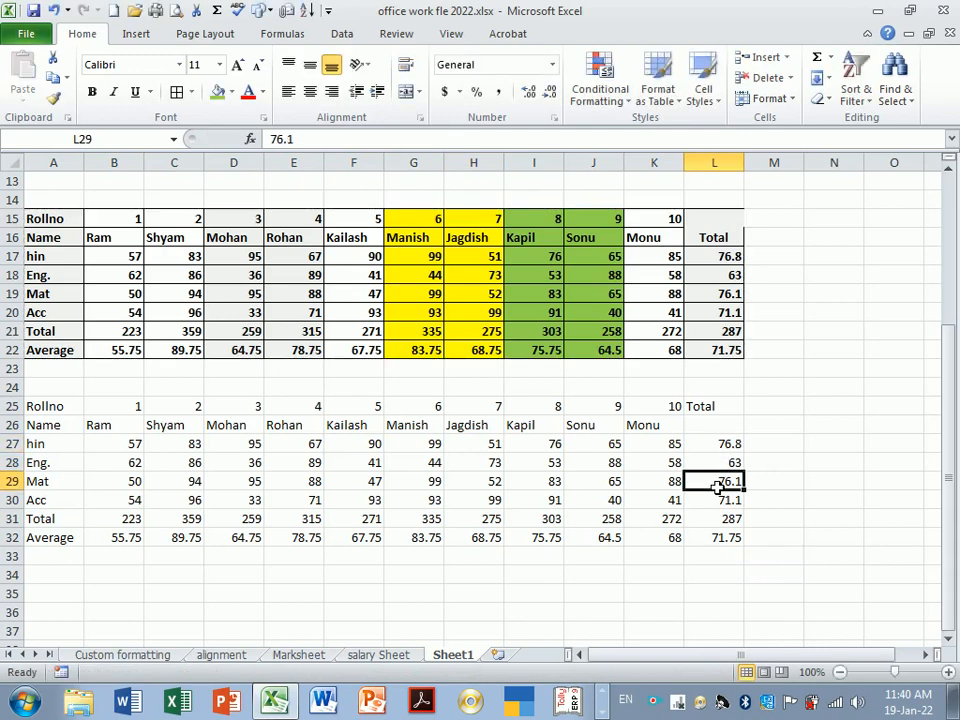
pyautogui.doubleClick(718, 257)
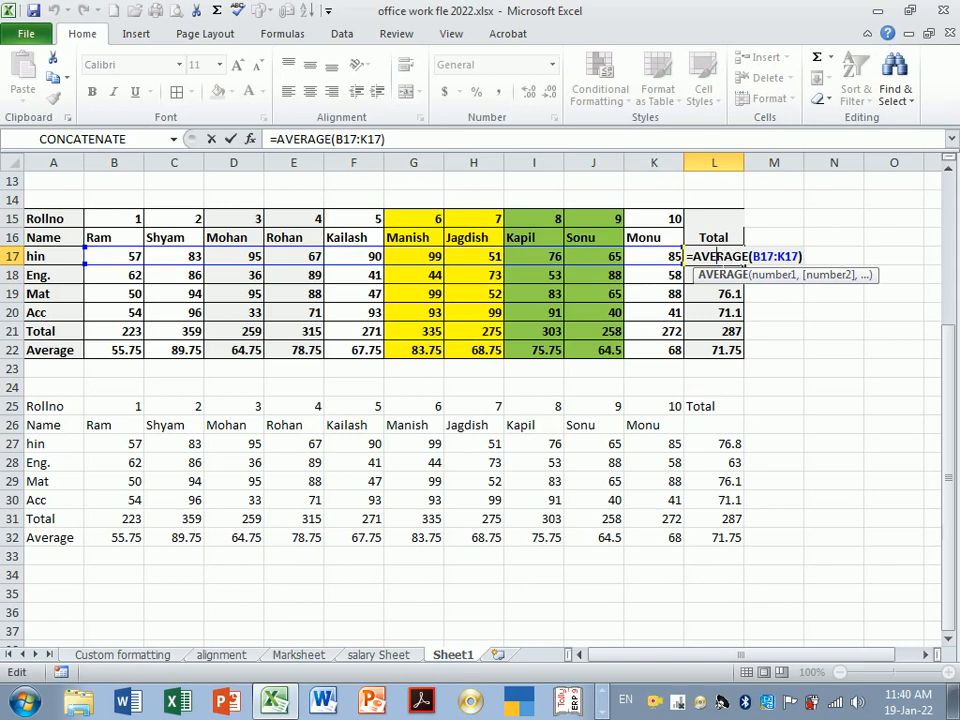
pyautogui.press('Return')
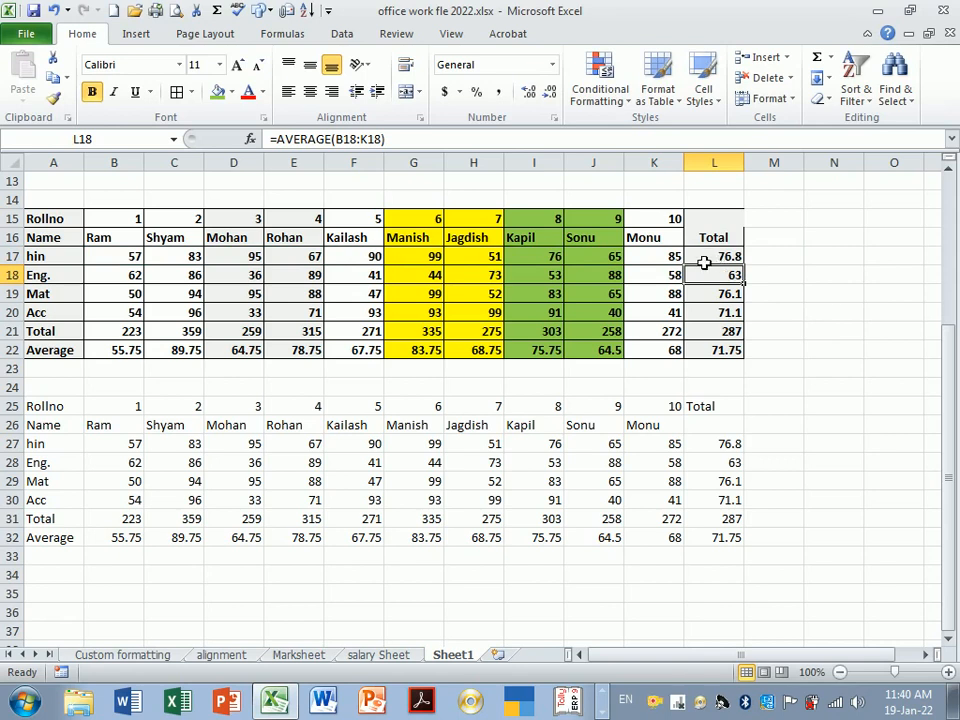
pyautogui.moveTo(52, 226); pyautogui.dragTo(692, 358)
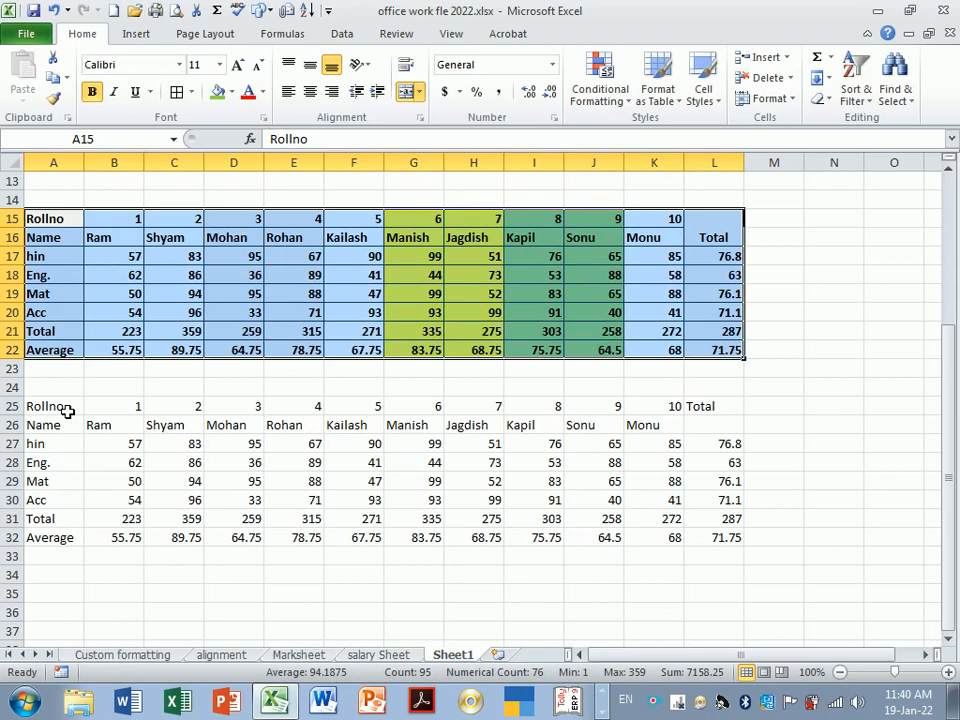
pyautogui.moveTo(67, 411); pyautogui.dragTo(705, 541)
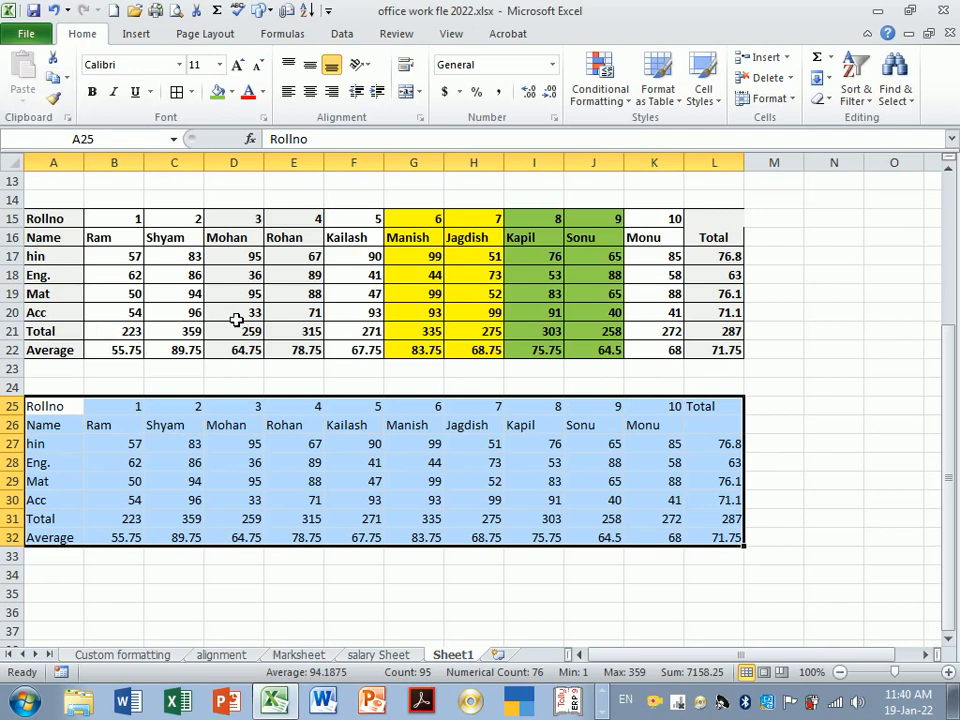
pyautogui.click(174, 275)
# - Copy the transposed table A15:L22 again and paste only its formatting starting at A34
pyautogui.moveTo(62, 220); pyautogui.dragTo(690, 352)
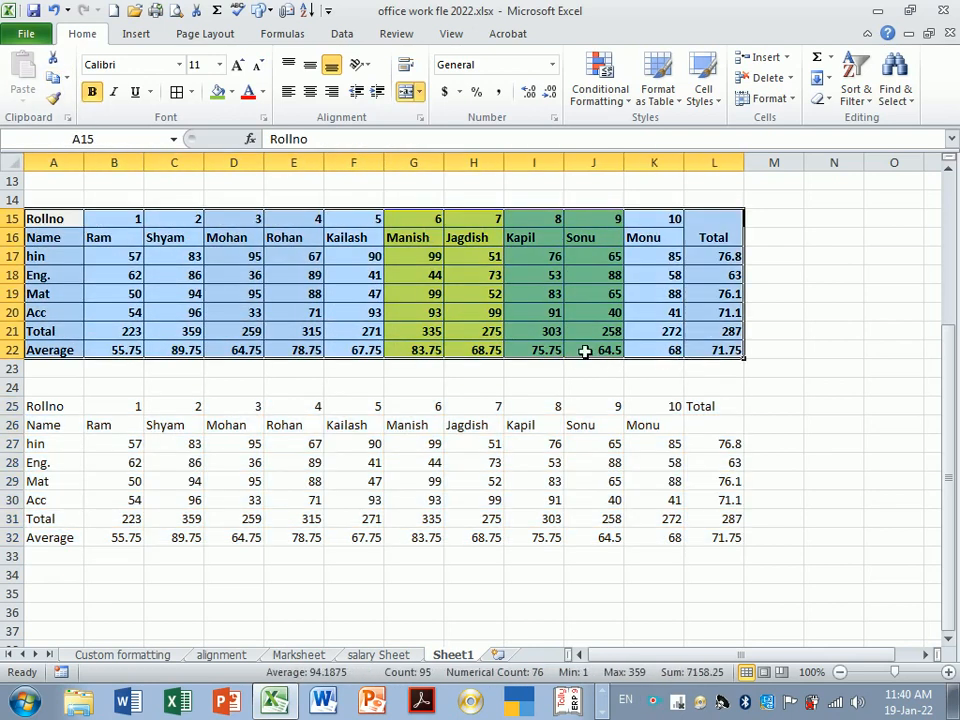
pyautogui.click(52, 80)
pyautogui.scroll(-2, 291, 458)
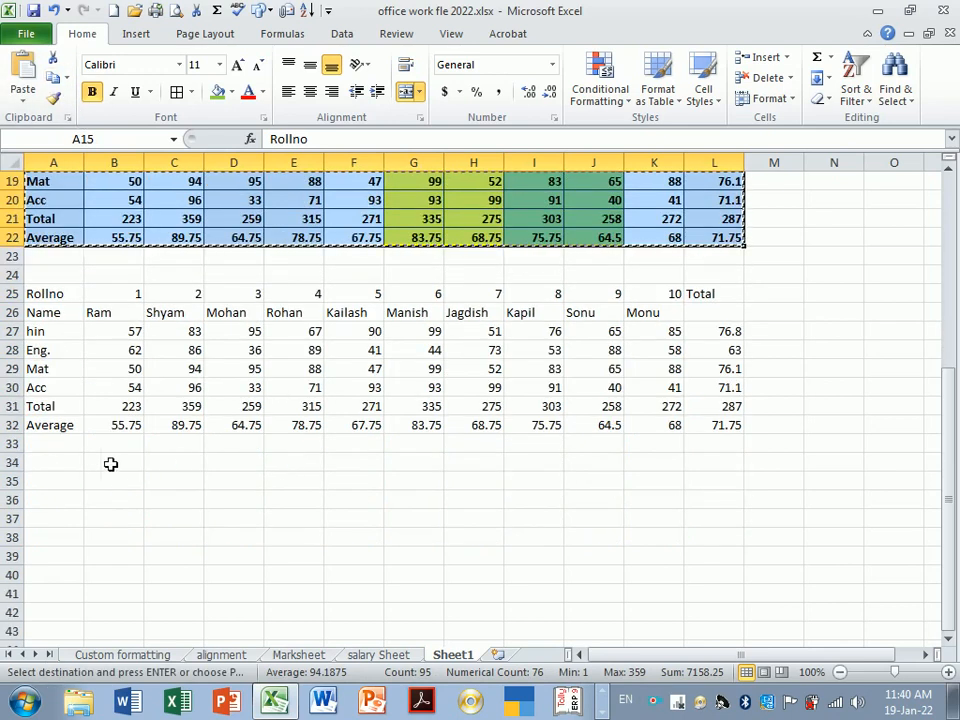
pyautogui.click(71, 466)
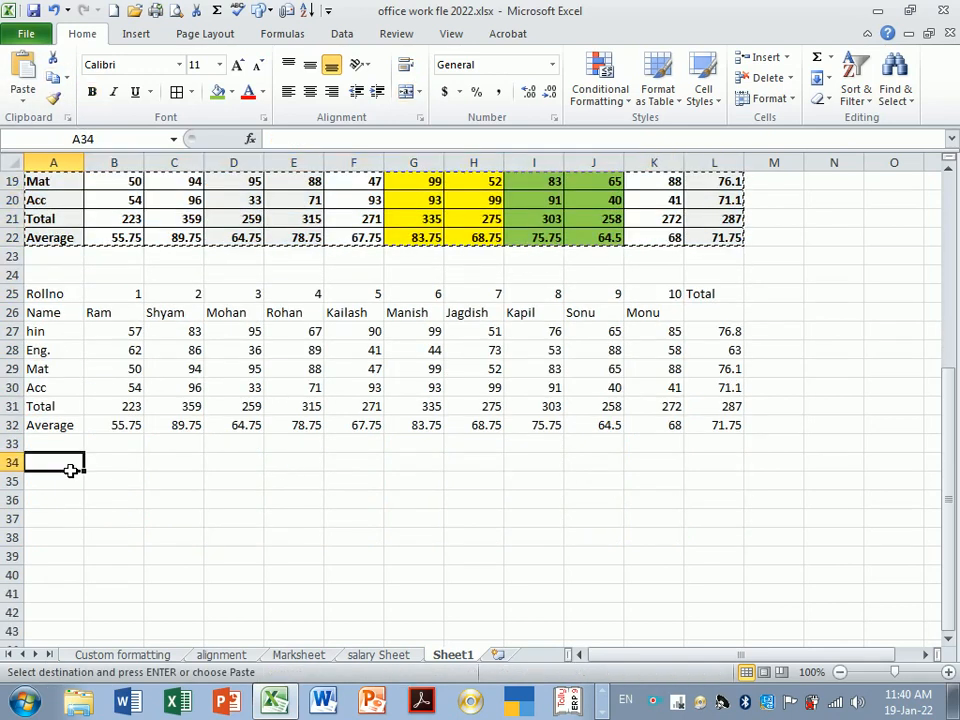
pyautogui.click(23, 95)
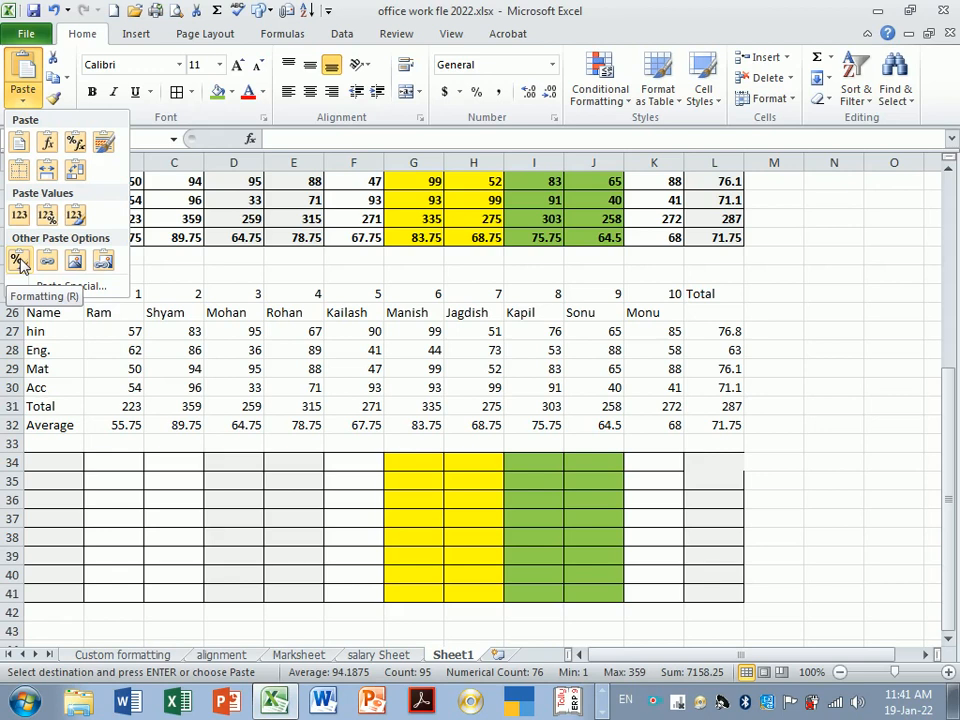
pyautogui.click(20, 262)
# - Examine cells across the formatting-only copy in A34:L41 for their fills, borders and contents
pyautogui.click(463, 536)
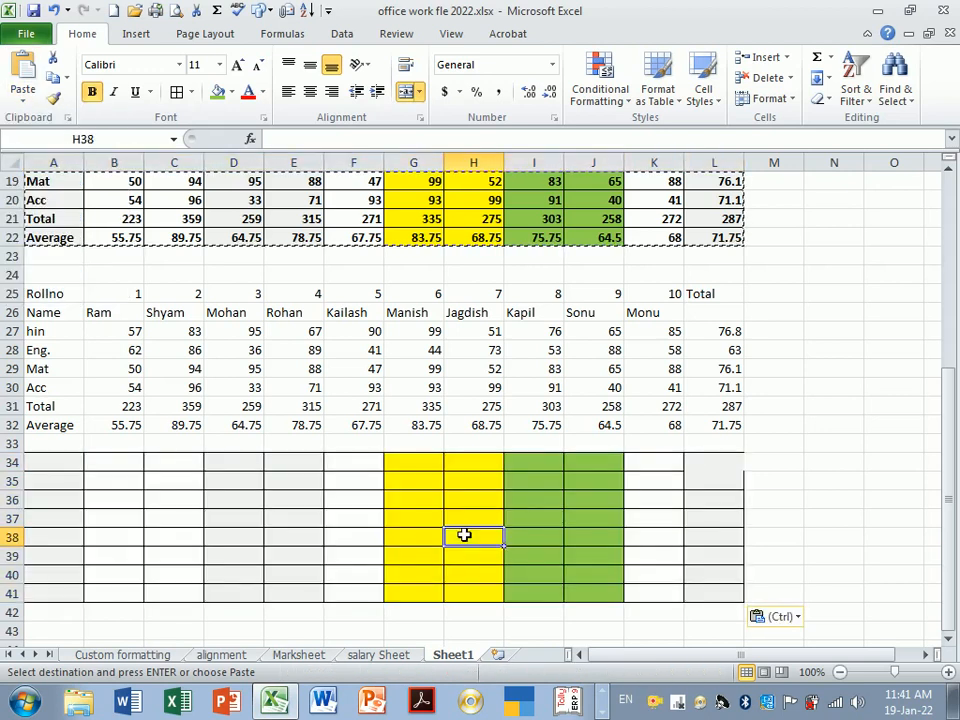
pyautogui.click(717, 519)
pyautogui.click(129, 502)
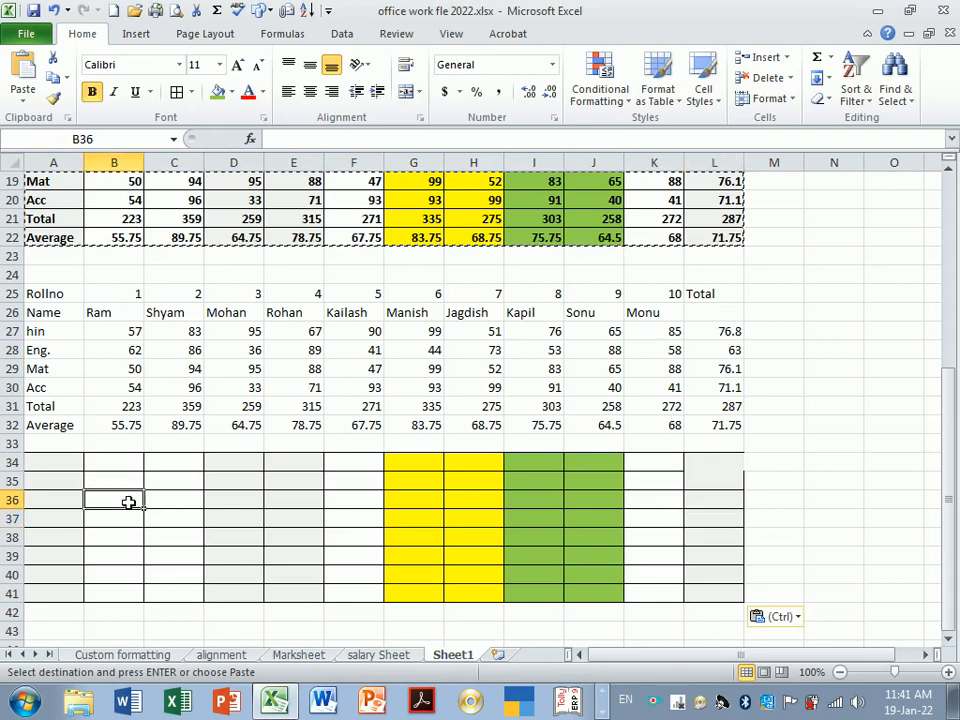
pyautogui.click(80, 463)
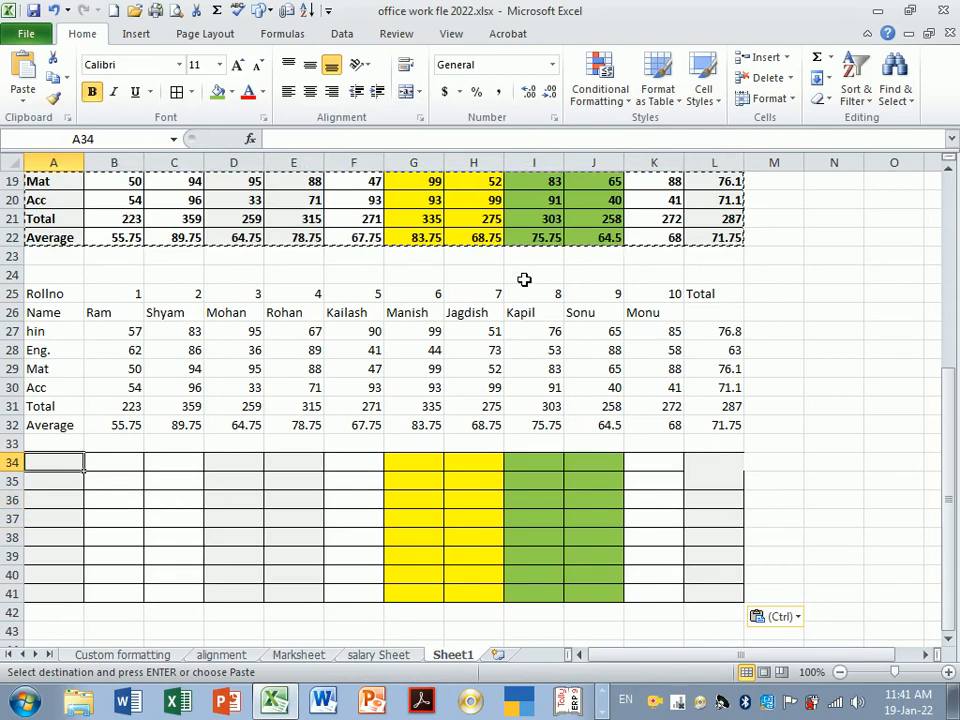
pyautogui.click(346, 498)
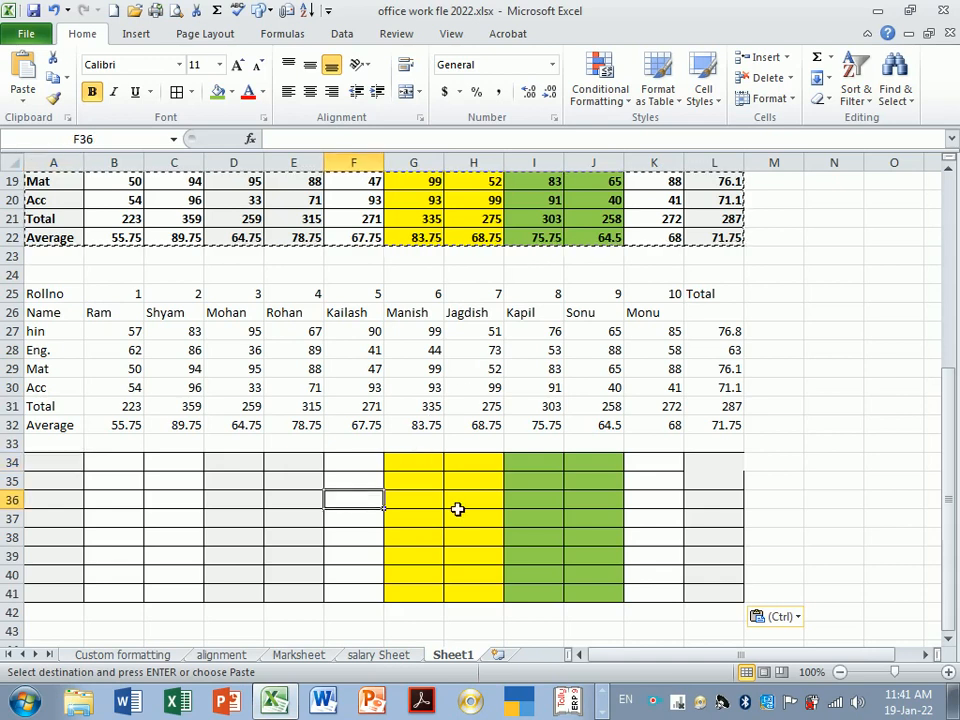
pyautogui.click(470, 500)
pyautogui.click(578, 505)
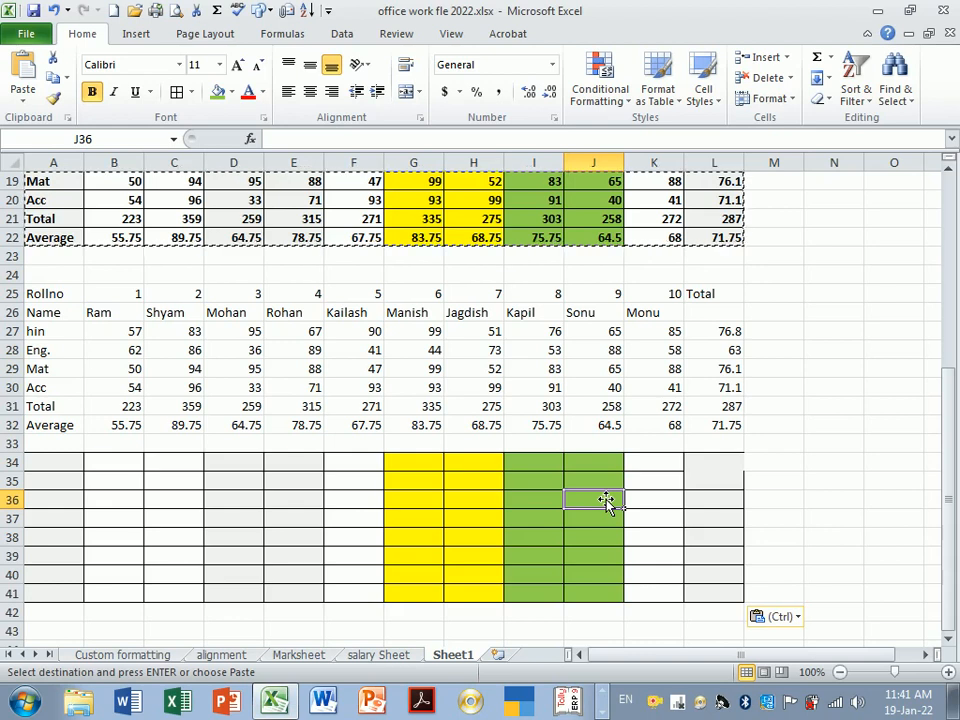
pyautogui.click(68, 467)
pyautogui.click(345, 482)
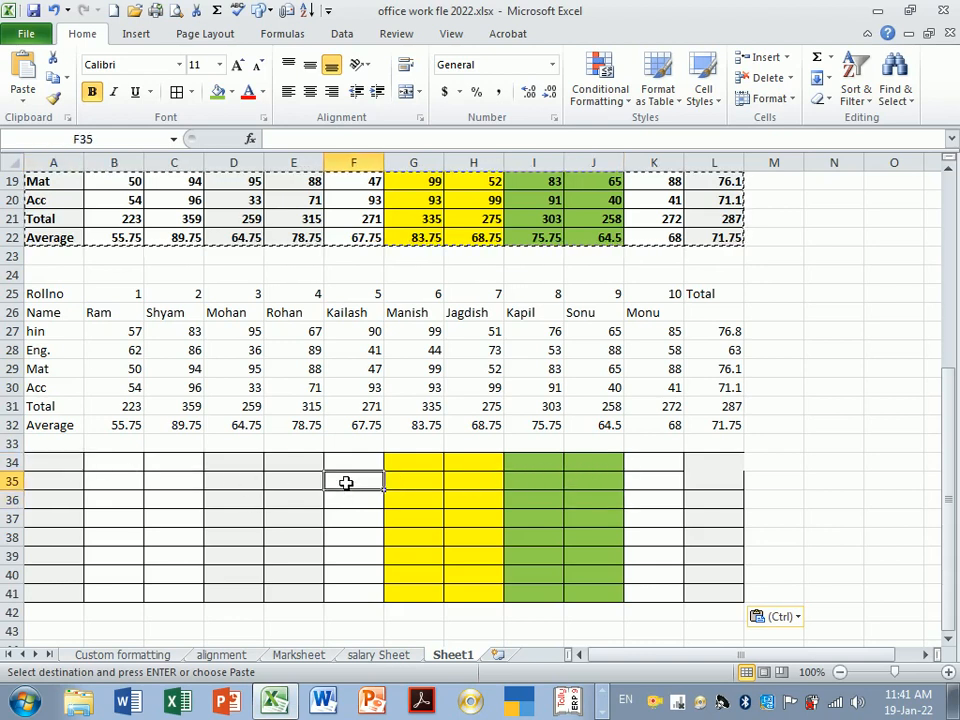
pyautogui.click(430, 482)
pyautogui.click(473, 482)
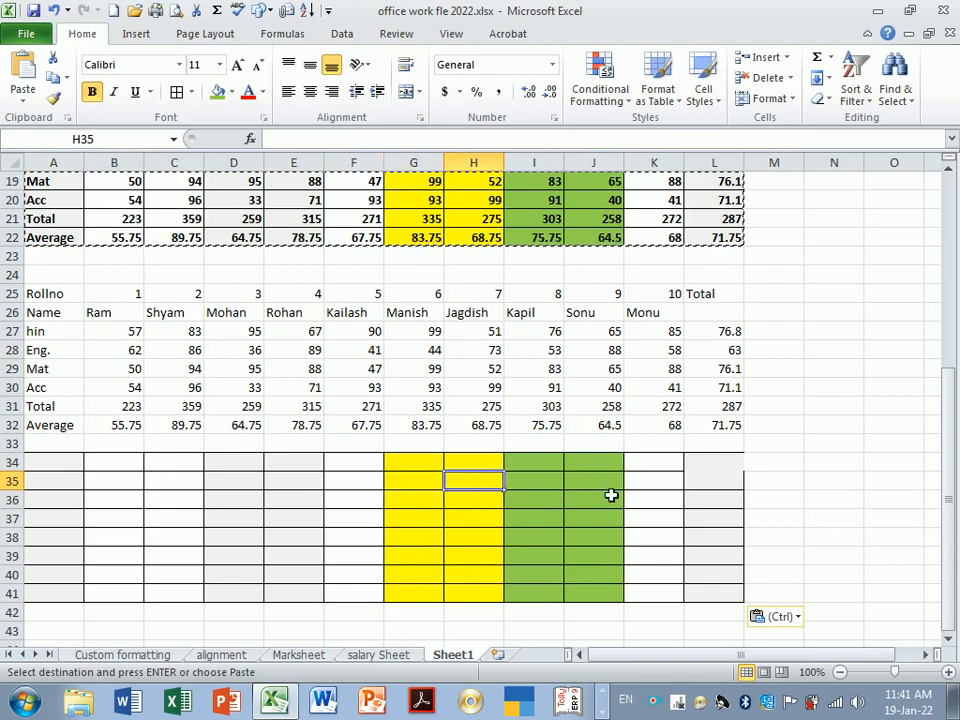
# - Paste the copied table A15:L22 as linked cells starting at A43, below the formatting-only copy
pyautogui.scroll(2, 608, 500)
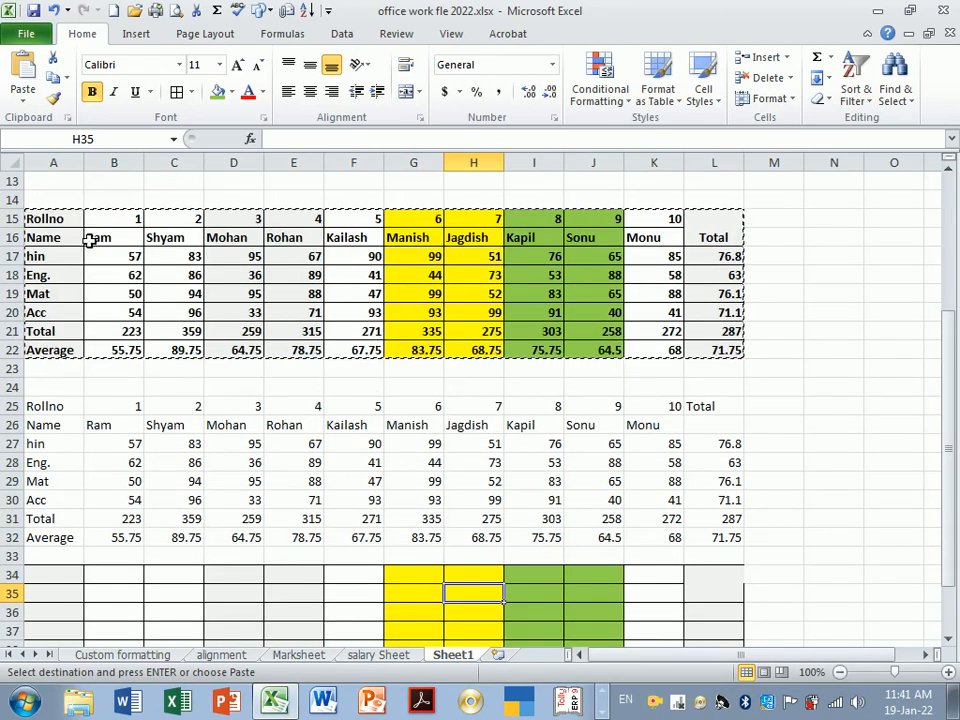
pyautogui.scroll(-6, 96, 257)
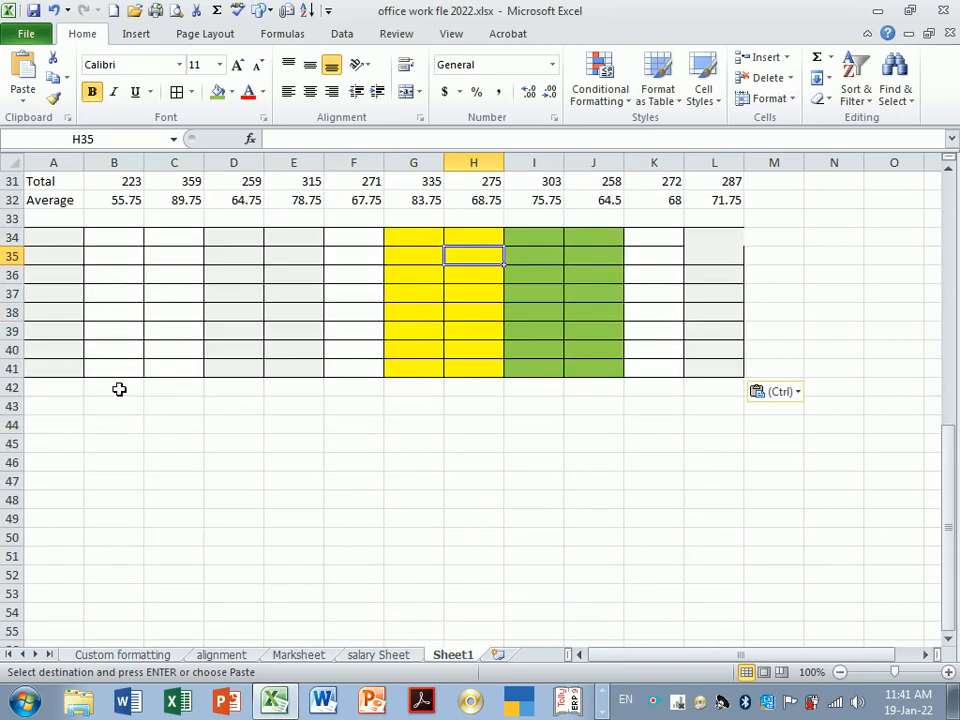
pyautogui.click(72, 406)
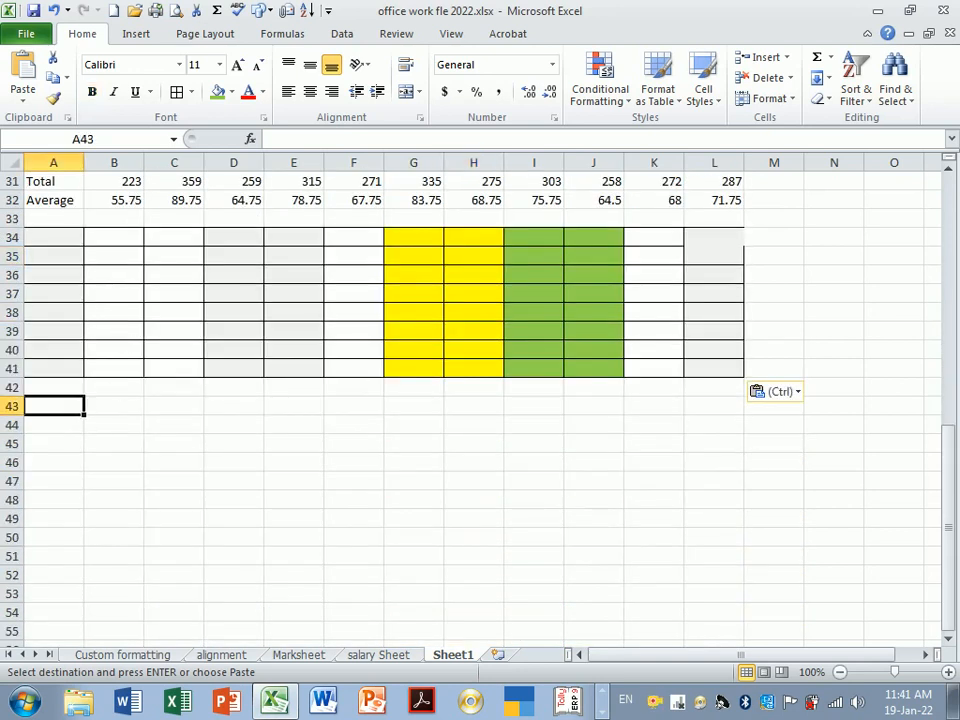
pyautogui.click(22, 92)
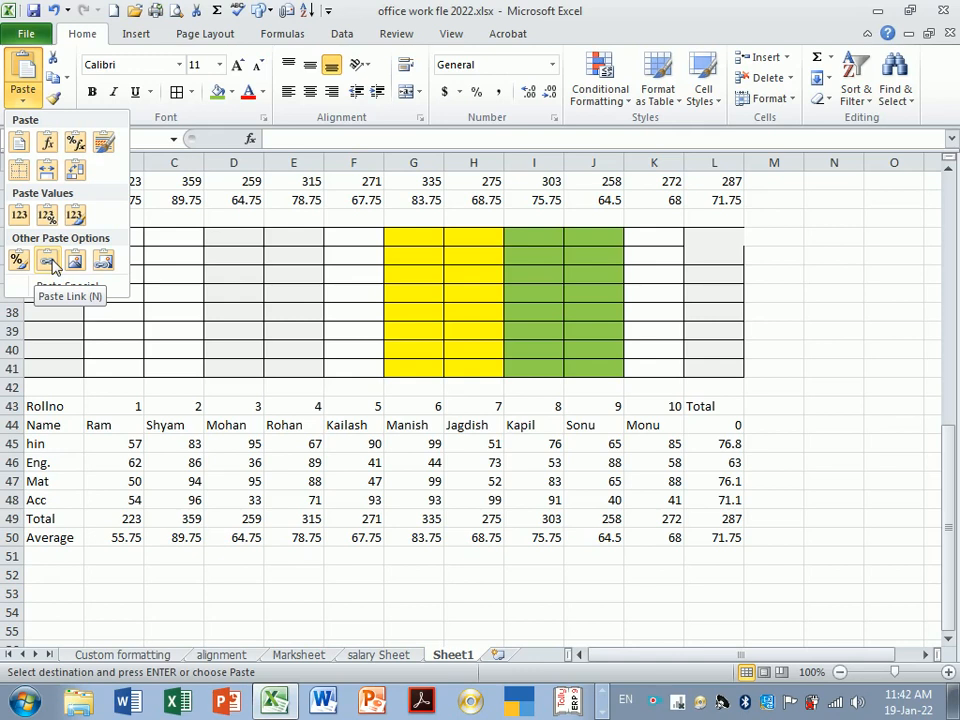
pyautogui.click(50, 262)
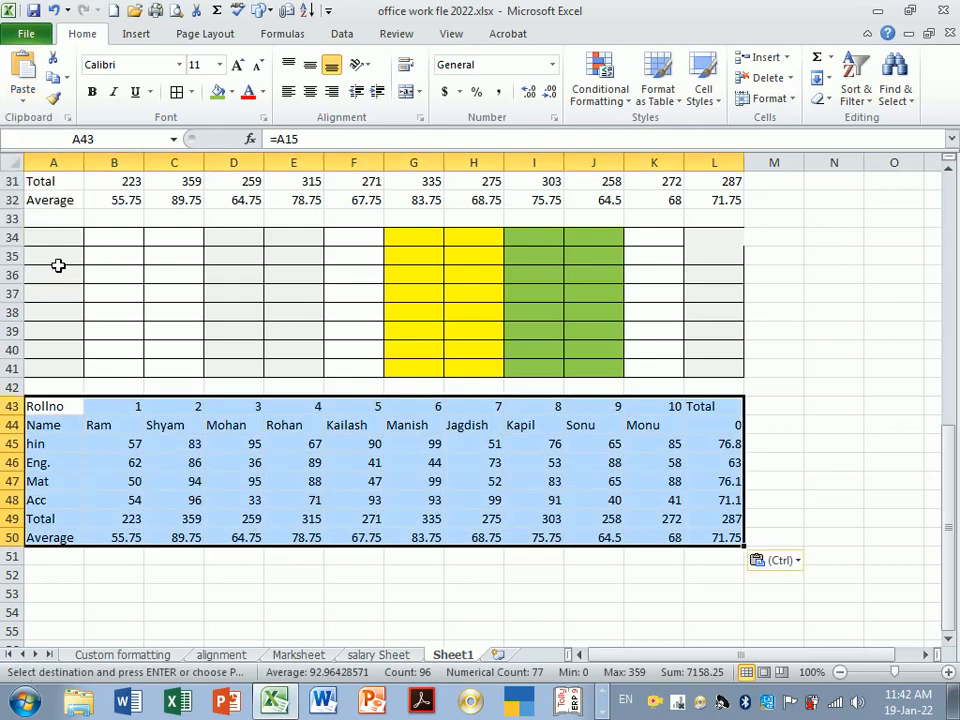
pyautogui.scroll(1, 340, 456)
pyautogui.scroll(2, 343, 462)
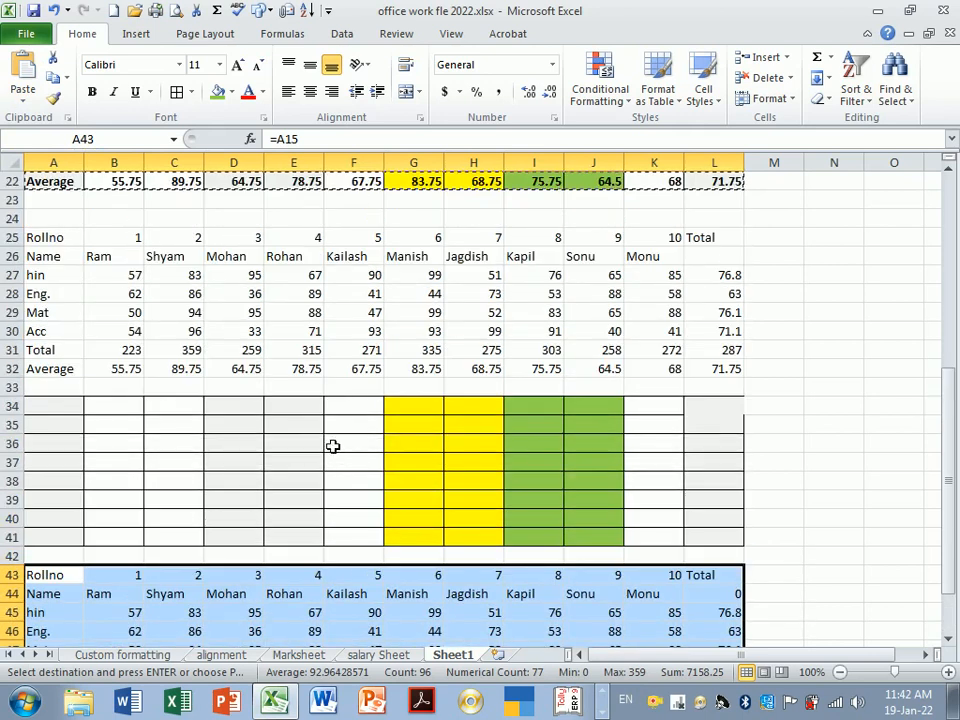
# - Append "a" to the first student's name in B26 of the values-only copy
pyautogui.click(134, 241)
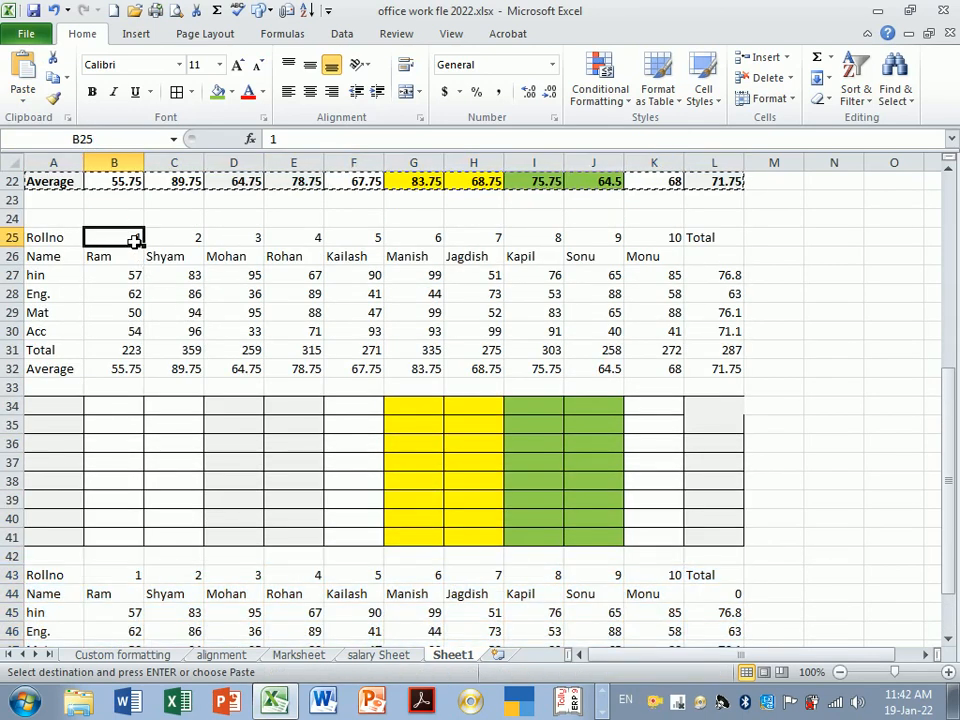
pyautogui.scroll(-1, 155, 280)
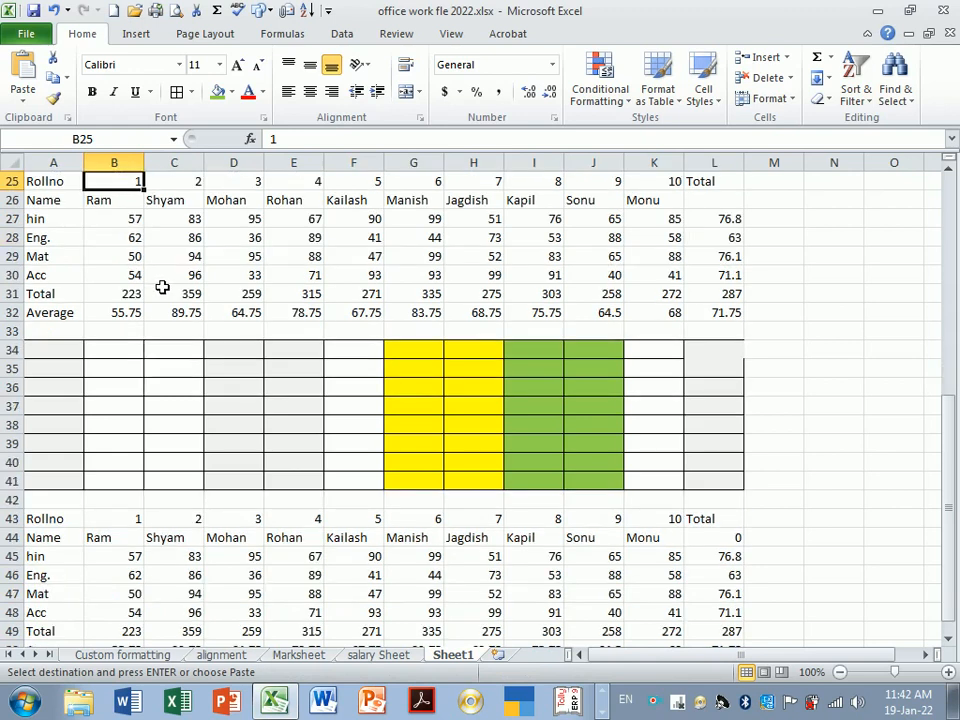
pyautogui.click(133, 203)
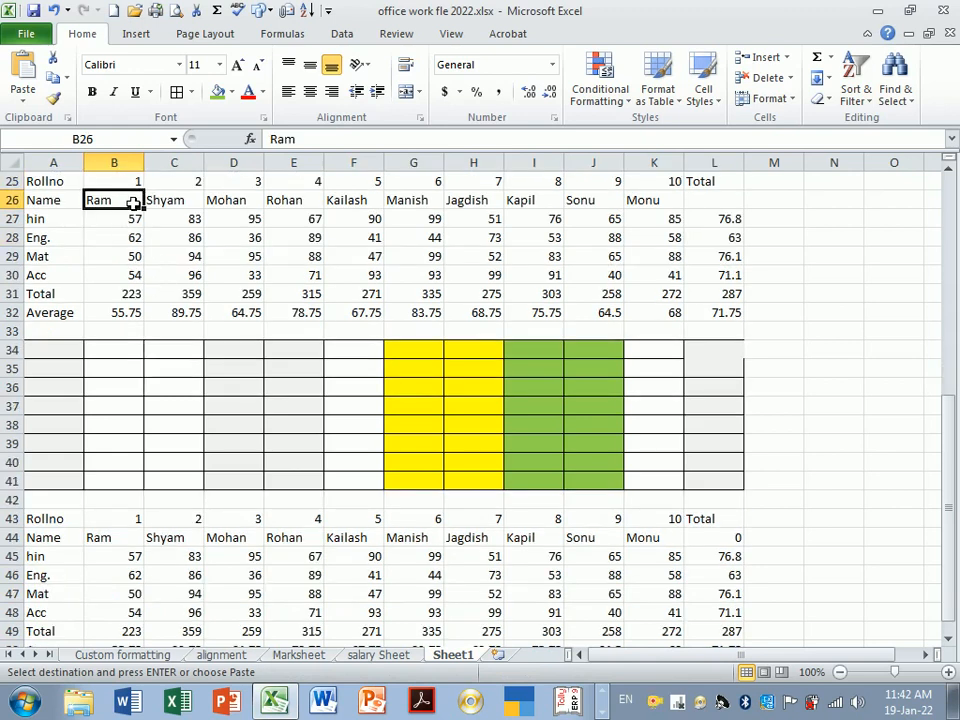
pyautogui.doubleClick(133, 203)
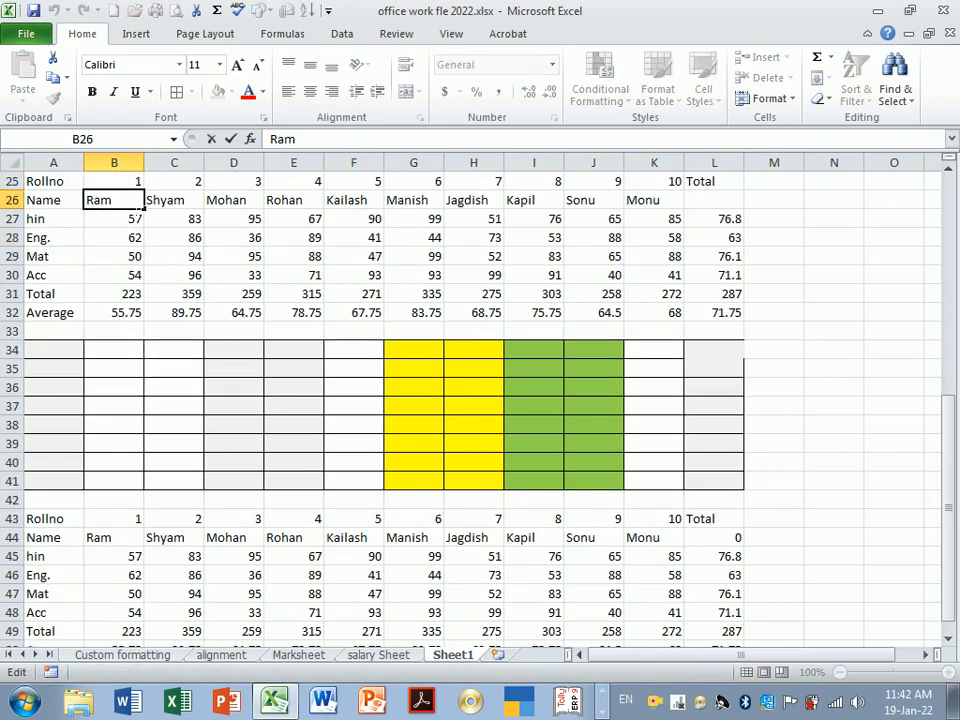
pyautogui.write('a')
pyautogui.press('Return')
# - Compare the edited name in B26 with the linked cell B44 and the source table A15:L22
pyautogui.click(132, 539)
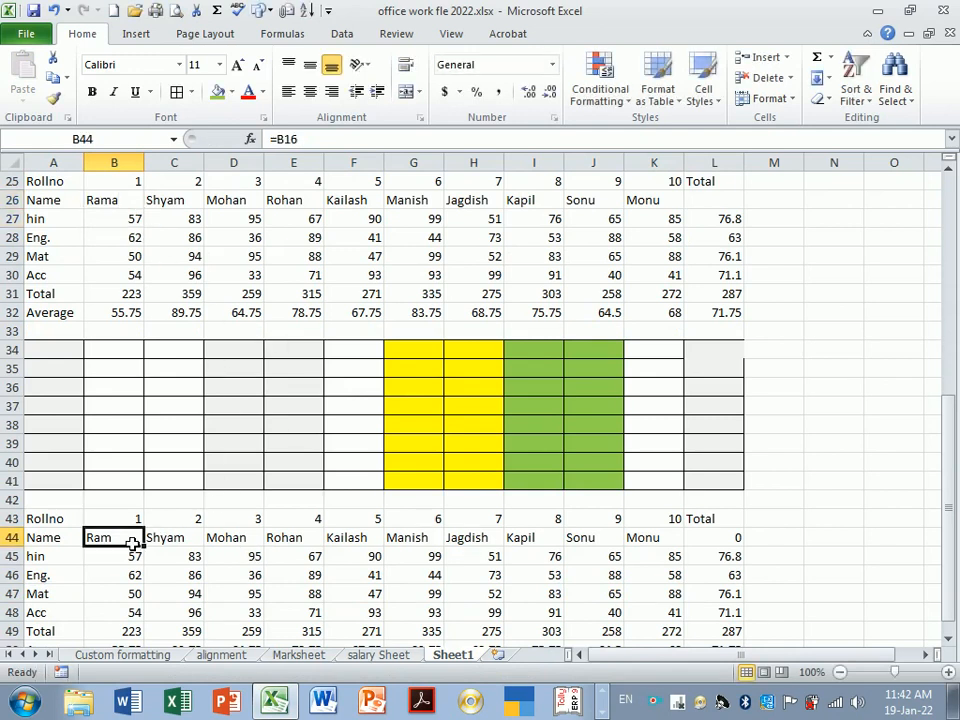
pyautogui.scroll(-2, 190, 516)
pyautogui.scroll(2, 193, 500)
pyautogui.click(119, 204)
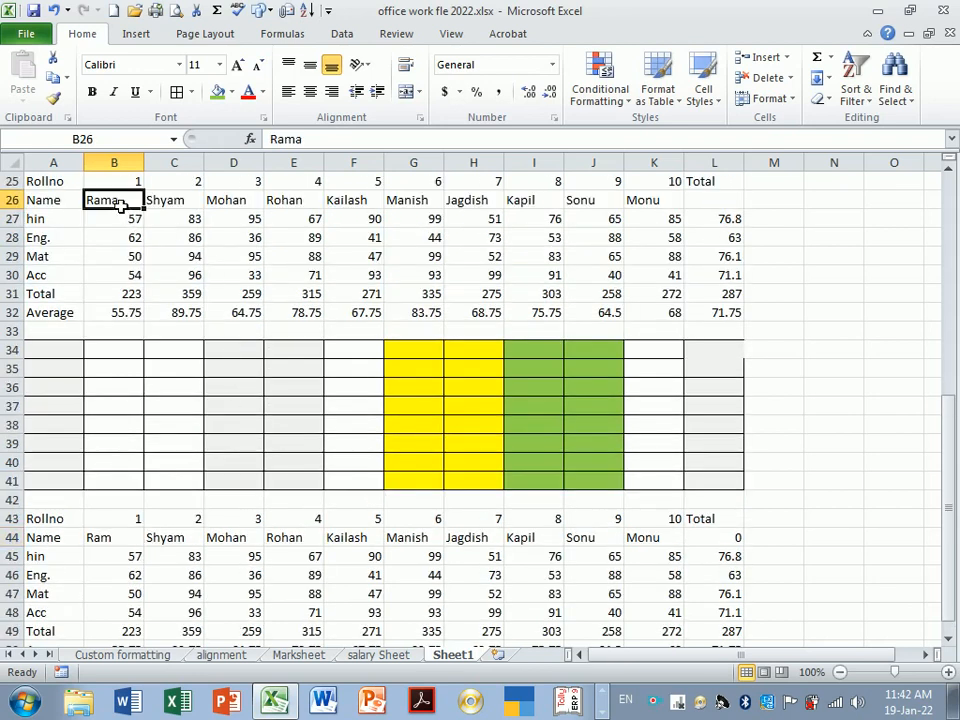
pyautogui.scroll(1, 333, 459)
pyautogui.scroll(7, 333, 459)
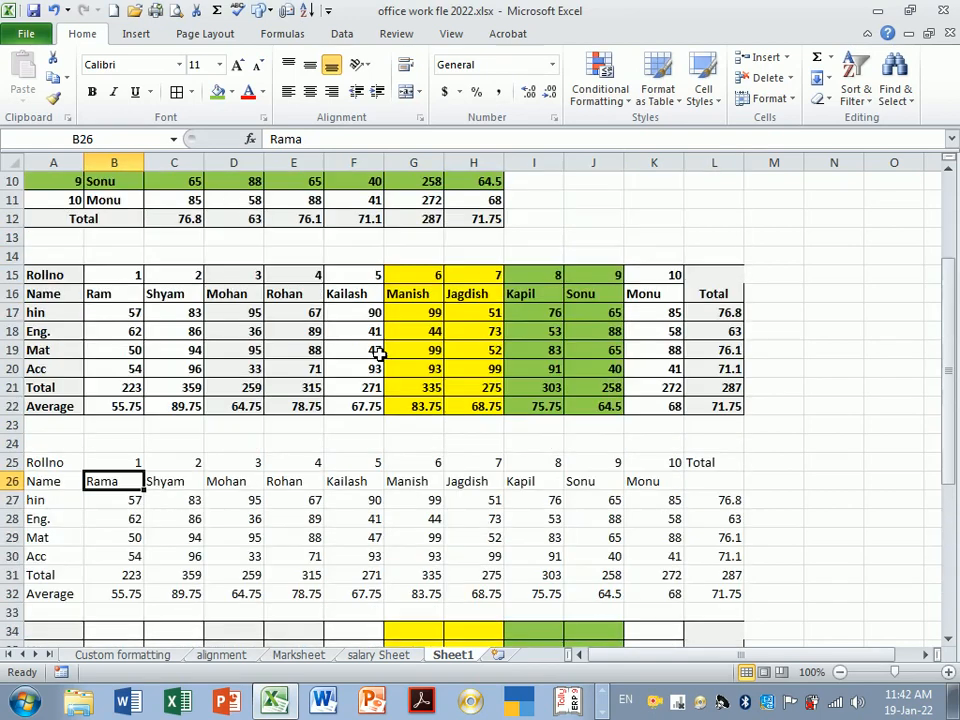
pyautogui.scroll(-2, 385, 369)
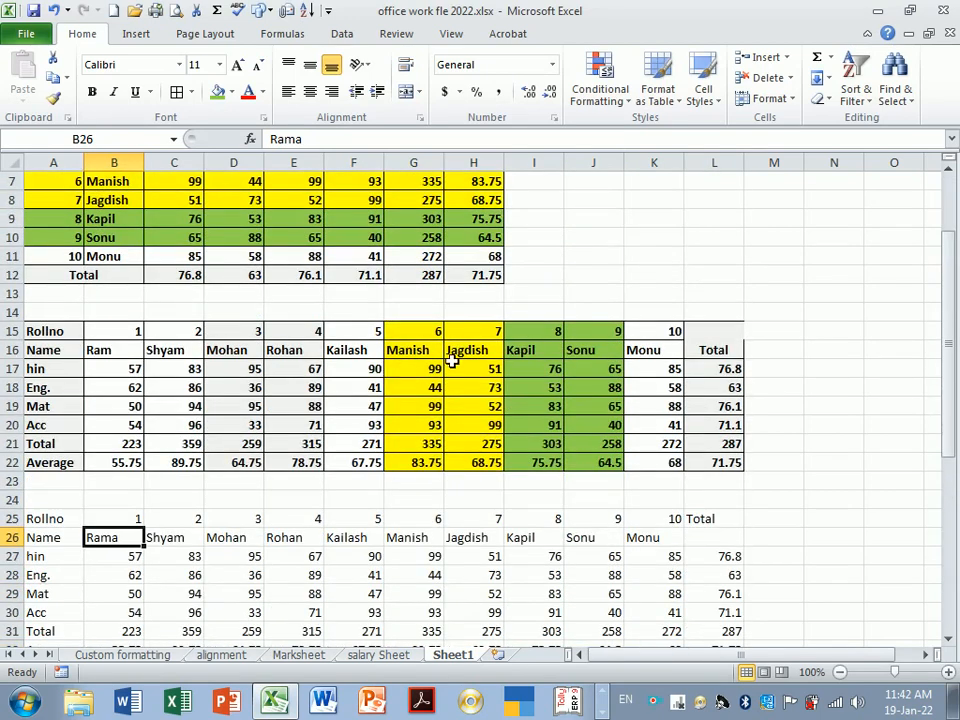
pyautogui.scroll(-7, 452, 362)
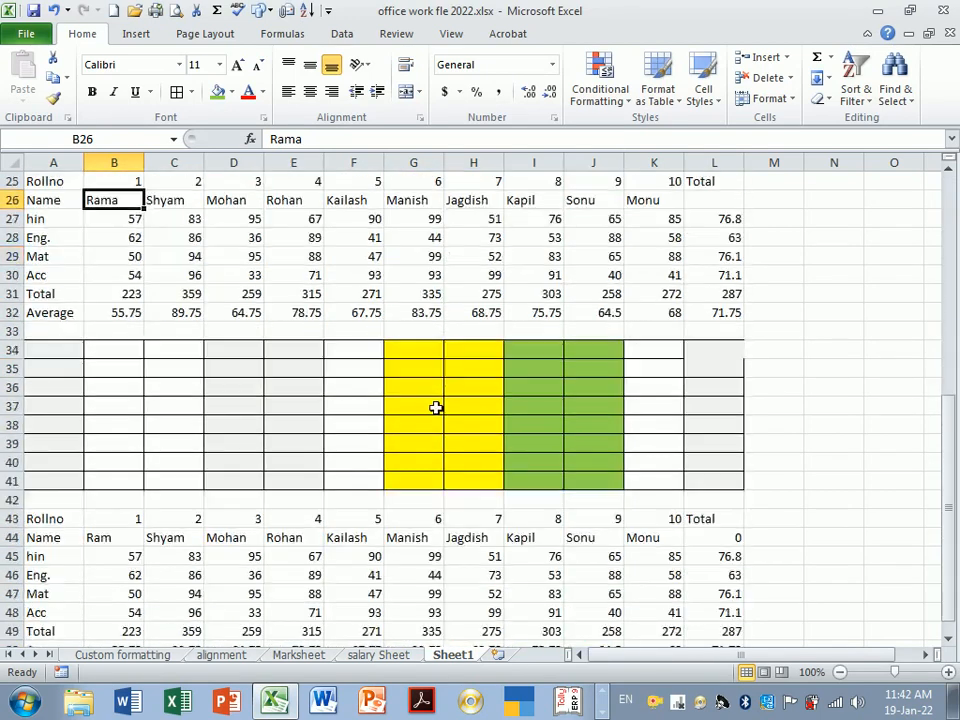
# - Copy the source table A15:L22 and paste it as linked cells starting at A52
pyautogui.scroll(6, 436, 407)
pyautogui.moveTo(75, 276); pyautogui.dragTo(692, 412)
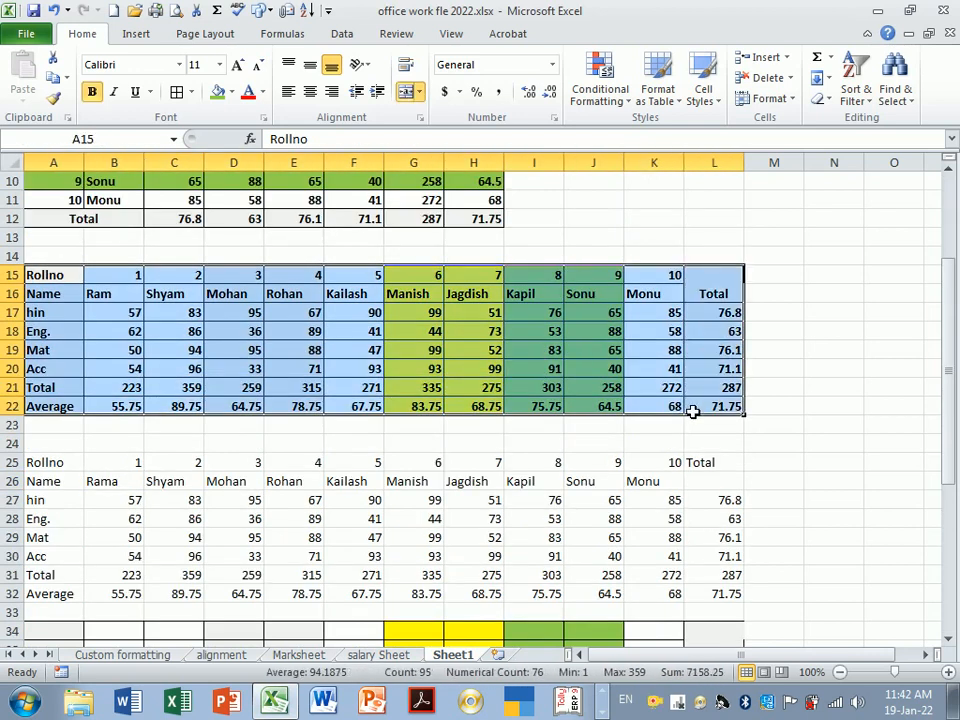
pyautogui.hotkey('ctrl', 'c')
pyautogui.scroll(-11, 309, 424)
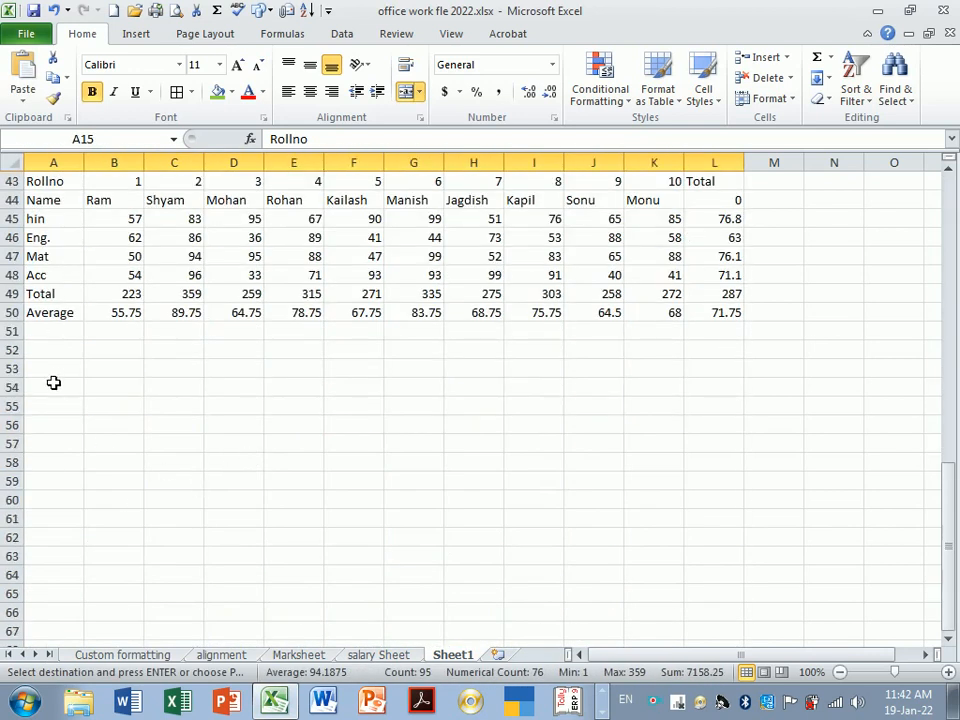
pyautogui.click(70, 354)
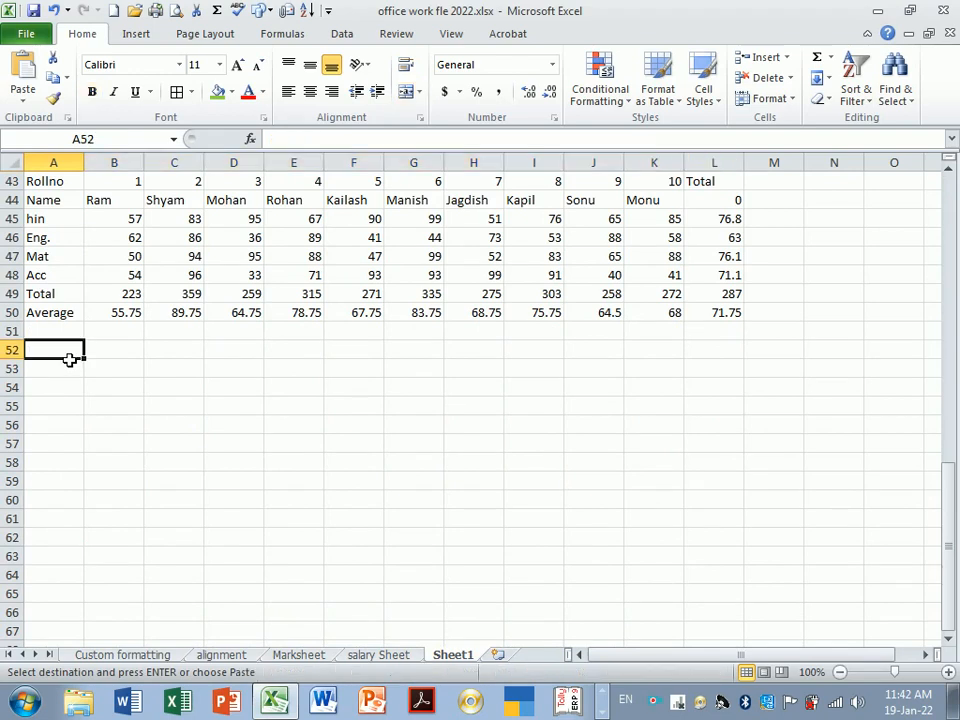
pyautogui.click(22, 103)
pyautogui.click(49, 257)
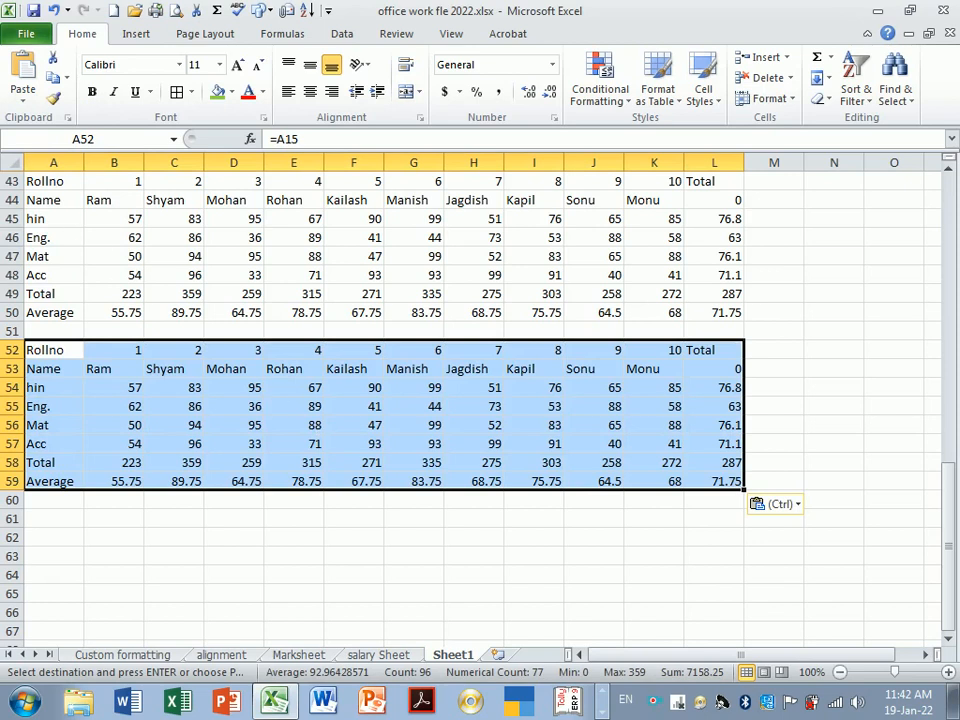
pyautogui.click(22, 95)
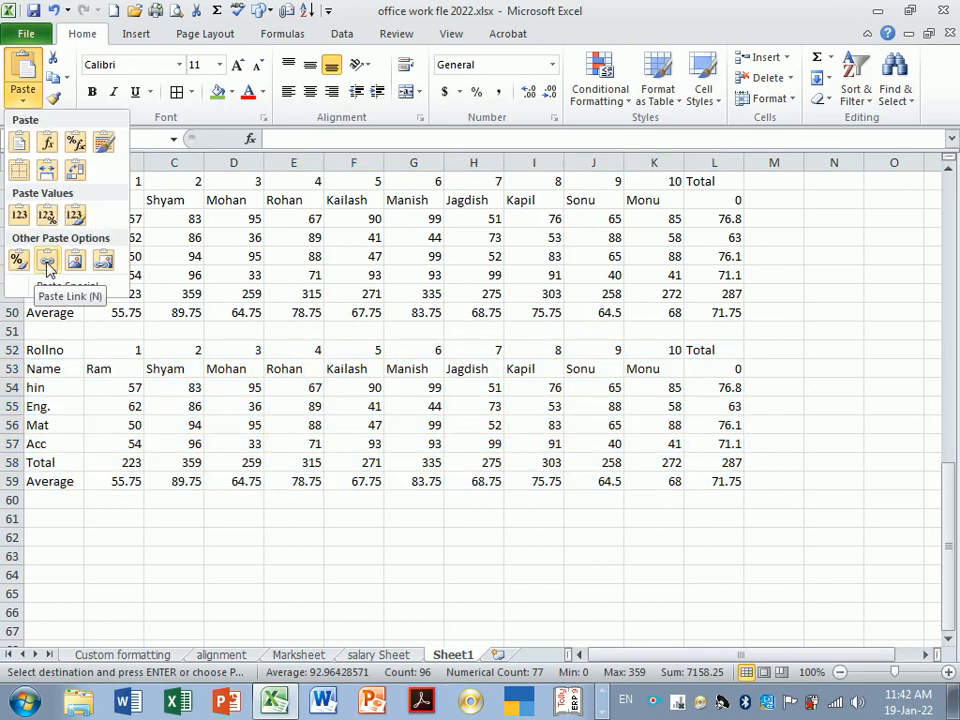
pyautogui.click(47, 268)
pyautogui.click(374, 430)
# - Replace the first student's name in B16 of the source table and check the name rows of both linked copies
pyautogui.scroll(2, 375, 437)
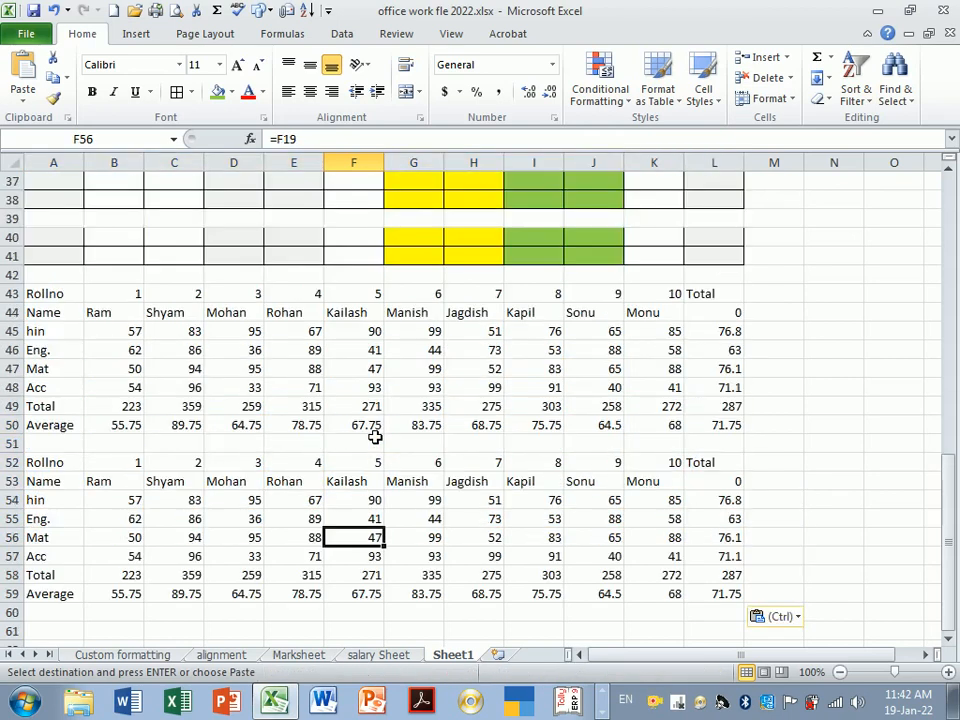
pyautogui.scroll(8, 375, 437)
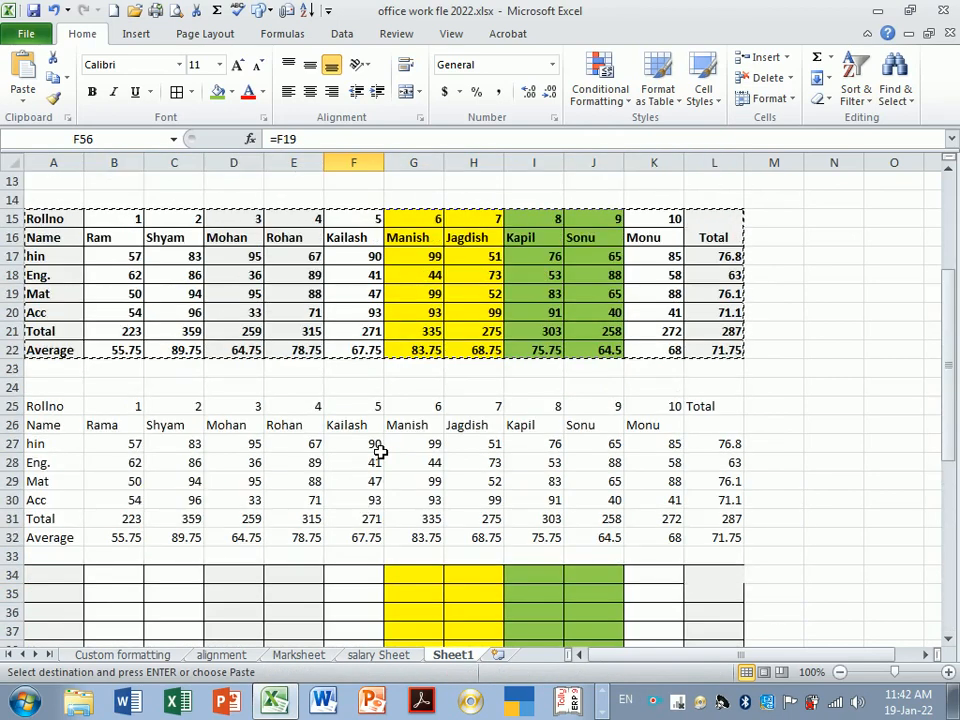
pyautogui.click(130, 240)
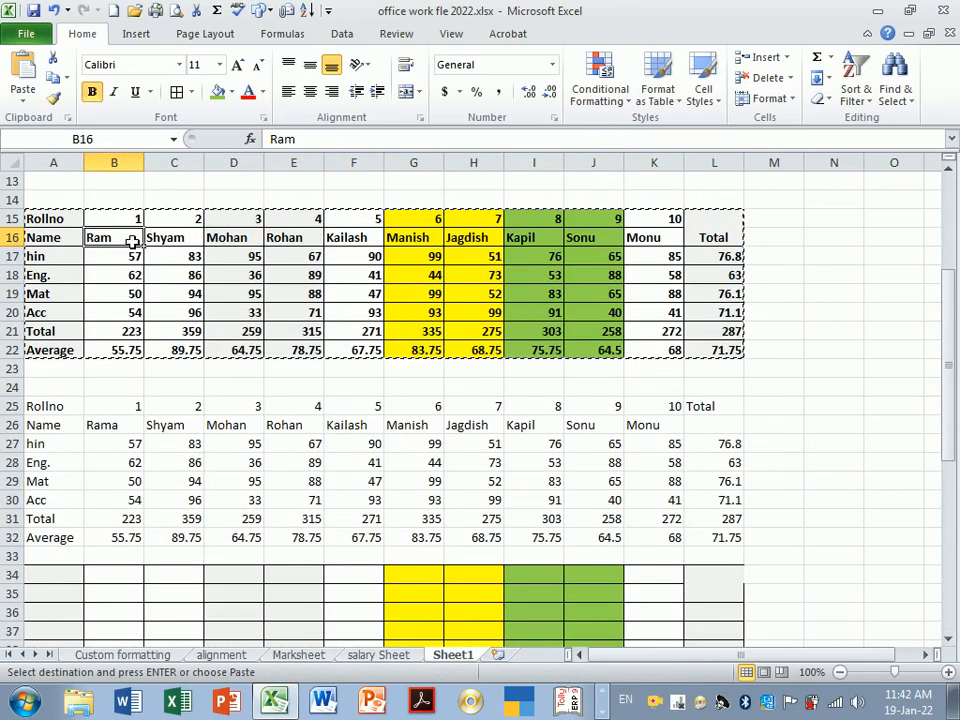
pyautogui.write('Ramesh')
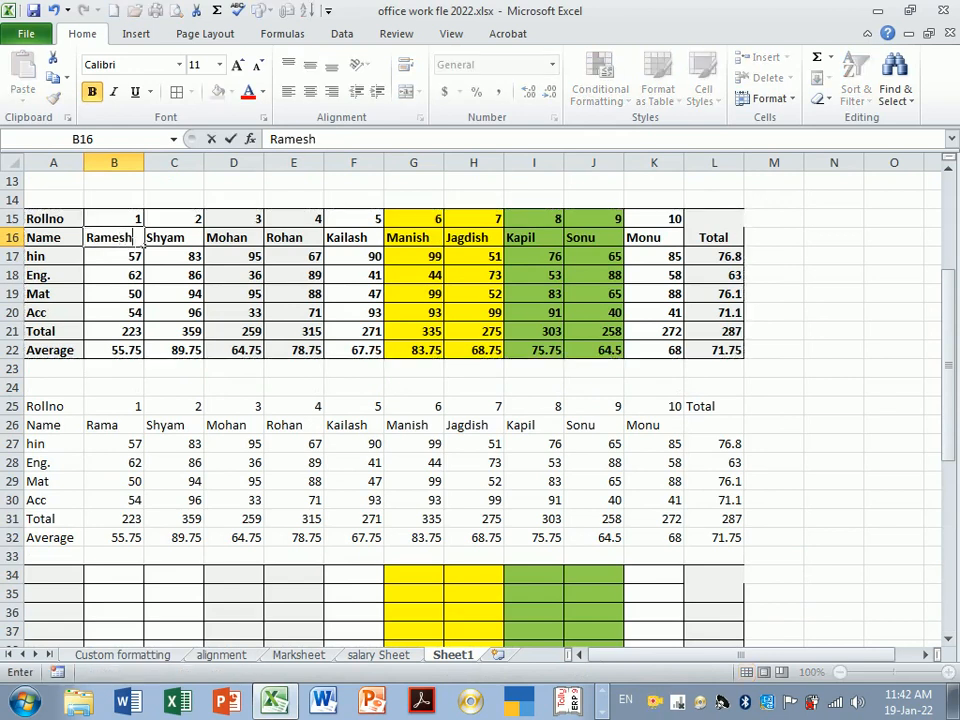
pyautogui.press('Return')
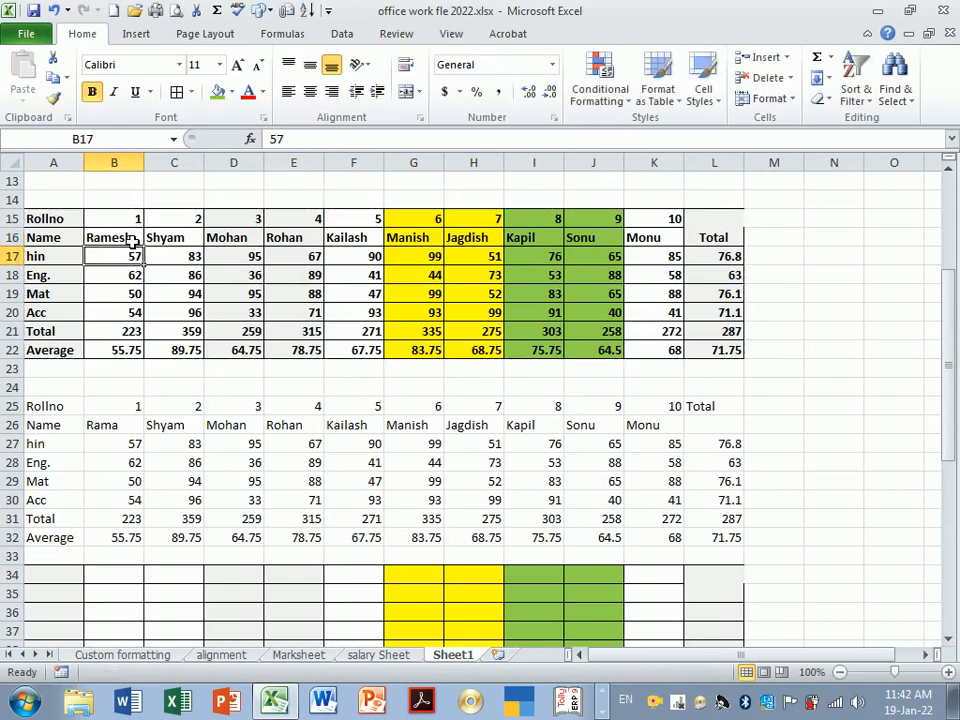
pyautogui.scroll(-6, 240, 285)
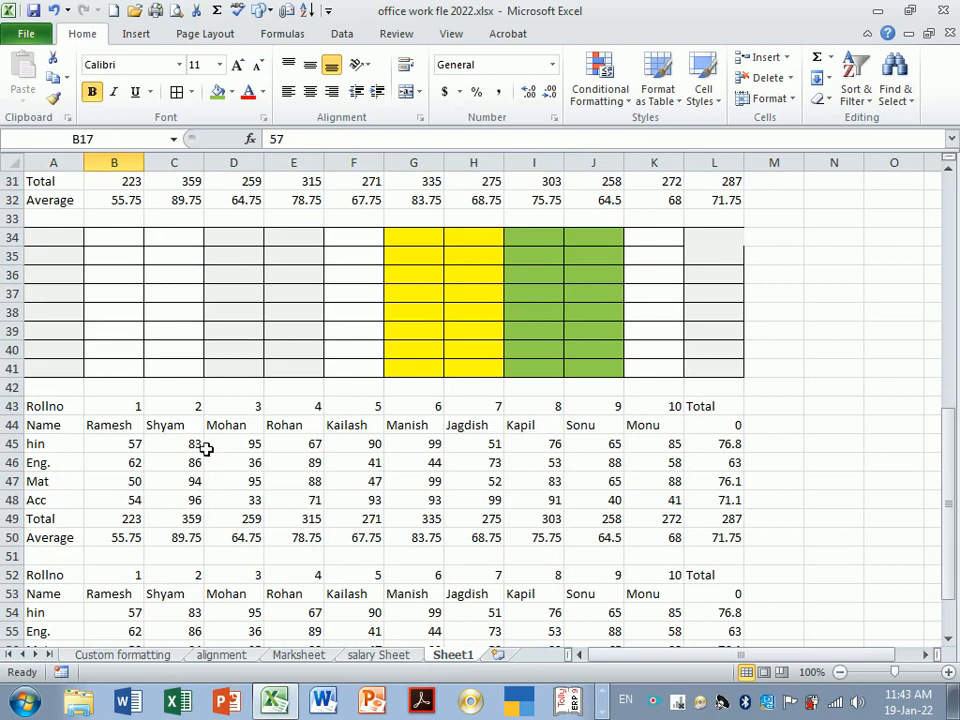
pyautogui.scroll(-2, 169, 446)
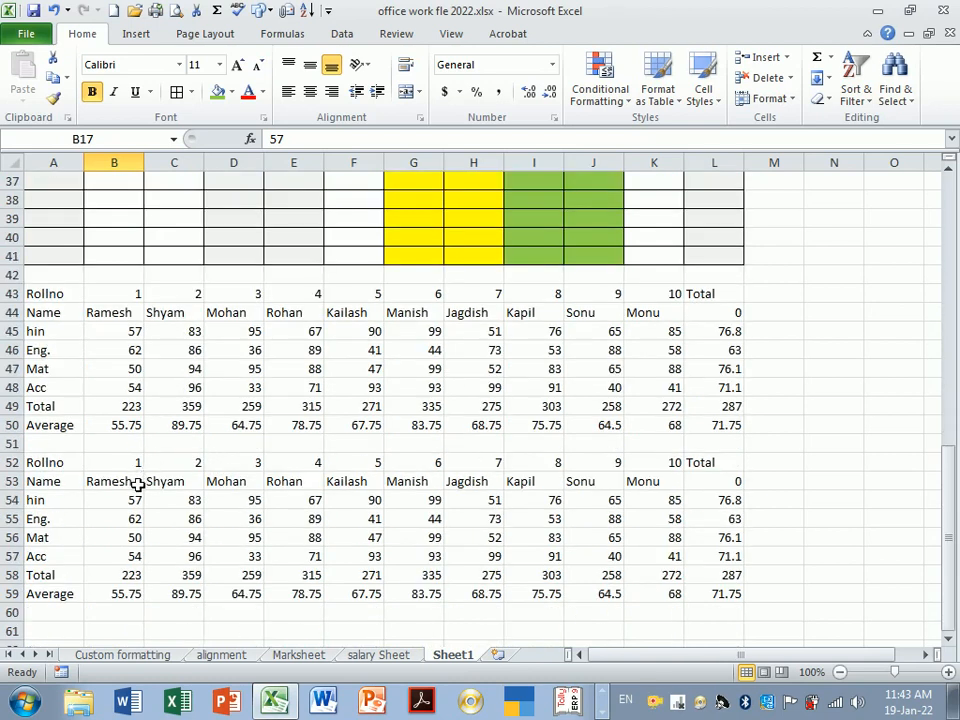
pyautogui.click(136, 486)
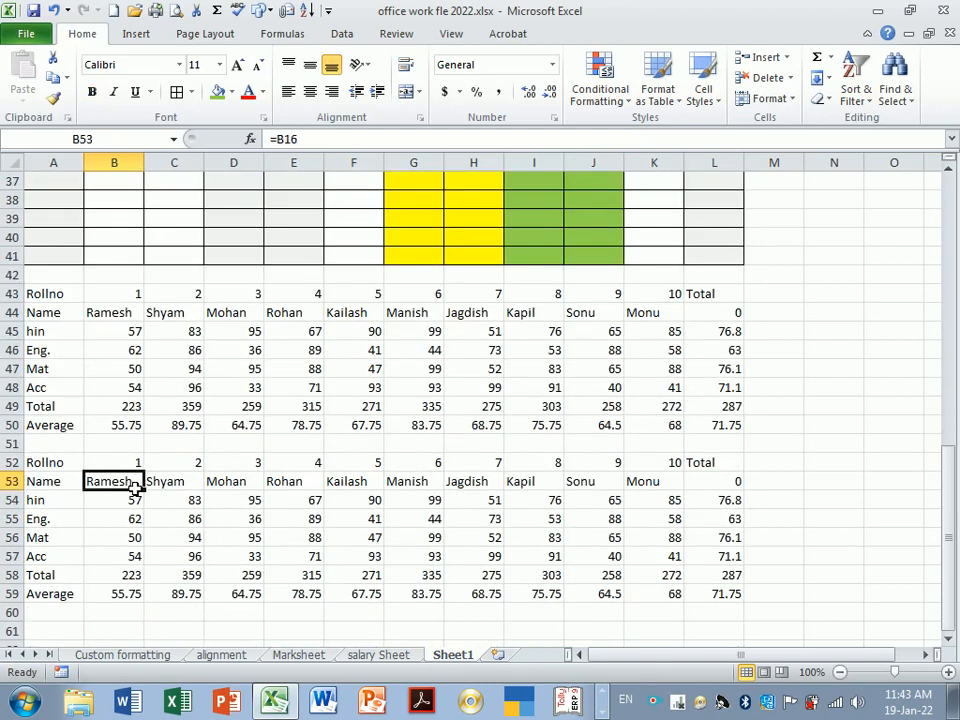
pyautogui.click(195, 486)
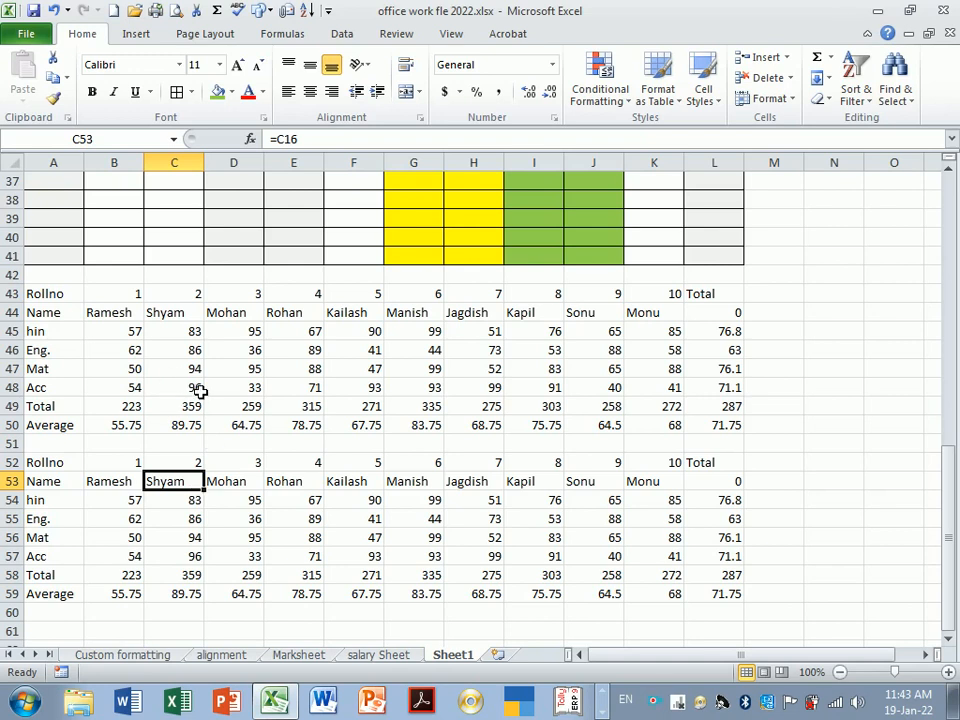
# - Copy the source table A15:L22 and paste it as a picture at A61, below the second linked copy
pyautogui.scroll(-2, 221, 446)
pyautogui.scroll(7, 221, 448)
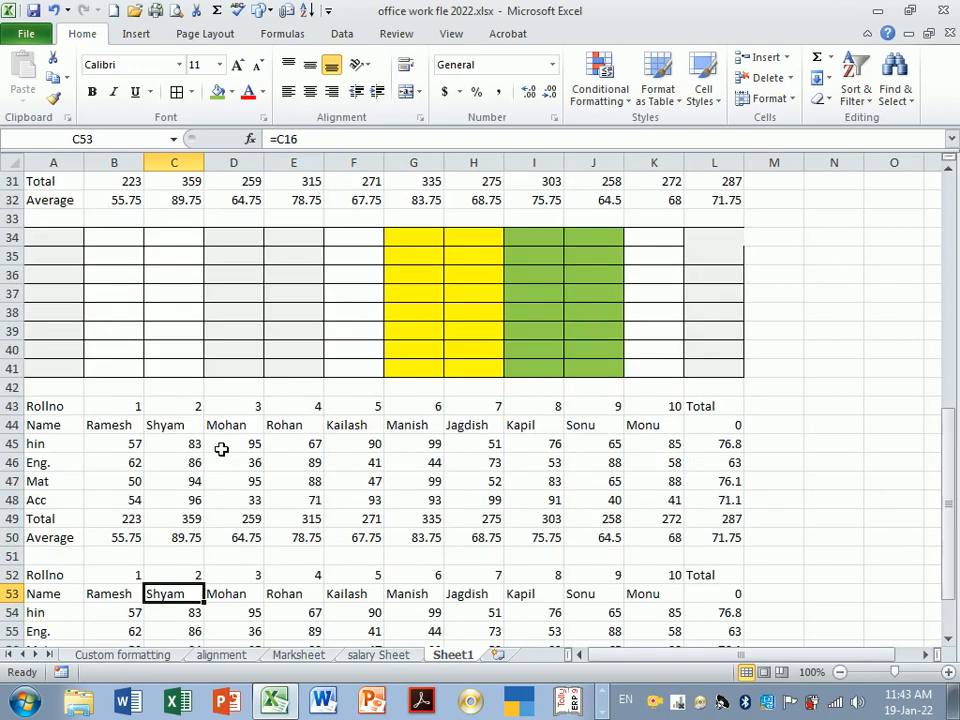
pyautogui.scroll(4, 221, 448)
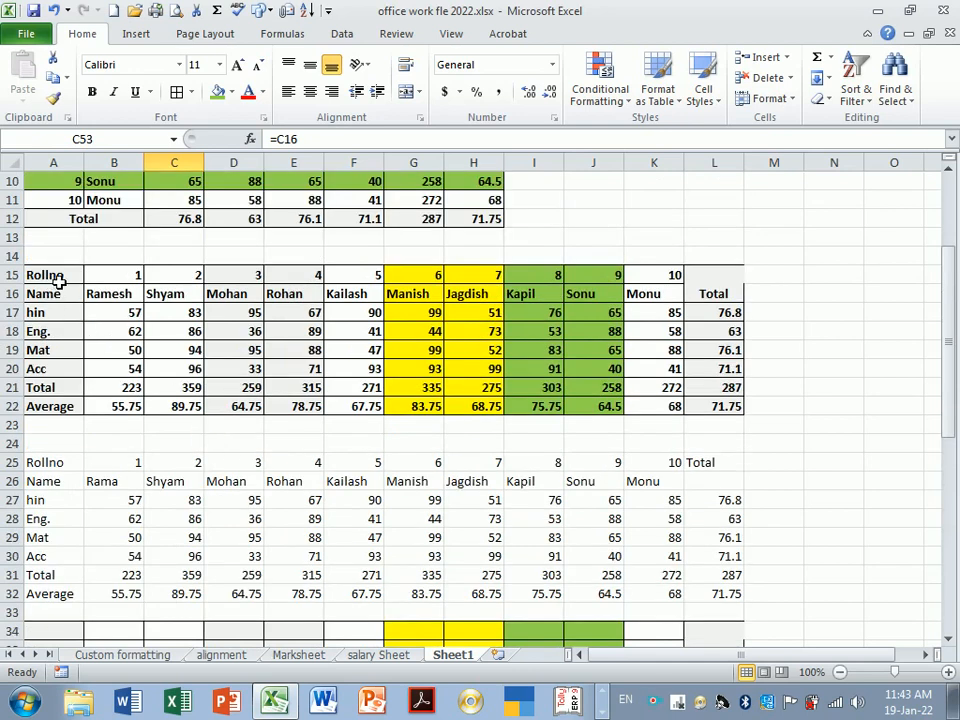
pyautogui.moveTo(45, 274); pyautogui.dragTo(728, 407)
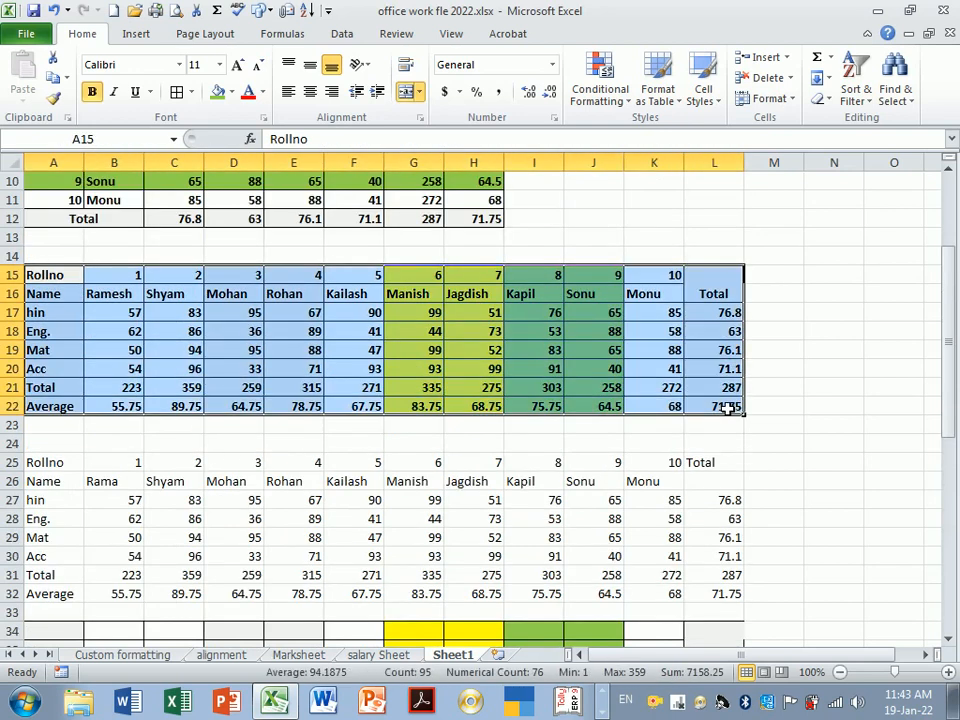
pyautogui.hotkey('ctrl', 'c')
pyautogui.scroll(-14, 281, 411)
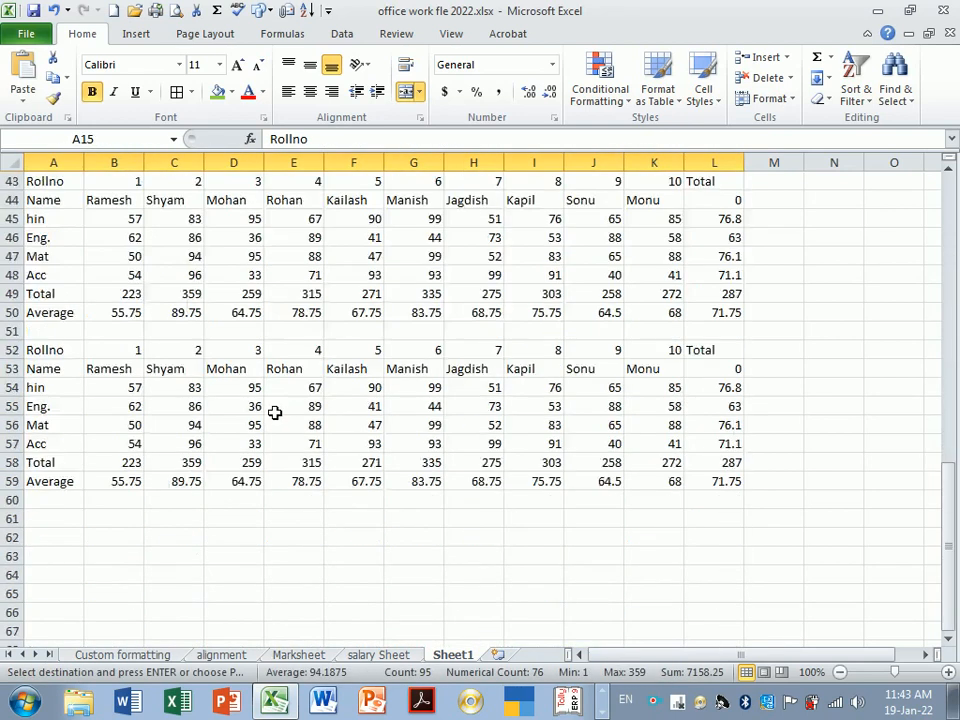
pyautogui.click(67, 354)
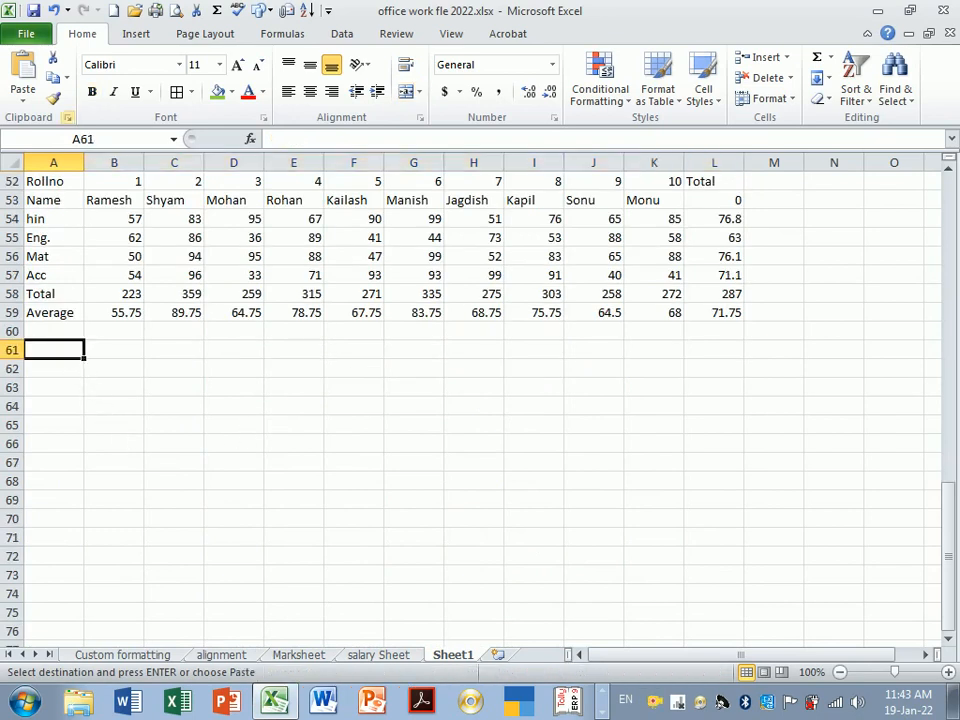
pyautogui.click(23, 95)
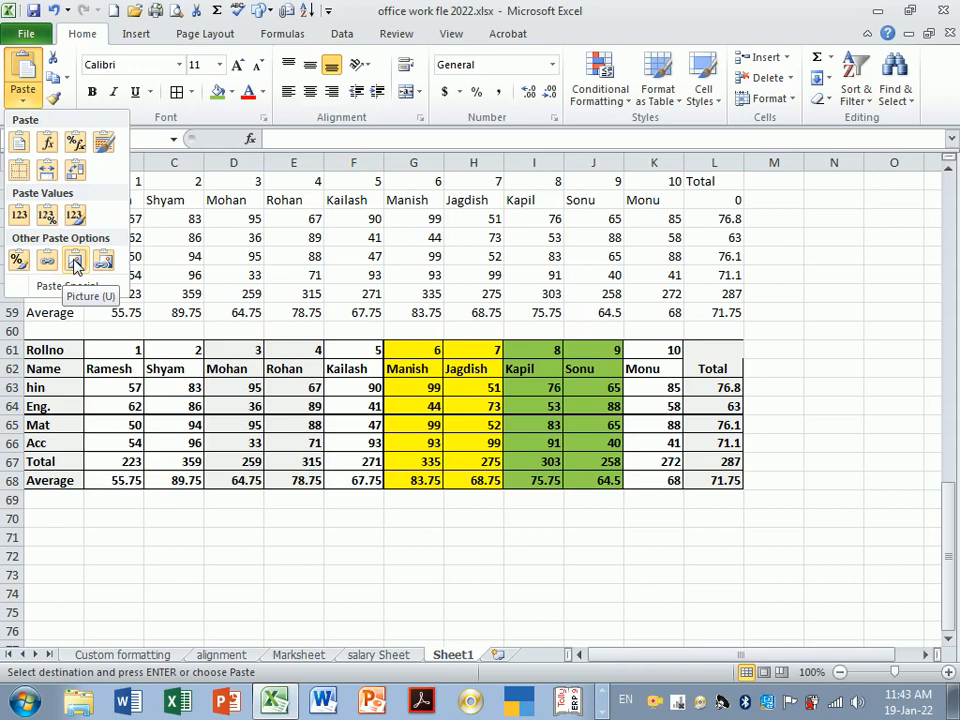
pyautogui.click(74, 264)
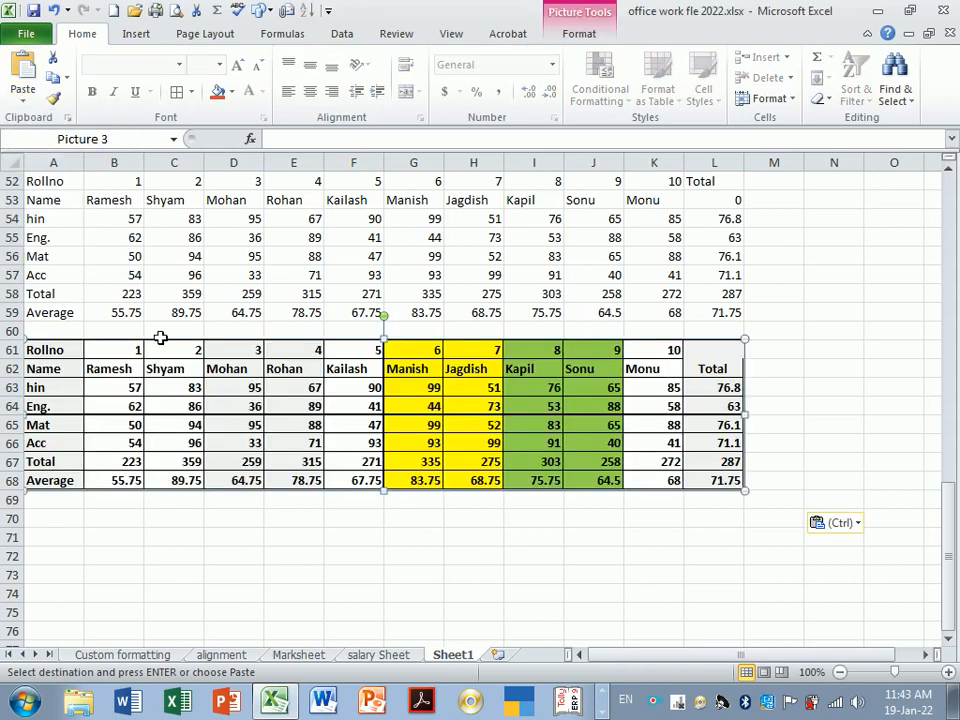
# - Try moving the pasted table picture around the empty cells, undo the first move, and bring the picture back to around A61
pyautogui.moveTo(211, 381); pyautogui.dragTo(395, 436)
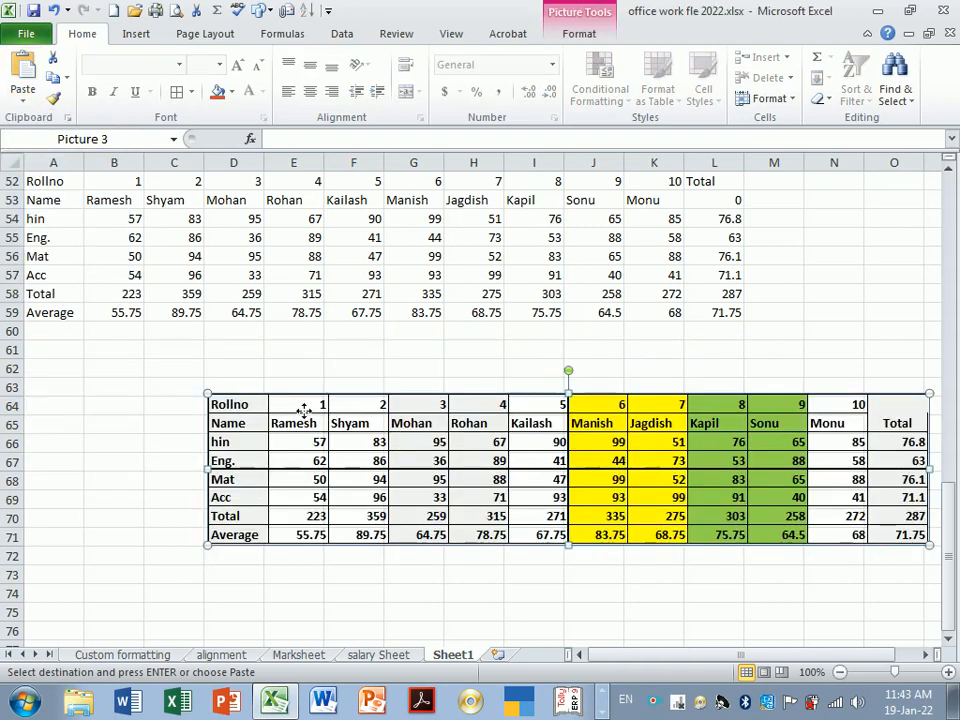
pyautogui.hotkey('ctrl', 'z')
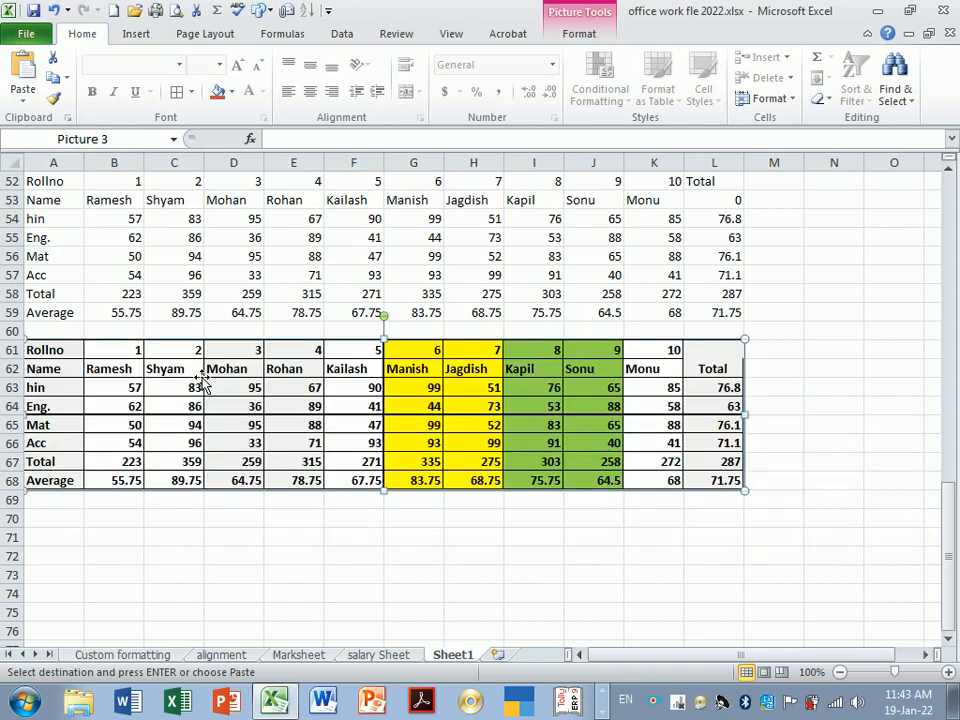
pyautogui.moveTo(268, 388); pyautogui.dragTo(325, 396)
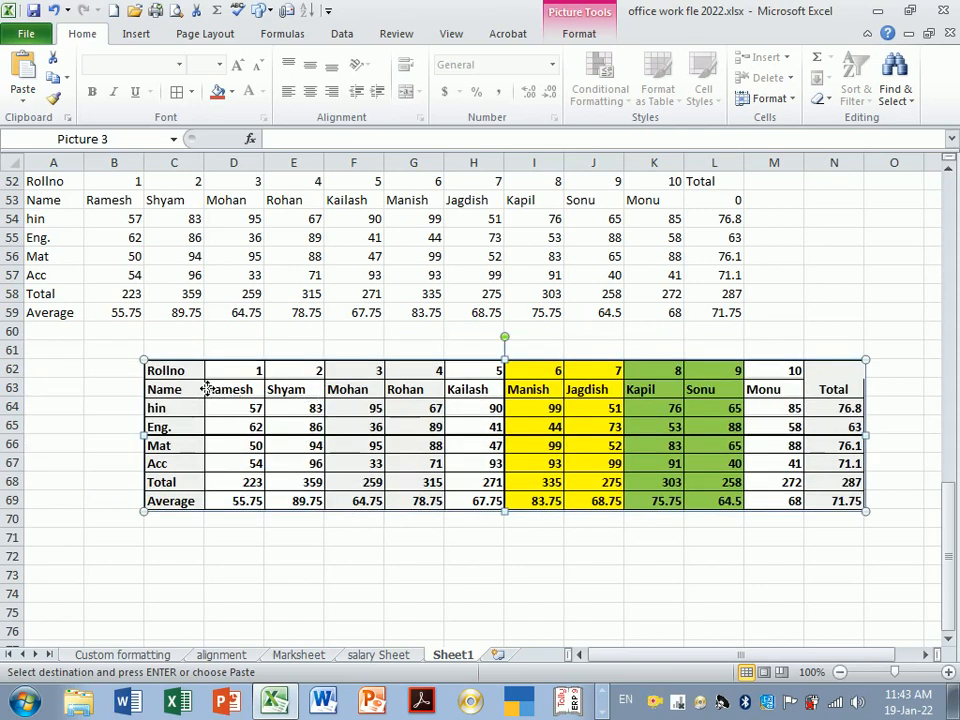
pyautogui.moveTo(203, 389); pyautogui.dragTo(103, 380)
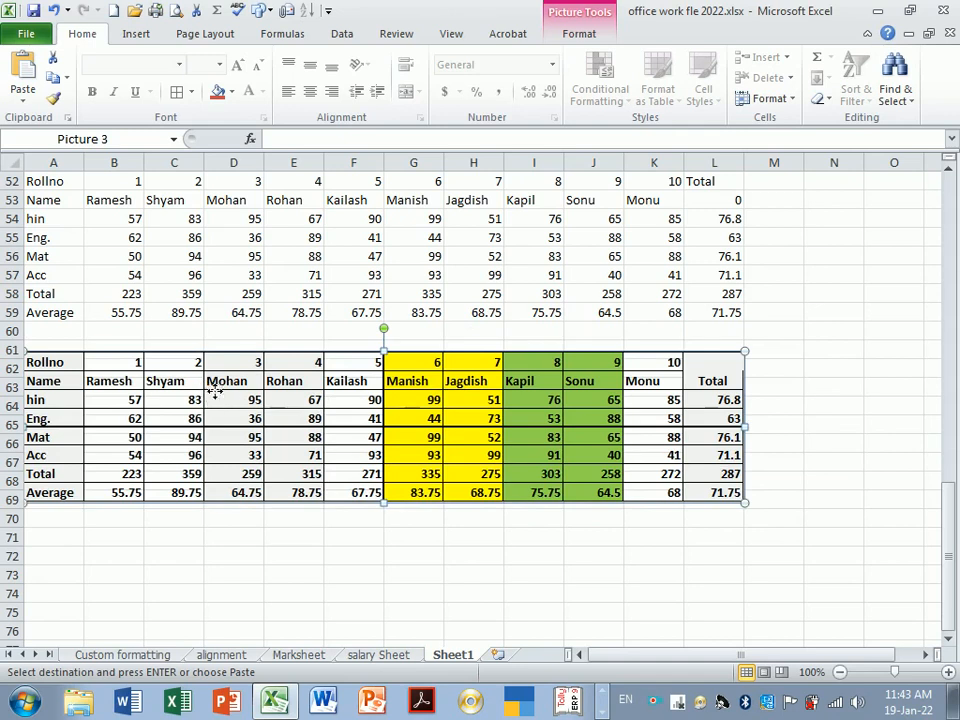
pyautogui.scroll(3, 325, 432)
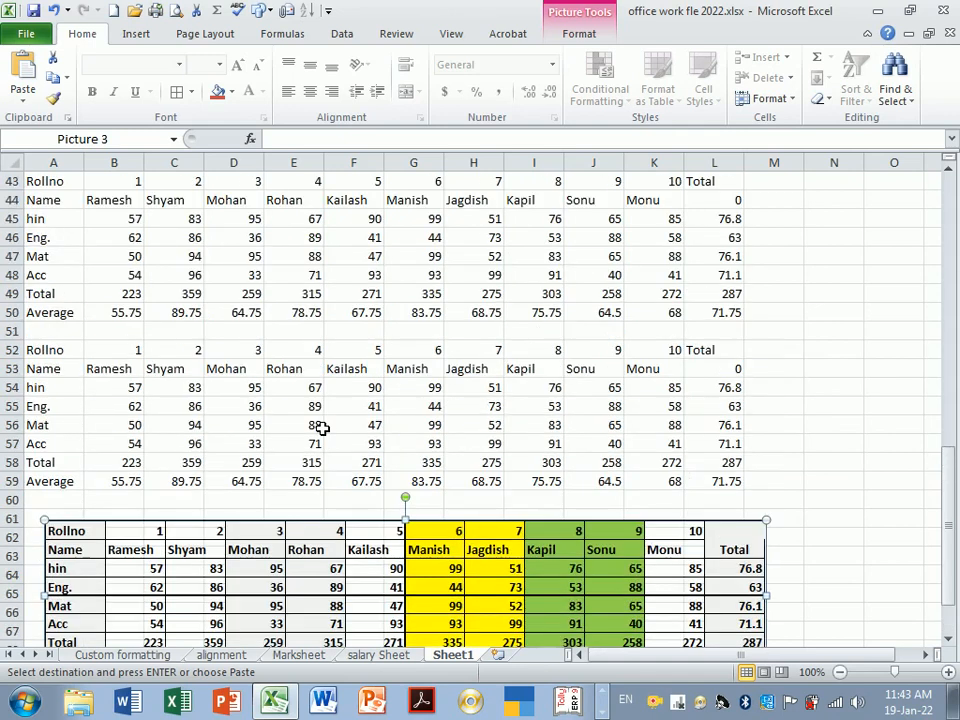
# - Paste the copied source table A15:L22 as a linked picture at A72 and try shifting it around the nearby empty cells
pyautogui.scroll(11, 322, 429)
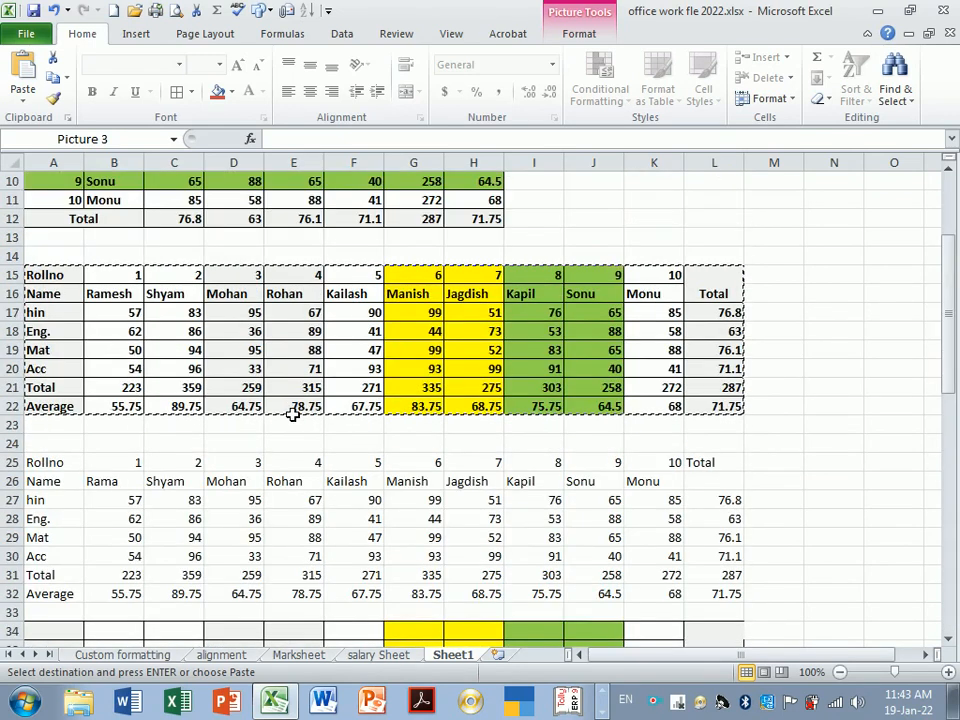
pyautogui.scroll(-17, 133, 285)
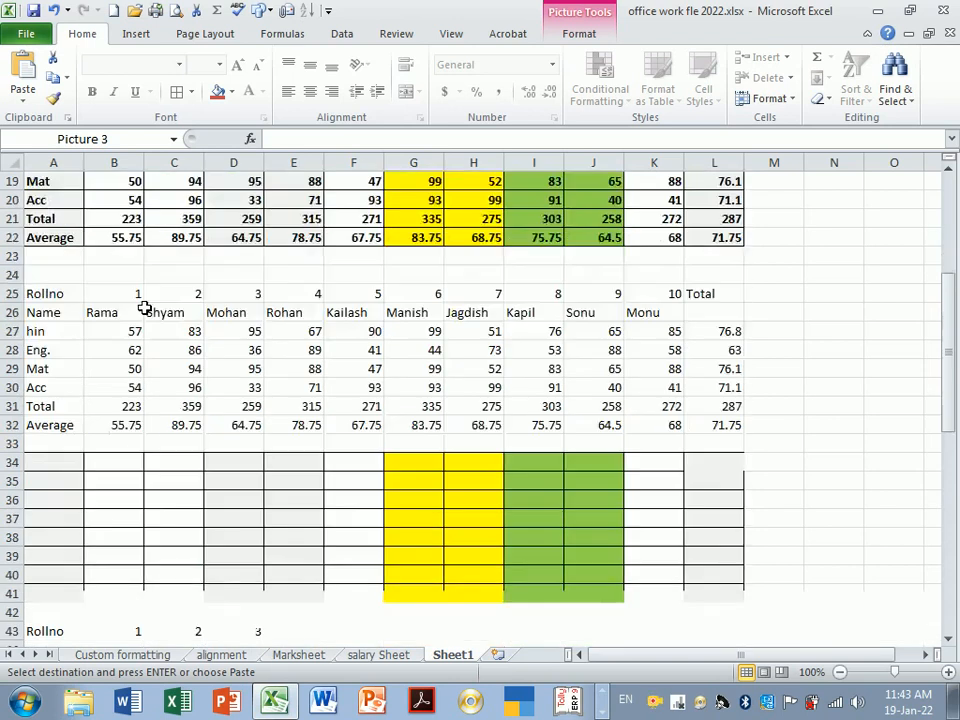
pyautogui.click(75, 388)
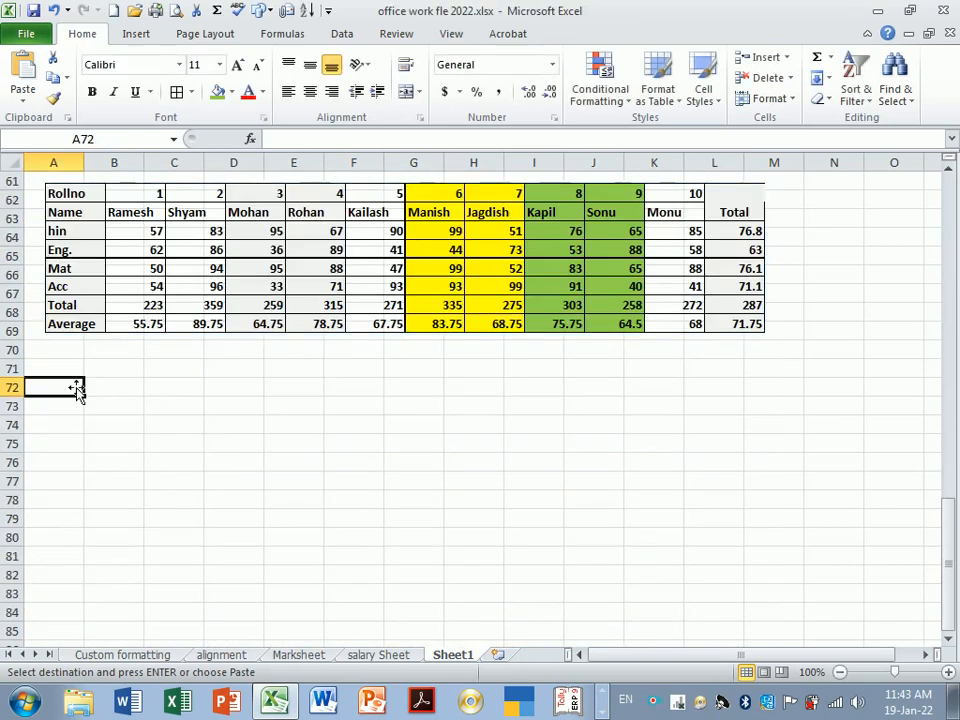
pyautogui.click(23, 97)
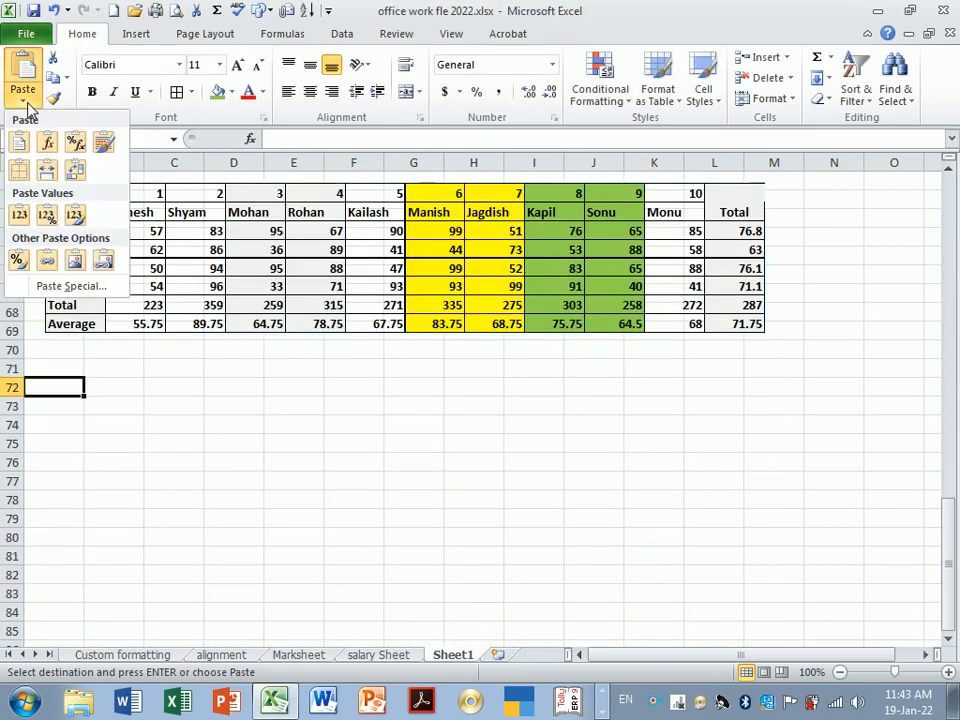
pyautogui.click(103, 260)
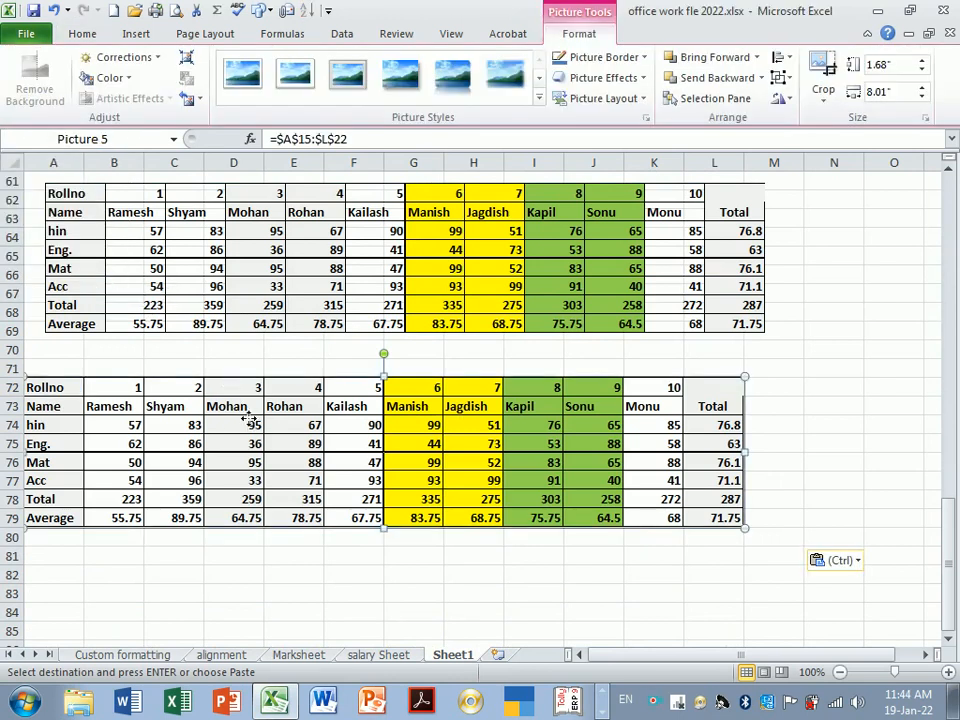
pyautogui.moveTo(231, 388); pyautogui.dragTo(305, 391)
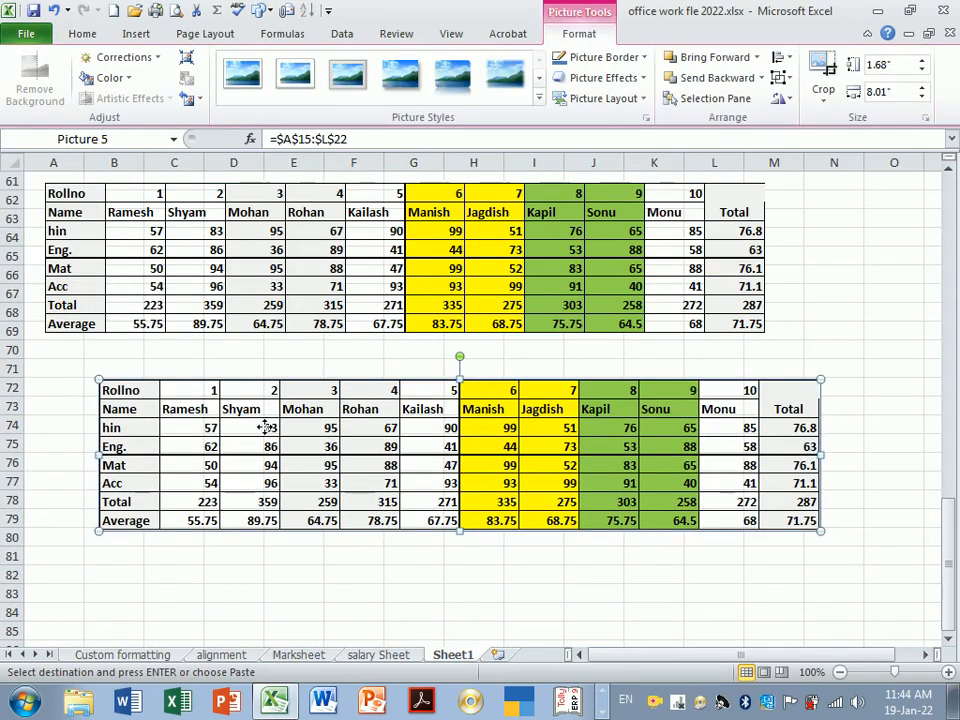
pyautogui.moveTo(258, 427); pyautogui.dragTo(195, 435)
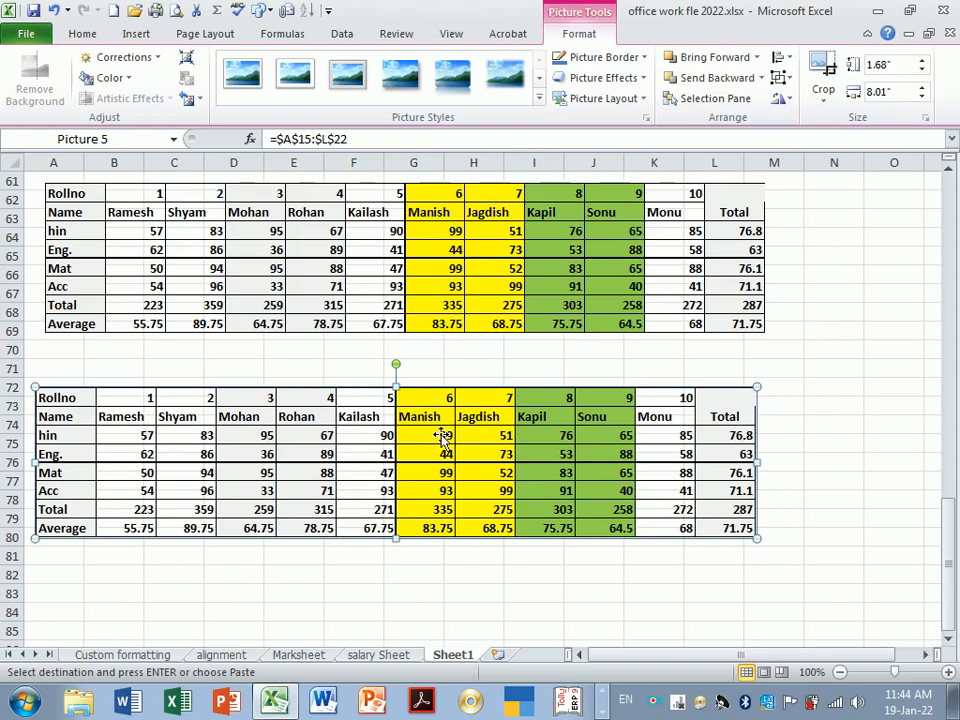
# - Replace the second student's name in C16 of the source table and check the name row of both pasted pictures
pyautogui.scroll(15, 441, 437)
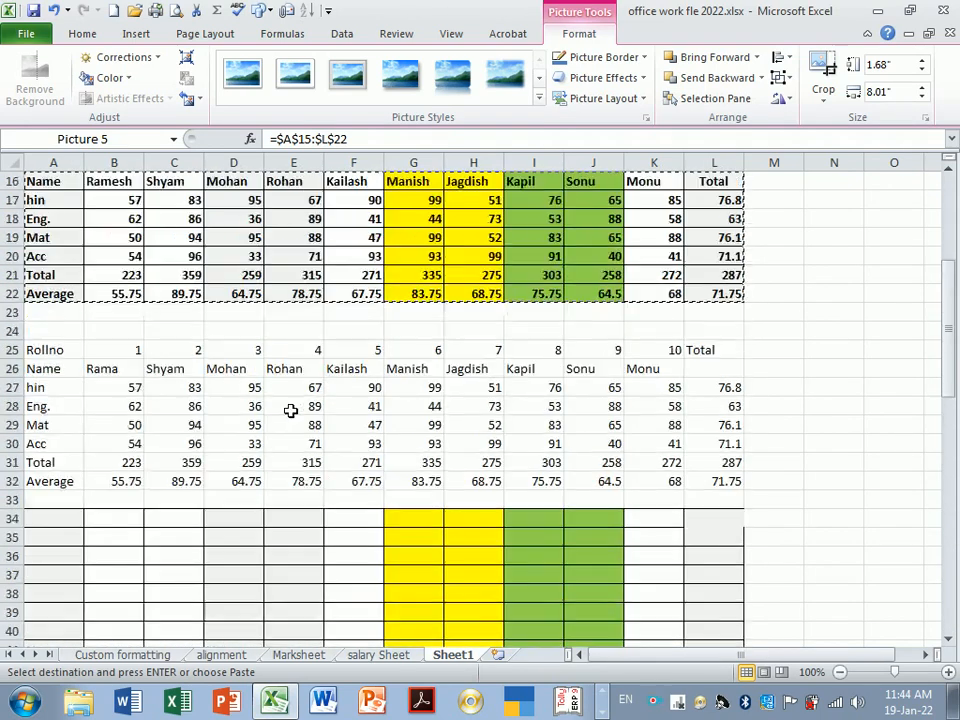
pyautogui.scroll(2, 290, 410)
pyautogui.click(135, 294)
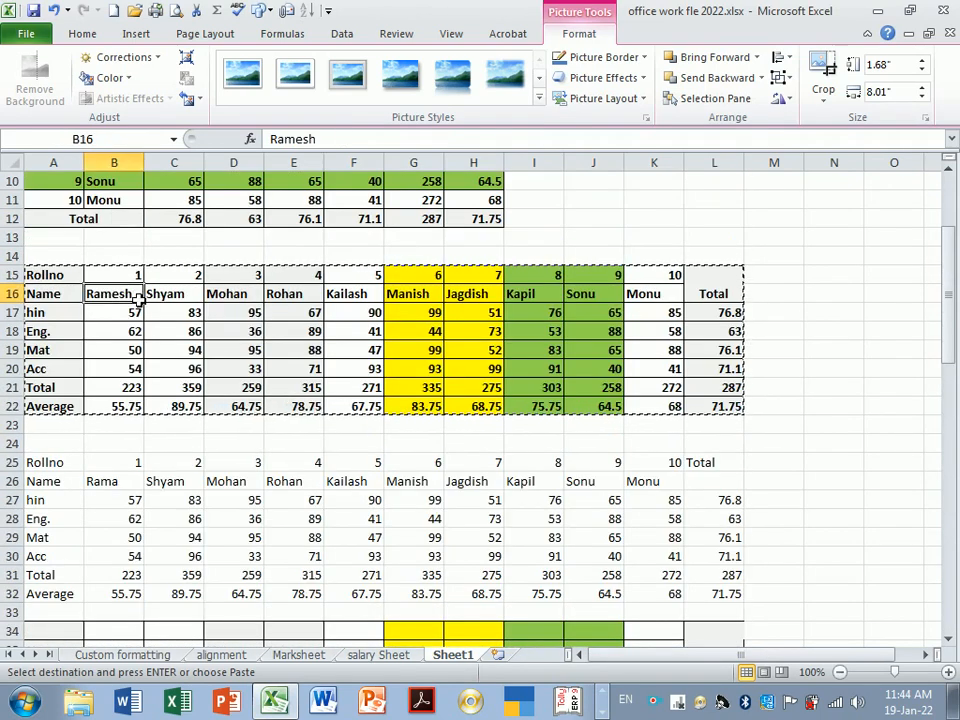
pyautogui.click(190, 296)
pyautogui.press('Escape')
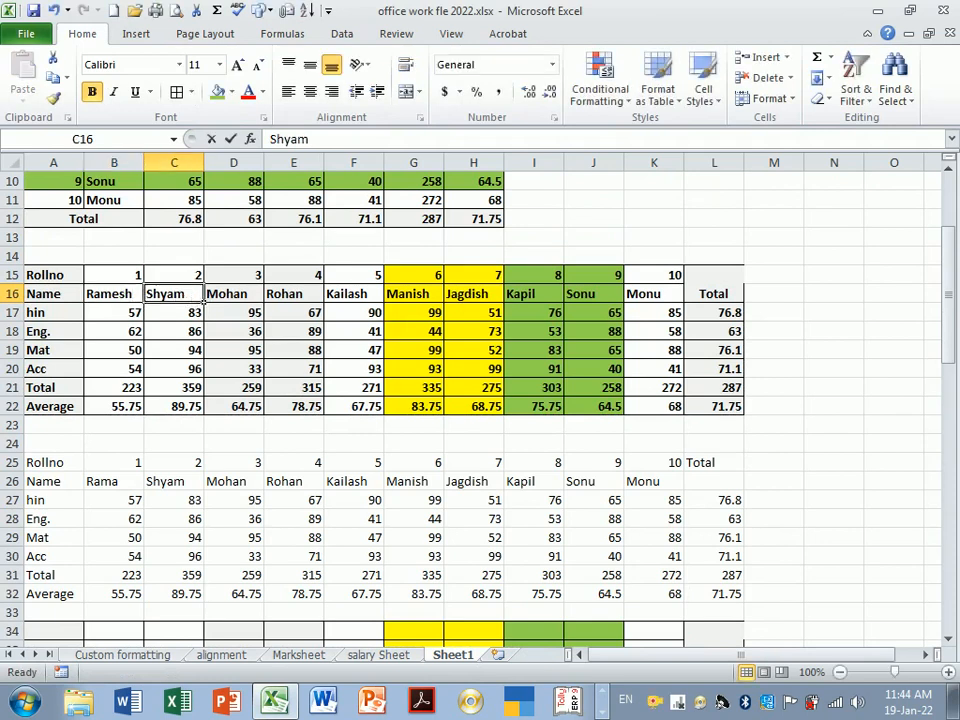
pyautogui.doubleClick(193, 300)
pyautogui.press('BackSpace')
pyautogui.press('BackSpace')
pyautogui.press('BackSpace')
pyautogui.press('BackSpace')
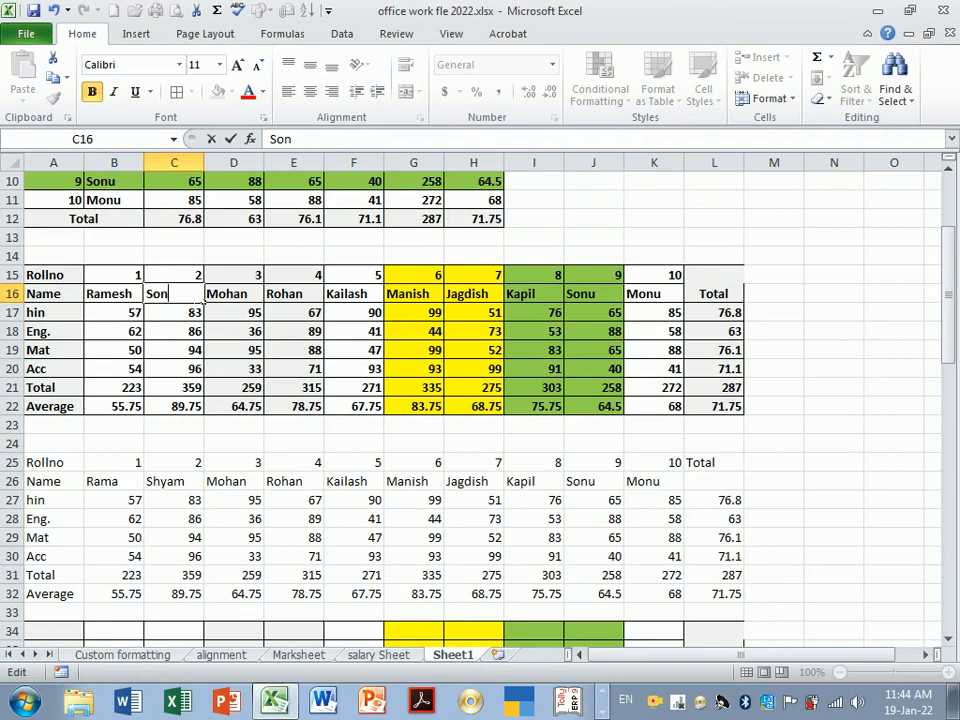
pyautogui.press('Return')
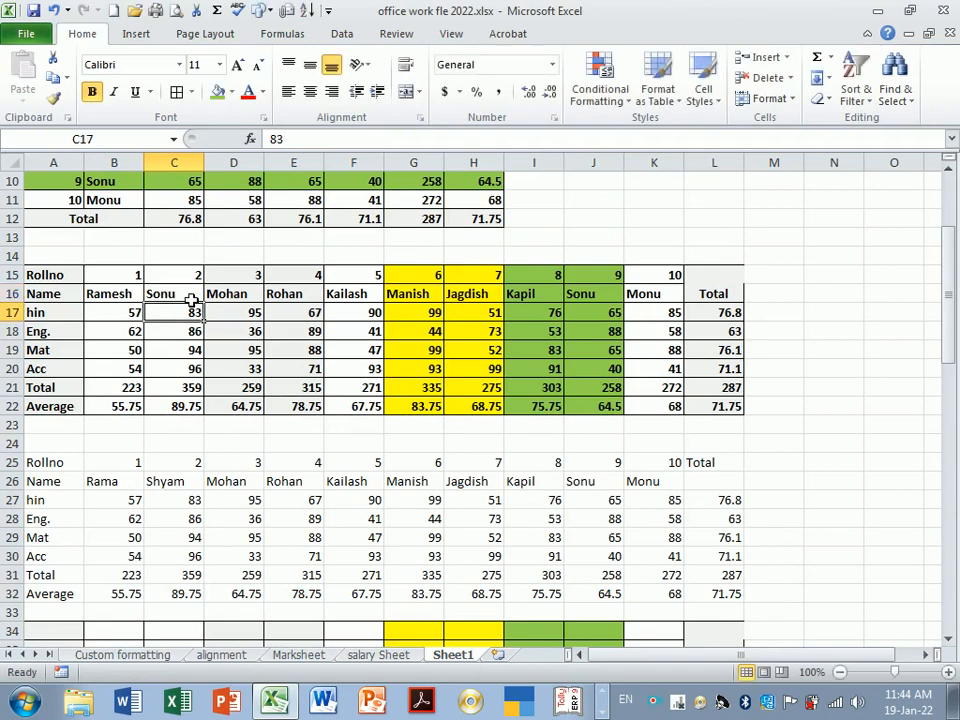
pyautogui.scroll(-16, 424, 515)
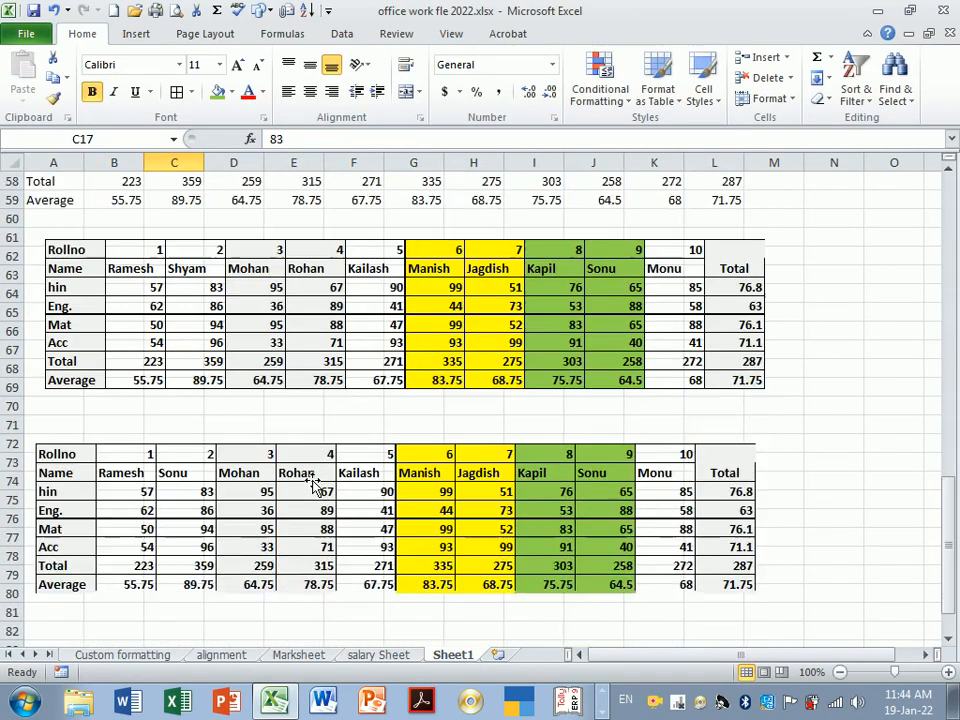
pyautogui.scroll(-1, 315, 483)
# - Try moving the linked table picture, undo the moves, and leave it close to A72 with a small nudge
pyautogui.click(205, 437)
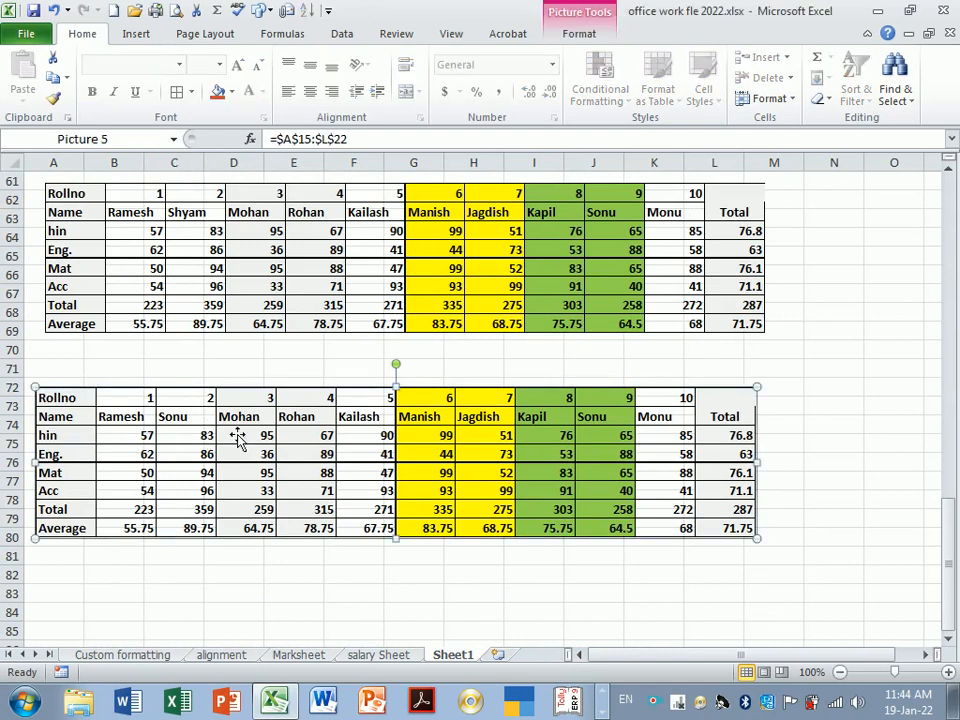
pyautogui.moveTo(237, 438); pyautogui.dragTo(304, 435)
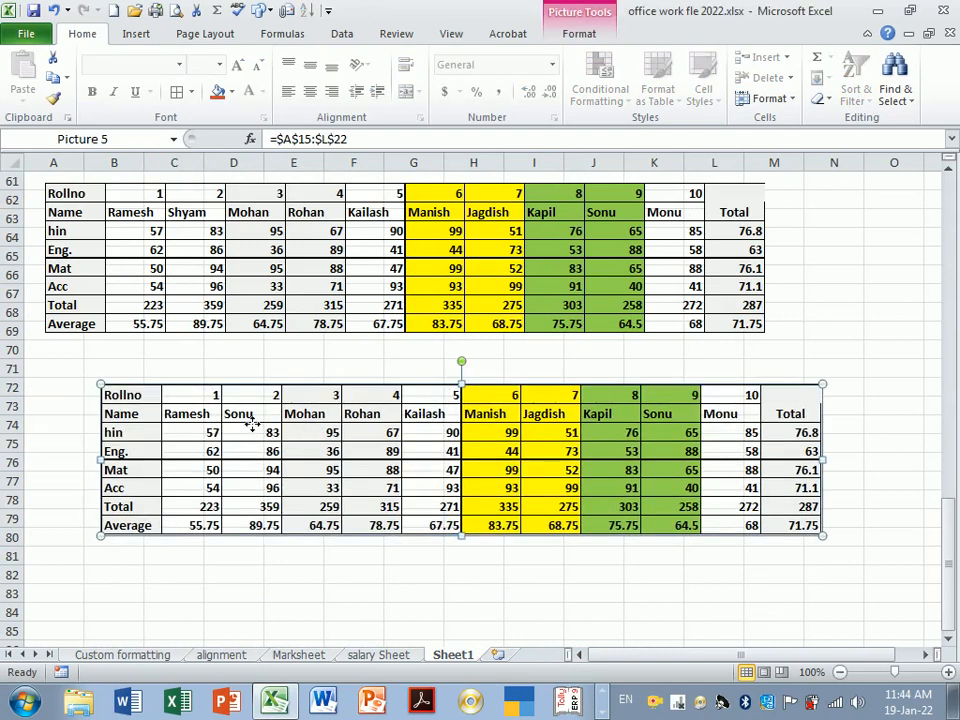
pyautogui.hotkey('ctrl', 'z')
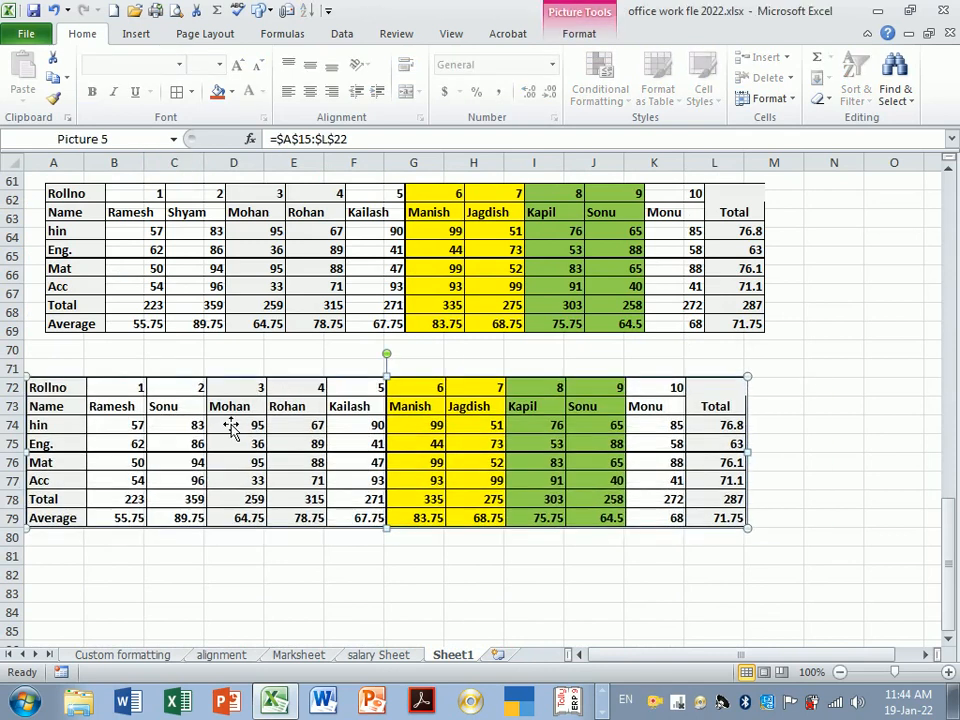
pyautogui.moveTo(236, 425); pyautogui.dragTo(242, 424)
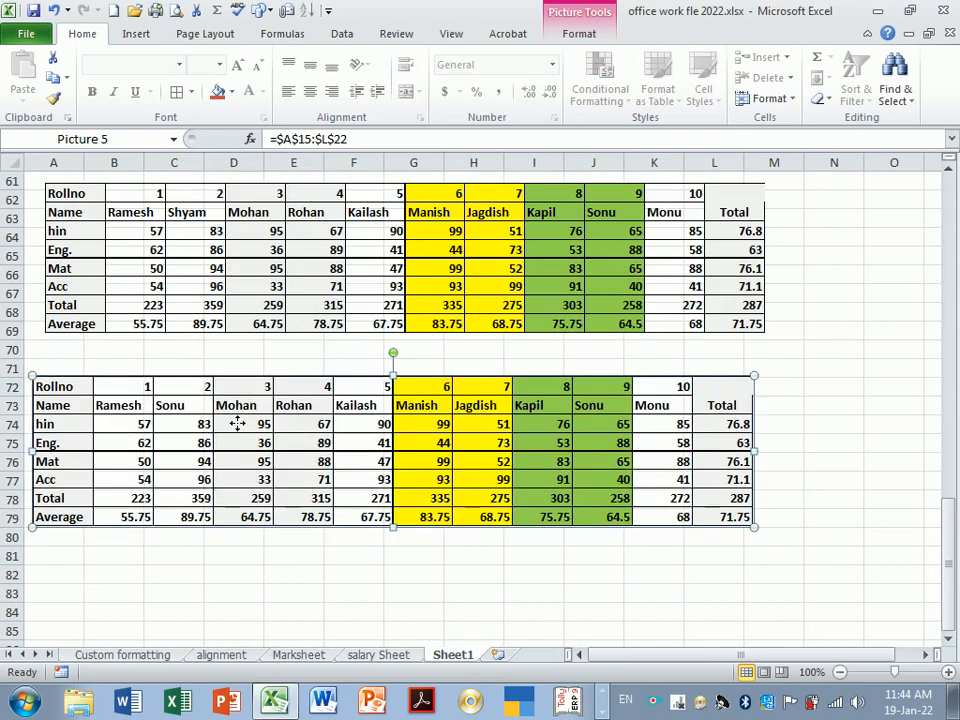
pyautogui.hotkey('ctrl', 'z')
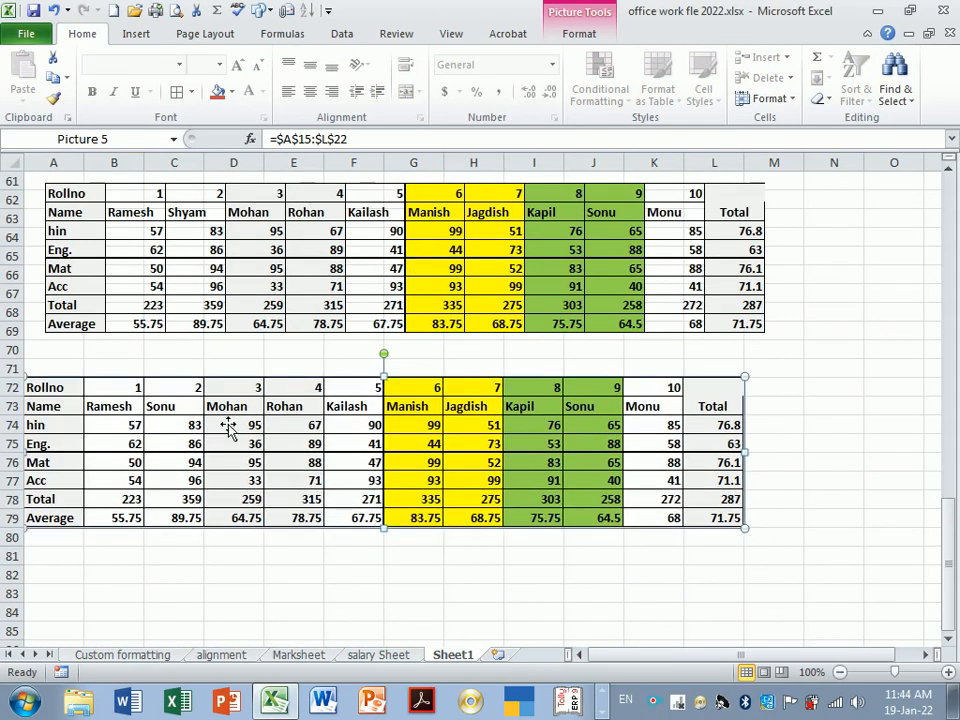
pyautogui.click(481, 582)
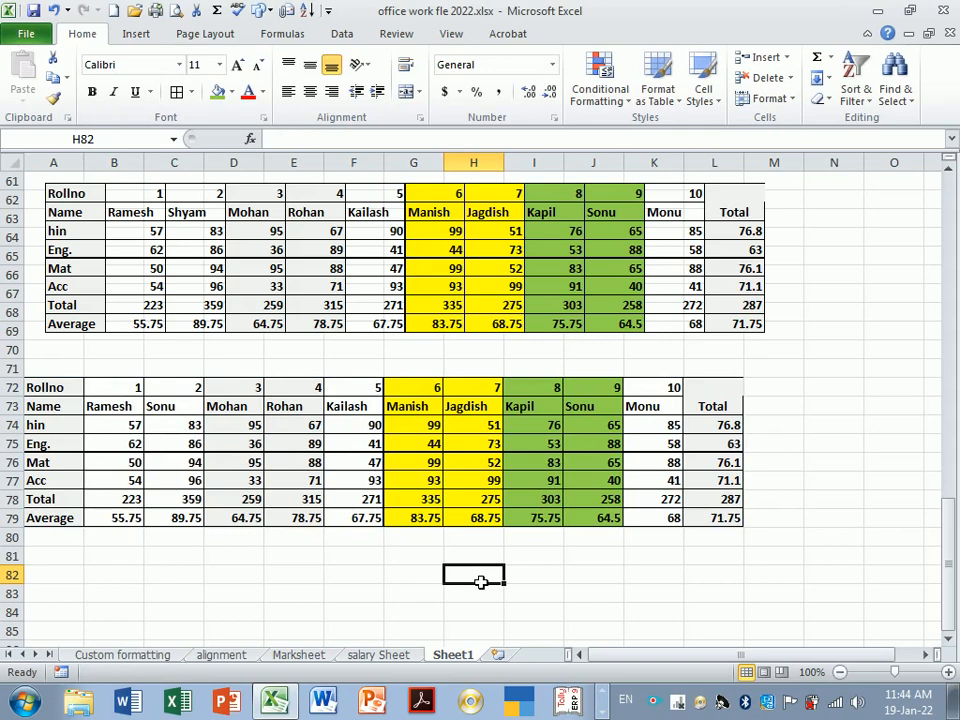
pyautogui.scroll(-1, 424, 555)
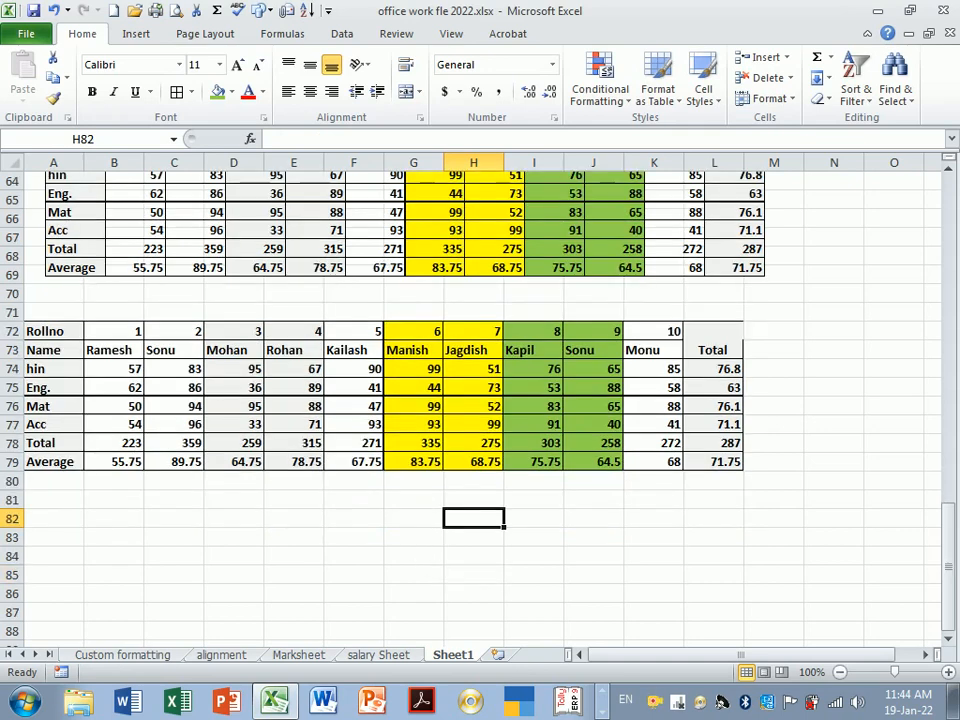
pyautogui.moveTo(167, 381); pyautogui.dragTo(171, 377)
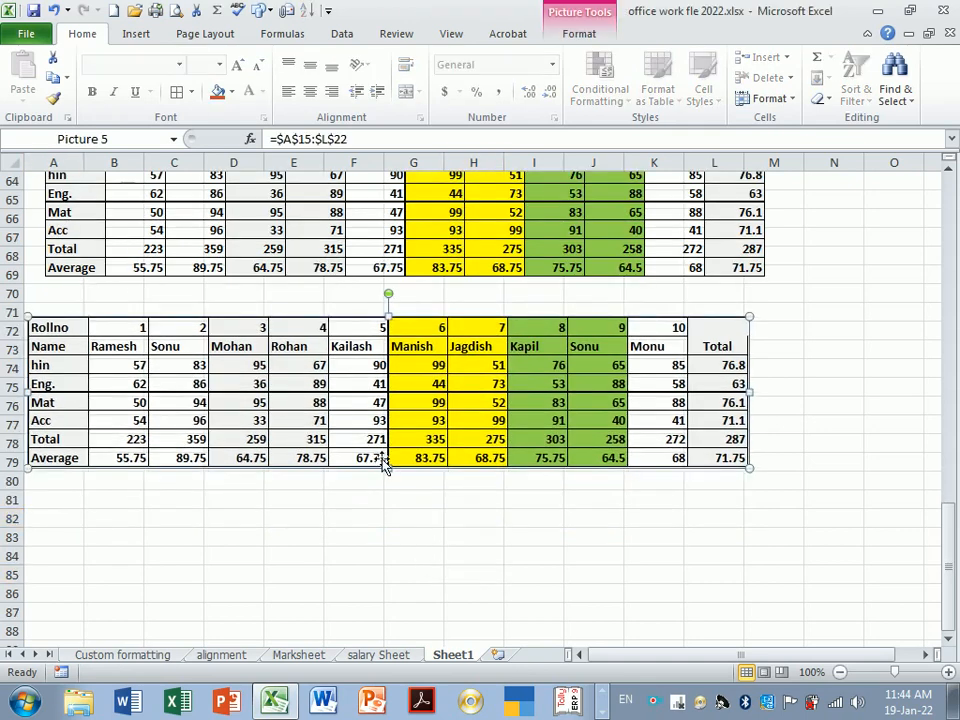
# - Copy the source table A15:L22 and open the Paste Special options for cell A81
pyautogui.scroll(20, 380, 460)
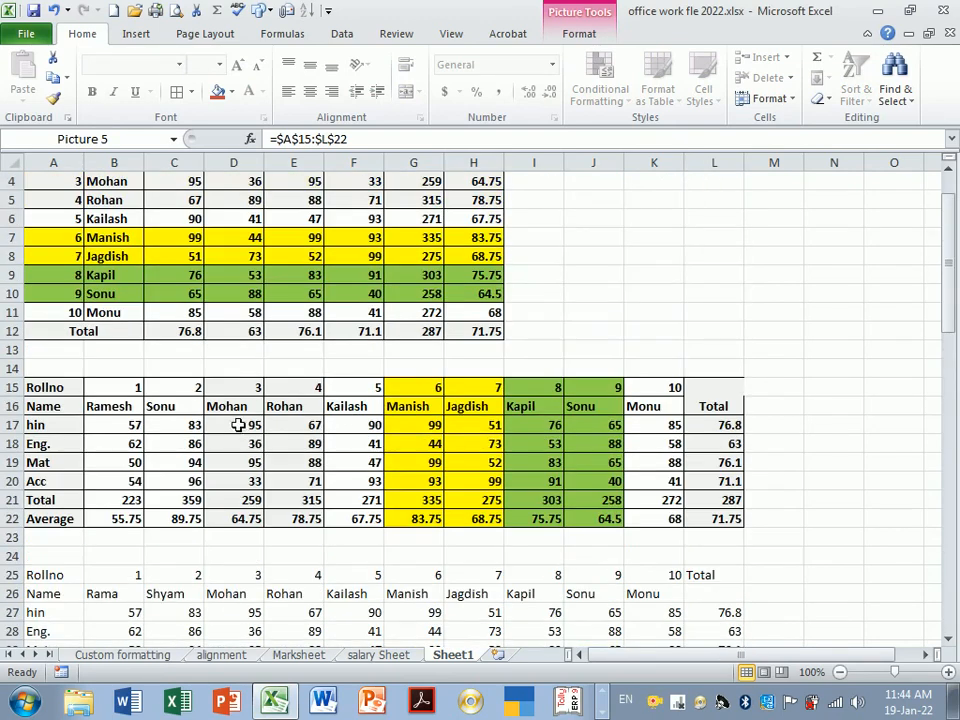
pyautogui.moveTo(60, 388); pyautogui.dragTo(699, 527)
pyautogui.hotkey('ctrl', 'c')
pyautogui.scroll(-6, 483, 504)
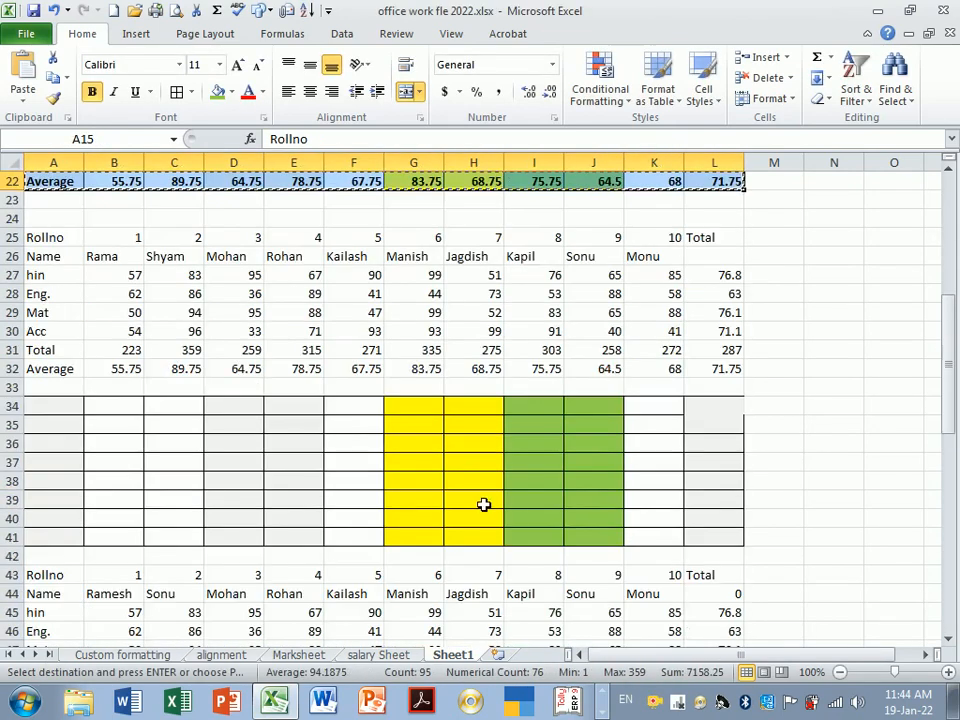
pyautogui.scroll(-15, 483, 504)
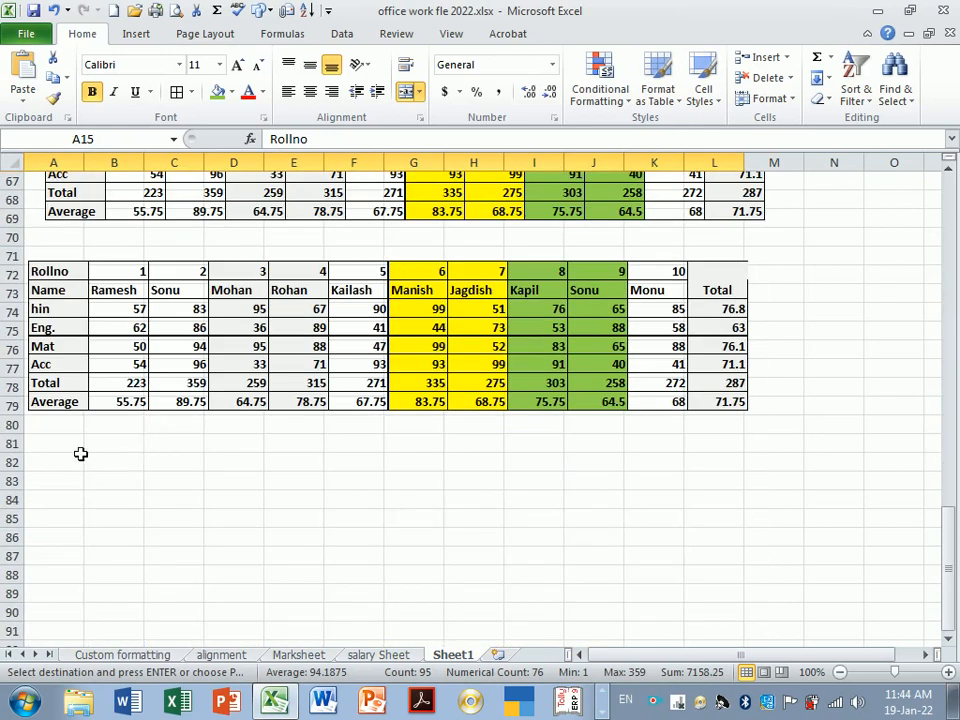
pyautogui.click(77, 445)
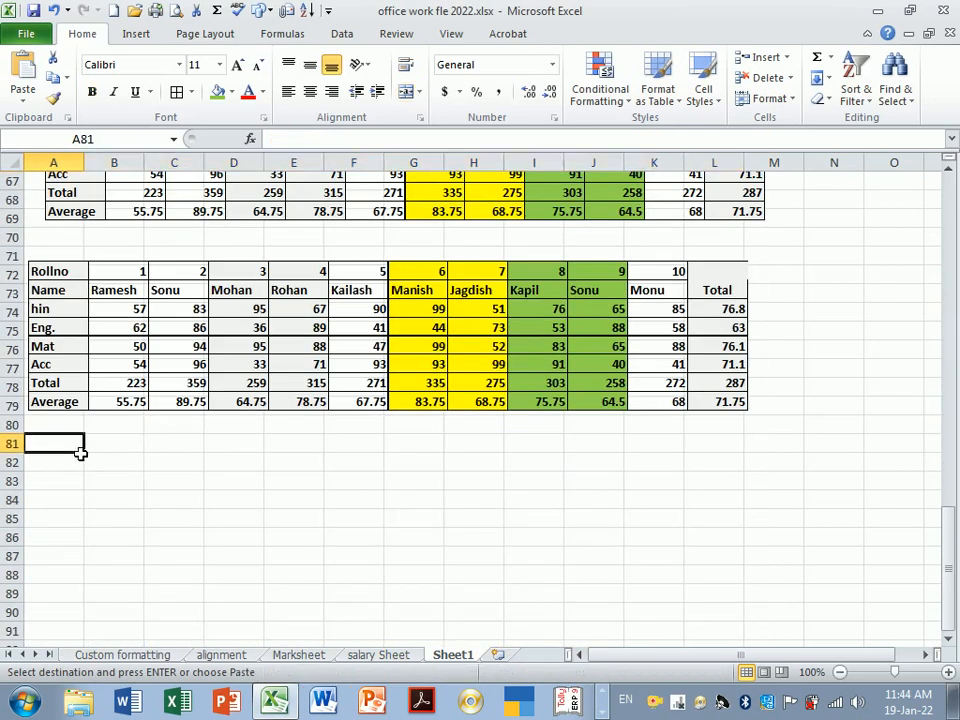
pyautogui.click(33, 95)
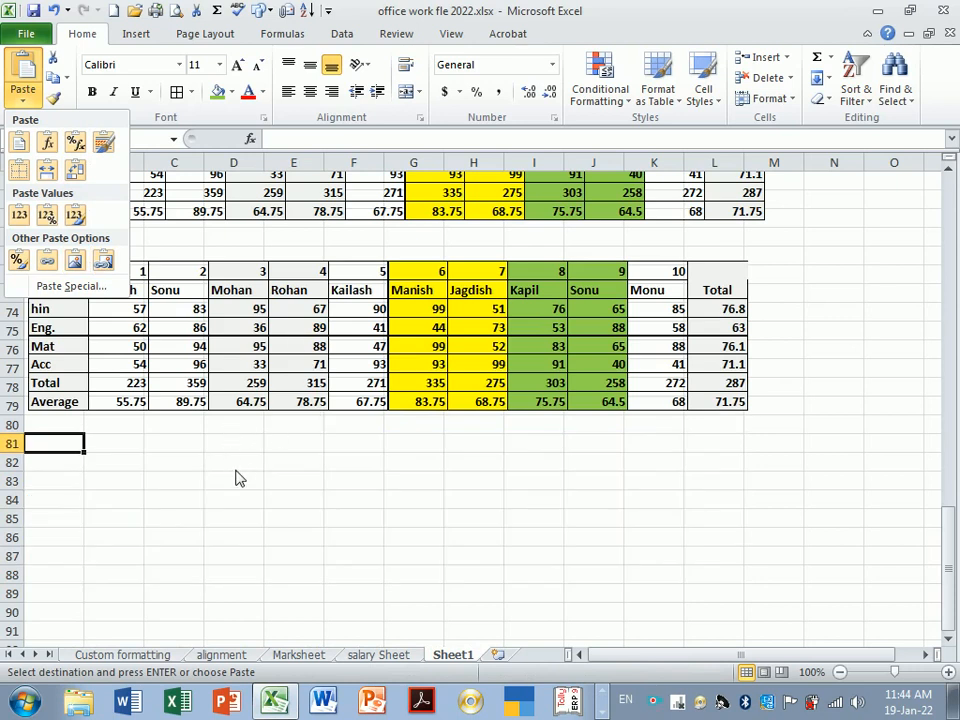
pyautogui.click(90, 288)
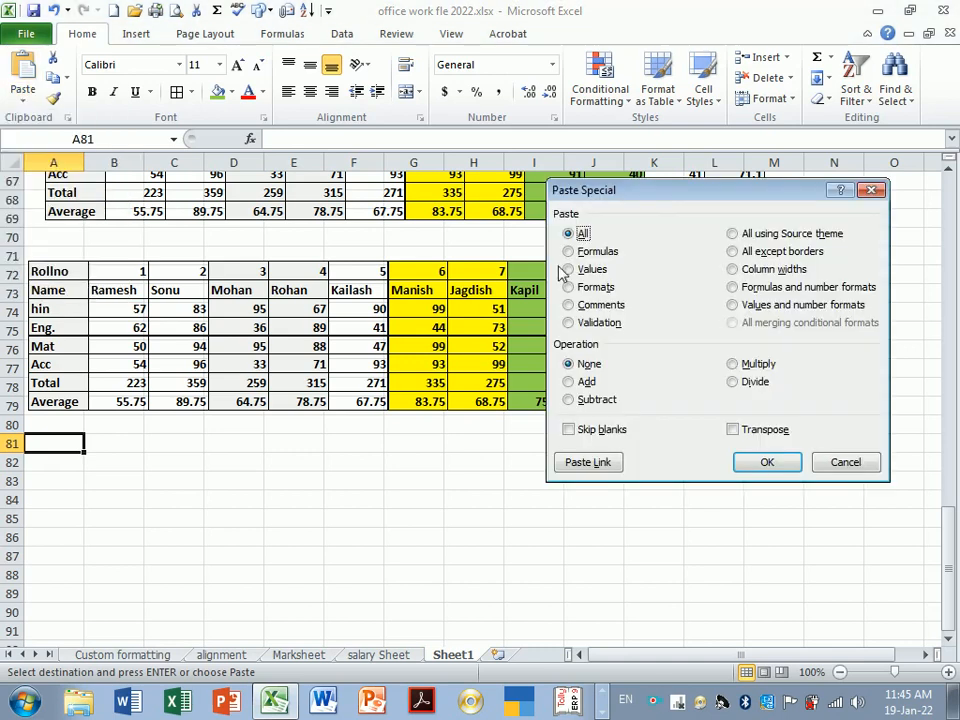
# - Review the paste and operation choices in Paste Special and close the dialog without pasting
pyautogui.moveTo(659, 201); pyautogui.dragTo(534, 216)
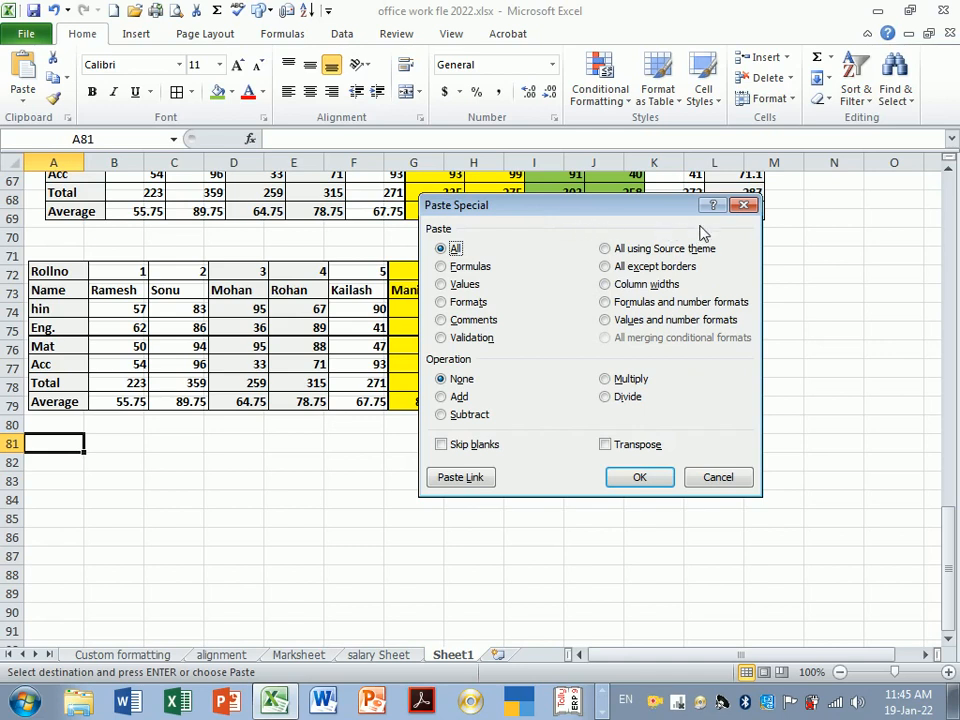
pyautogui.moveTo(637, 211); pyautogui.dragTo(711, 223)
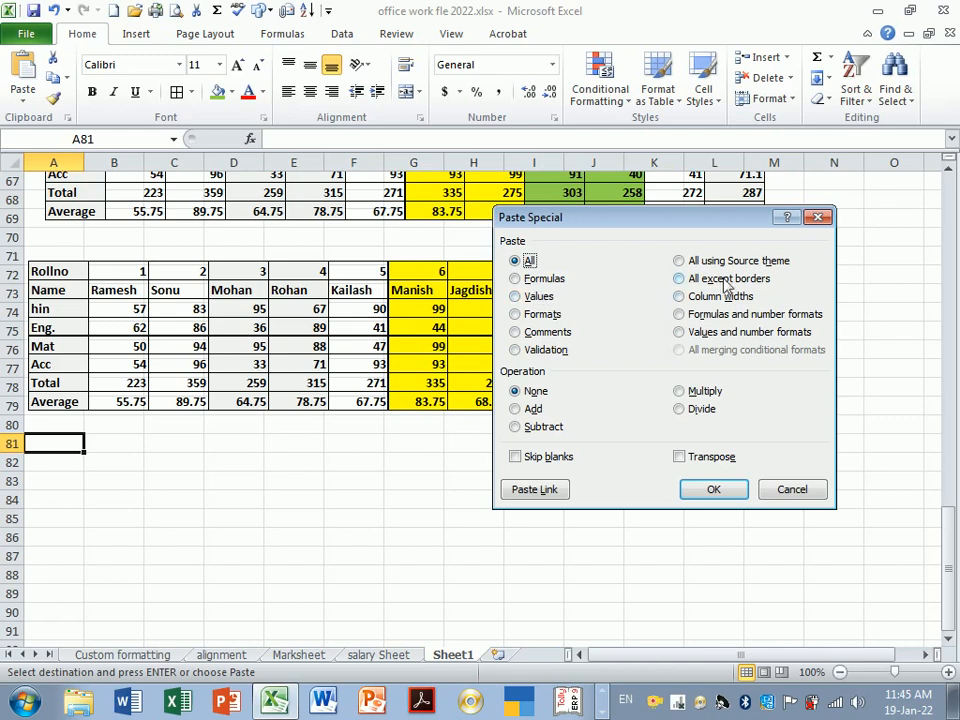
pyautogui.click(818, 217)
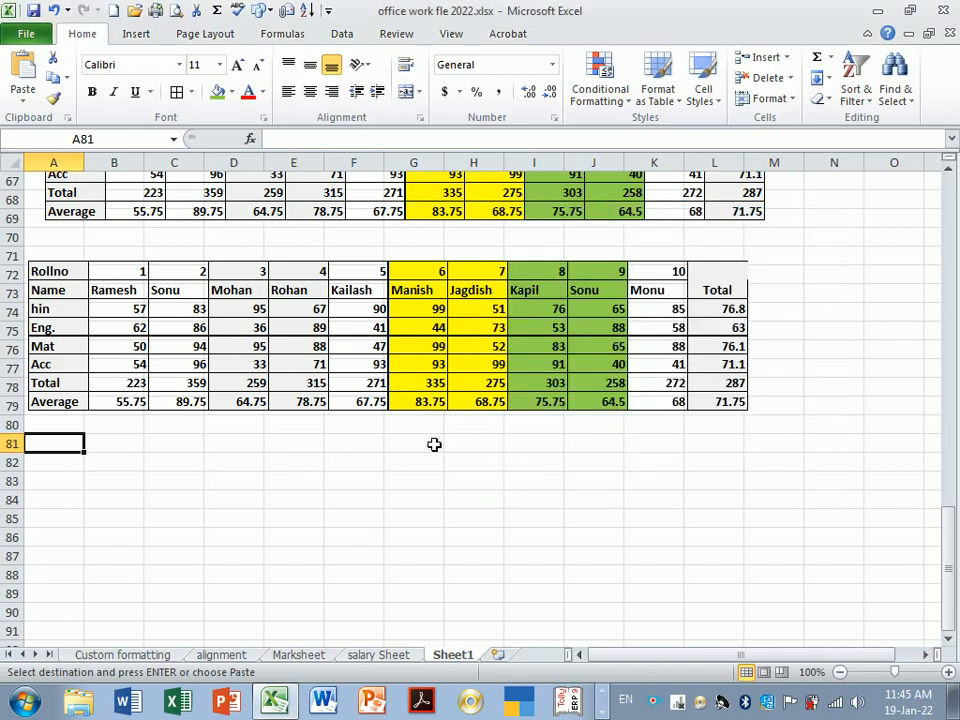
# - Copy the linked table picture and preview pasting it at A81 with Keep Source Formatting, without applying it
pyautogui.scroll(3, 338, 424)
pyautogui.click(137, 304)
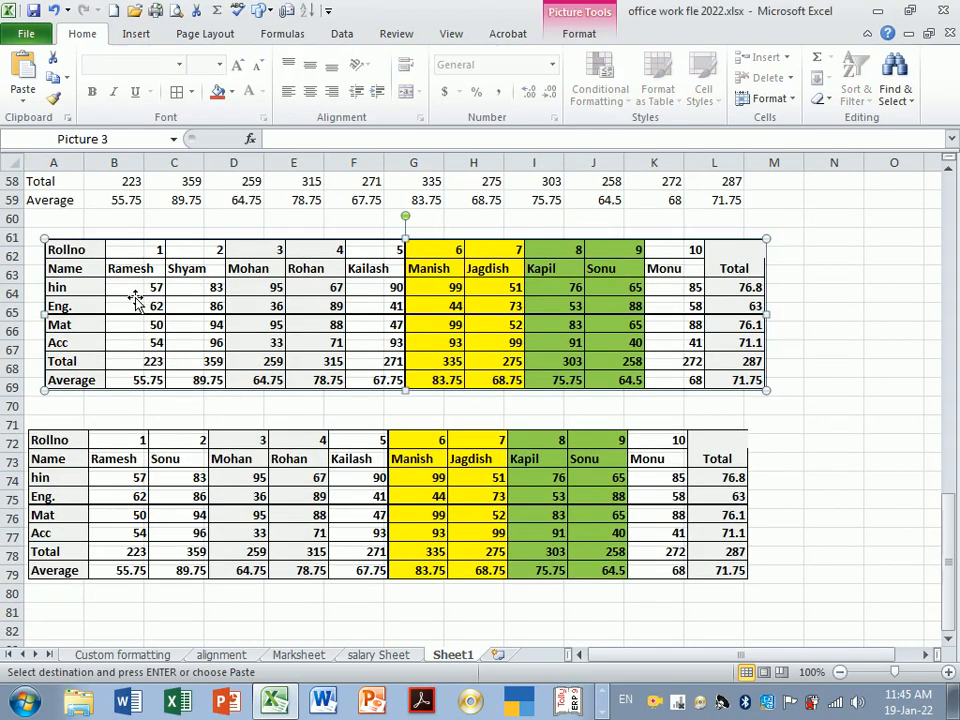
pyautogui.press('Tab')
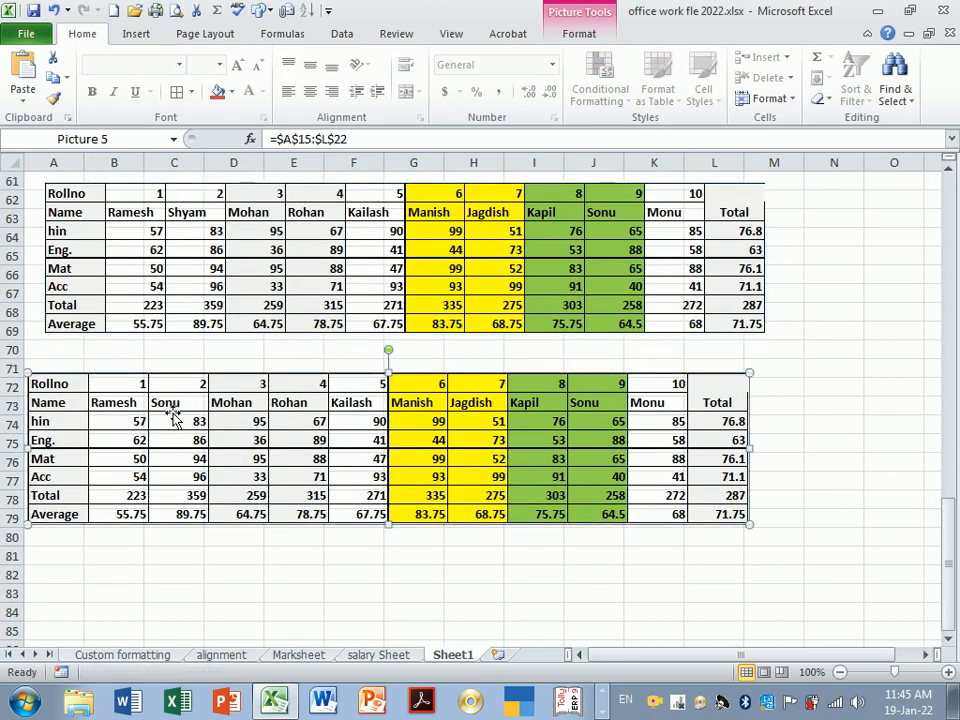
pyautogui.scroll(-3, 174, 417)
pyautogui.click(64, 390)
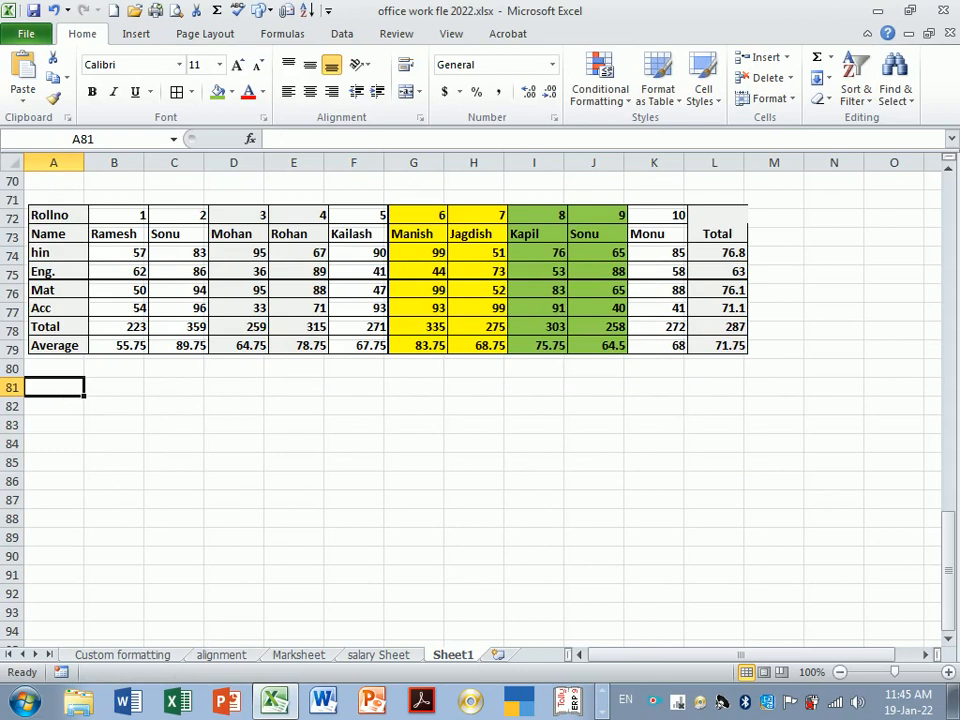
pyautogui.click(23, 95)
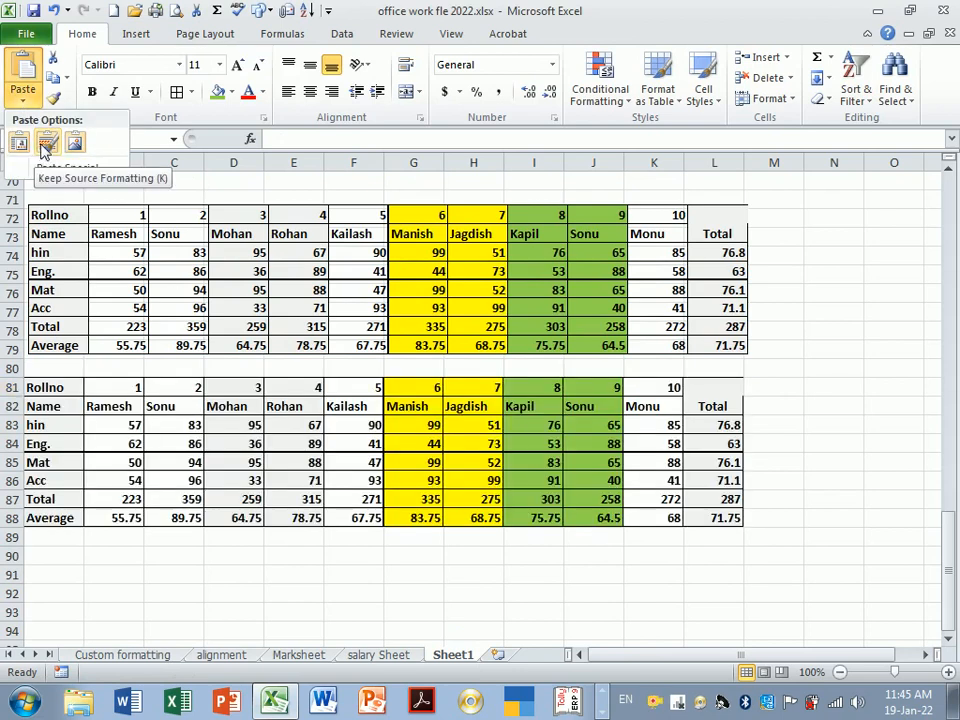
pyautogui.scroll(15, 357, 490)
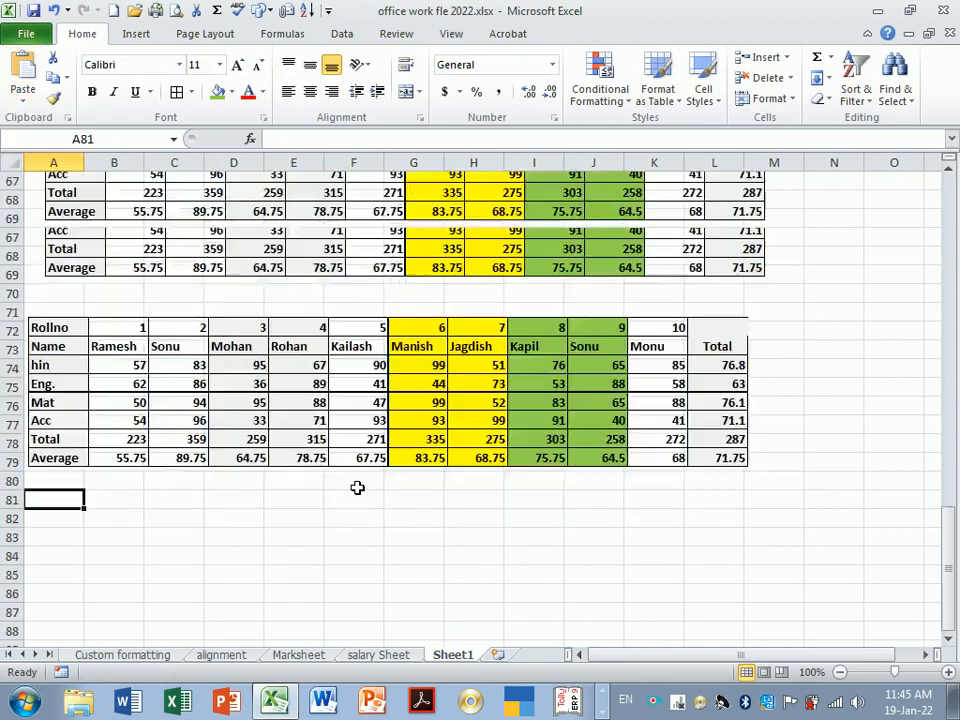
# - Copy the source table A15:L22 and paste it with its formatting at A81
pyautogui.scroll(6, 360, 492)
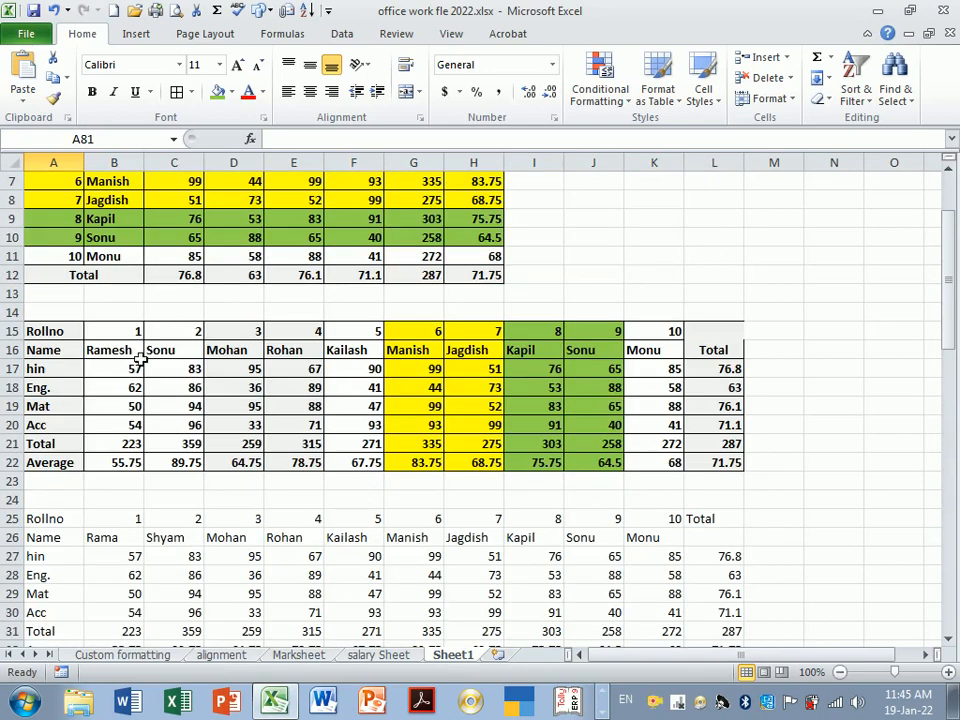
pyautogui.moveTo(49, 331); pyautogui.dragTo(717, 462)
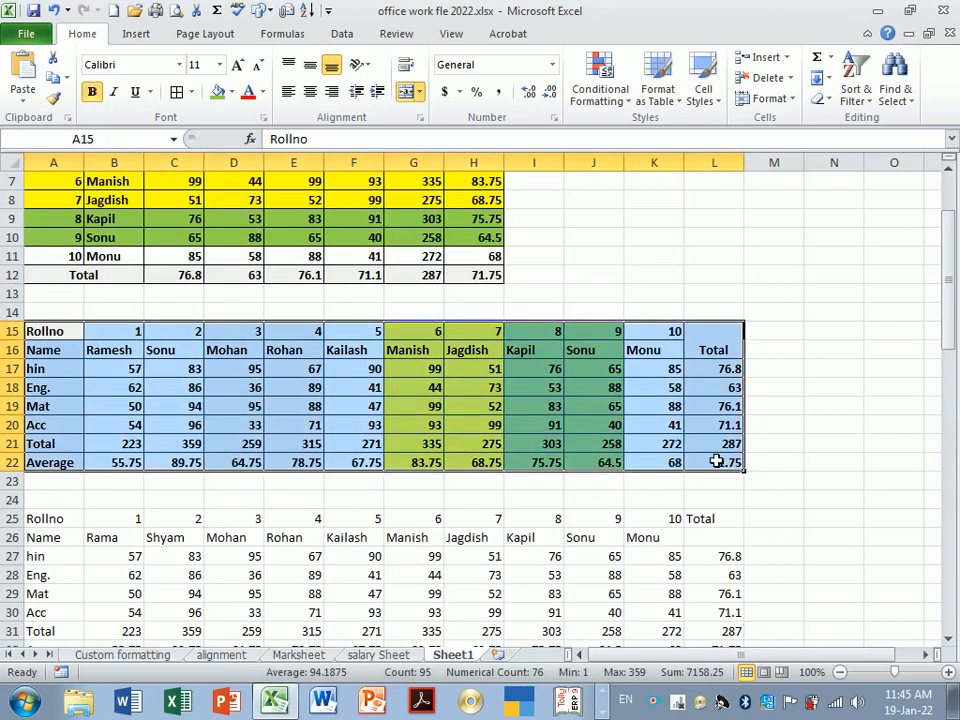
pyautogui.hotkey('ctrl', 'c')
pyautogui.scroll(-20, 664, 493)
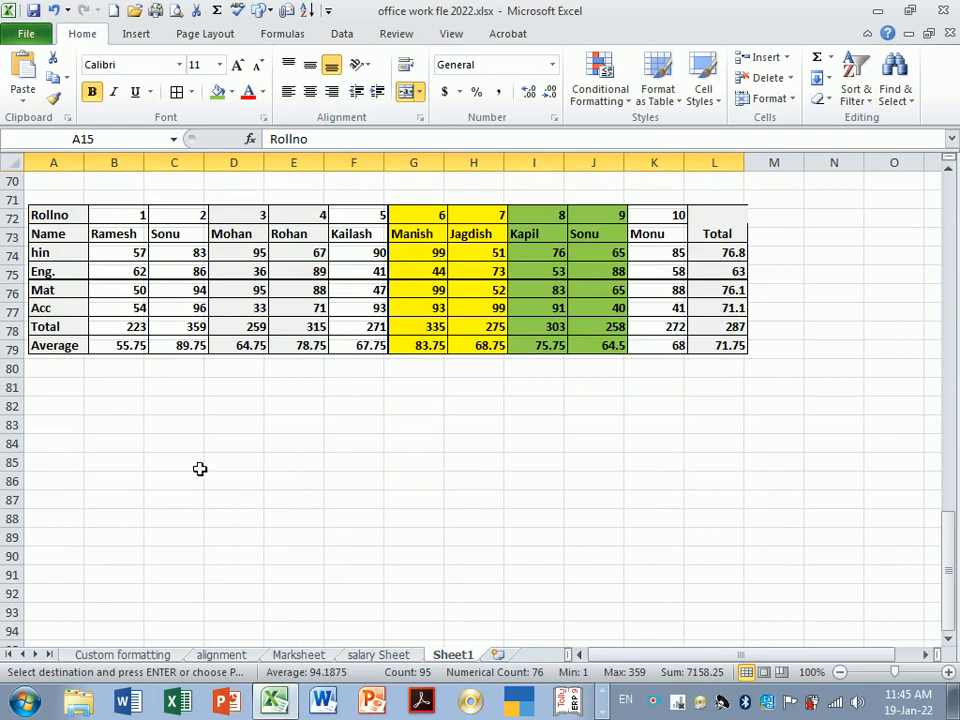
pyautogui.click(77, 397)
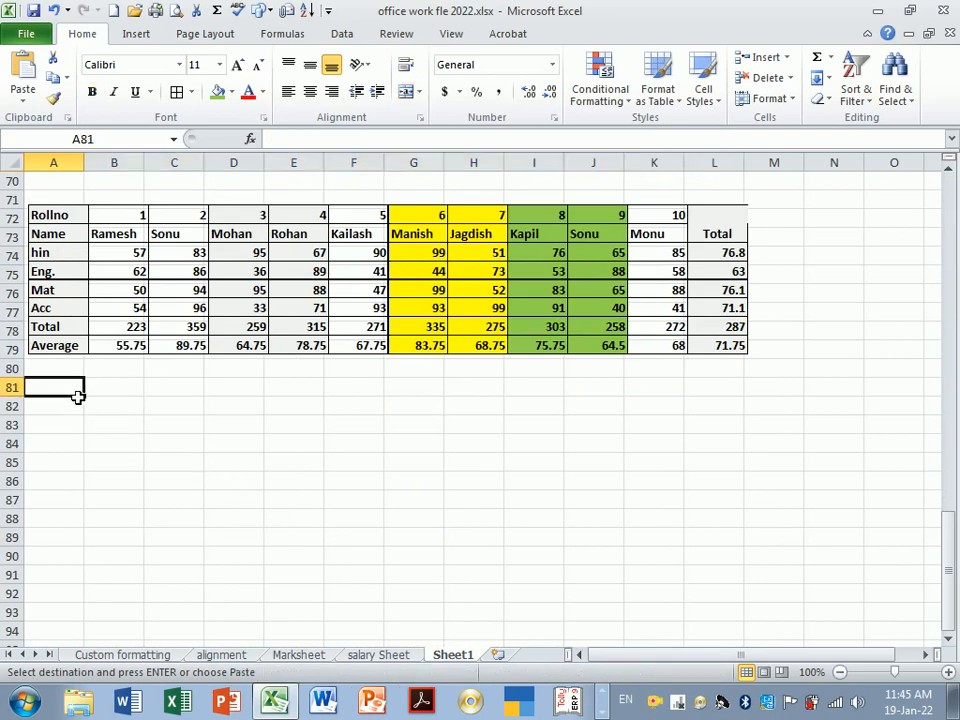
pyautogui.press('Return')
pyautogui.scroll(-2, 332, 499)
pyautogui.click(283, 511)
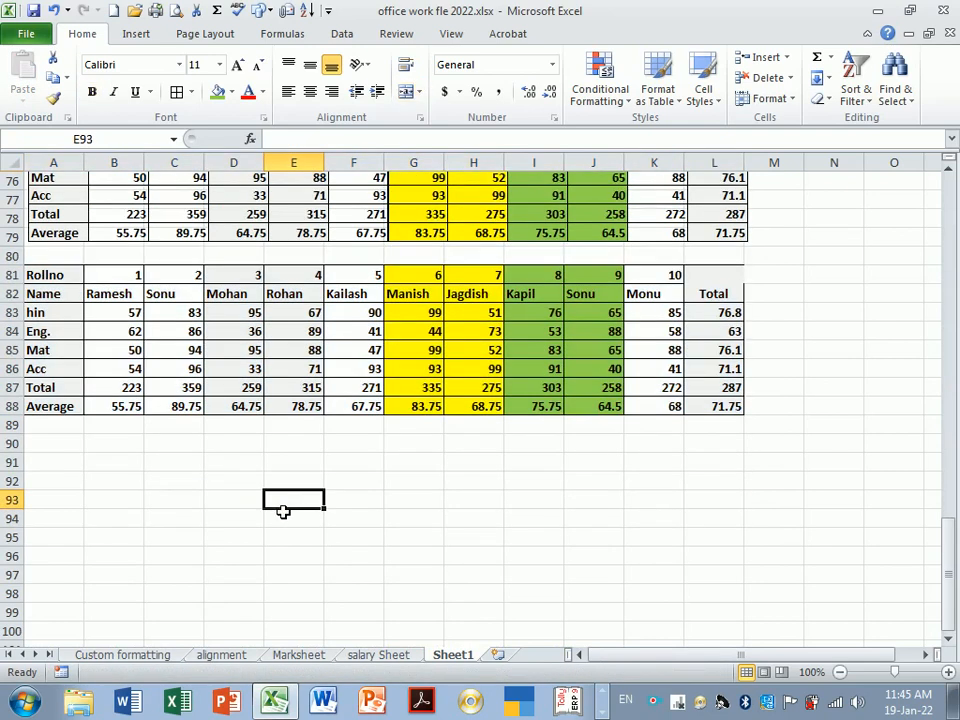
# - Copy the table A81:L88 and paste it at A90 using Paste Special with the All option
pyautogui.scroll(-1, 131, 356)
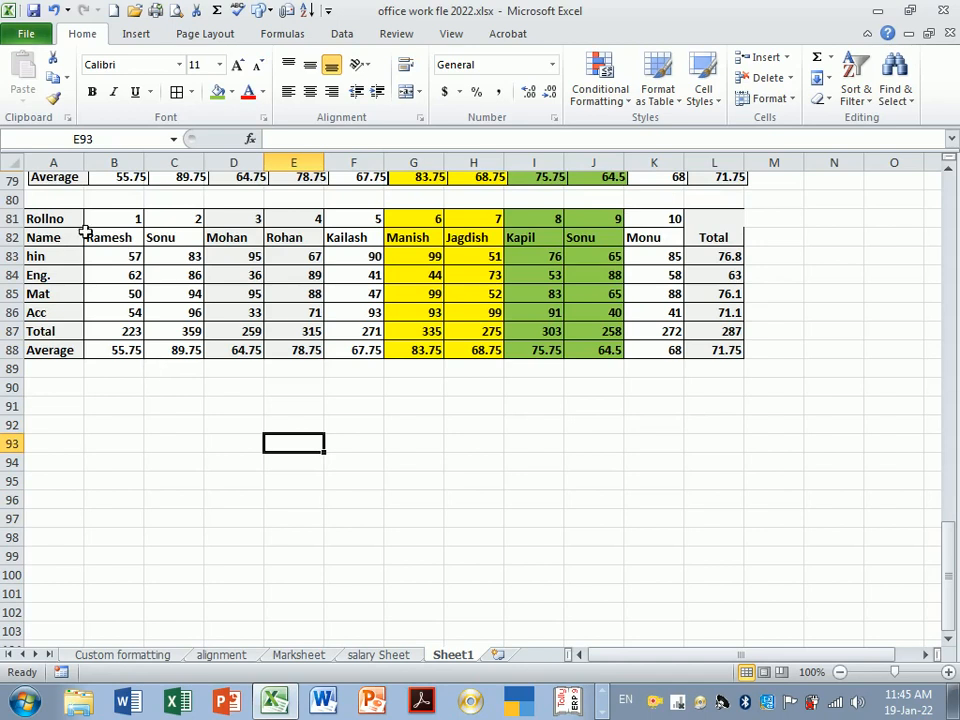
pyautogui.moveTo(70, 221); pyautogui.dragTo(711, 357)
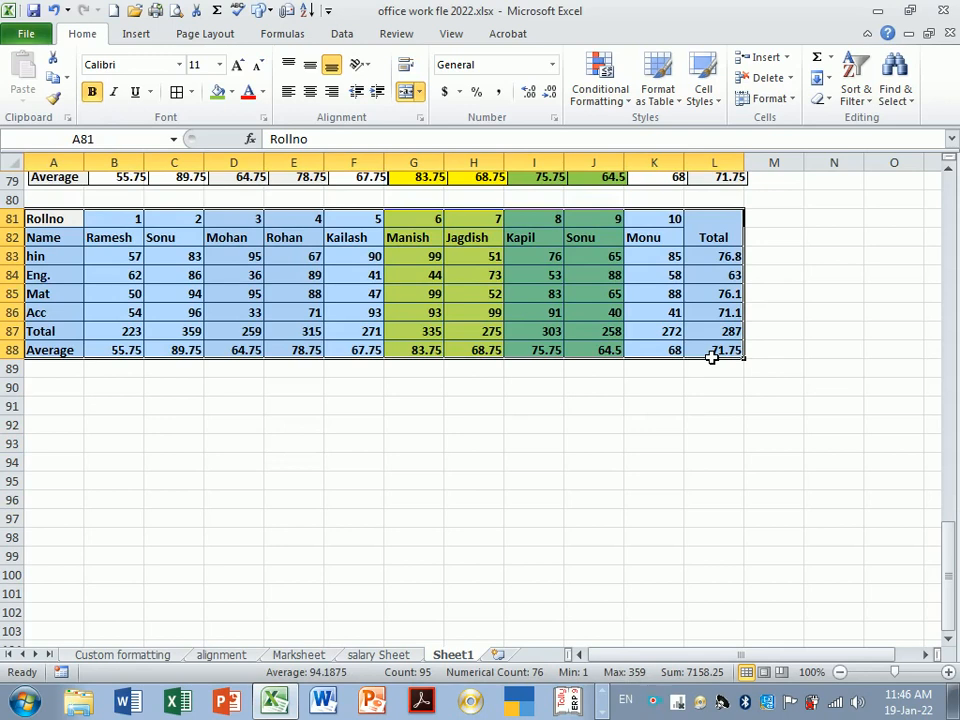
pyautogui.hotkey('ctrl', 'c')
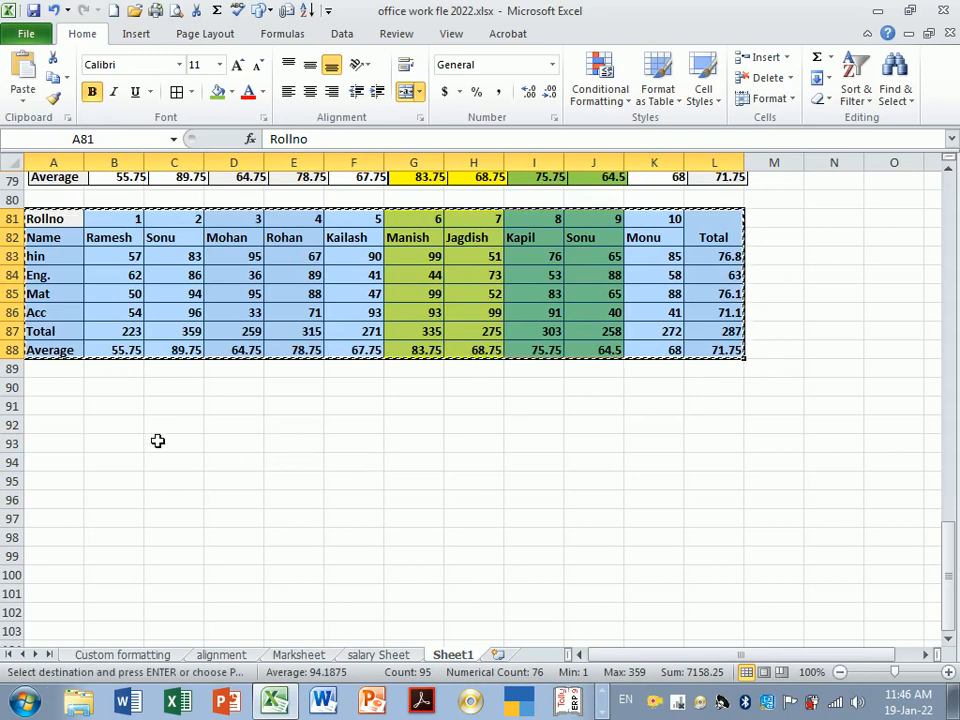
pyautogui.click(68, 395)
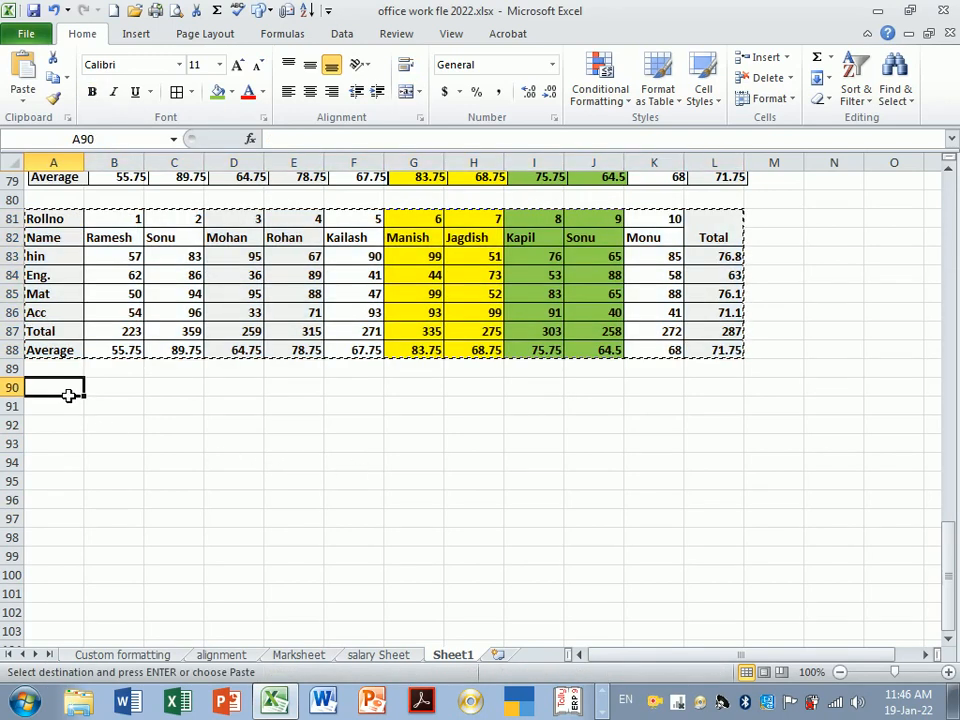
pyautogui.click(23, 97)
pyautogui.click(72, 286)
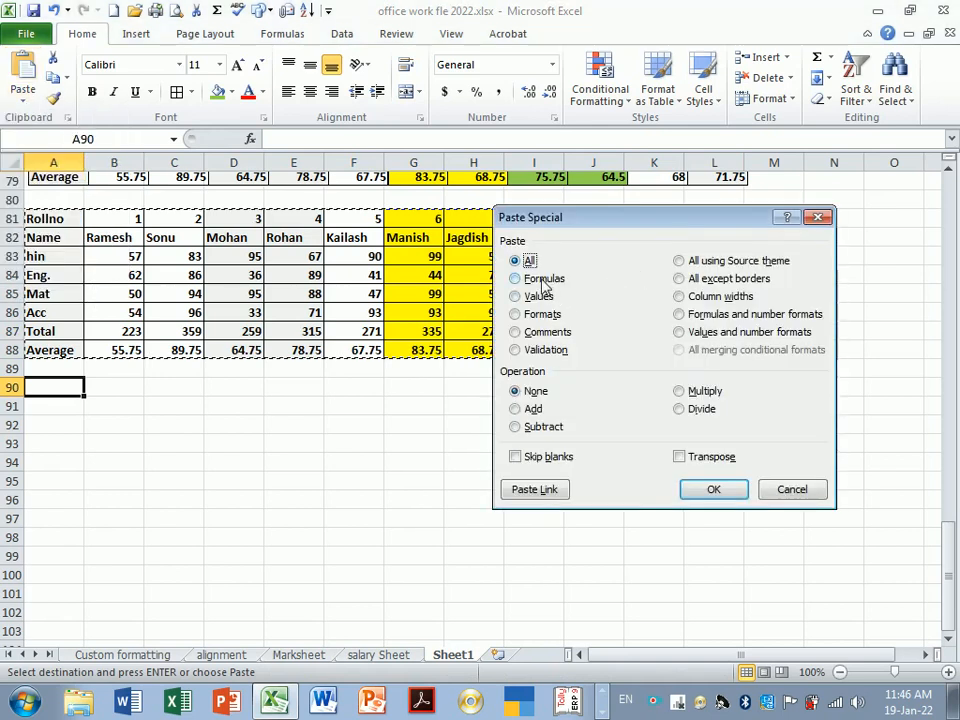
pyautogui.click(709, 489)
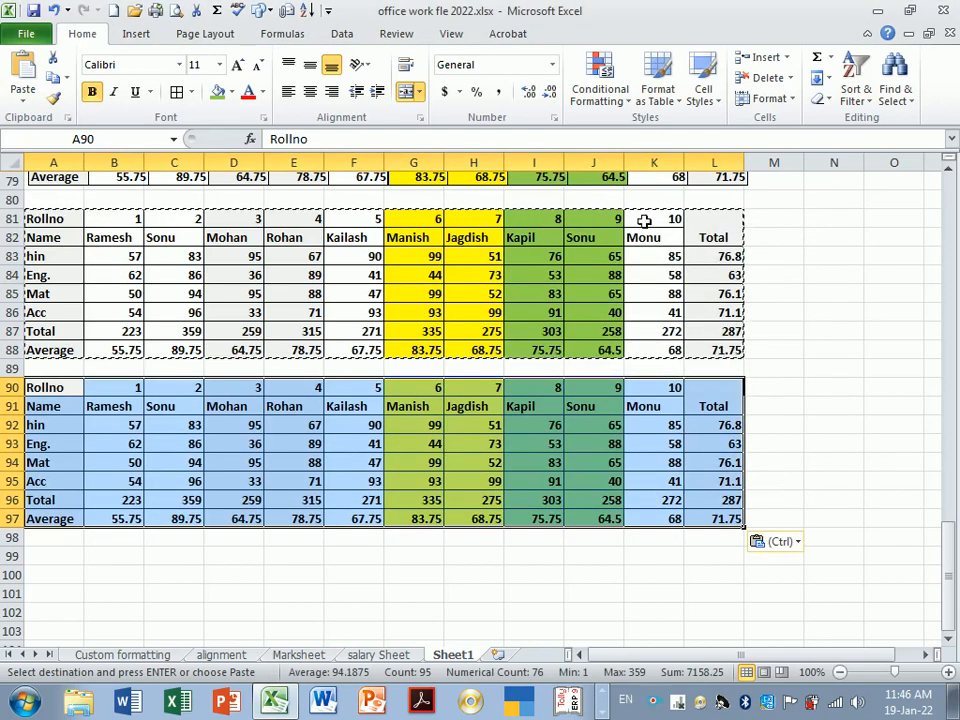
# - Inspect the formula in L92 of the pasted table and leave the cell without changing it
pyautogui.click(709, 432)
pyautogui.doubleClick(702, 427)
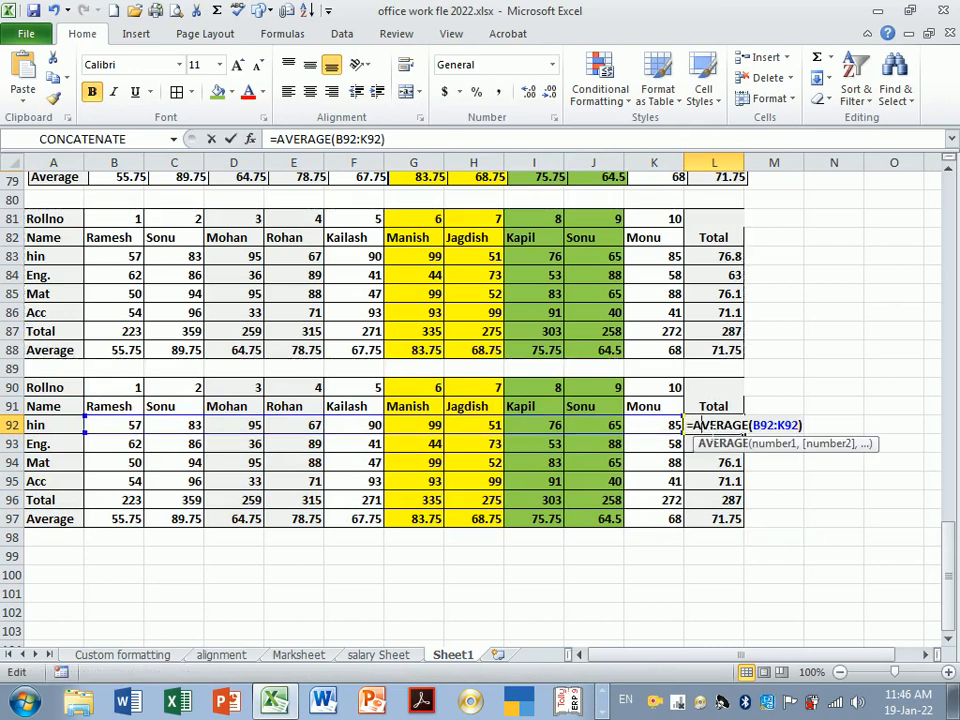
pyautogui.press('Return')
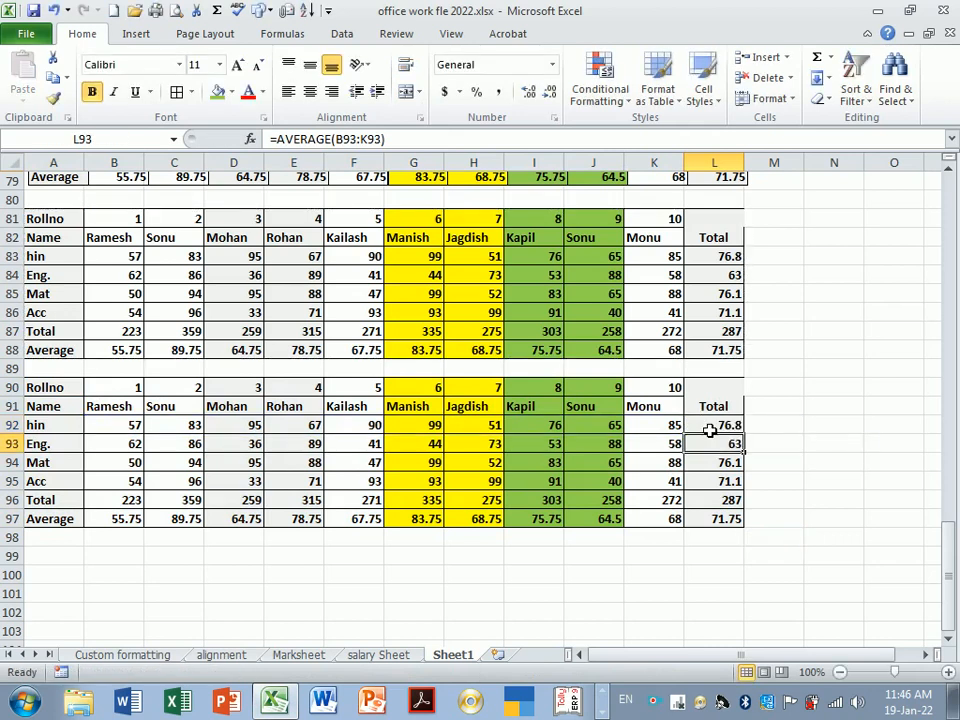
# - Copy the table A90:L97 and paste it at A99 using Paste Special with the Formulas option
pyautogui.scroll(-1, 193, 484)
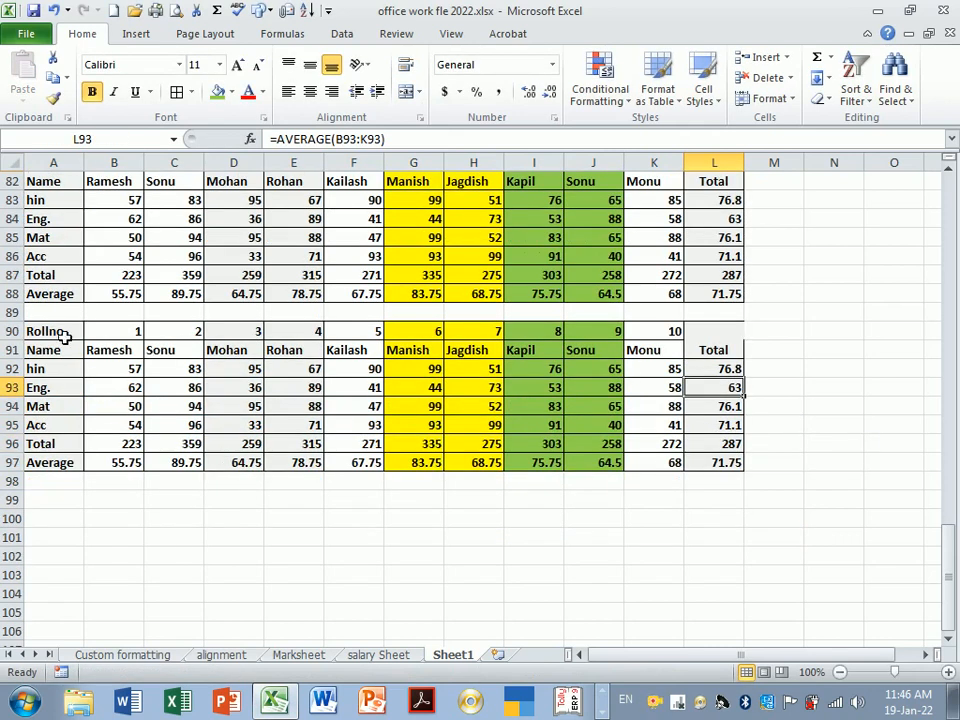
pyautogui.moveTo(66, 334); pyautogui.dragTo(728, 463)
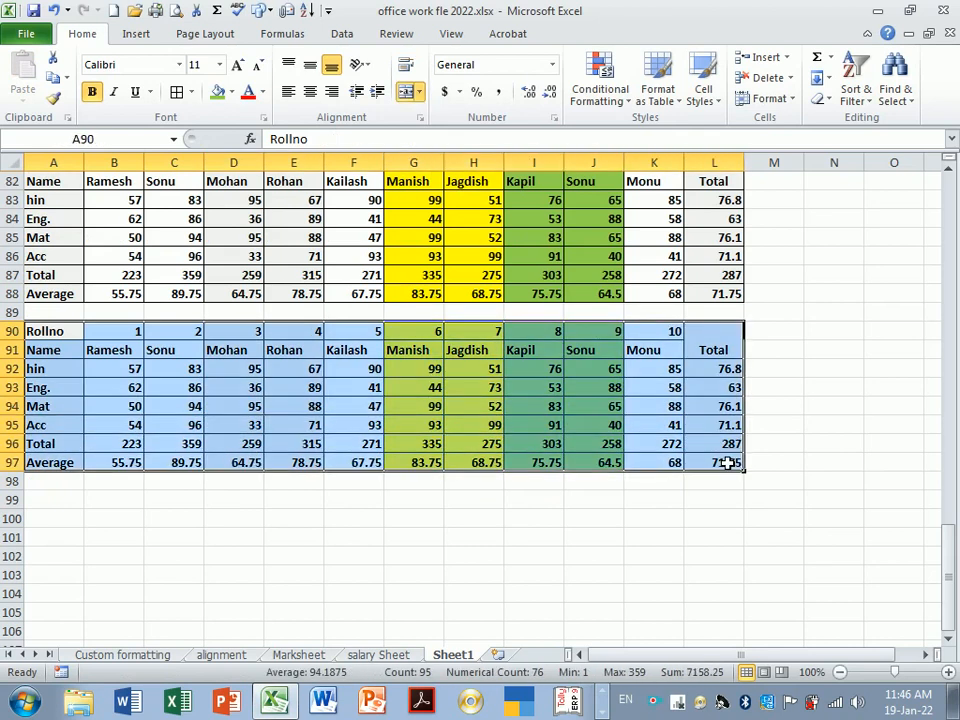
pyautogui.hotkey('ctrl', 'c')
pyautogui.click(82, 501)
pyautogui.scroll(-1, 84, 501)
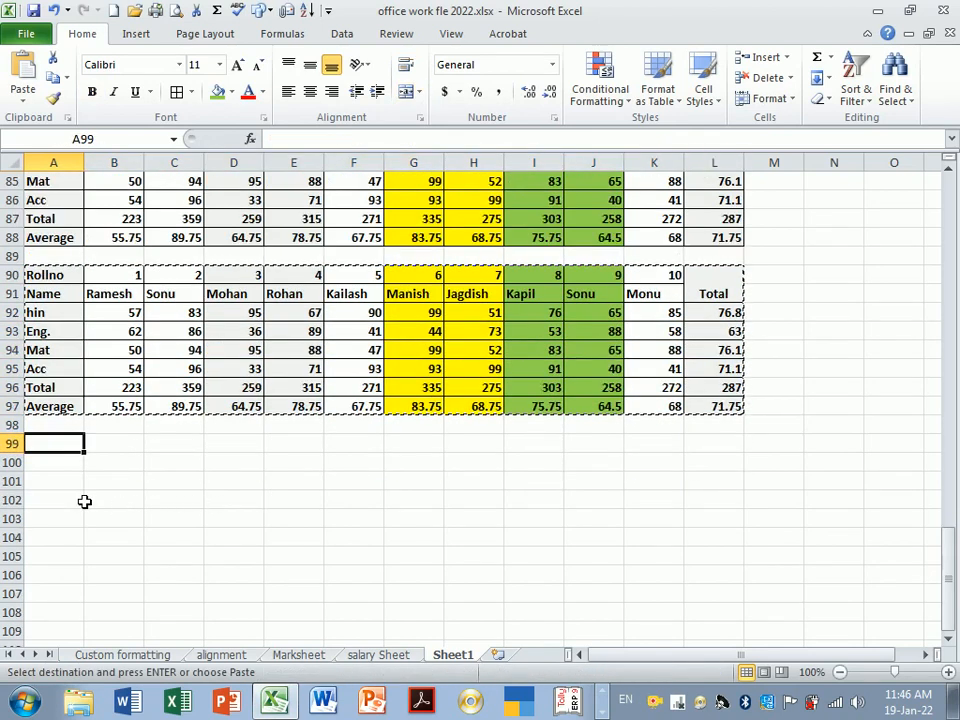
pyautogui.scroll(-1, 84, 501)
pyautogui.click(24, 98)
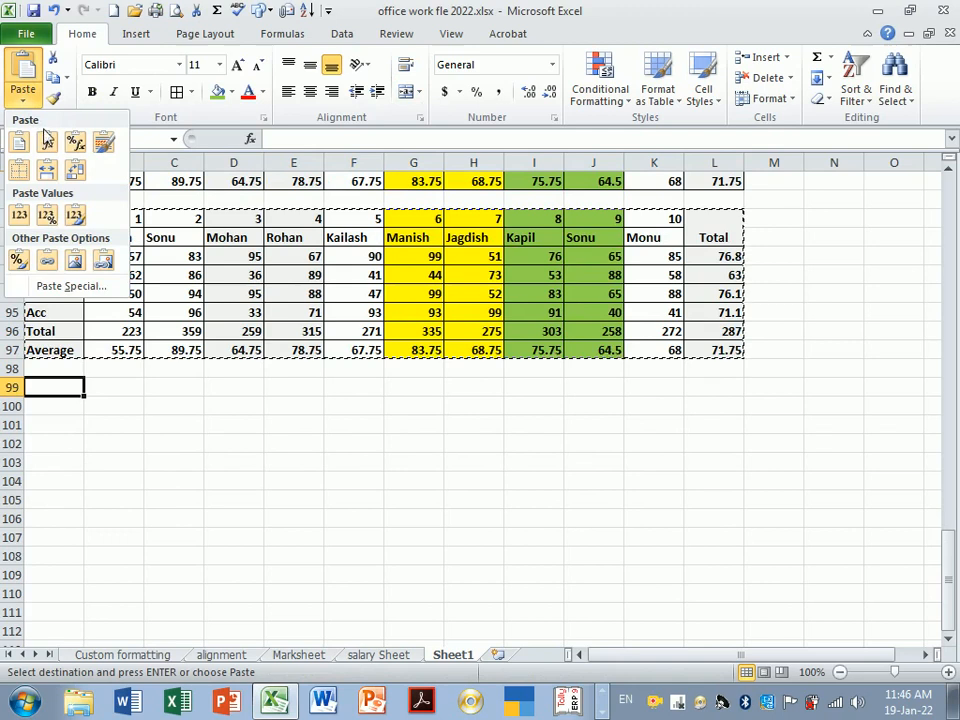
pyautogui.click(72, 287)
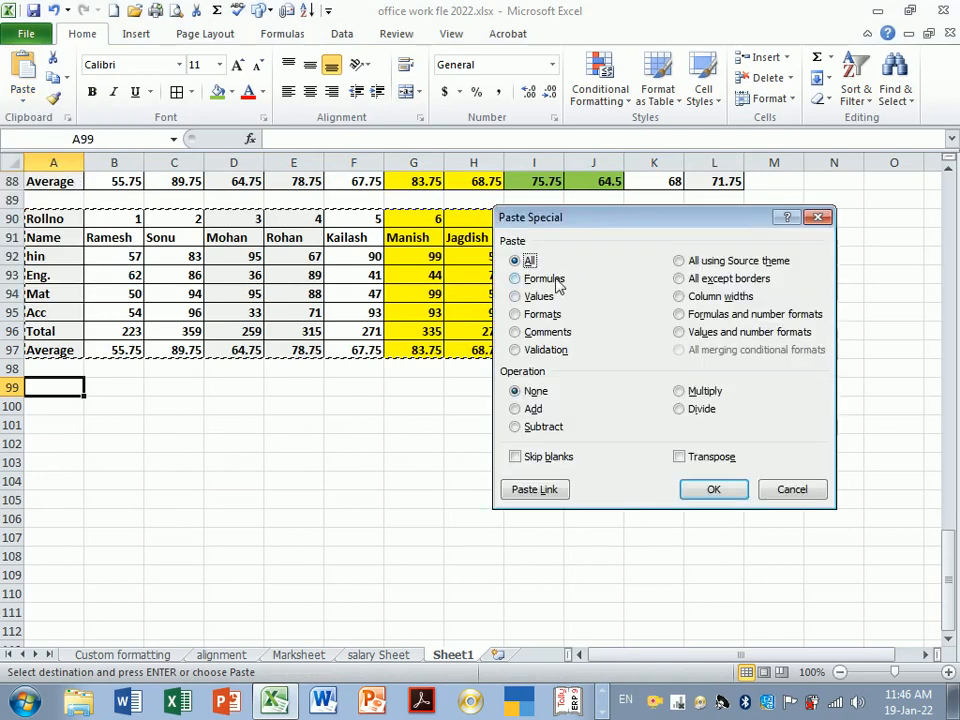
pyautogui.click(552, 280)
pyautogui.click(710, 489)
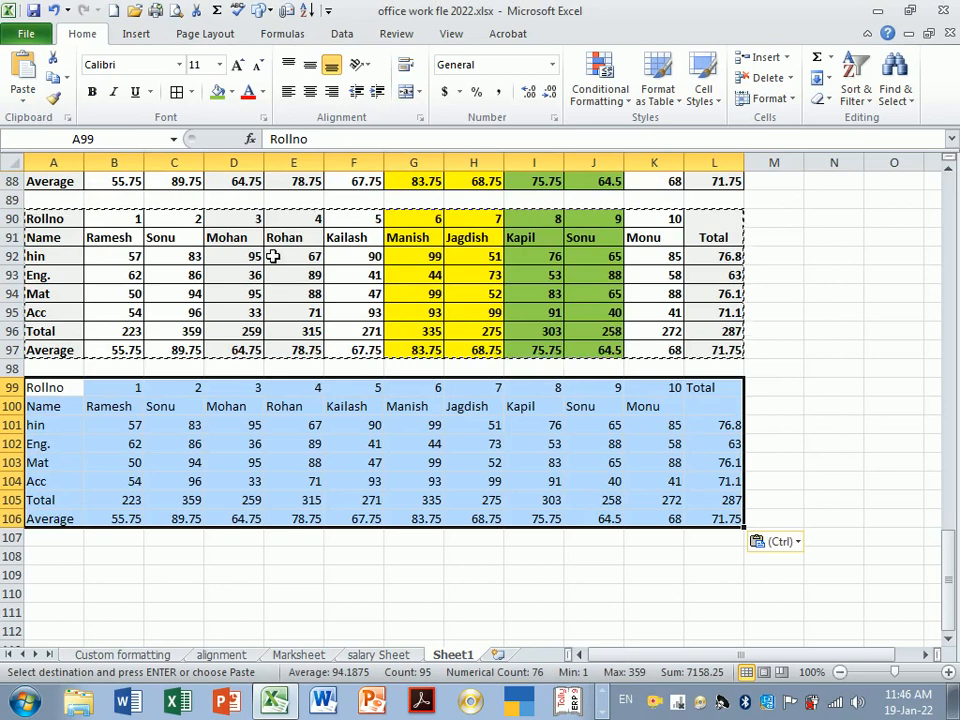
# - Inspect the formula in L101 of the formulas-only table and leave the cell without changing it
pyautogui.click(668, 462)
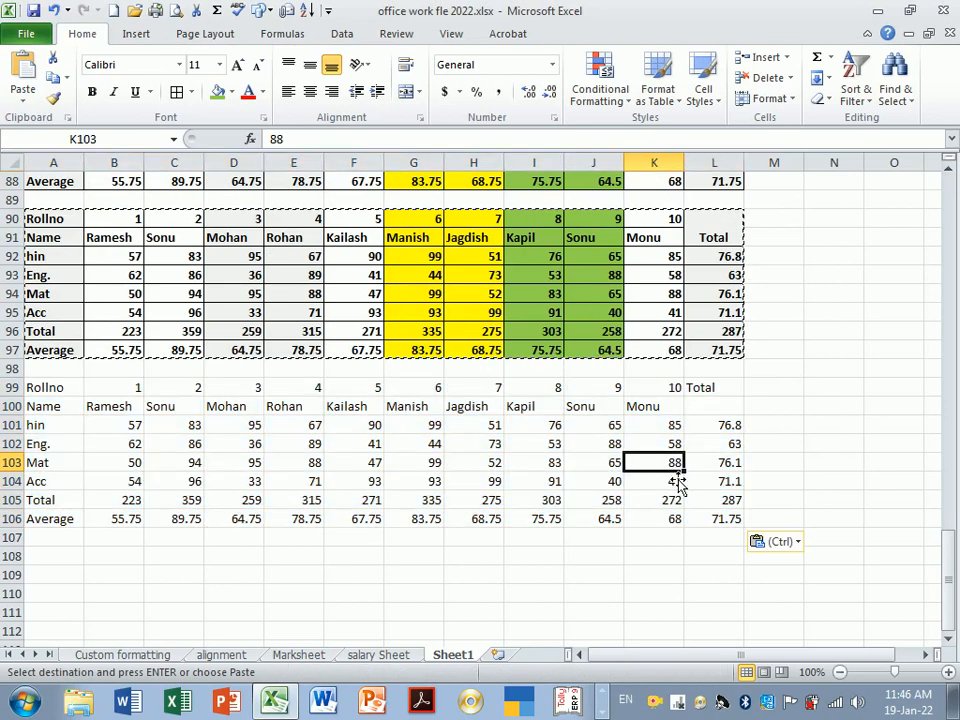
pyautogui.click(735, 426)
pyautogui.doubleClick(735, 426)
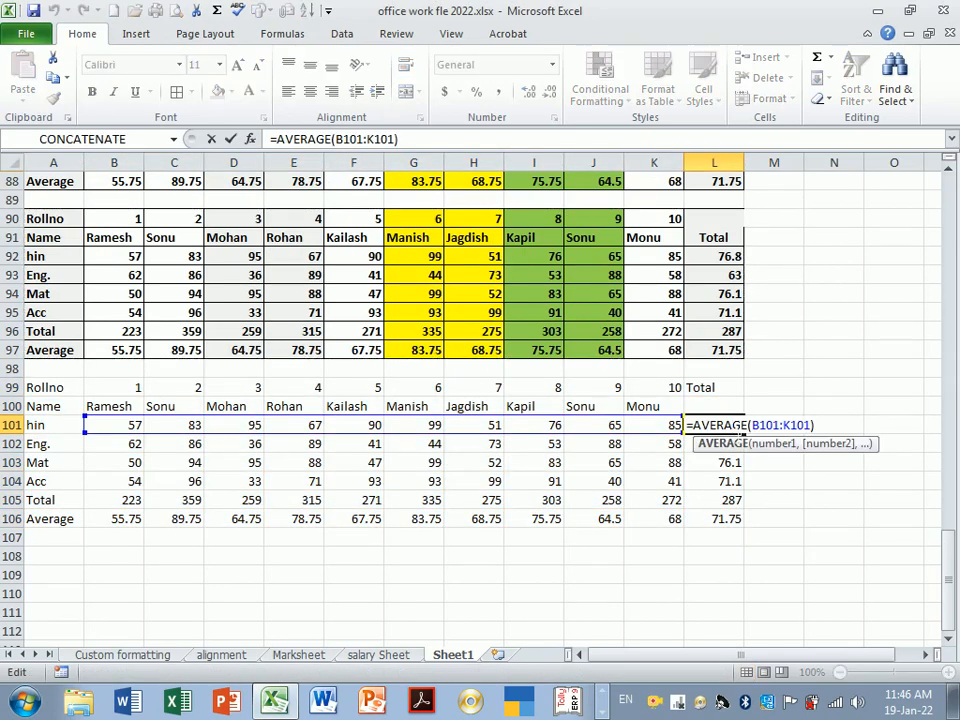
pyautogui.press('Return')
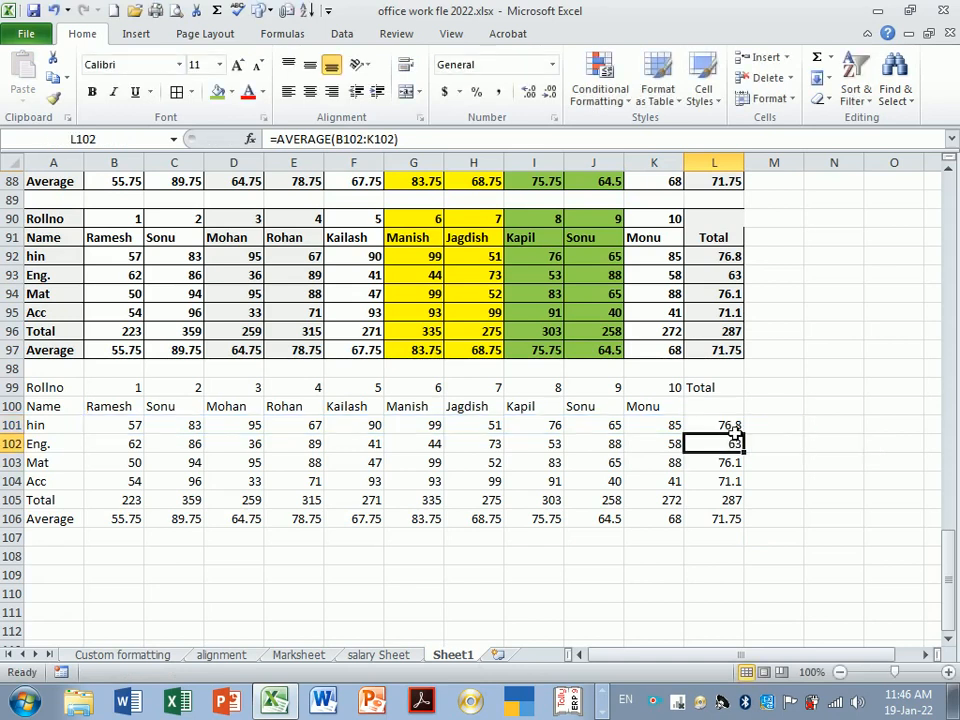
# - Inspect the Total formula in cell K105 and review the unformatted marks table A99:L106
pyautogui.doubleClick(672, 501)
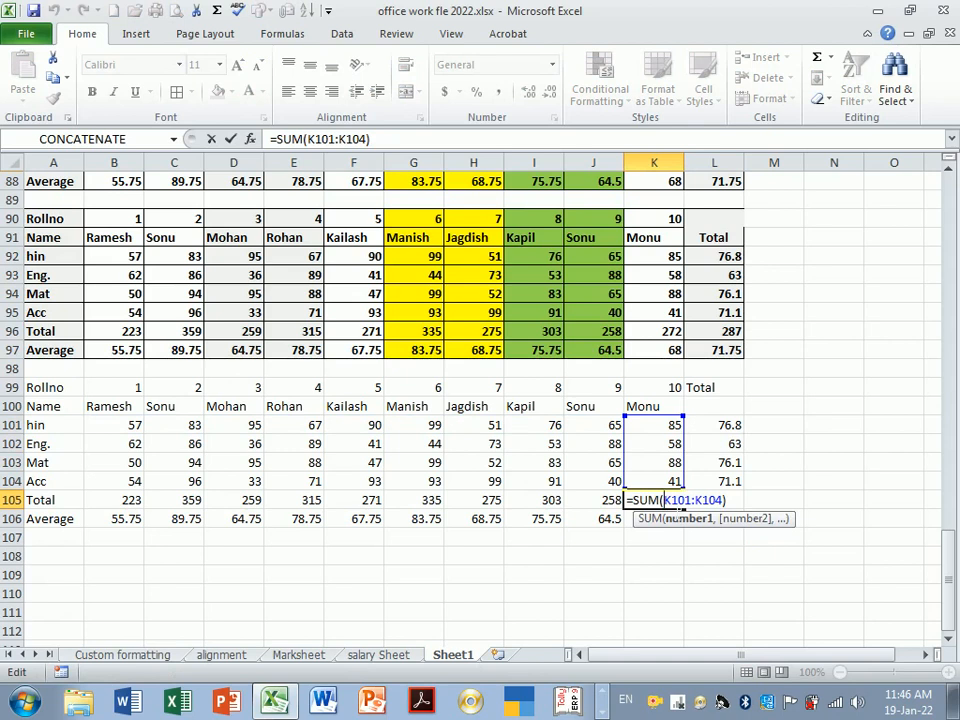
pyautogui.press('Return')
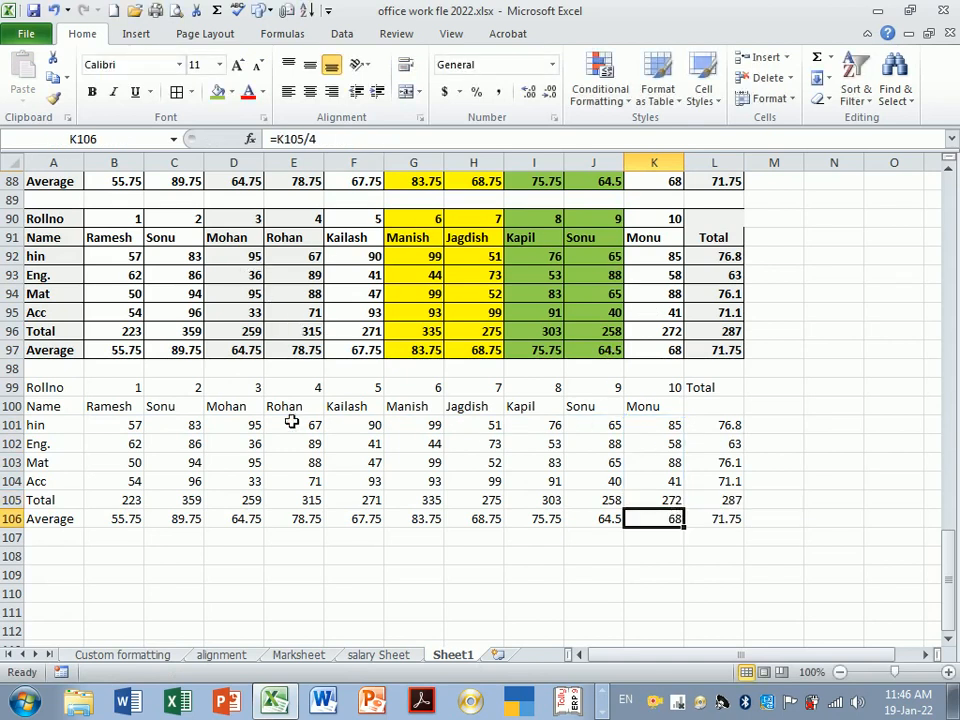
pyautogui.moveTo(80, 395); pyautogui.dragTo(710, 531)
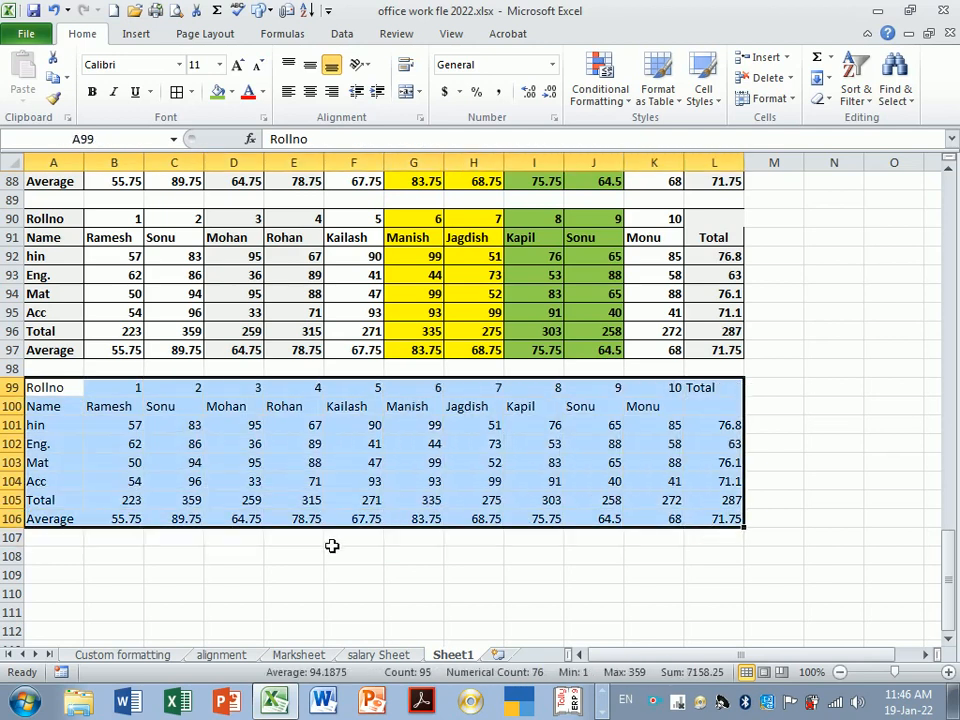
pyautogui.click(345, 578)
# - Copy the formatted marks table A90:L97 and paste only its values at A109 using Paste Special
pyautogui.moveTo(60, 219); pyautogui.dragTo(698, 353)
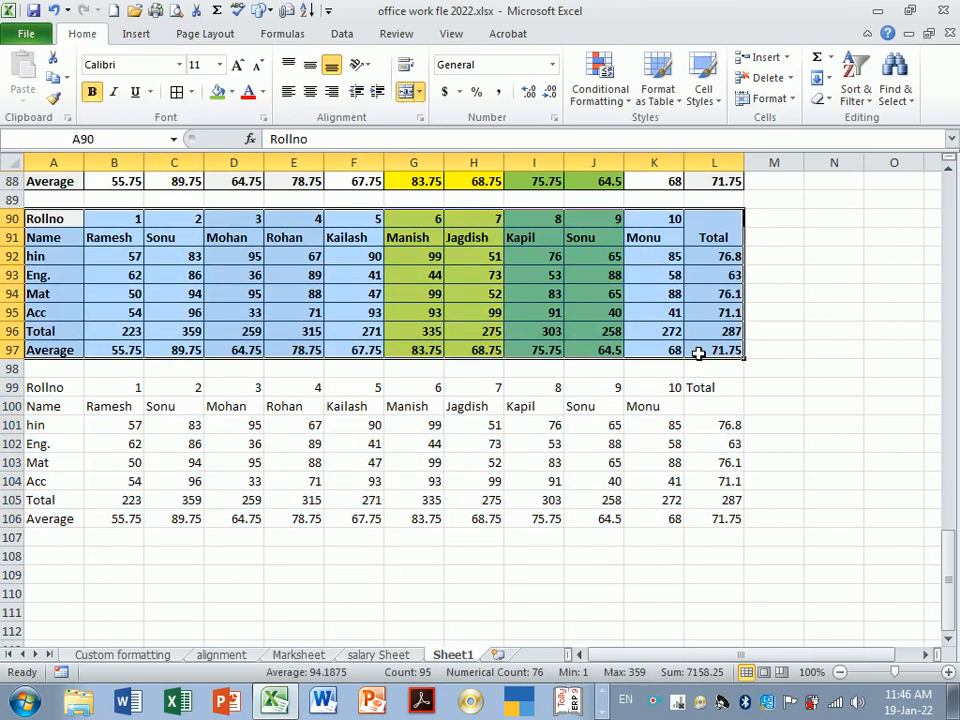
pyautogui.hotkey('ctrl', 'c')
pyautogui.scroll(-3, 97, 586)
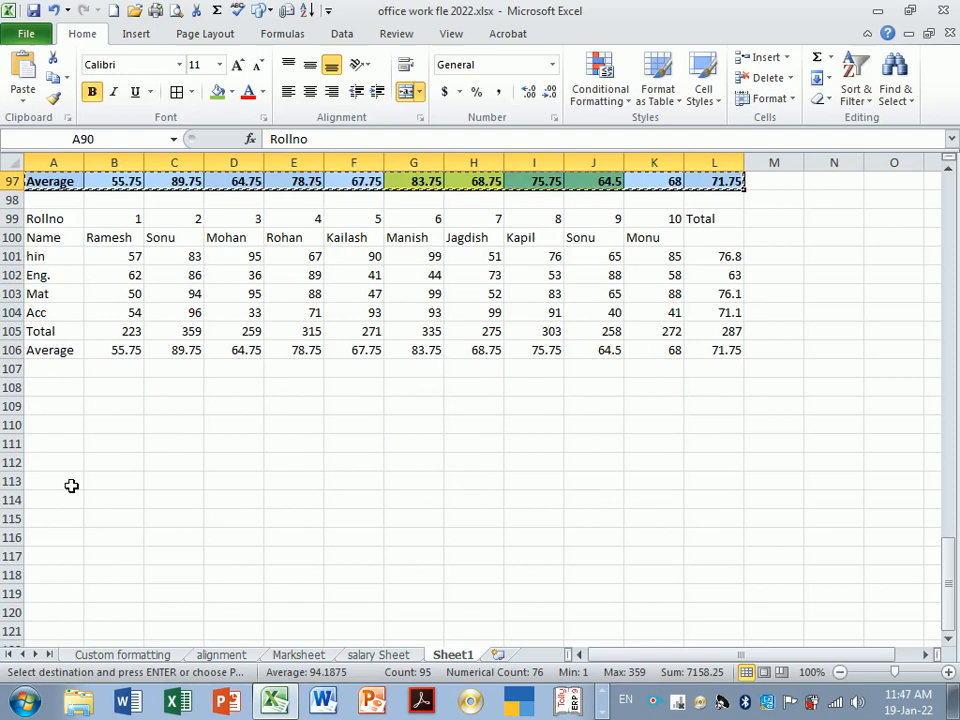
pyautogui.click(56, 405)
pyautogui.click(23, 92)
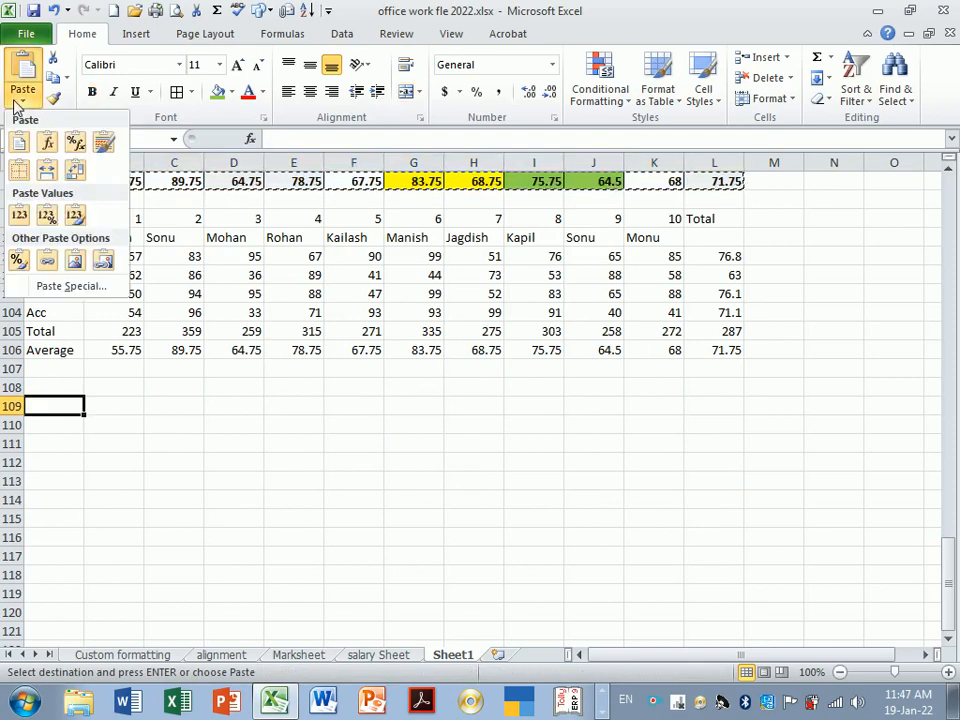
pyautogui.click(71, 286)
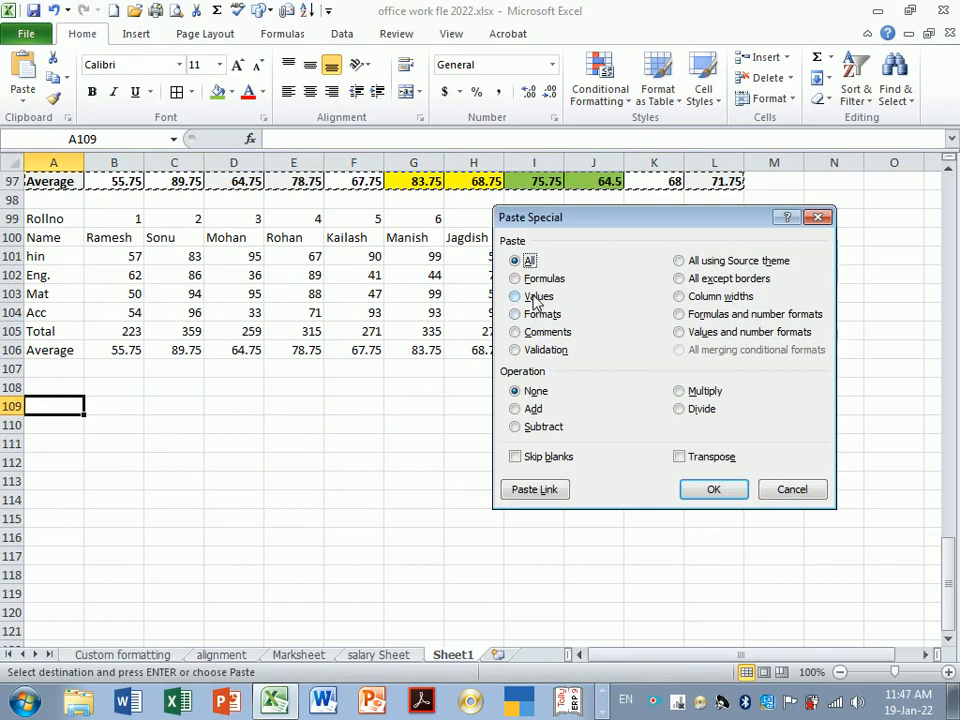
pyautogui.click(535, 298)
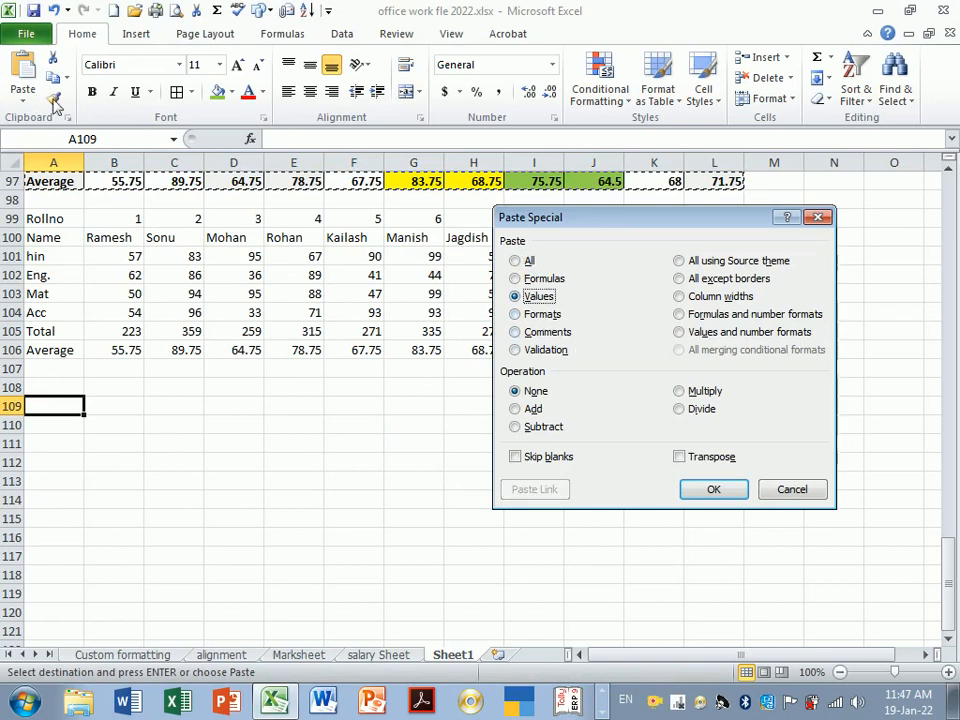
pyautogui.click(711, 488)
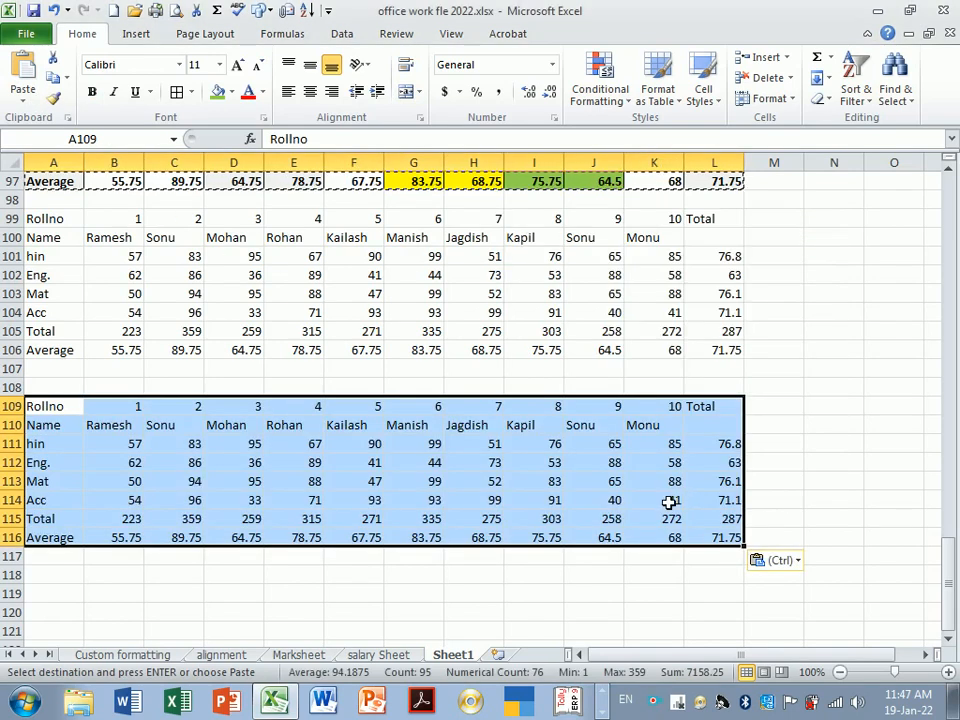
# - Check whether cells L112, L111 and K115 of the pasted table hold plain values or formulas
pyautogui.click(727, 468)
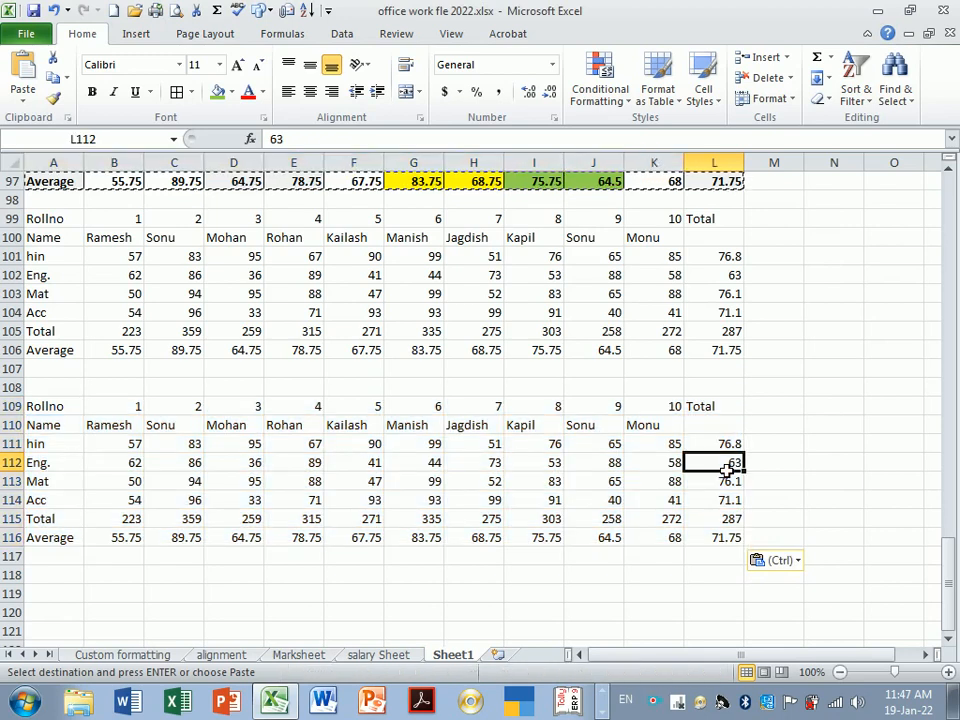
pyautogui.doubleClick(728, 443)
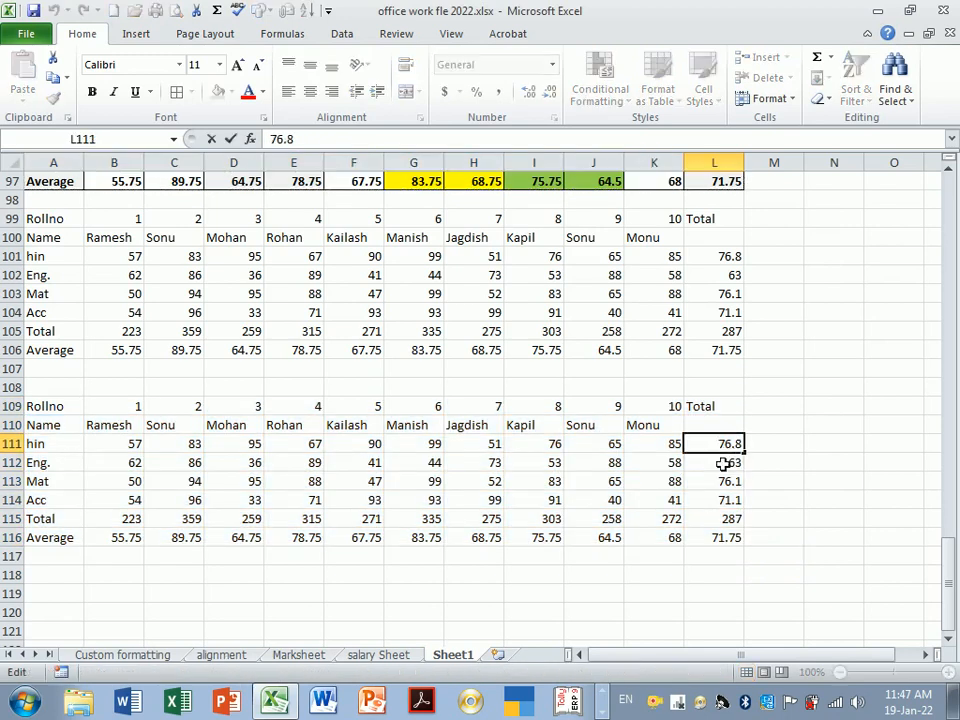
pyautogui.click(723, 463)
pyautogui.doubleClick(670, 519)
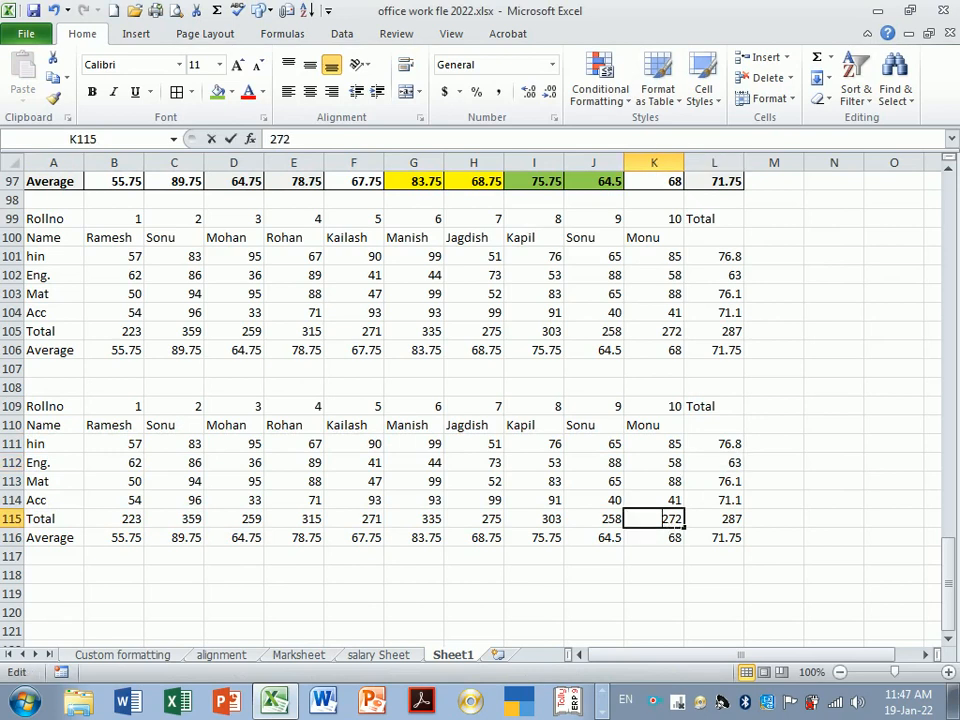
pyautogui.click(671, 555)
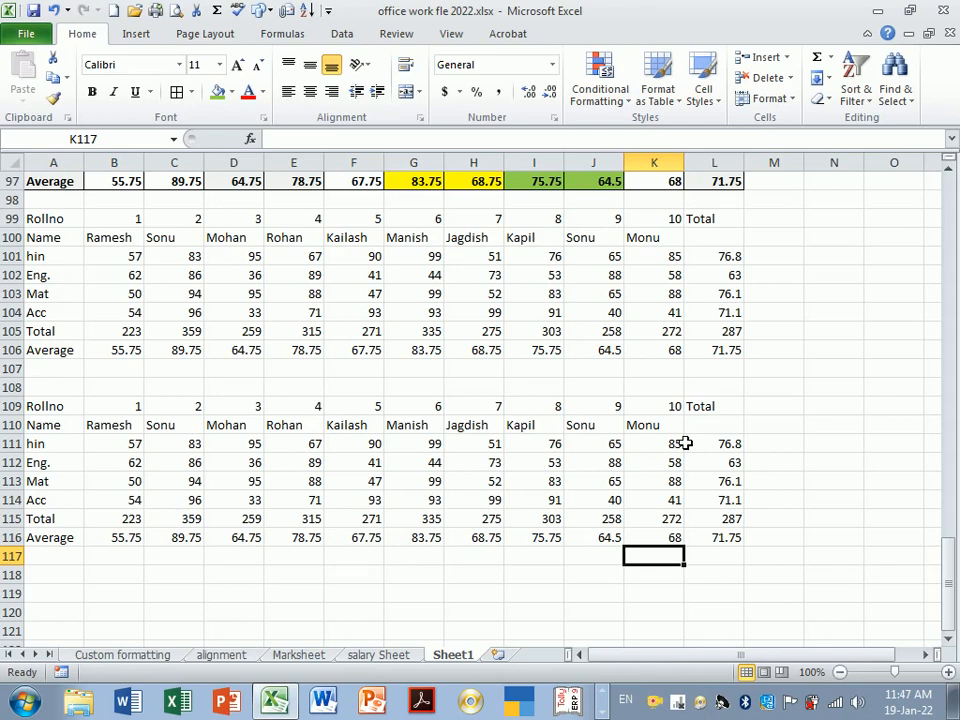
# - Copy the marks table A90:L97 again and paste only its formats at A118 using Paste Special
pyautogui.scroll(-1, 685, 443)
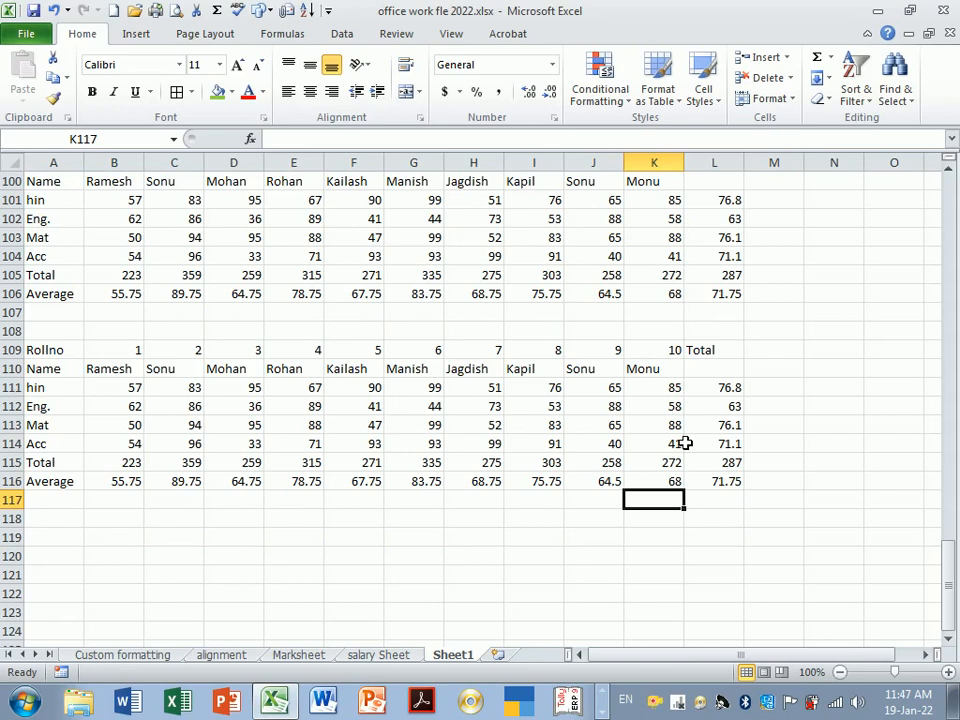
pyautogui.scroll(-3, 685, 443)
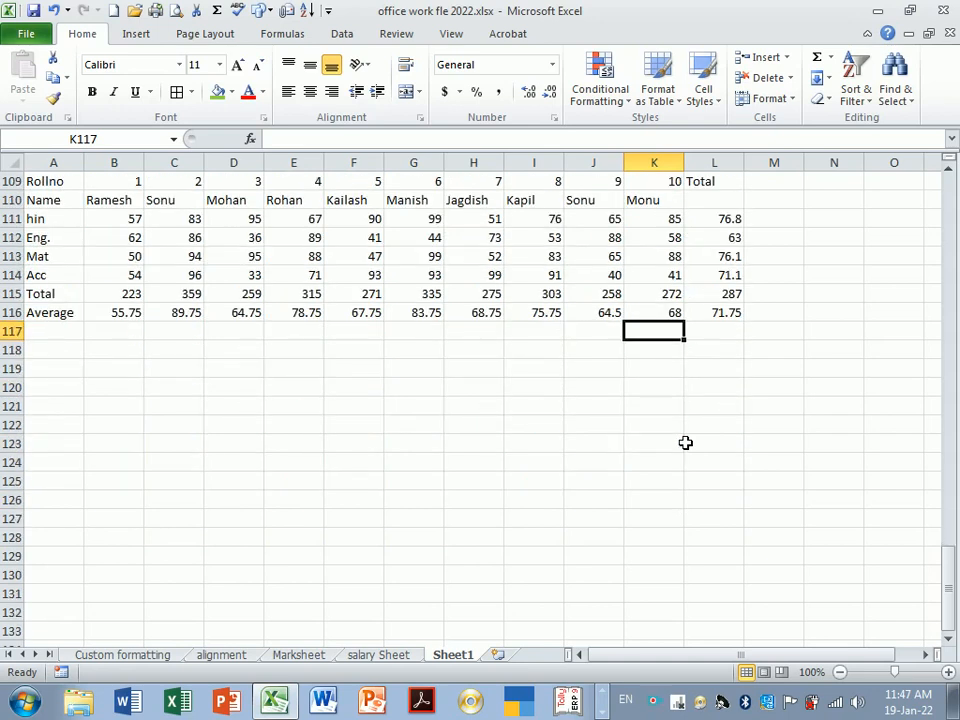
pyautogui.scroll(8, 685, 443)
pyautogui.scroll(1, 685, 443)
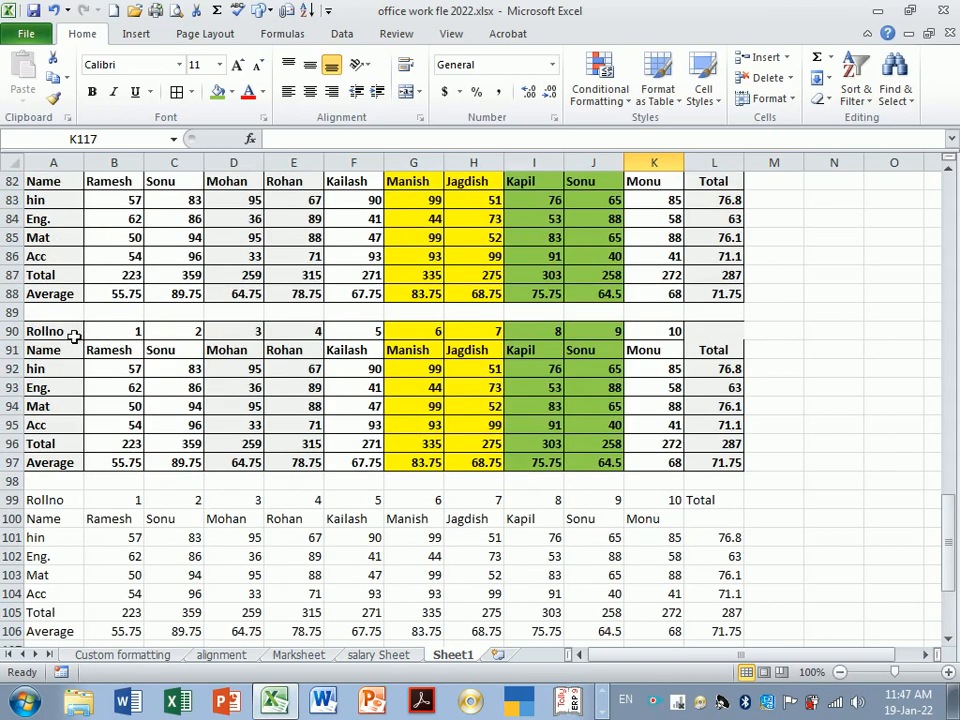
pyautogui.moveTo(75, 336); pyautogui.dragTo(710, 468)
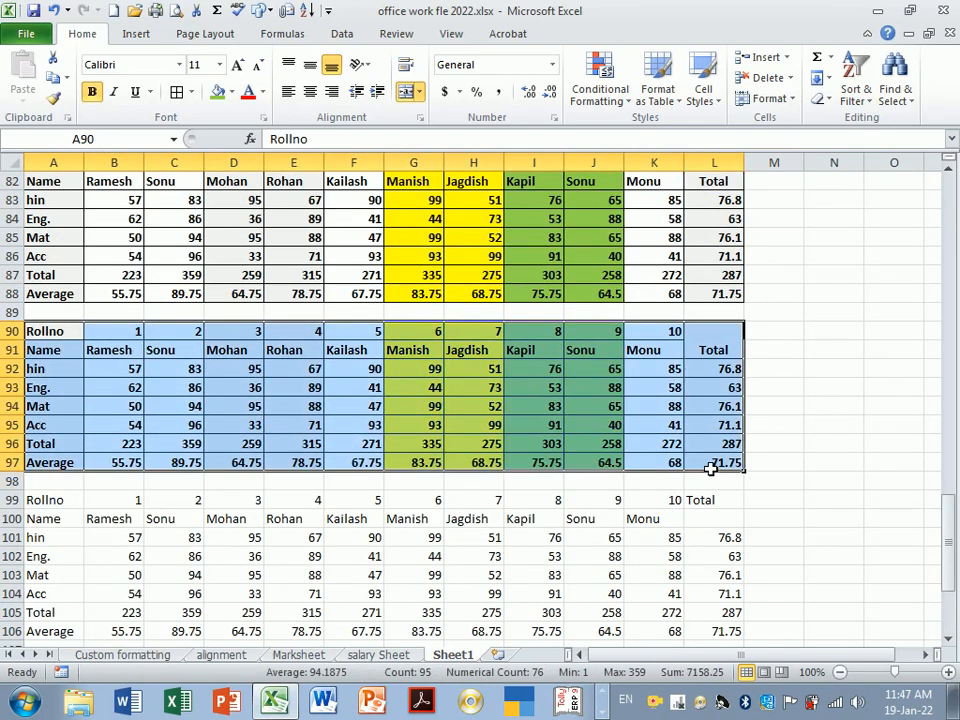
pyautogui.hotkey('ctrl', 'c')
pyautogui.scroll(-8, 643, 508)
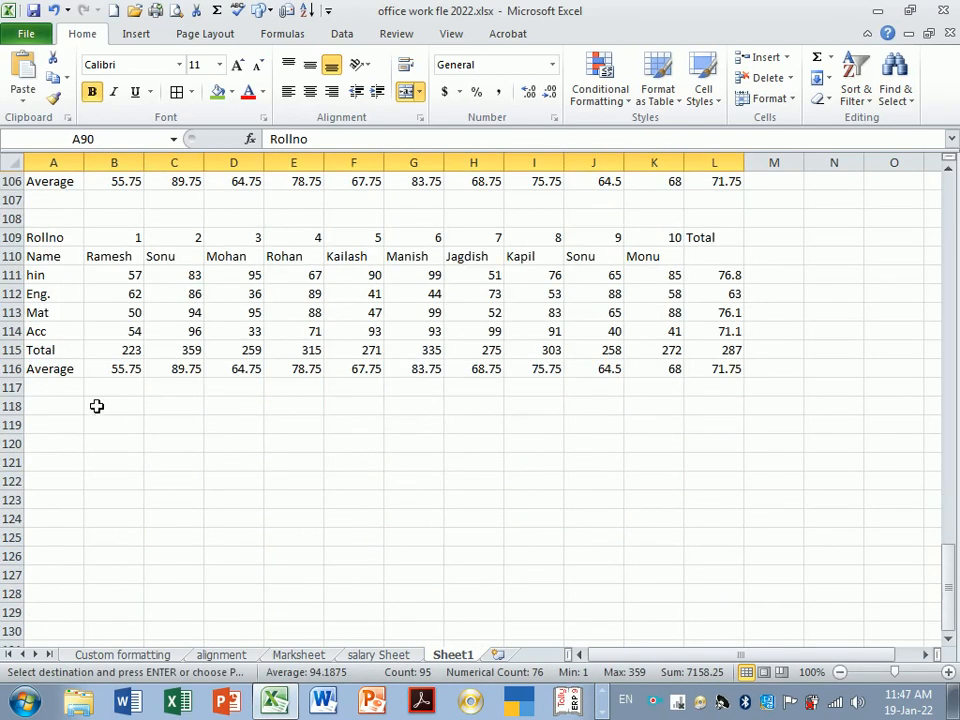
pyautogui.click(60, 406)
pyautogui.click(22, 96)
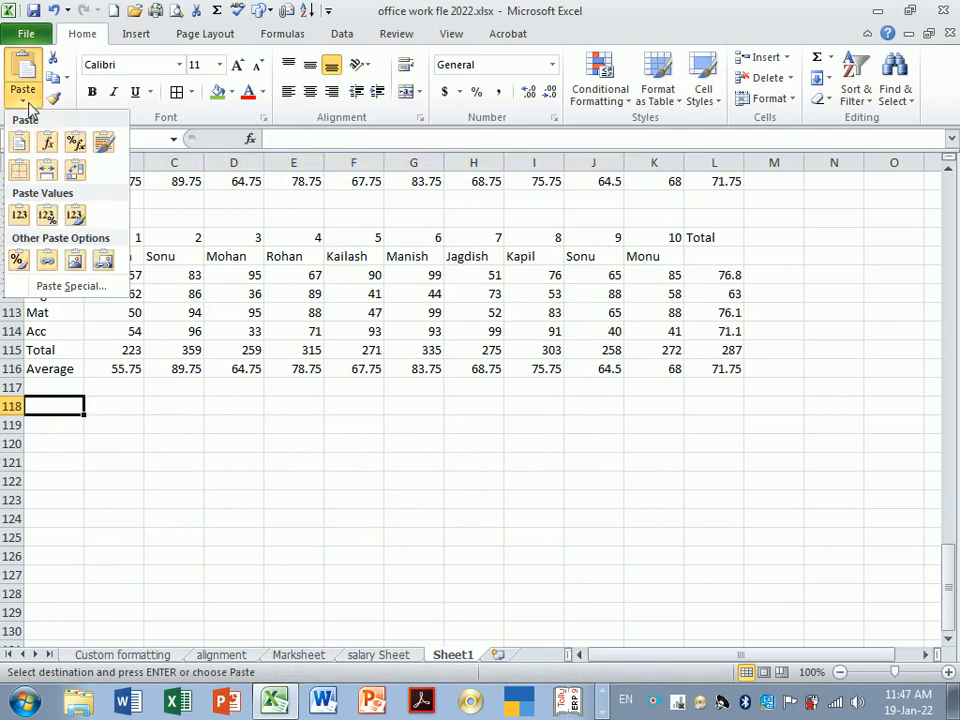
pyautogui.click(70, 285)
pyautogui.click(543, 316)
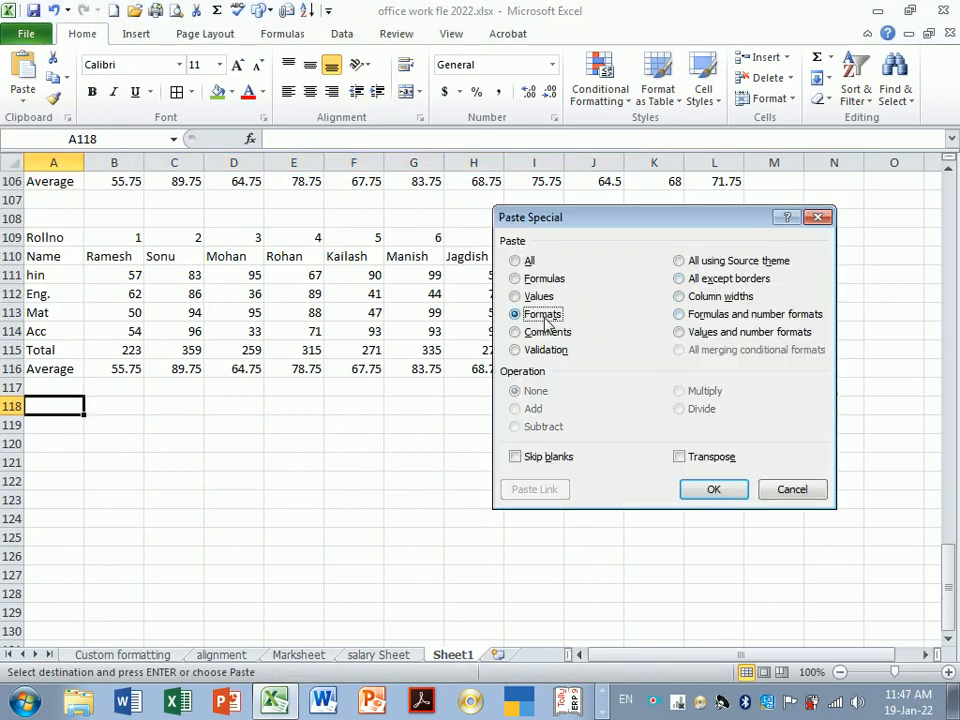
pyautogui.click(713, 488)
pyautogui.click(540, 484)
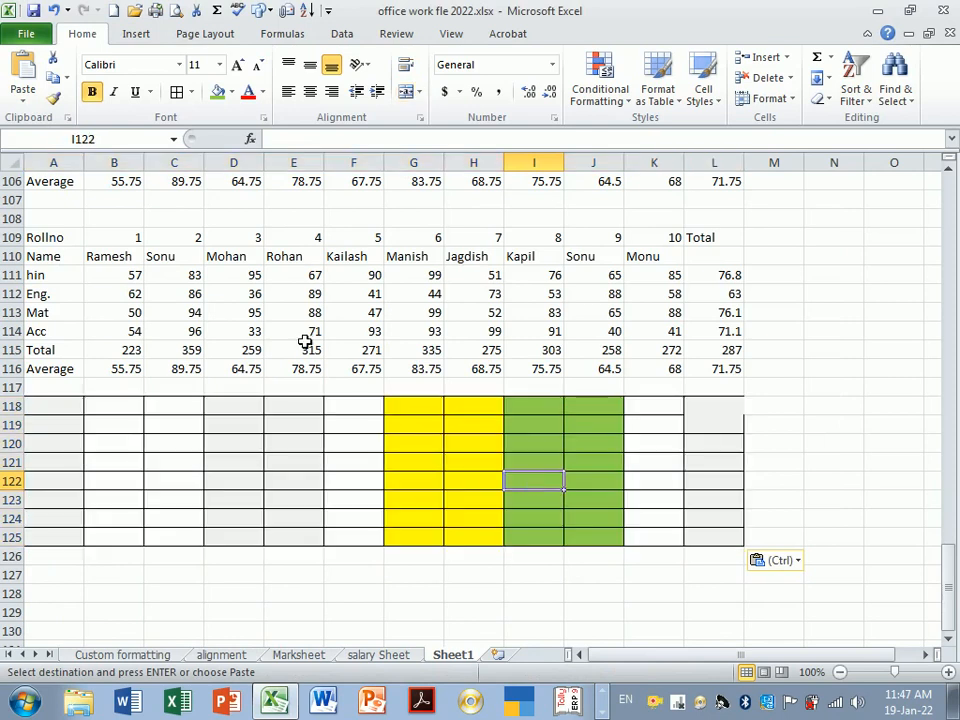
pyautogui.click(22, 92)
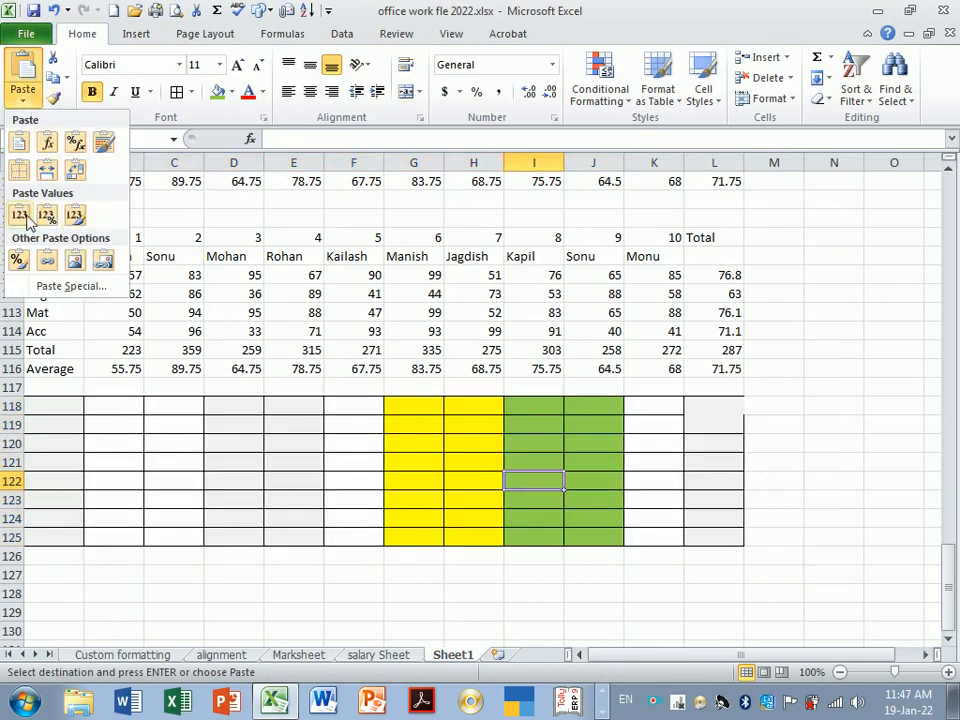
pyautogui.click(611, 429)
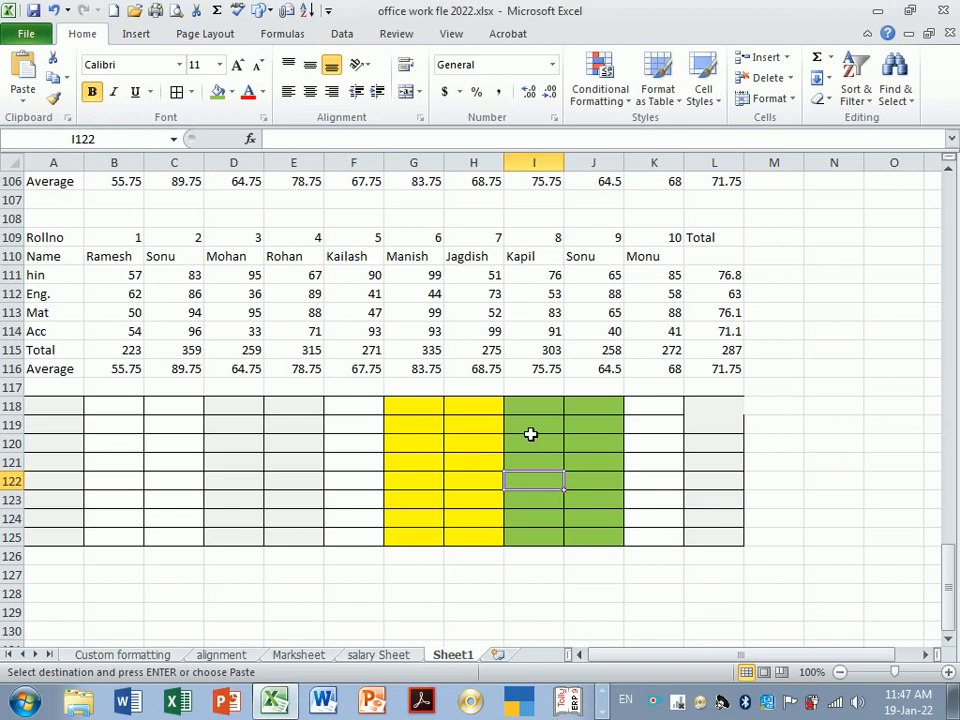
# - Copy the marks table A90:L97 and paste it at A128 with the Paste Special option All using Source theme
pyautogui.scroll(-2, 535, 455)
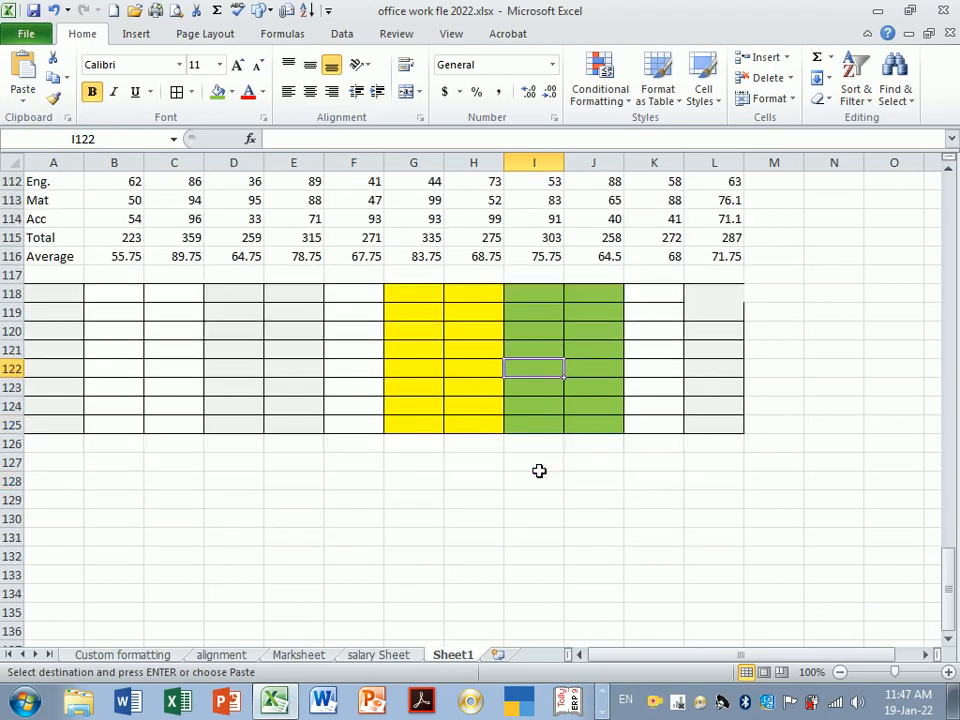
pyautogui.scroll(7, 534, 480)
pyautogui.scroll(1, 441, 375)
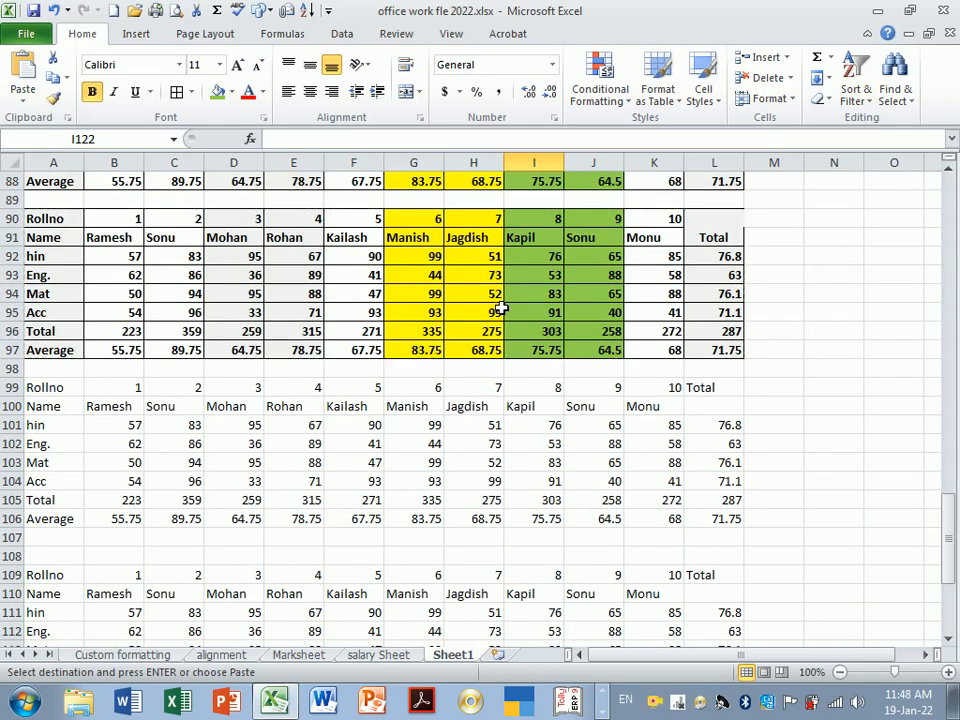
pyautogui.moveTo(60, 219); pyautogui.dragTo(699, 360)
pyautogui.hotkey('ctrl', 'c')
pyautogui.scroll(-10, 636, 414)
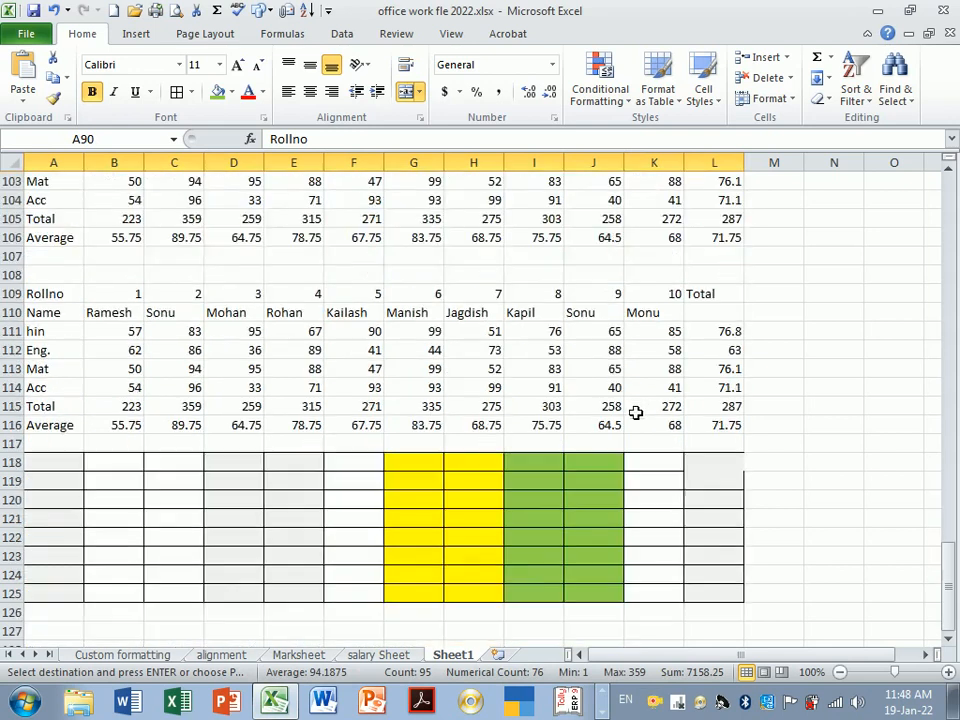
pyautogui.click(75, 368)
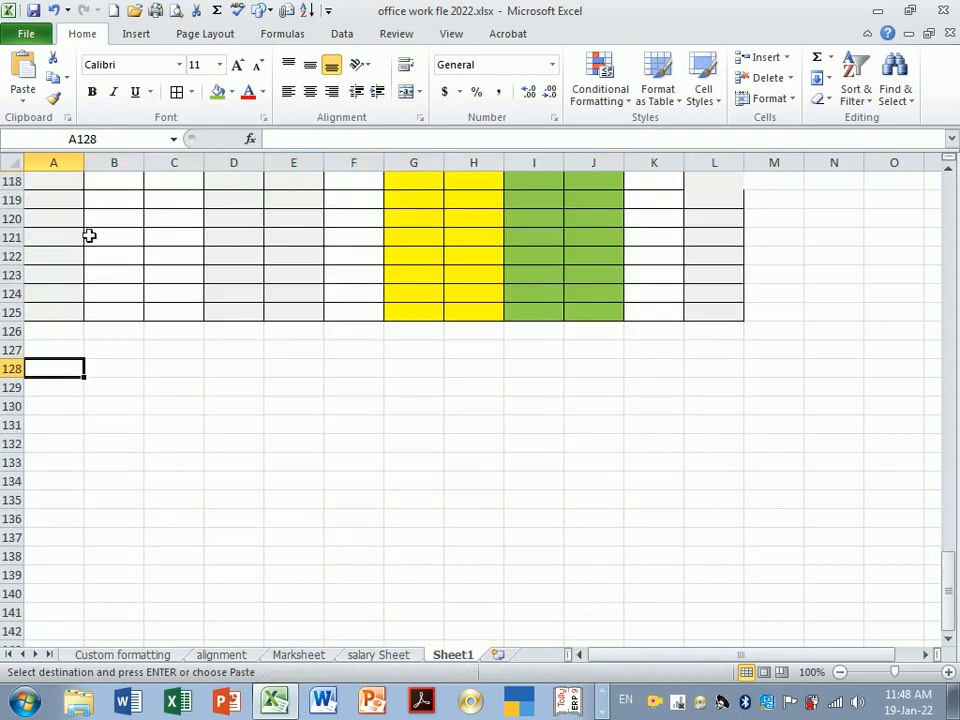
pyautogui.click(25, 95)
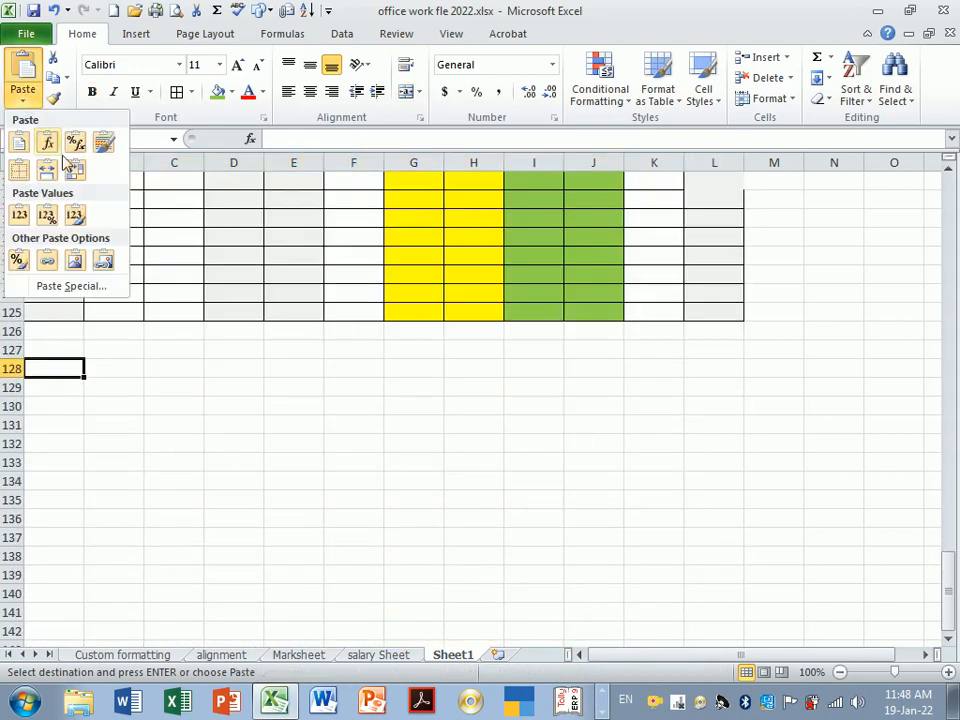
pyautogui.click(88, 283)
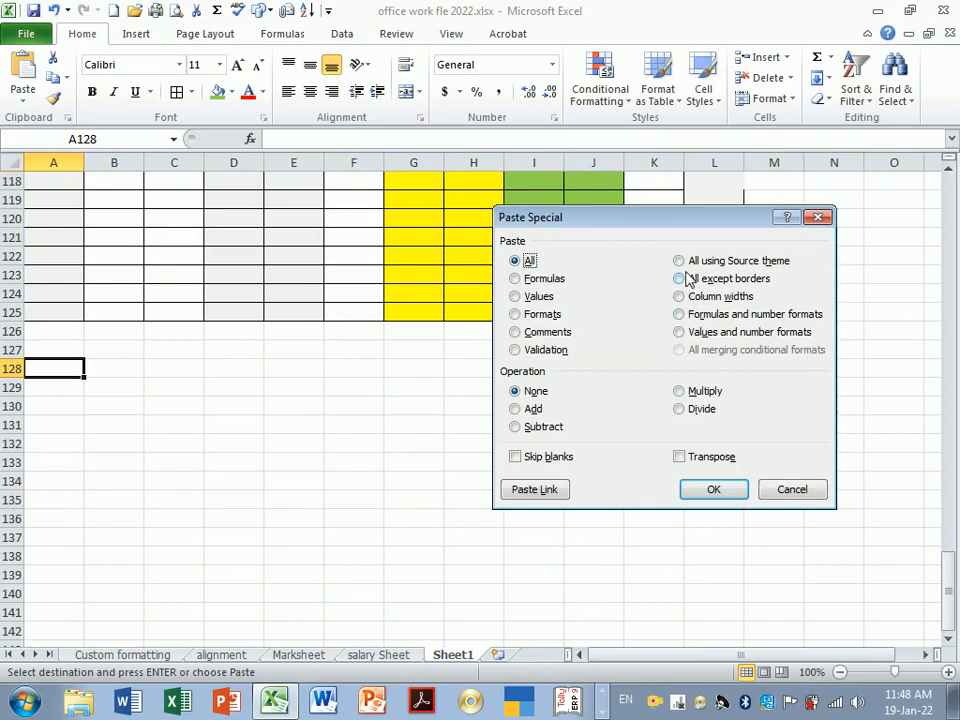
pyautogui.click(680, 261)
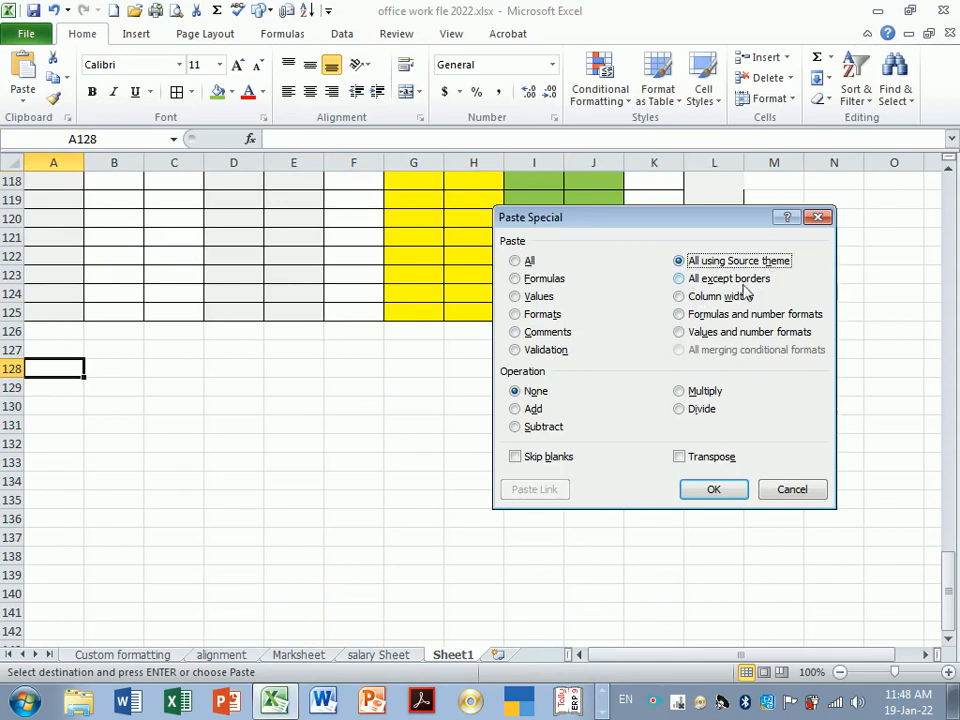
pyautogui.click(716, 492)
# - Check the contents of cells K132, L132, L131 and L130 in the table pasted with the source theme
pyautogui.click(678, 446)
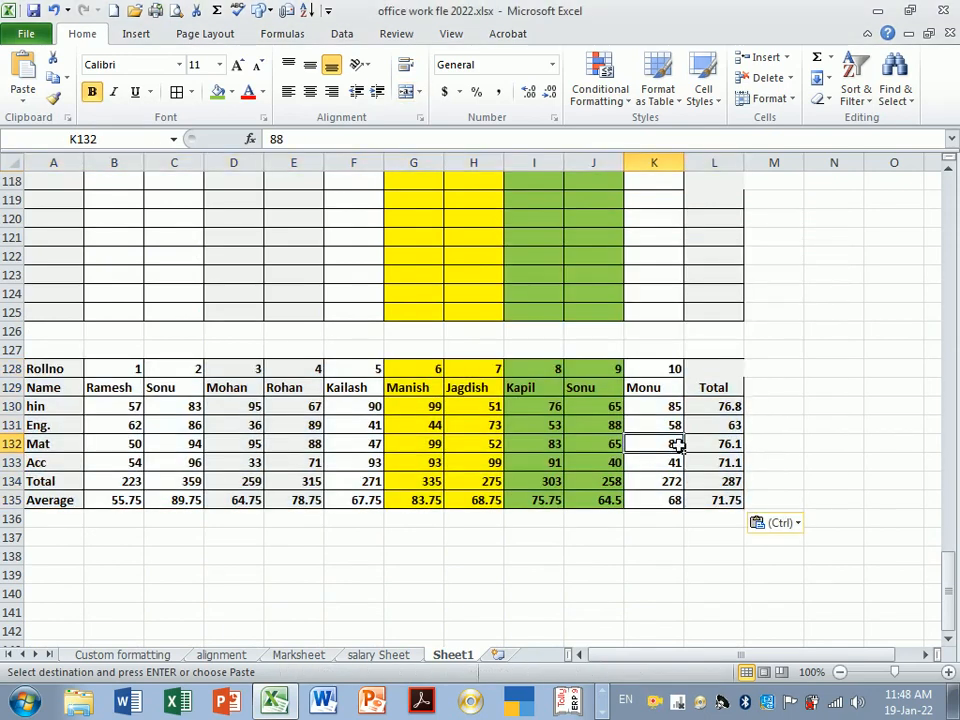
pyautogui.click(714, 446)
pyautogui.click(724, 423)
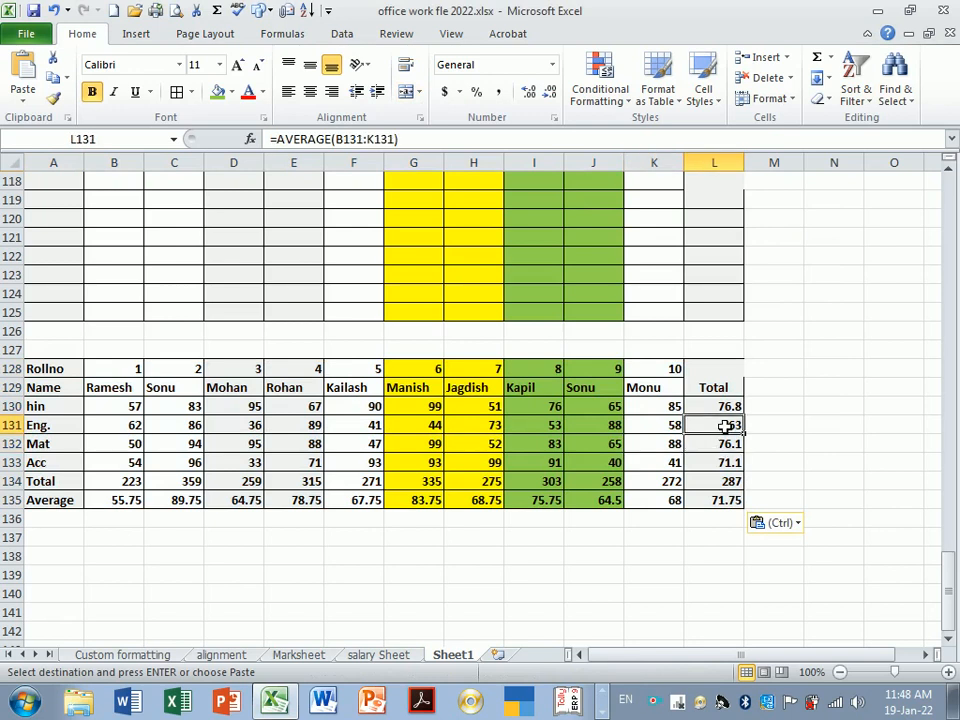
pyautogui.click(724, 413)
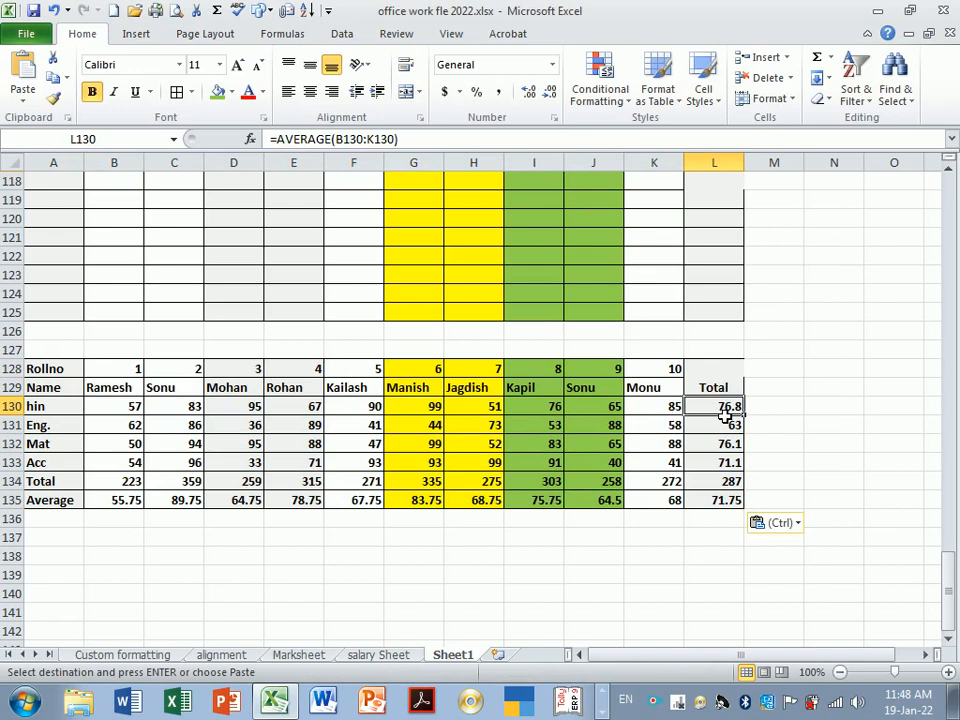
# - Paste the copied marks table at A137 using the Paste Special option All except borders
pyautogui.scroll(-3, 725, 413)
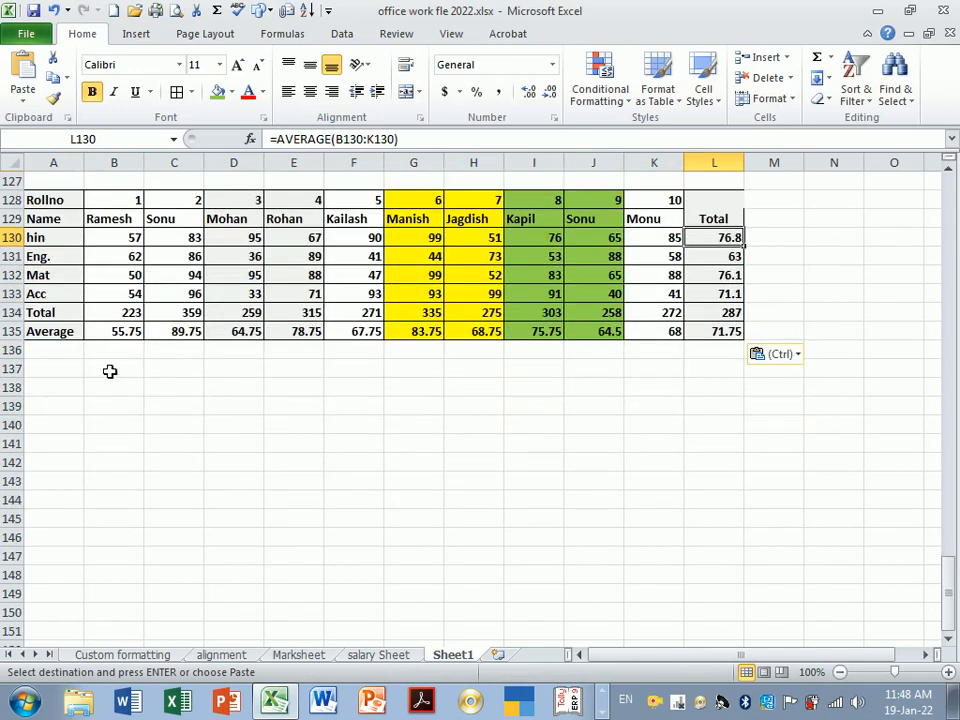
pyautogui.click(68, 372)
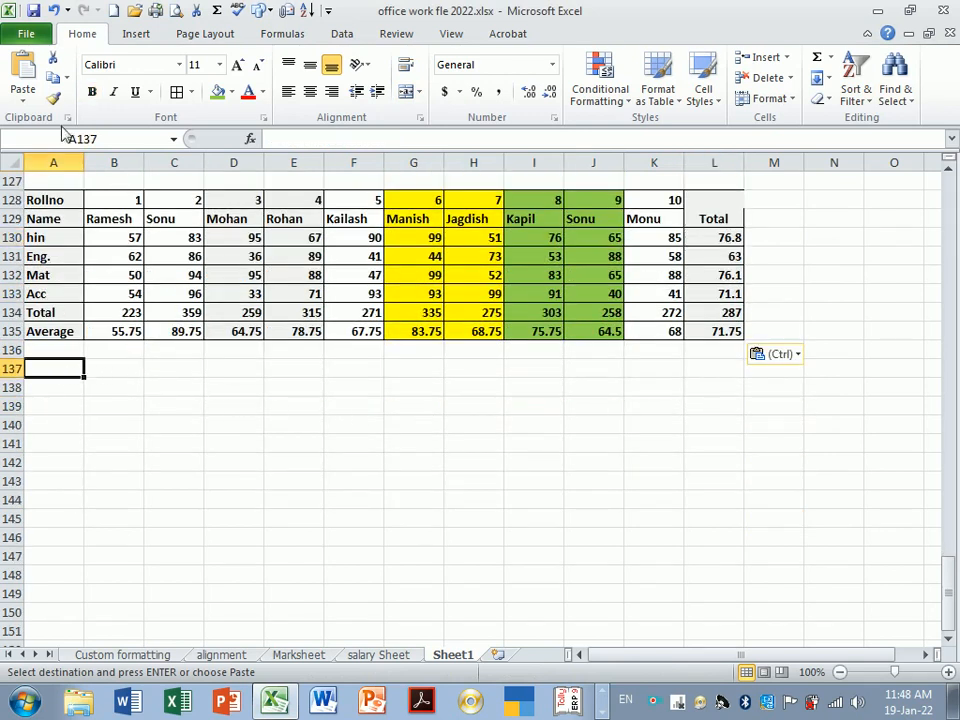
pyautogui.click(22, 96)
pyautogui.click(102, 291)
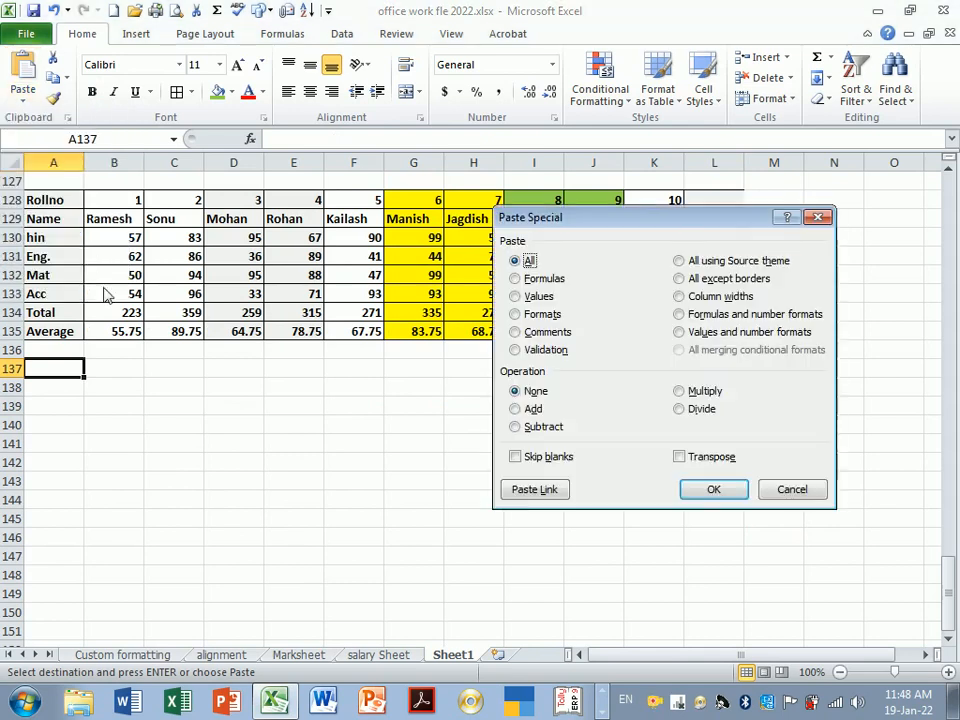
pyautogui.click(681, 280)
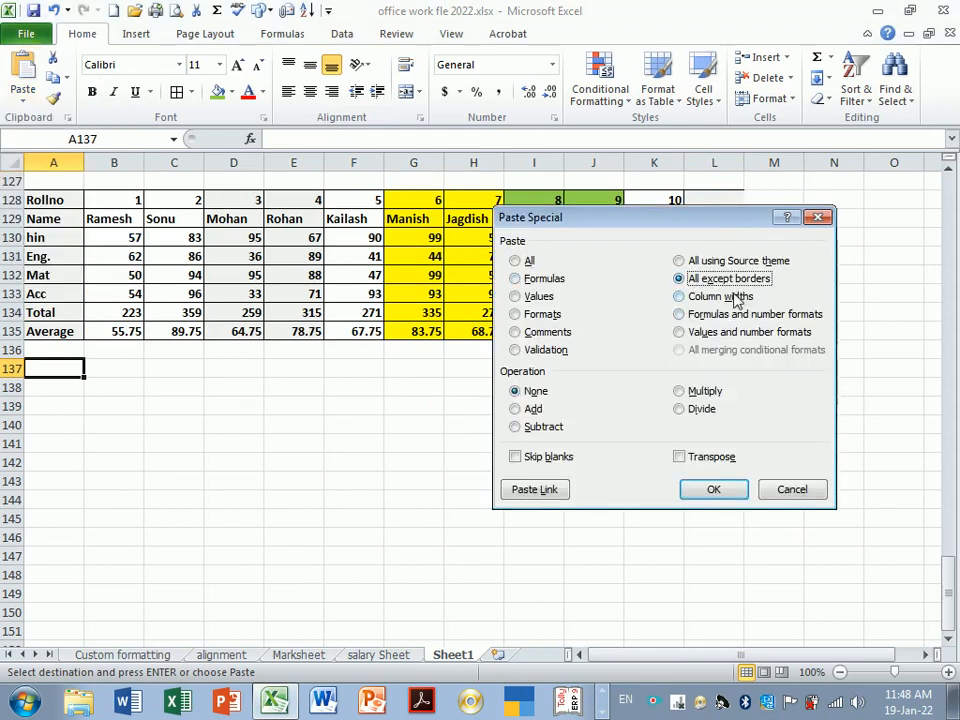
pyautogui.click(713, 487)
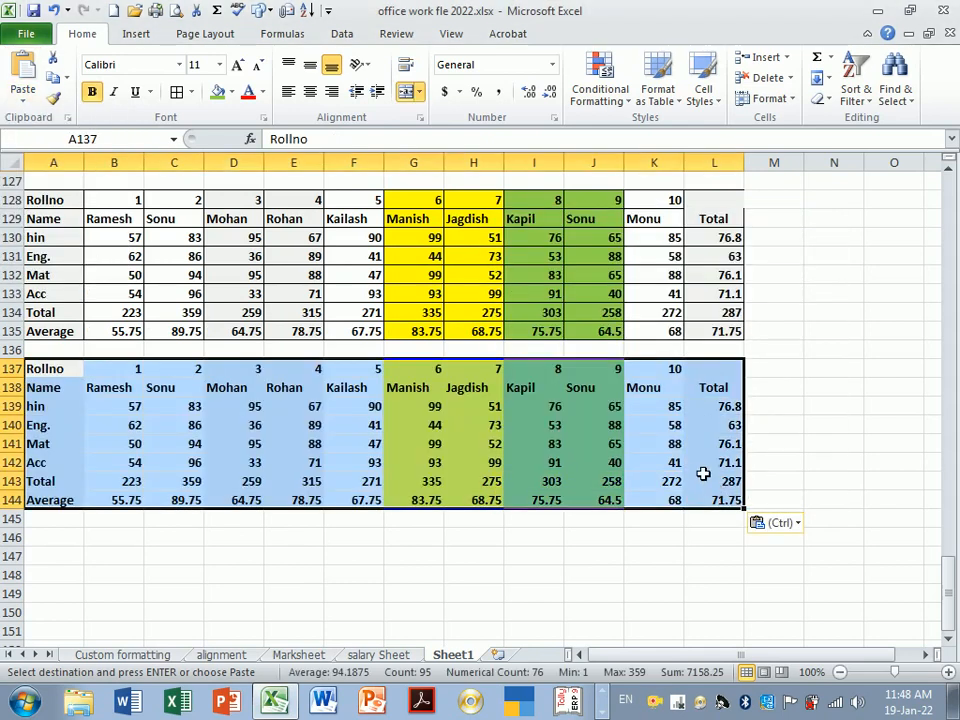
pyautogui.click(654, 556)
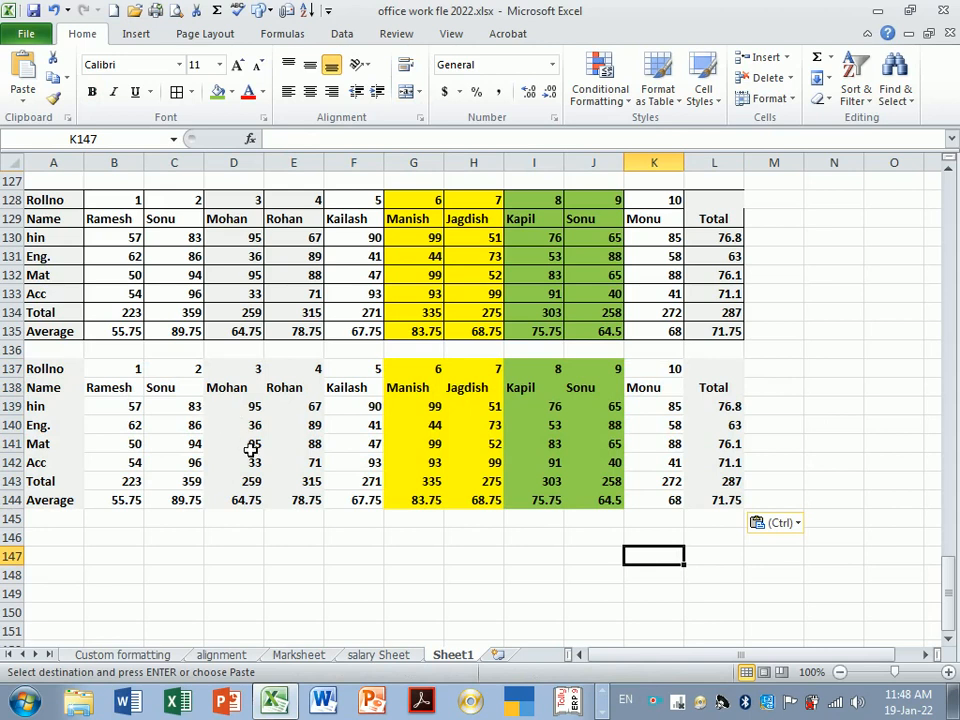
# - Paste only the column widths of the copied marks table at A147 using Paste Special
pyautogui.scroll(-3, 105, 544)
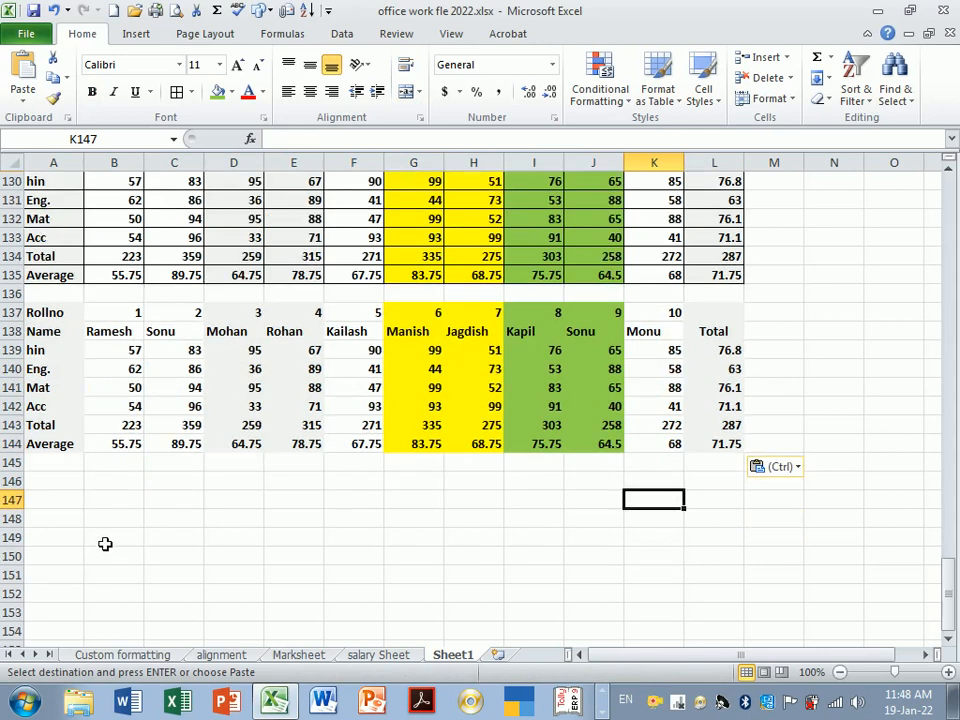
pyautogui.click(62, 388)
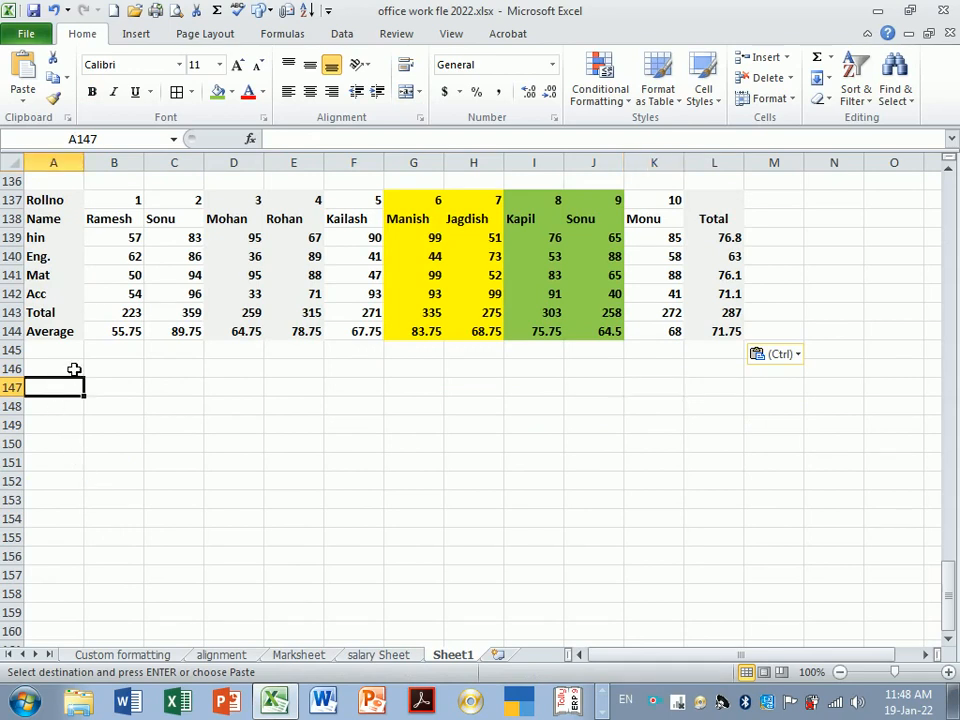
pyautogui.click(26, 106)
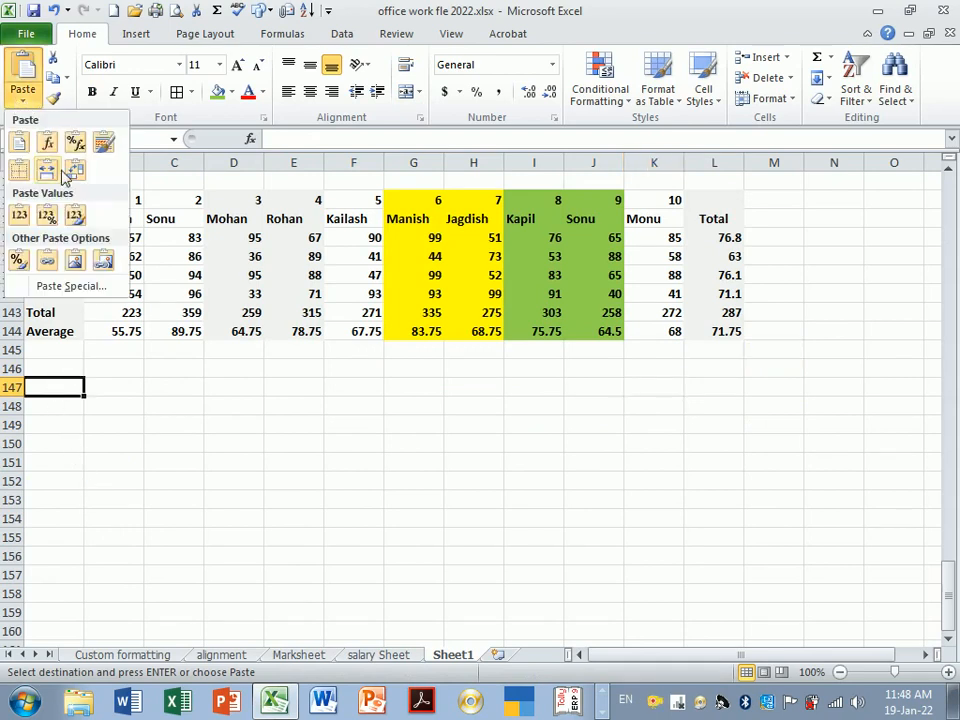
pyautogui.click(70, 286)
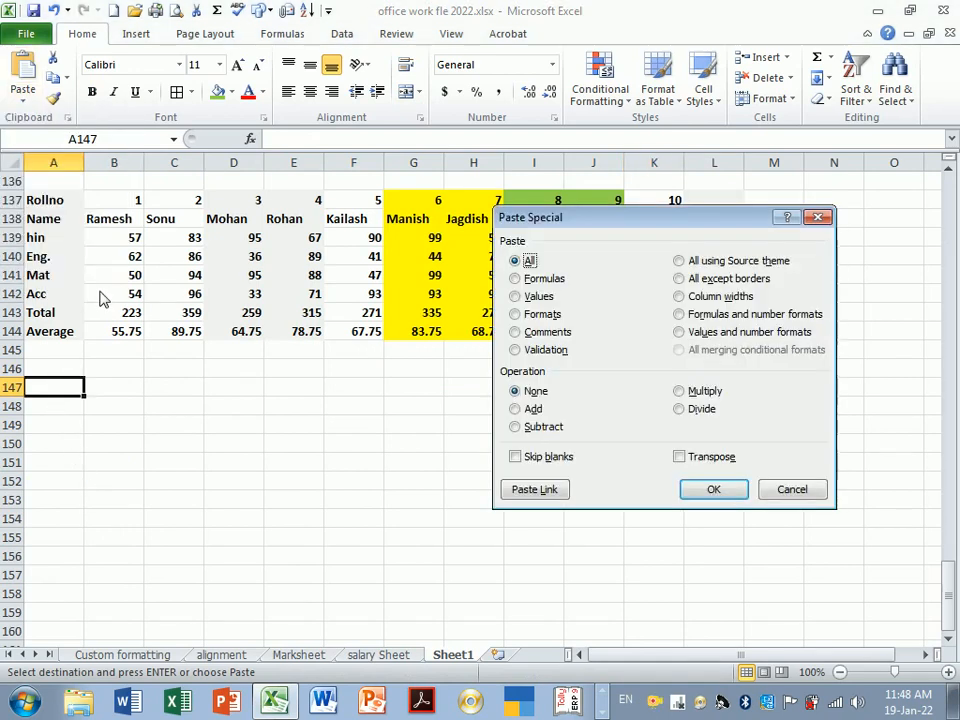
pyautogui.click(705, 298)
pyautogui.click(727, 497)
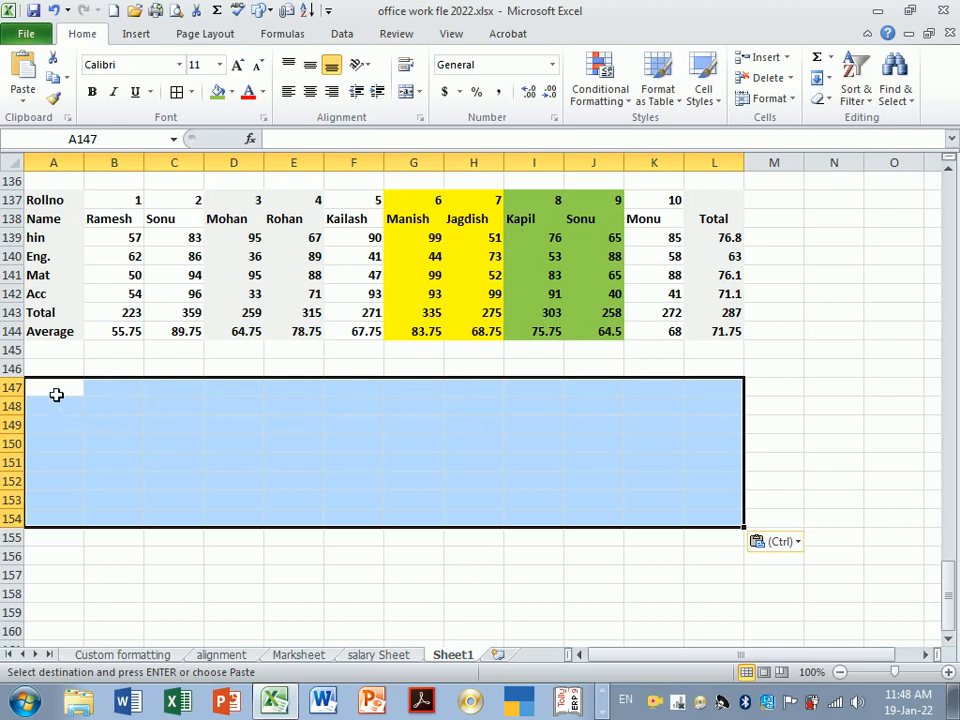
pyautogui.moveTo(56, 395); pyautogui.dragTo(709, 515)
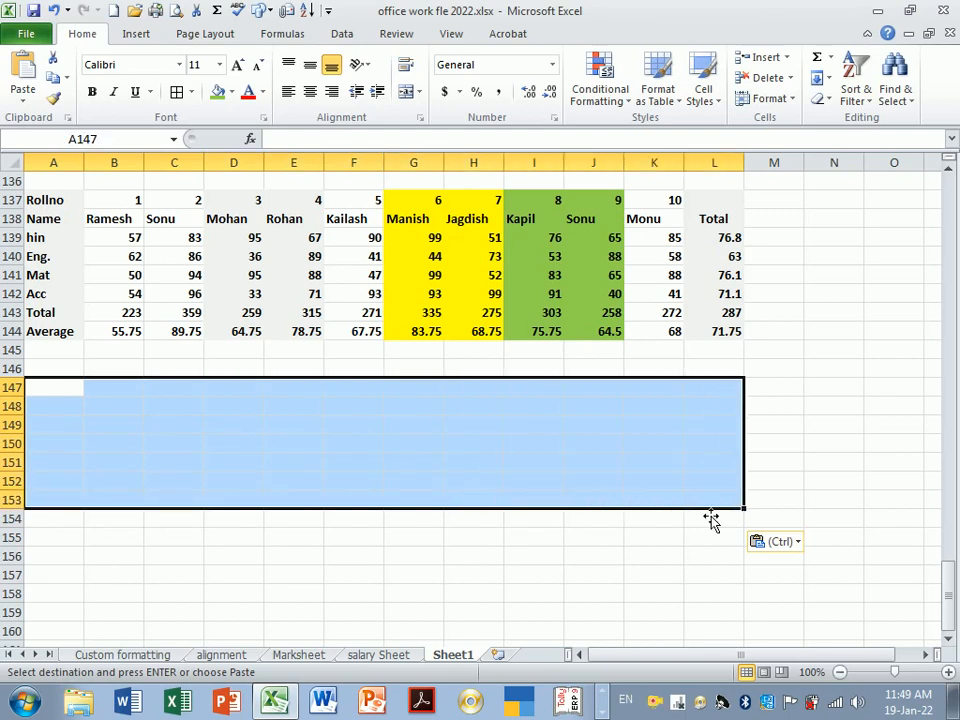
pyautogui.click(498, 470)
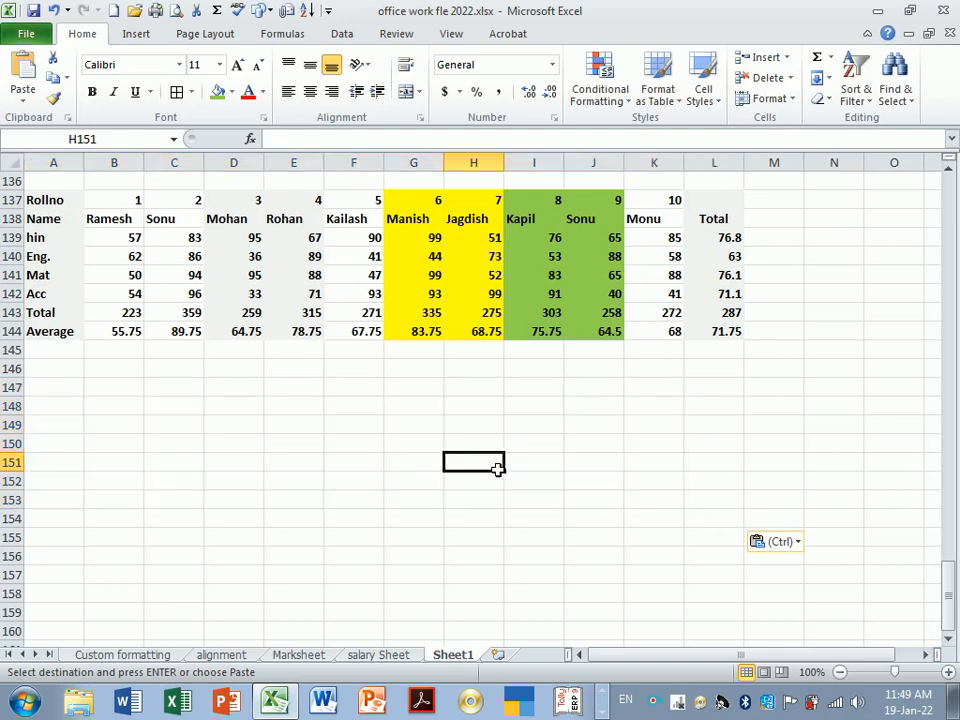
# - Narrow columns E and F on Sheet1 and copy the bordered marks table A128:L135
pyautogui.moveTo(329, 163); pyautogui.dragTo(311, 165)
pyautogui.moveTo(373, 175); pyautogui.dragTo(345, 186)
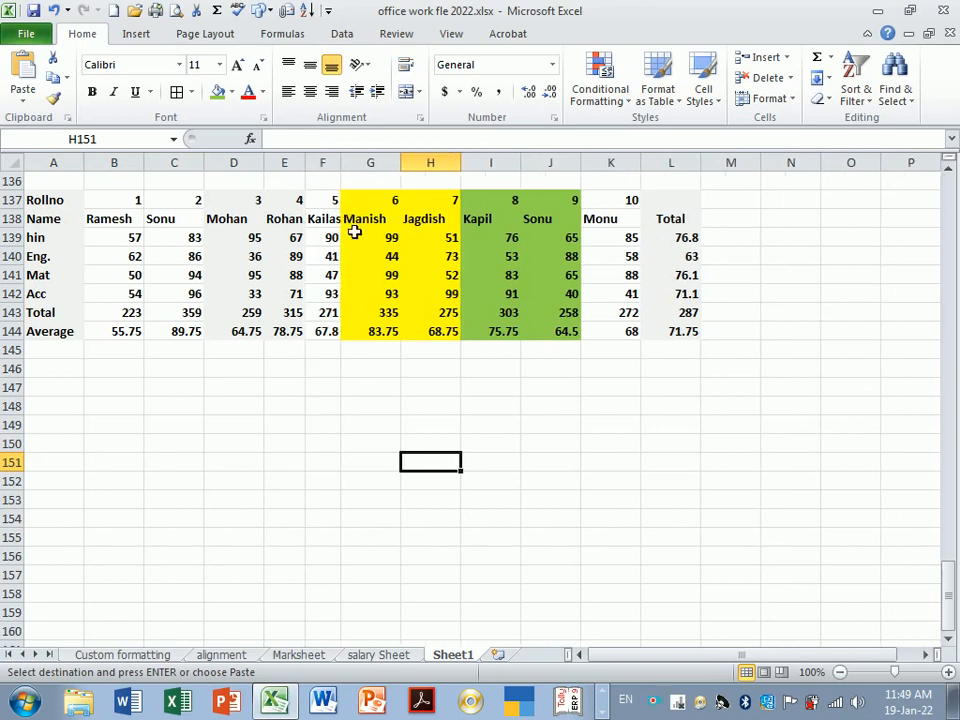
pyautogui.click(67, 182)
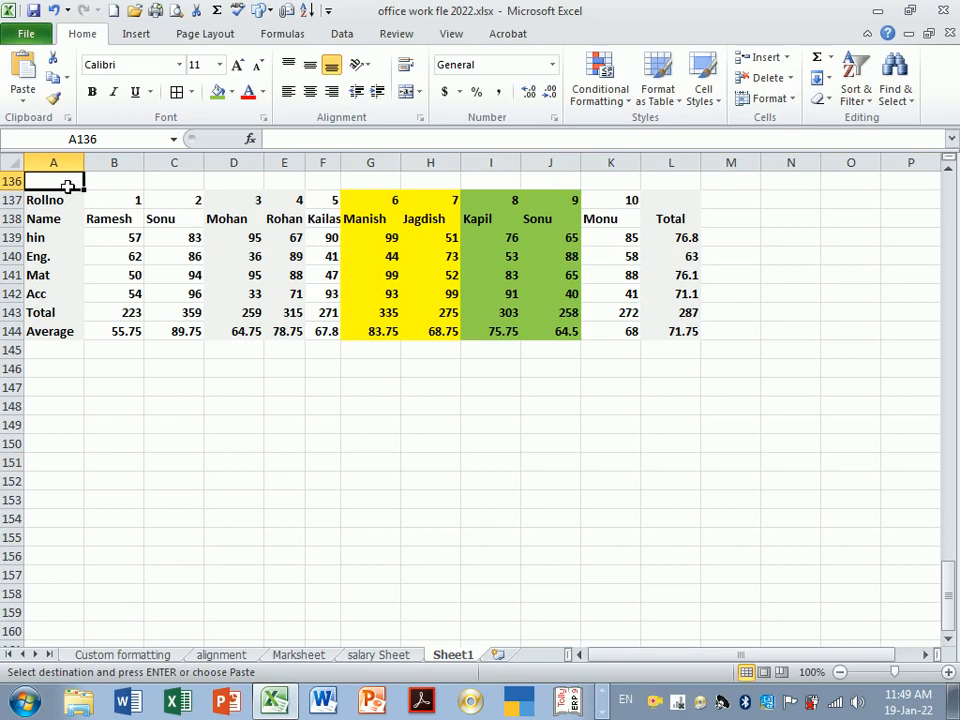
pyautogui.moveTo(67, 182); pyautogui.dragTo(650, 338)
pyautogui.scroll(4, 653, 332)
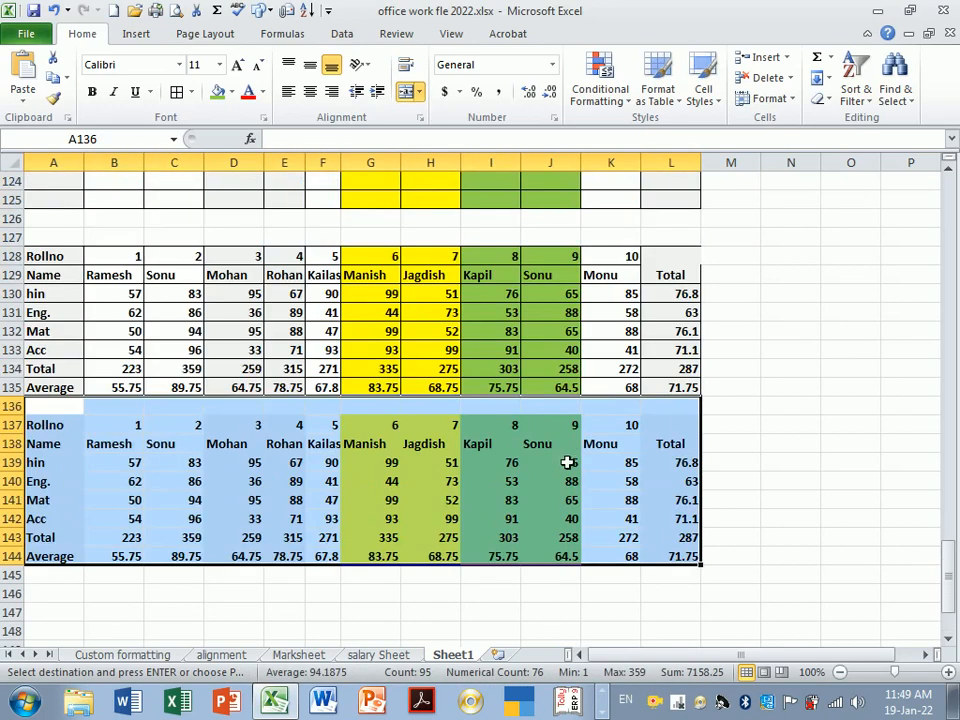
pyautogui.moveTo(50, 256); pyautogui.dragTo(671, 393)
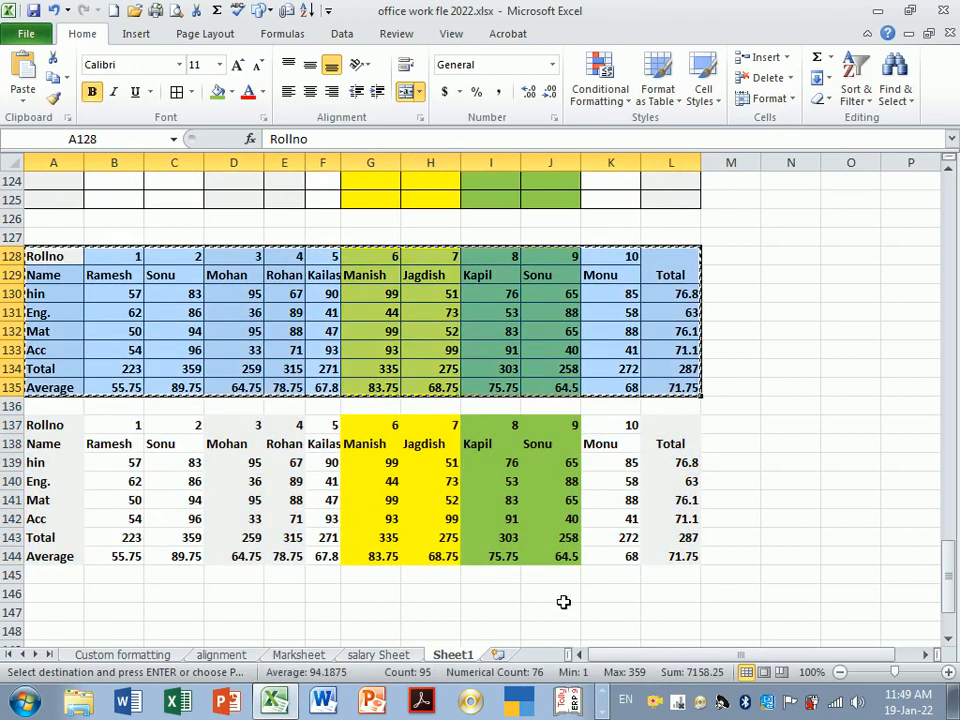
# - Add a new worksheet and paste only the copied table's column widths at A1 using Paste Special
pyautogui.click(497, 657)
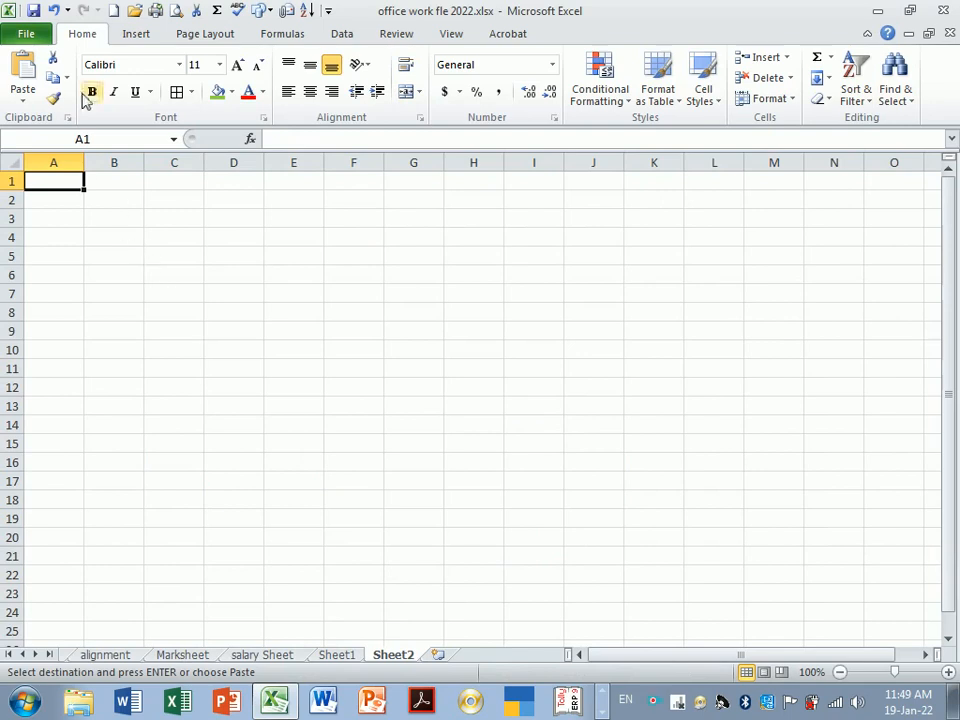
pyautogui.click(28, 97)
pyautogui.click(86, 285)
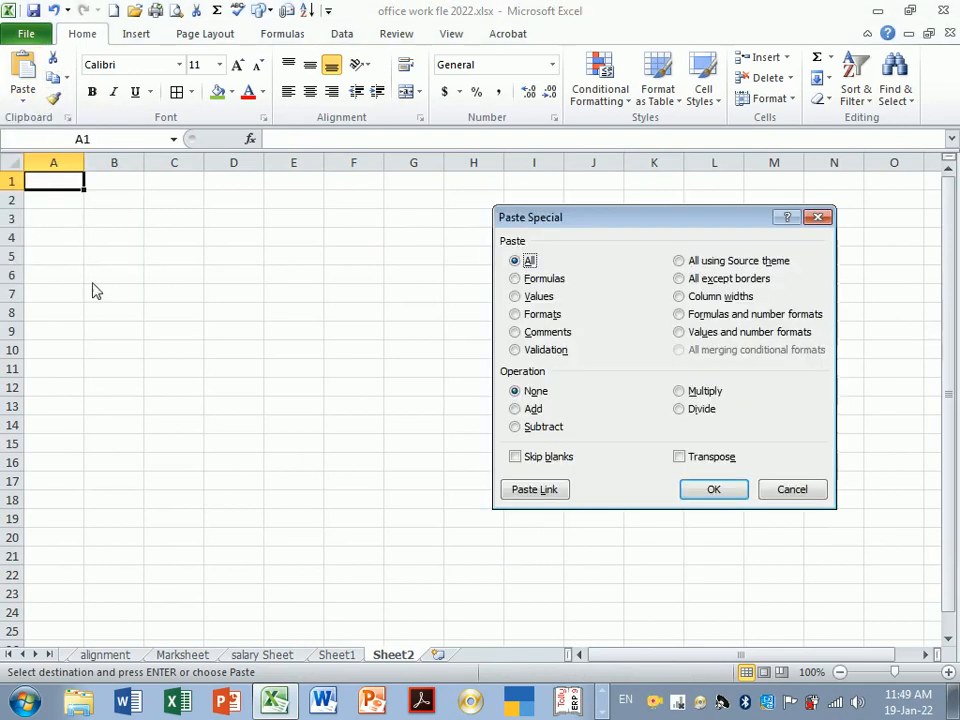
pyautogui.click(700, 297)
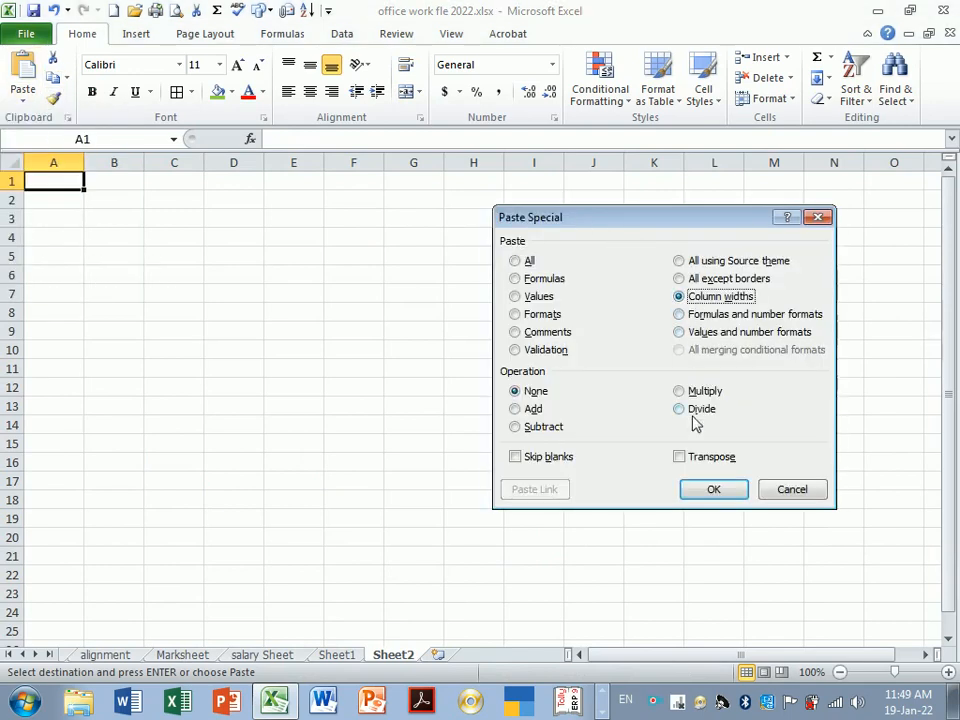
pyautogui.click(705, 489)
pyautogui.click(395, 391)
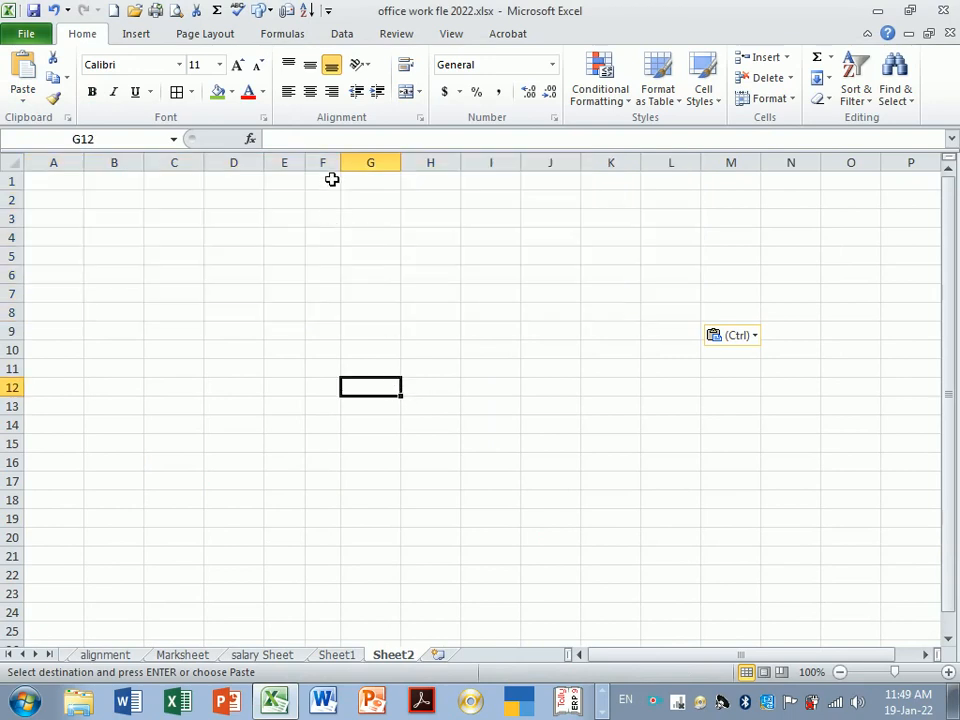
# - Check the pasted widths of columns E and F on Sheet2 and widen column F slightly
pyautogui.click(339, 174)
pyautogui.moveTo(339, 175); pyautogui.dragTo(303, 177)
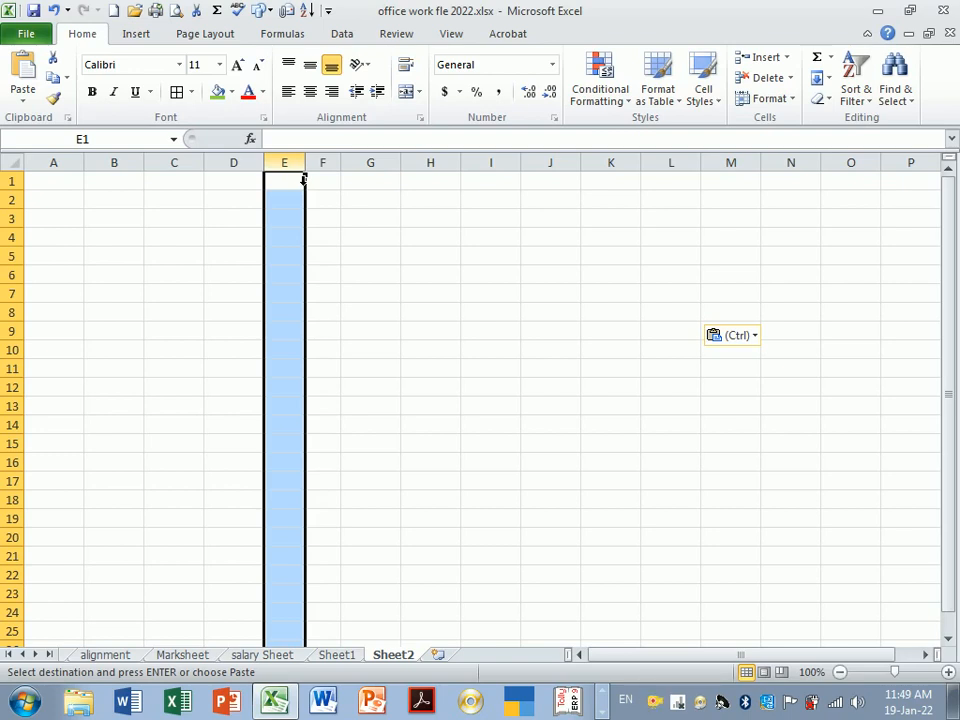
pyautogui.moveTo(303, 177); pyautogui.dragTo(343, 181)
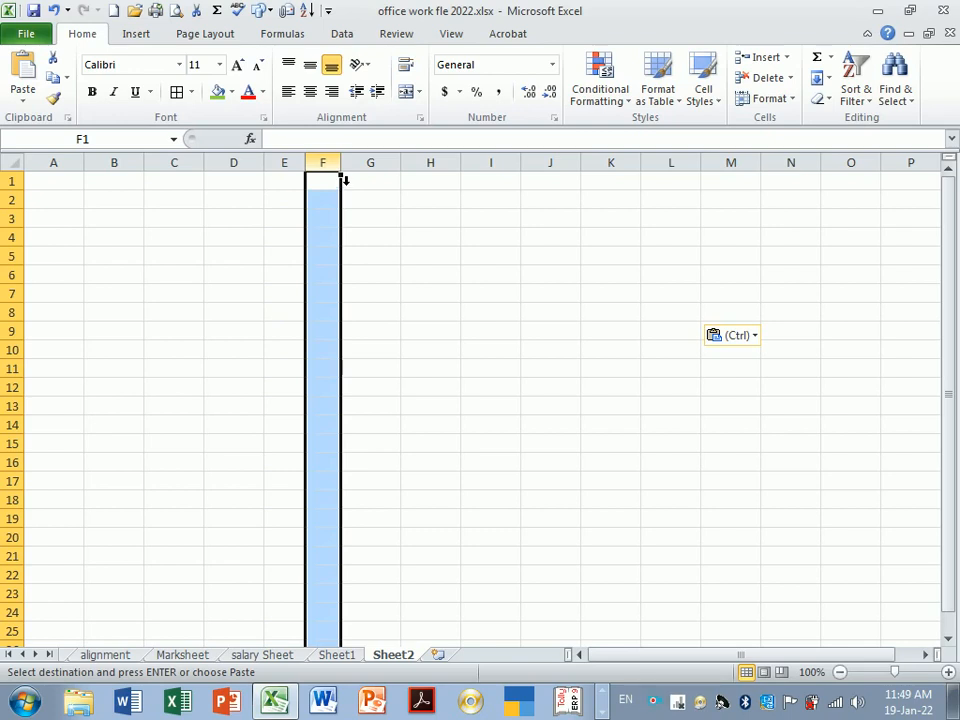
pyautogui.moveTo(347, 176); pyautogui.dragTo(349, 177)
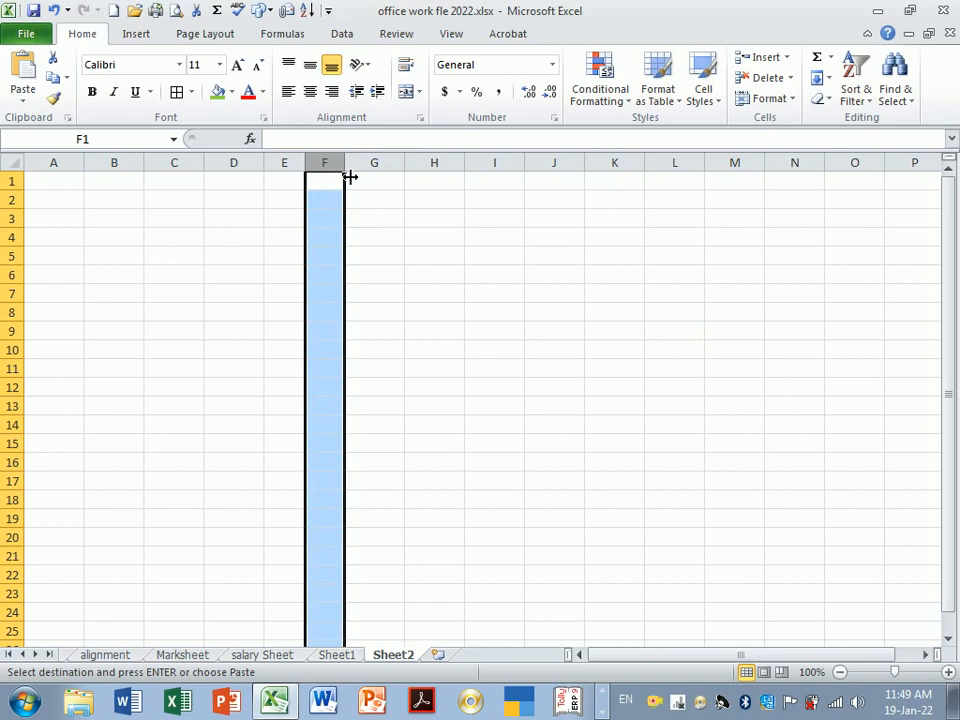
pyautogui.moveTo(306, 178)
pyautogui.mouseDown()
pyautogui.moveTo(324, 176)
pyautogui.moveTo(306, 180)
pyautogui.mouseUp()
pyautogui.click(430, 202)
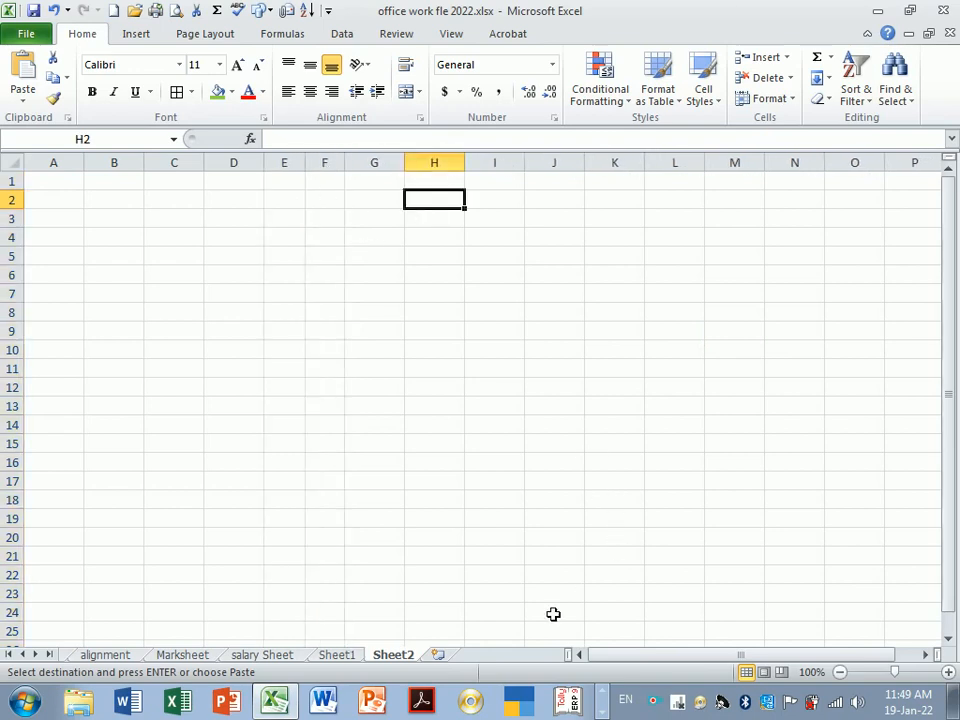
# - Paste the copied marks table at A146 on Sheet1 using the Paste Special option Formulas and number formats
pyautogui.click(352, 658)
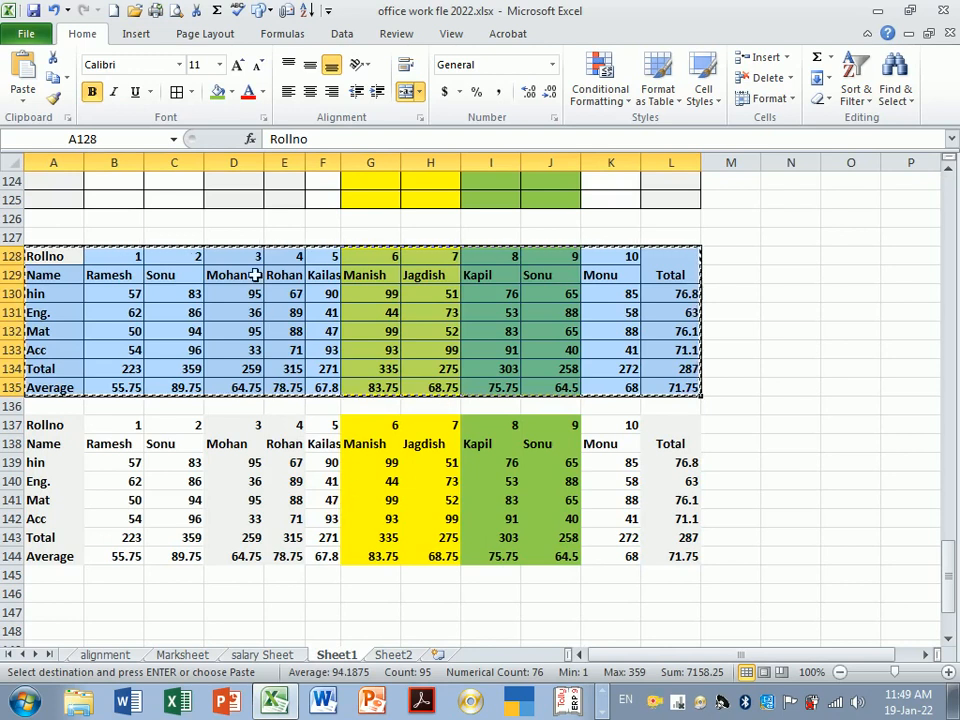
pyautogui.scroll(-2, 126, 519)
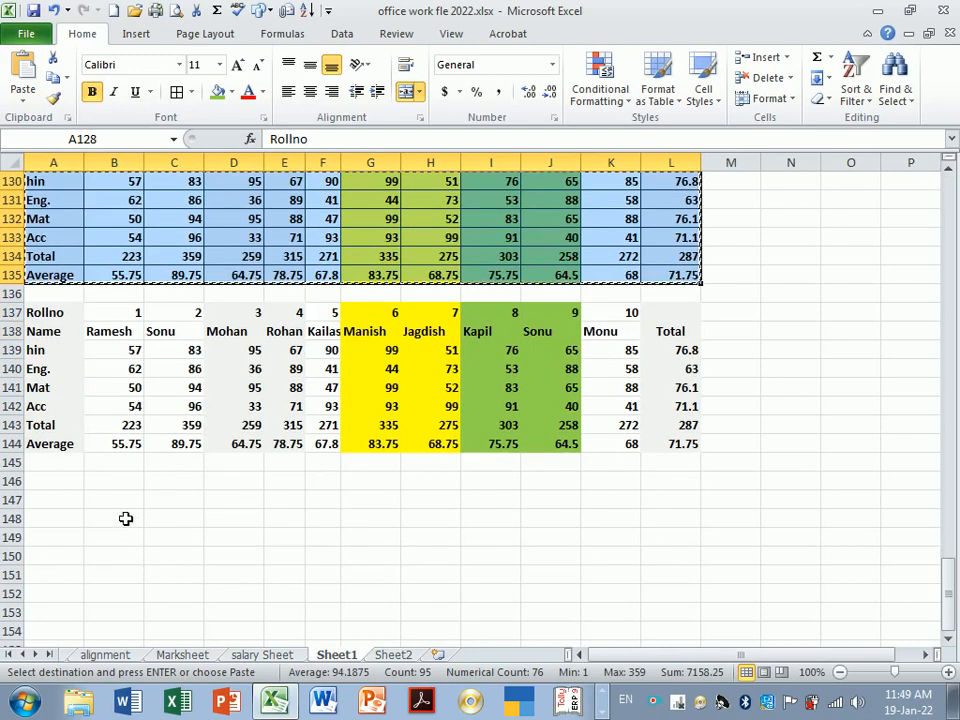
pyautogui.click(54, 481)
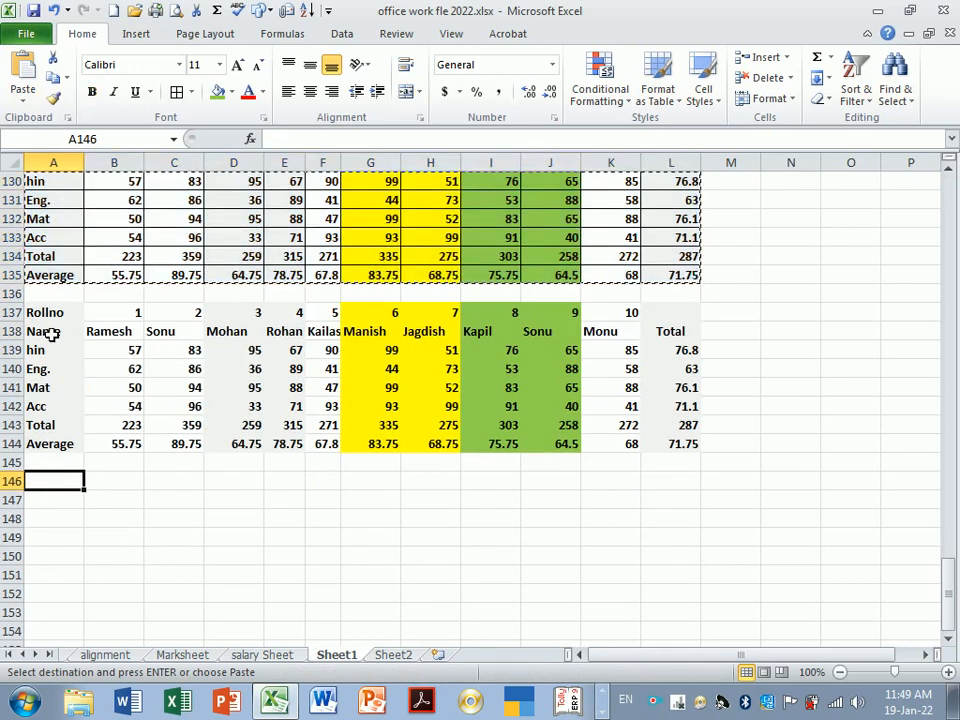
pyautogui.click(23, 90)
pyautogui.click(96, 288)
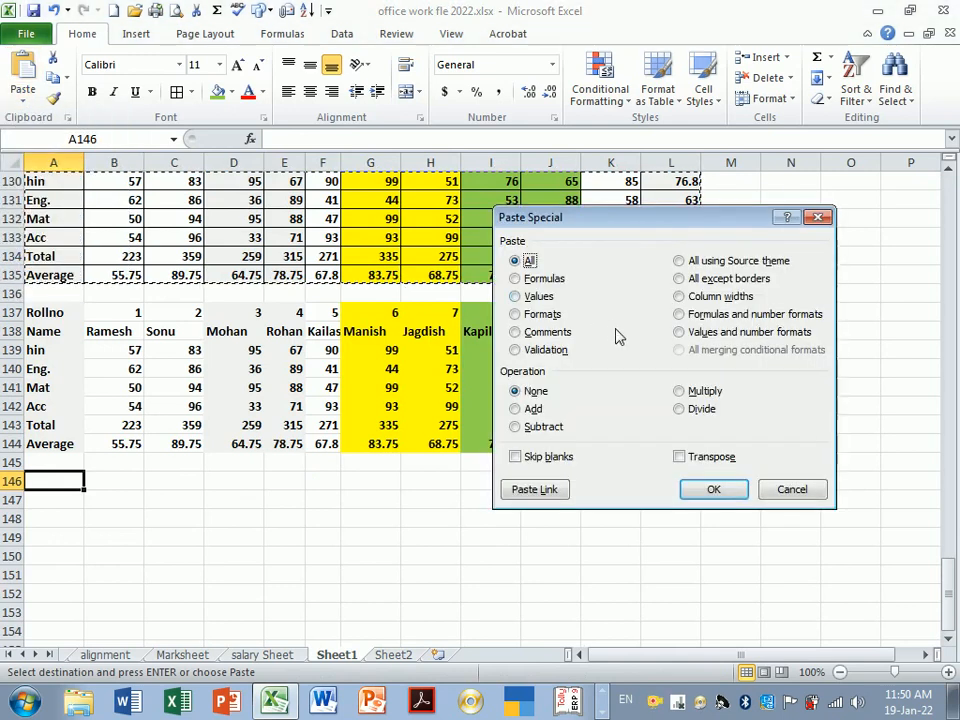
pyautogui.click(704, 315)
pyautogui.click(714, 495)
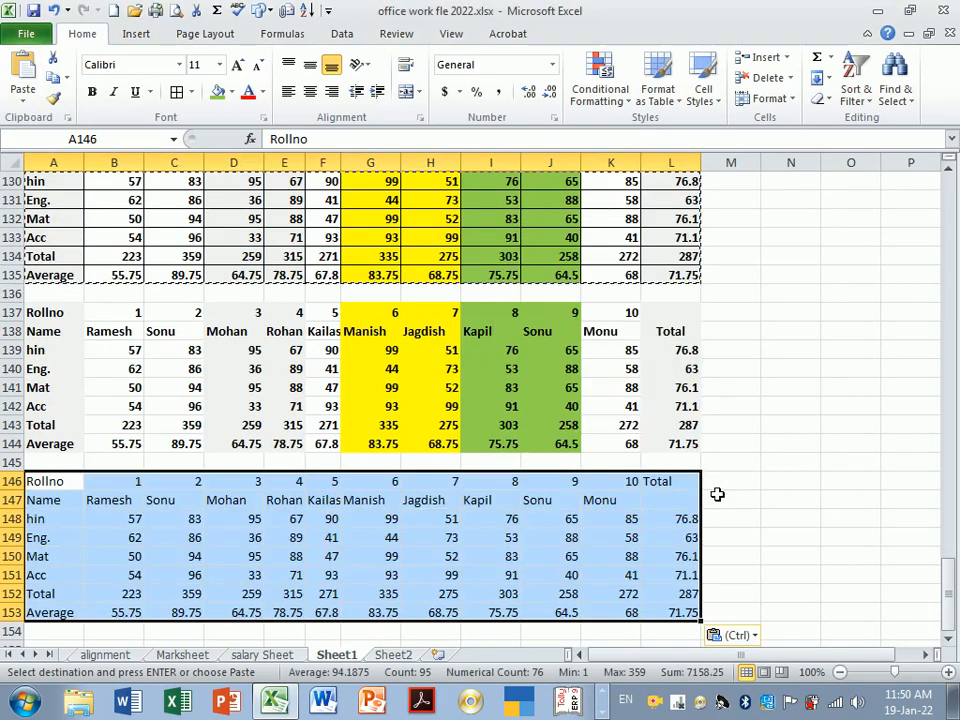
# - Check whether cells L148 and L149 of the table pasted at A146 hold formulas
pyautogui.scroll(-2, 709, 540)
pyautogui.scroll(-1, 702, 533)
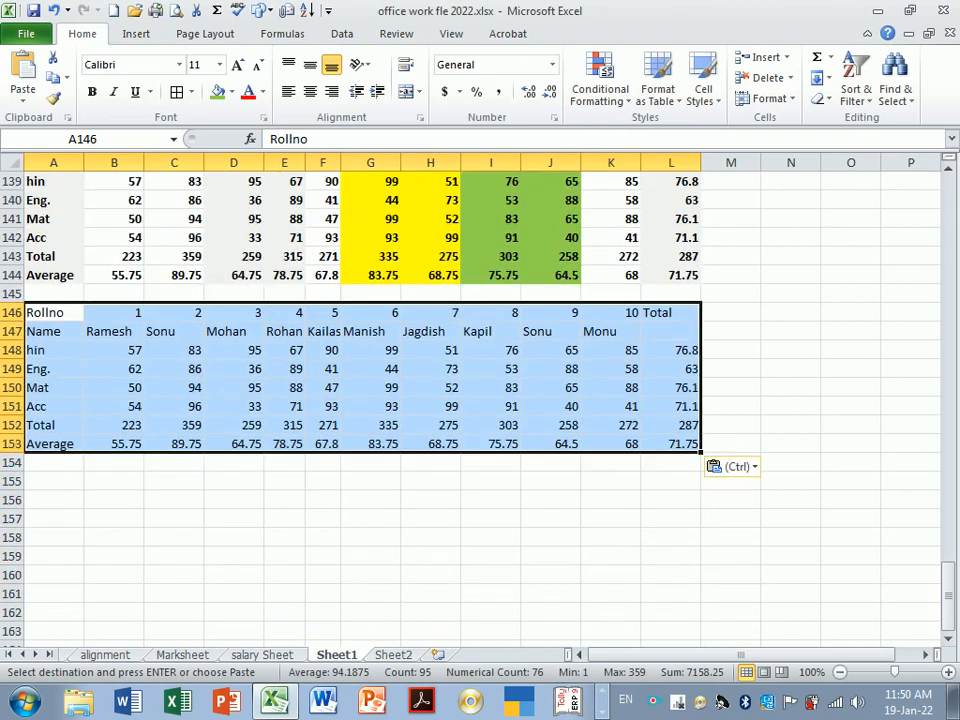
pyautogui.click(688, 350)
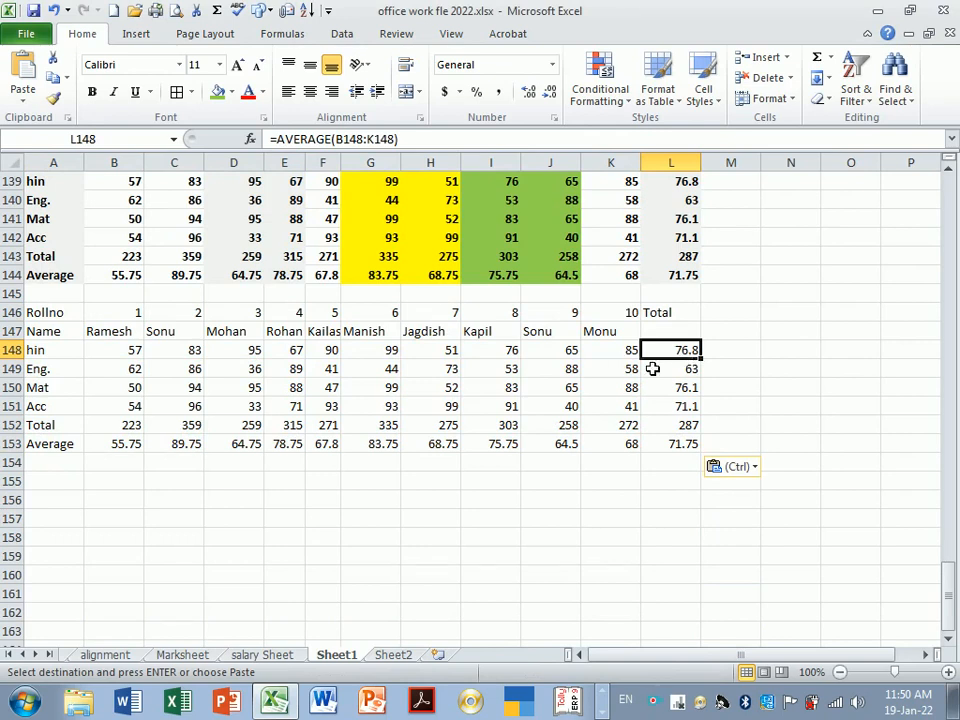
pyautogui.doubleClick(686, 351)
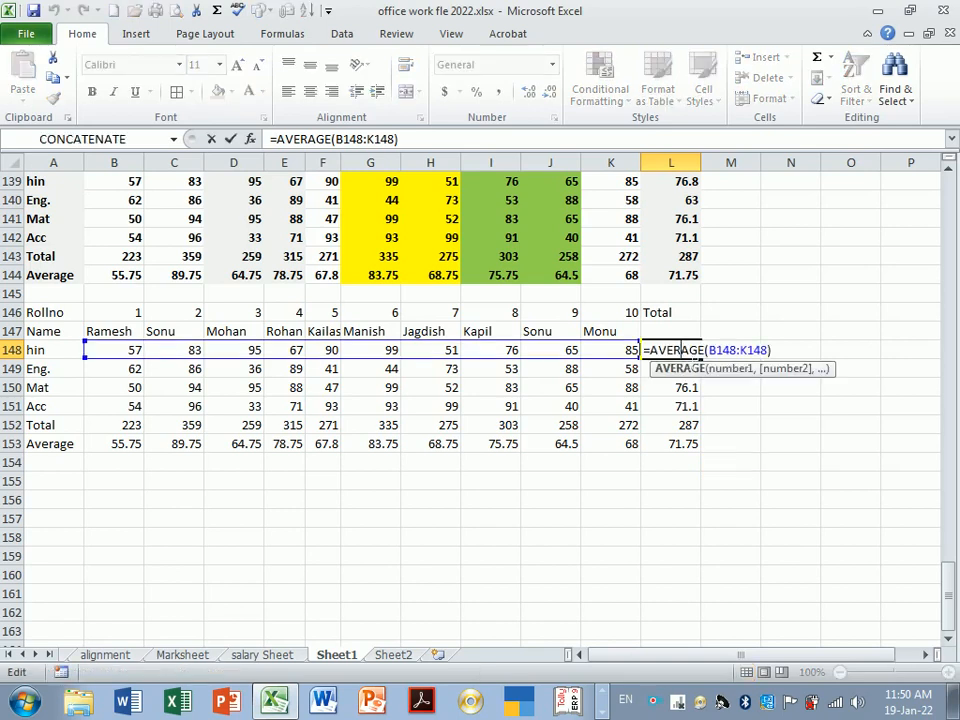
pyautogui.click(689, 362)
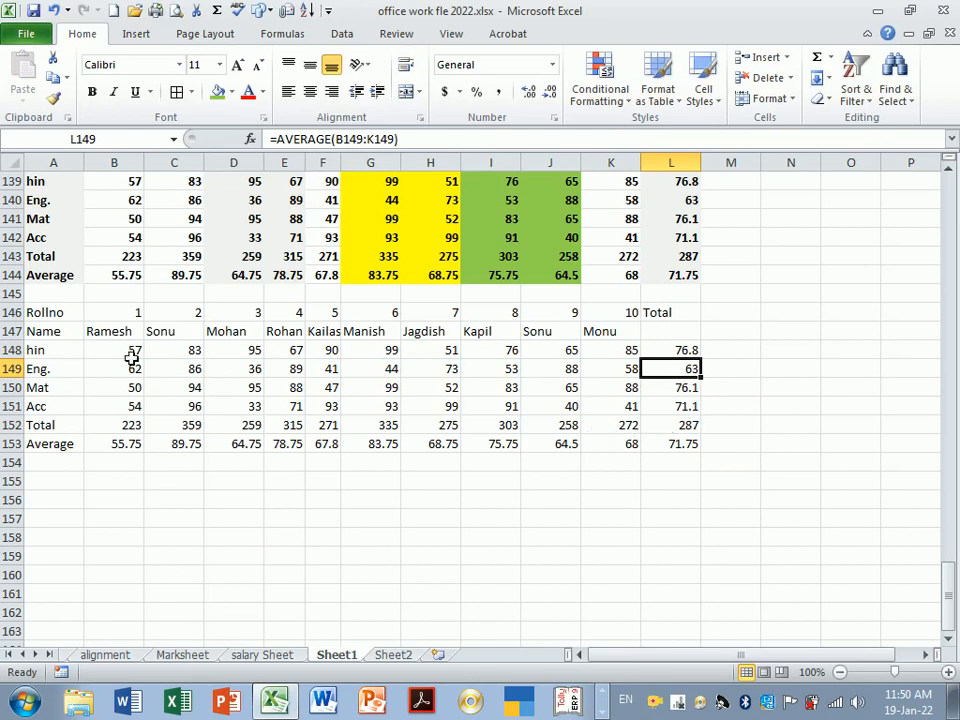
pyautogui.click(73, 319)
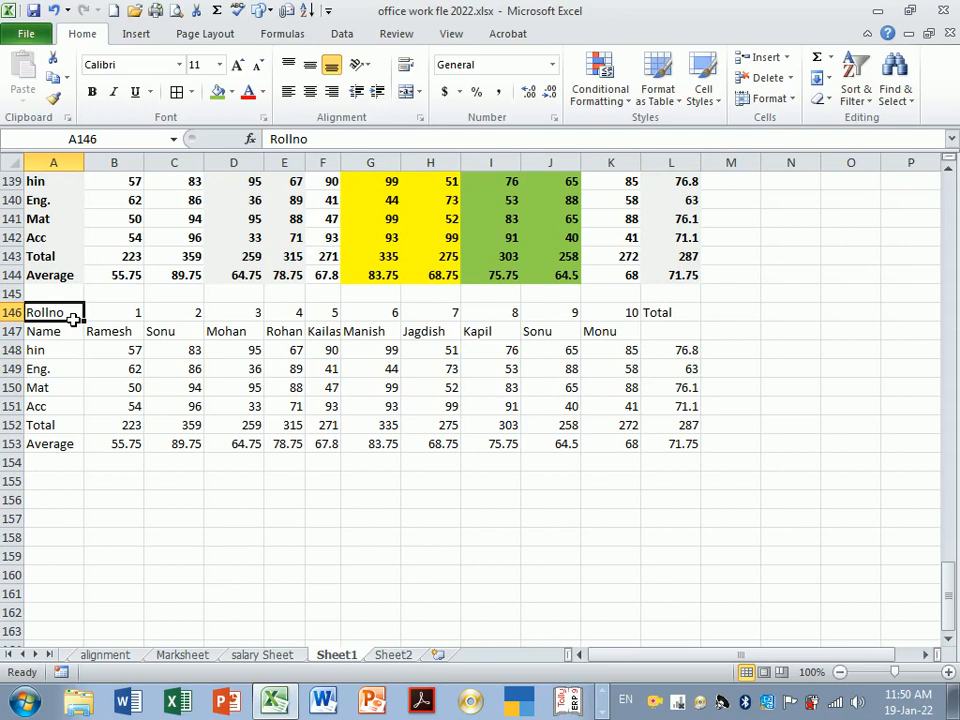
# - Try applying all borders to the marks table in A146:L153 and undo them
pyautogui.moveTo(73, 319); pyautogui.dragTo(658, 452)
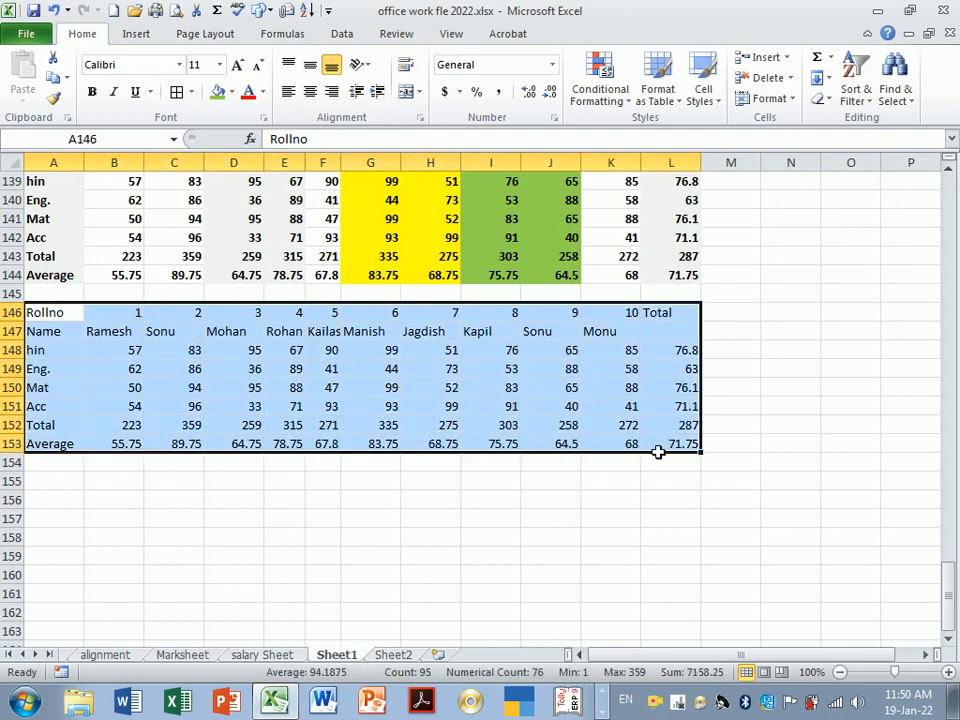
pyautogui.click(176, 91)
pyautogui.click(393, 372)
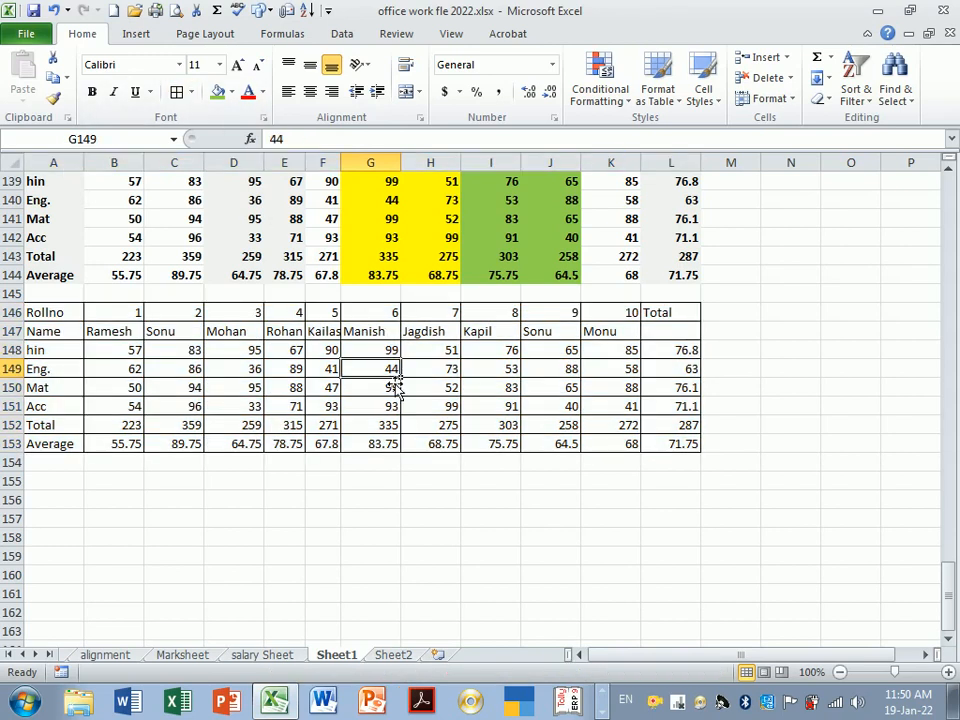
pyautogui.hotkey('ctrl', 'z')
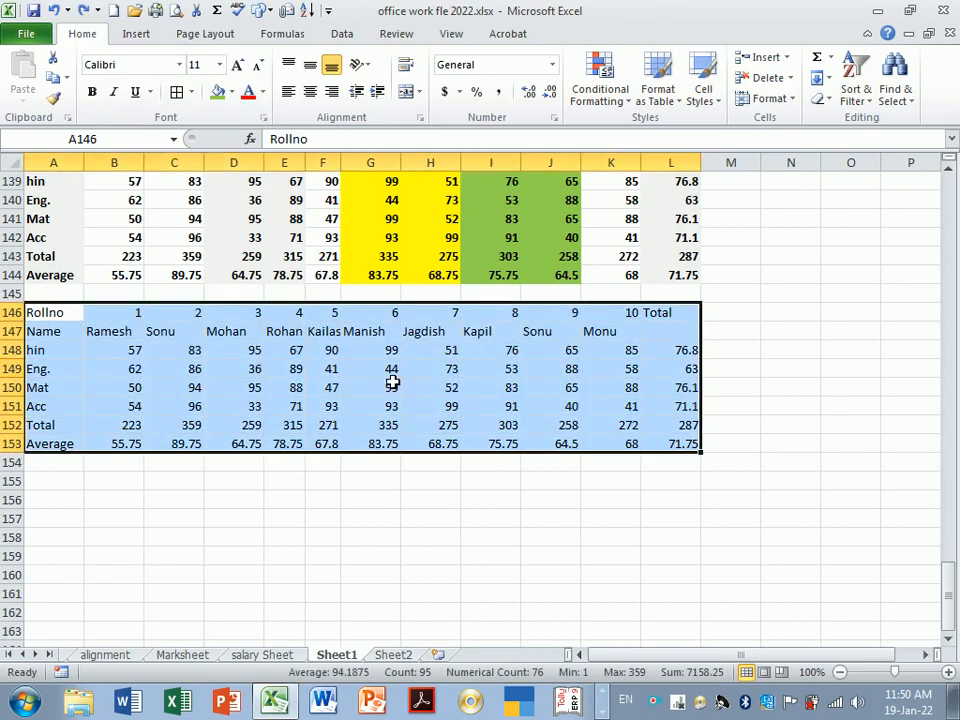
# - Copy the bordered marks table A128:L135 and paste it at A155 using the Paste Special option Values and number formats
pyautogui.scroll(-1, 90, 490)
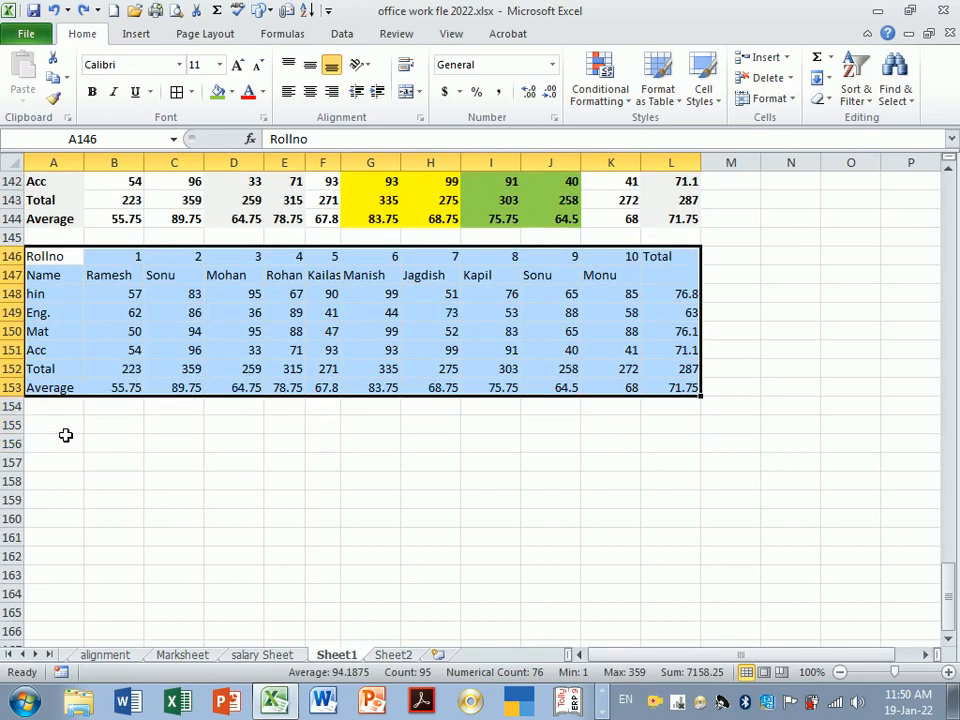
pyautogui.click(62, 428)
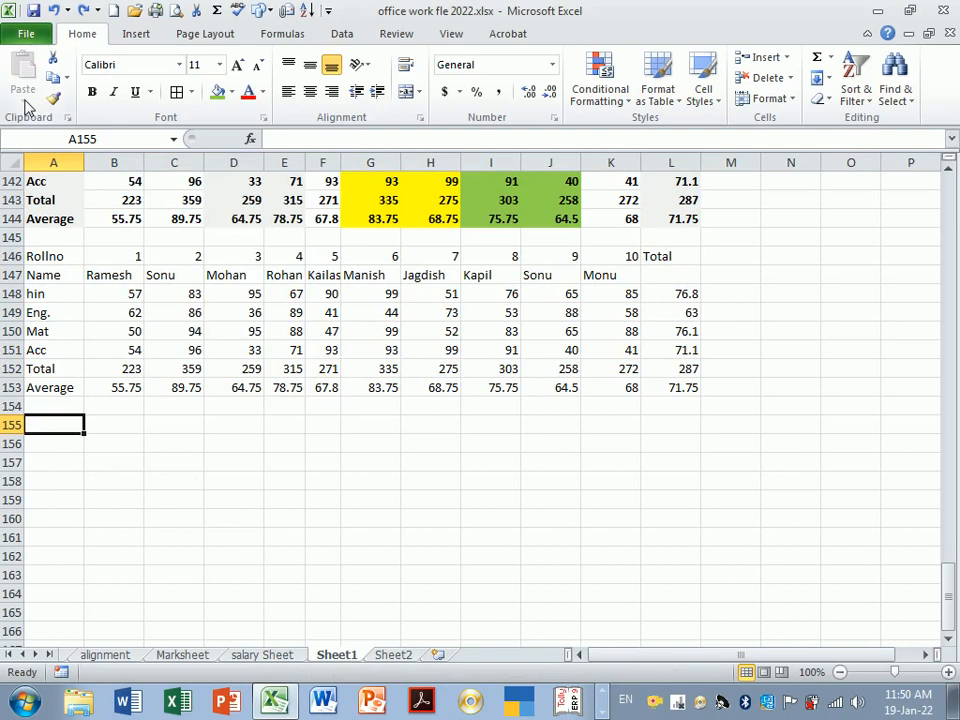
pyautogui.scroll(6, 543, 520)
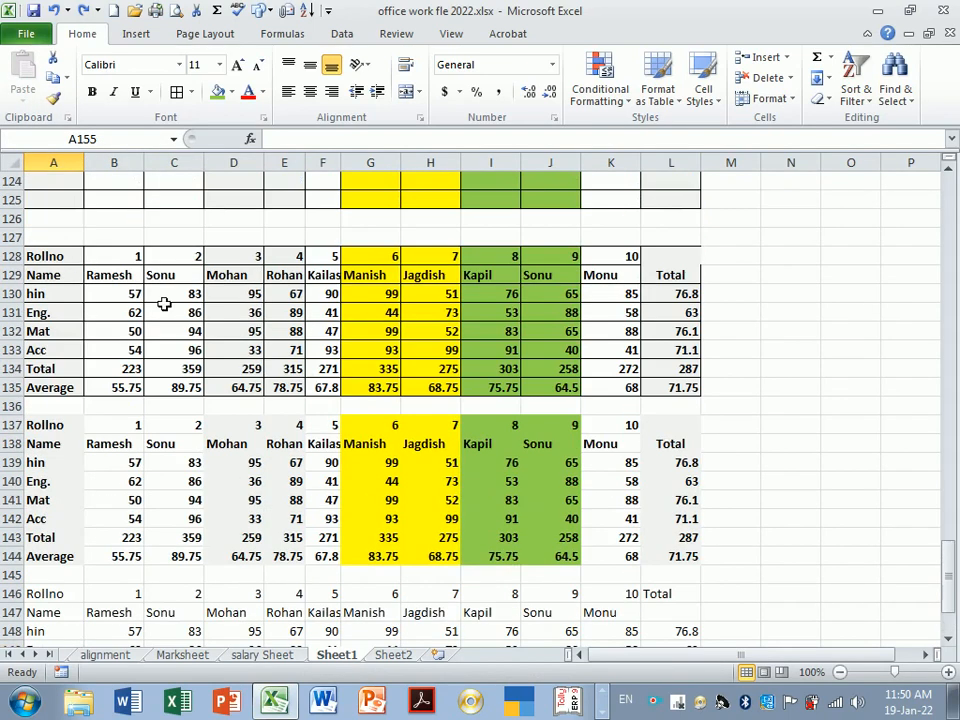
pyautogui.moveTo(64, 259); pyautogui.dragTo(660, 388)
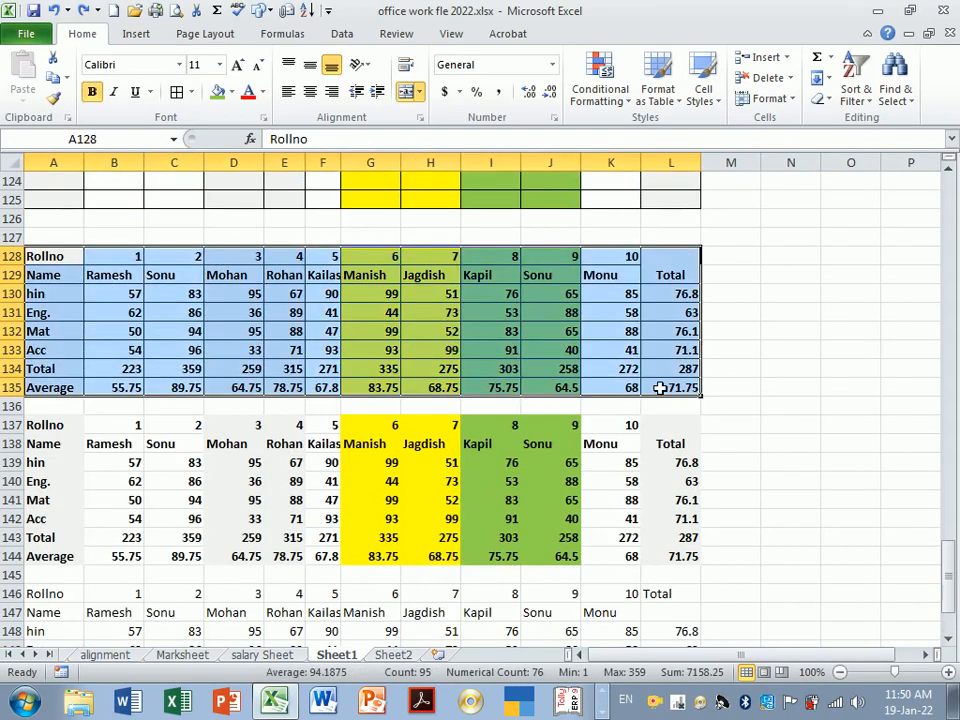
pyautogui.hotkey('ctrl', 'c')
pyautogui.scroll(-8, 611, 409)
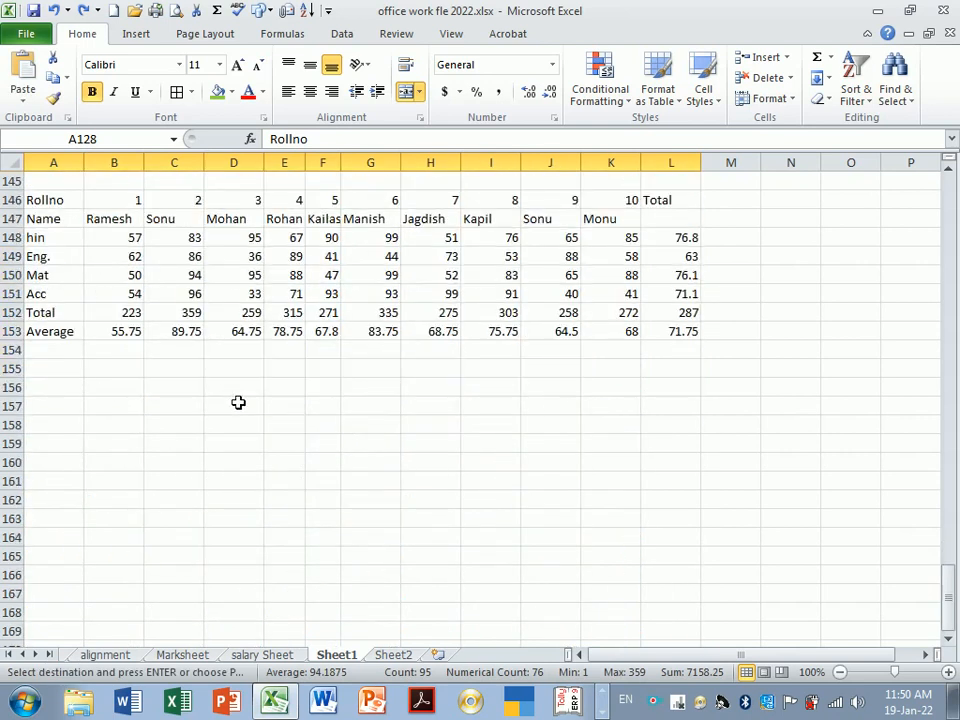
pyautogui.click(66, 311)
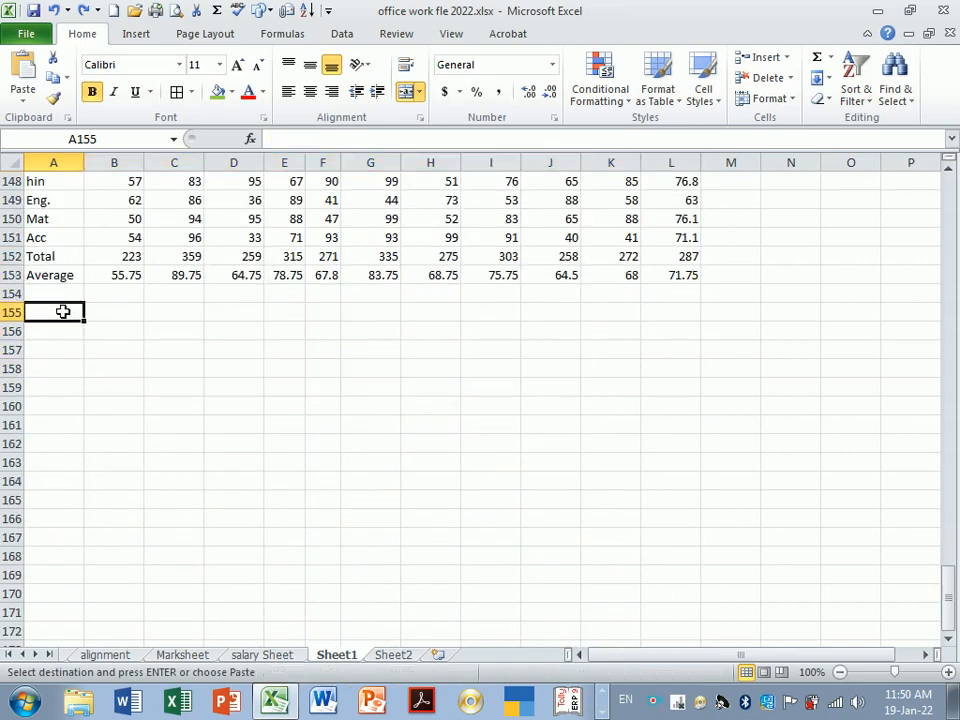
pyautogui.click(24, 101)
pyautogui.click(100, 288)
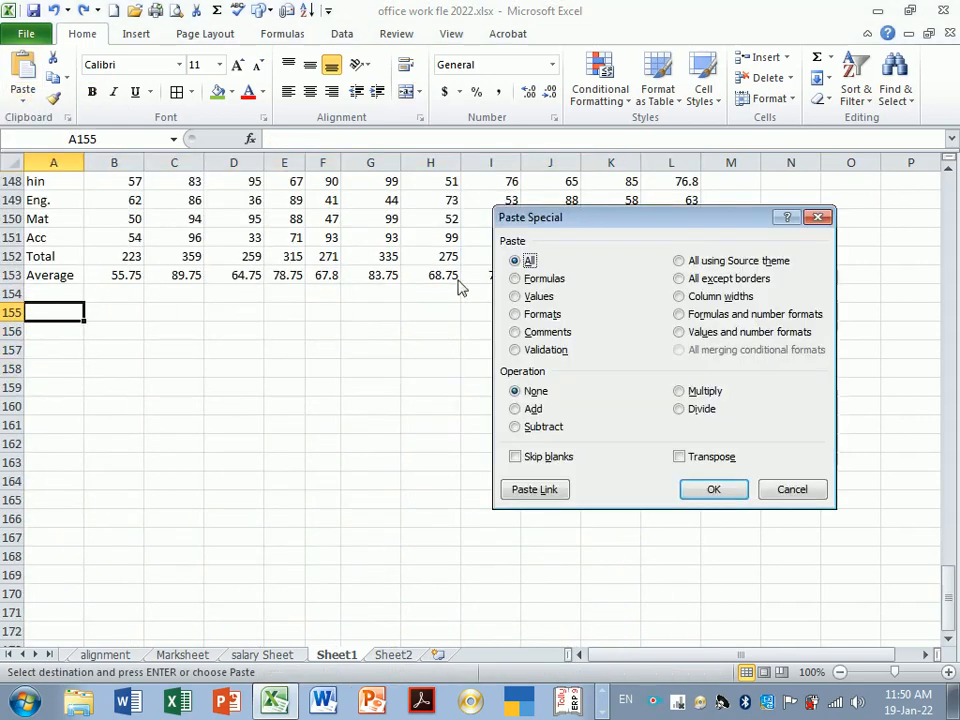
pyautogui.click(684, 334)
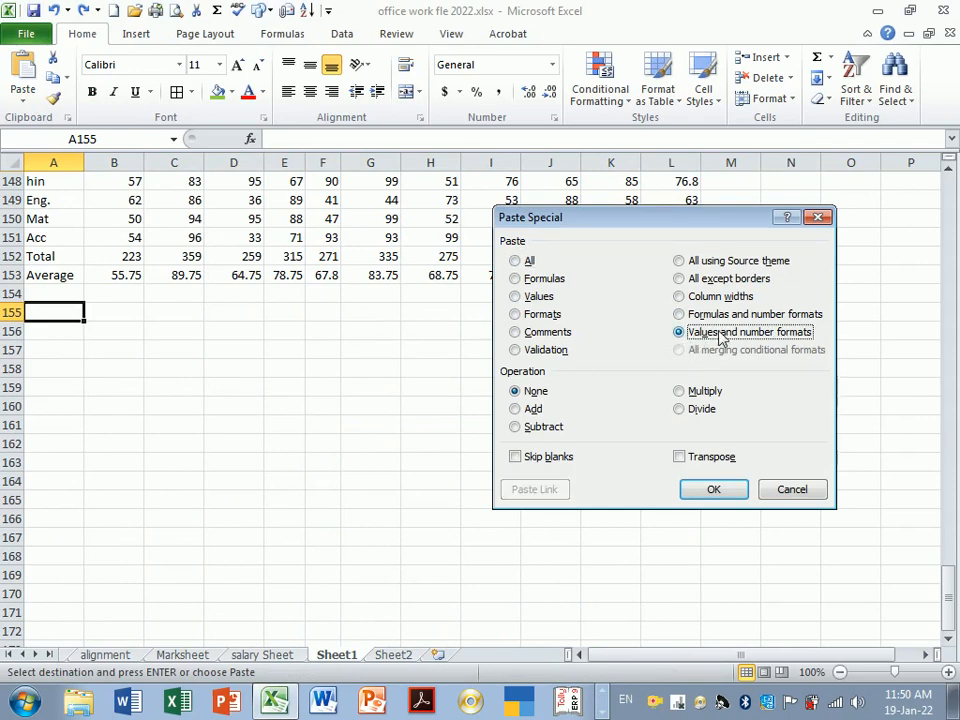
pyautogui.click(716, 491)
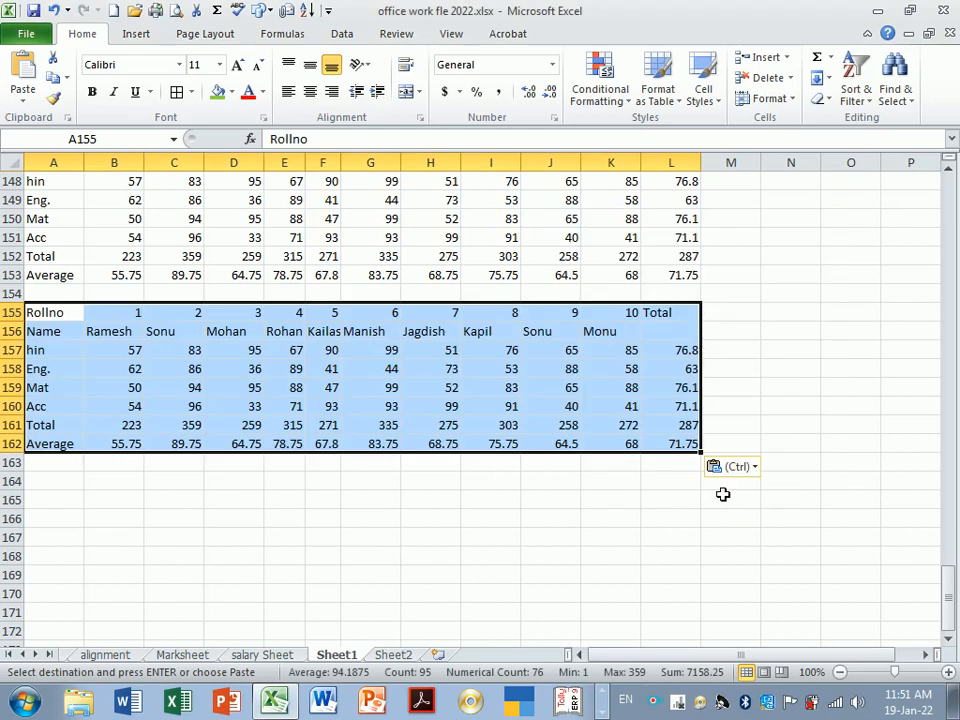
# - Check whether cells L157, L158, L159 and L162 of the table pasted at A155 hold plain values or formulas
pyautogui.click(658, 499)
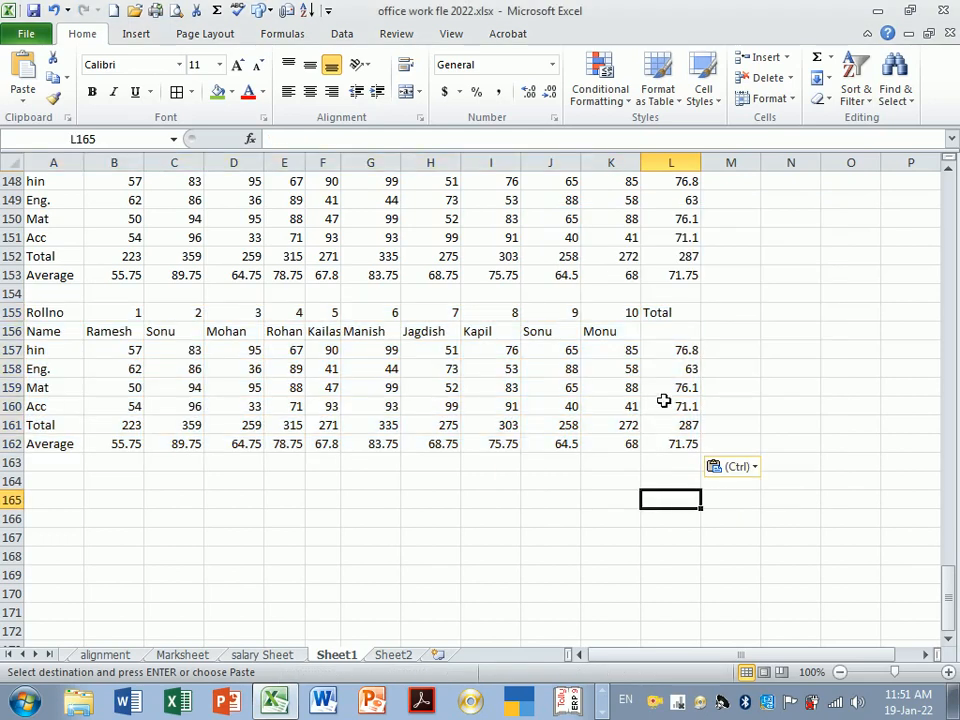
pyautogui.click(676, 358)
pyautogui.click(673, 370)
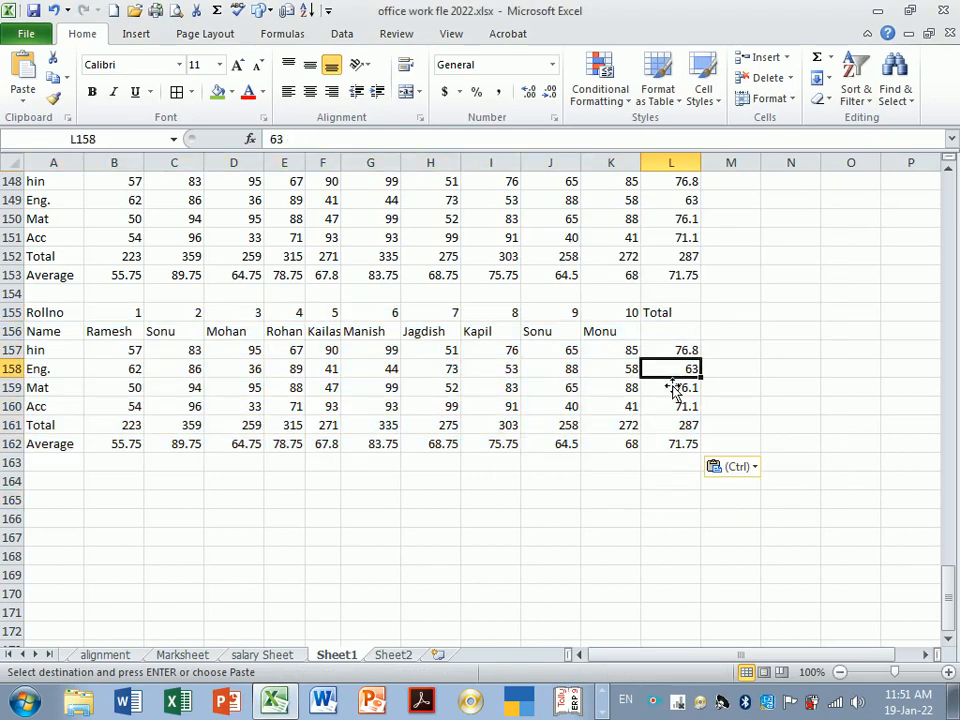
pyautogui.click(672, 389)
pyautogui.click(671, 445)
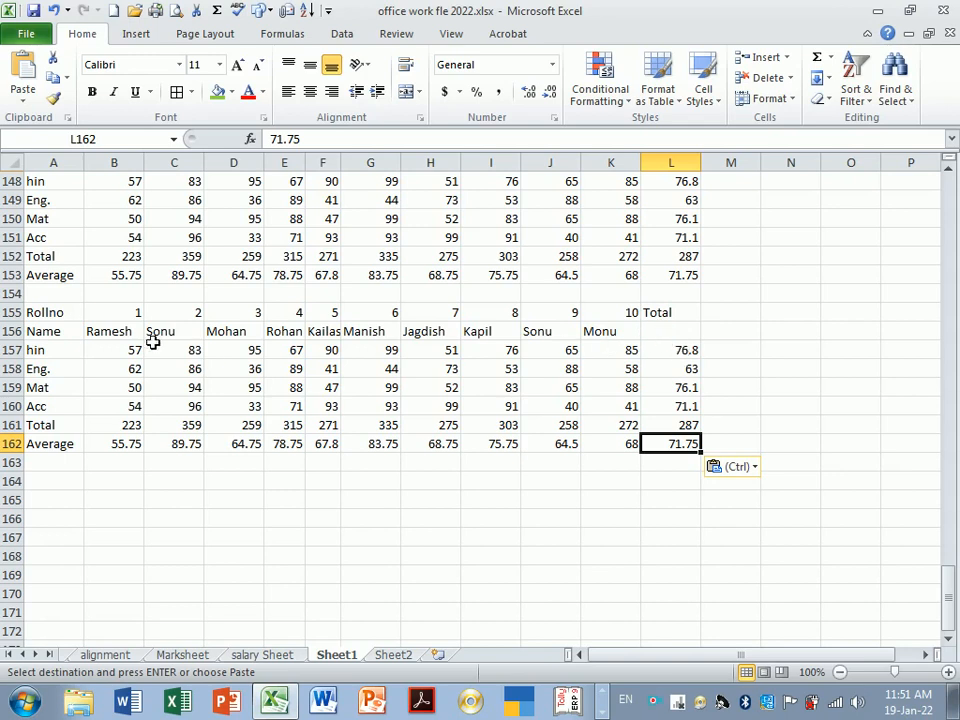
pyautogui.moveTo(42, 313)
pyautogui.mouseDown()
pyautogui.moveTo(236, 405)
pyautogui.moveTo(662, 447)
pyautogui.mouseUp()
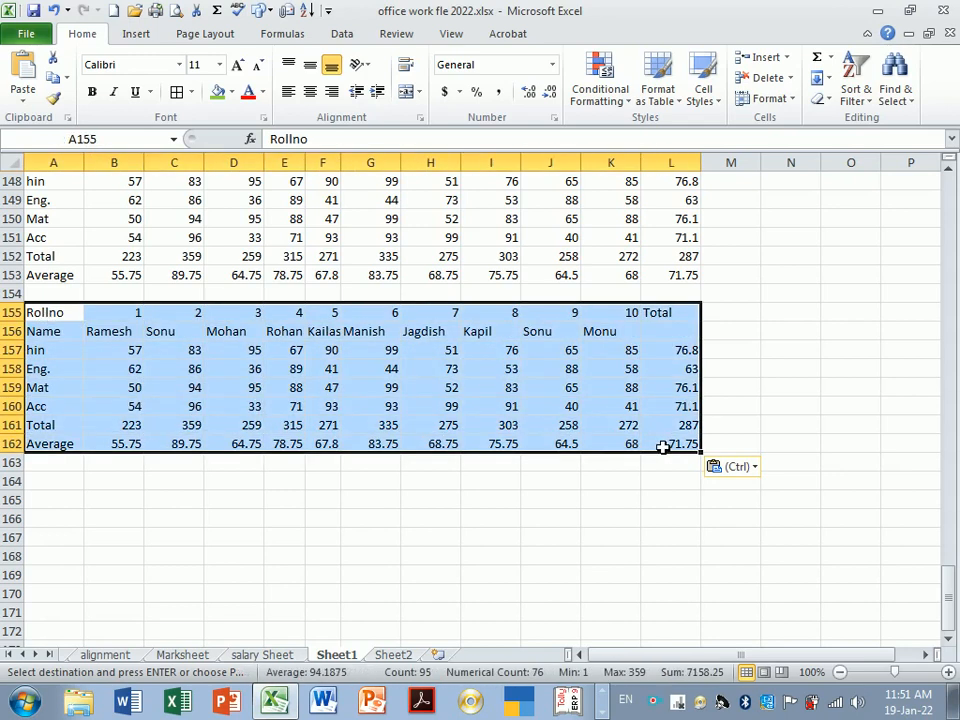
# - Review the Paste Special options for cell B165, including the operations and Transpose, and close the dialog without pasting
pyautogui.click(139, 502)
pyautogui.click(22, 98)
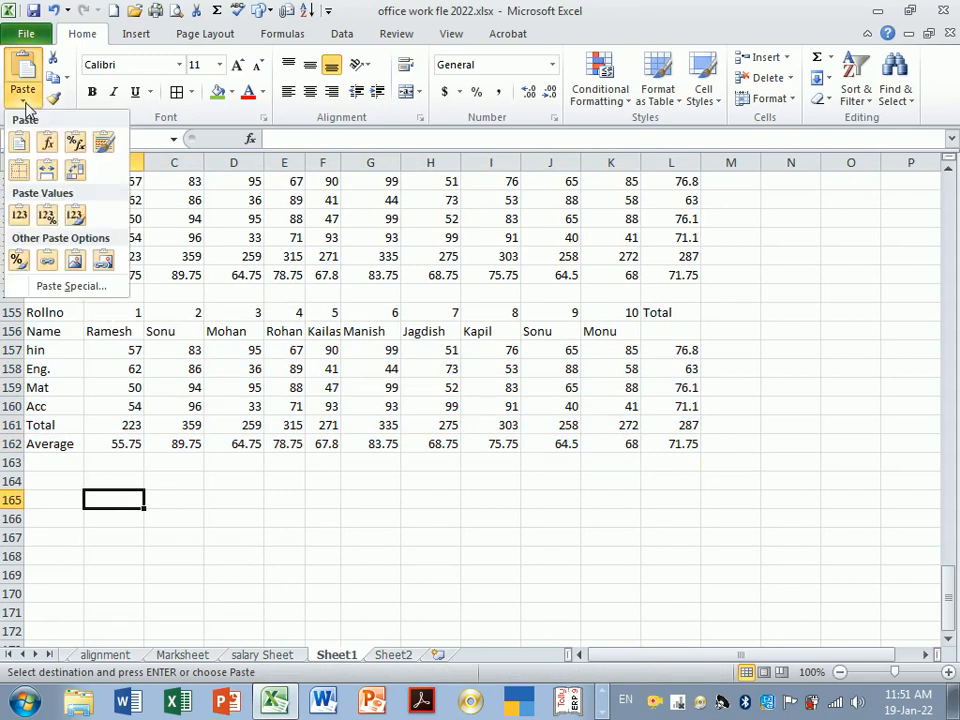
pyautogui.click(50, 283)
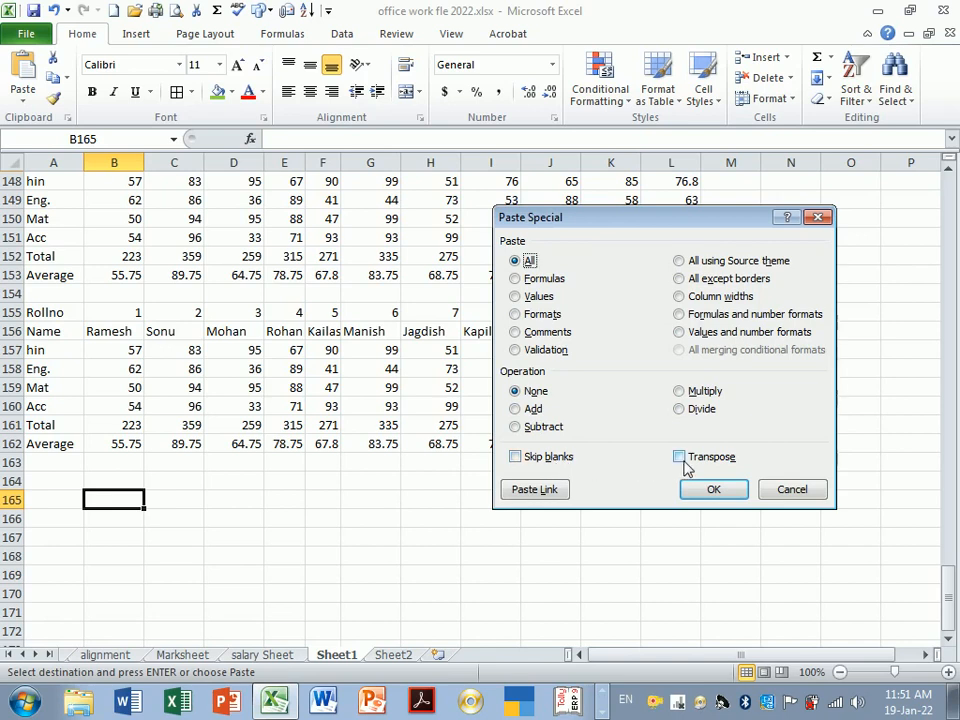
pyautogui.click(787, 492)
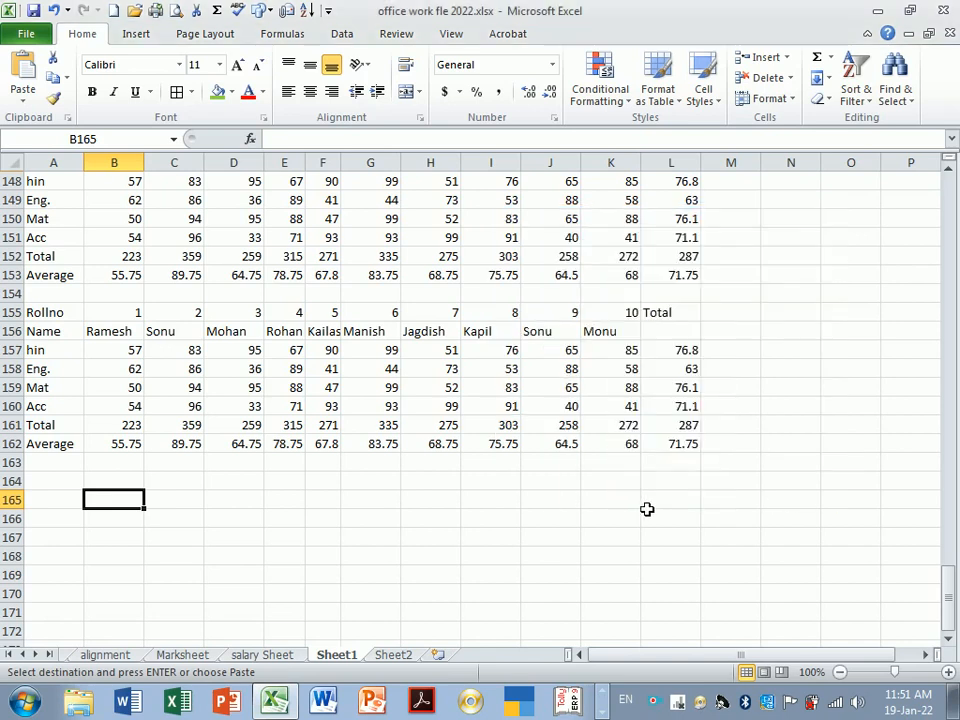
# - Enter the header Number in B165 and the values 5000, 6000 and 5000 in B166:B168
pyautogui.scroll(-2, 645, 509)
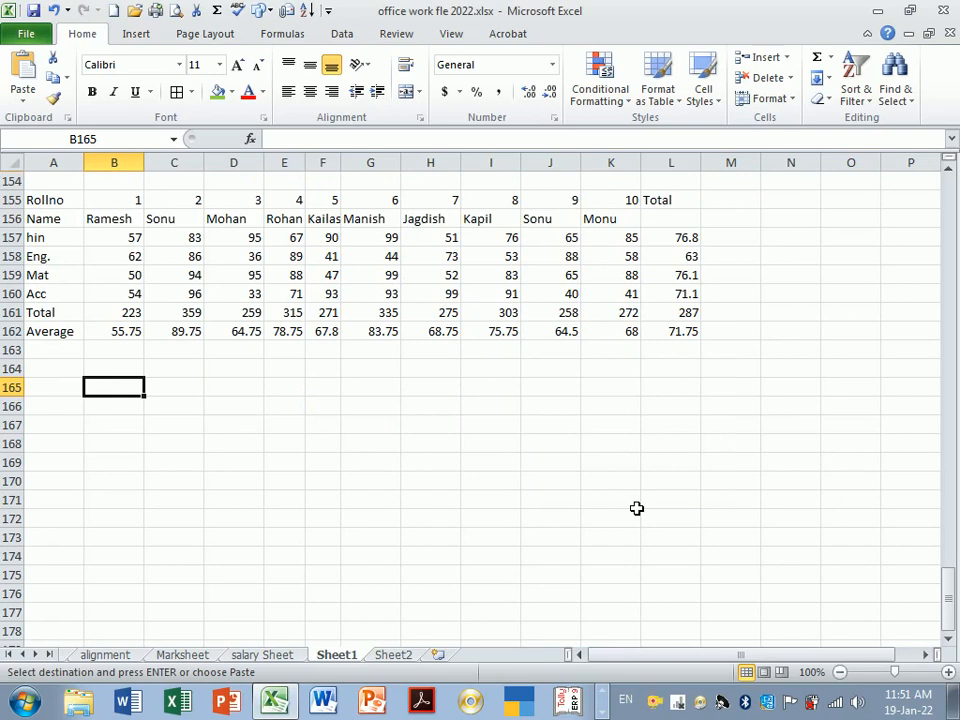
pyautogui.write('Number')
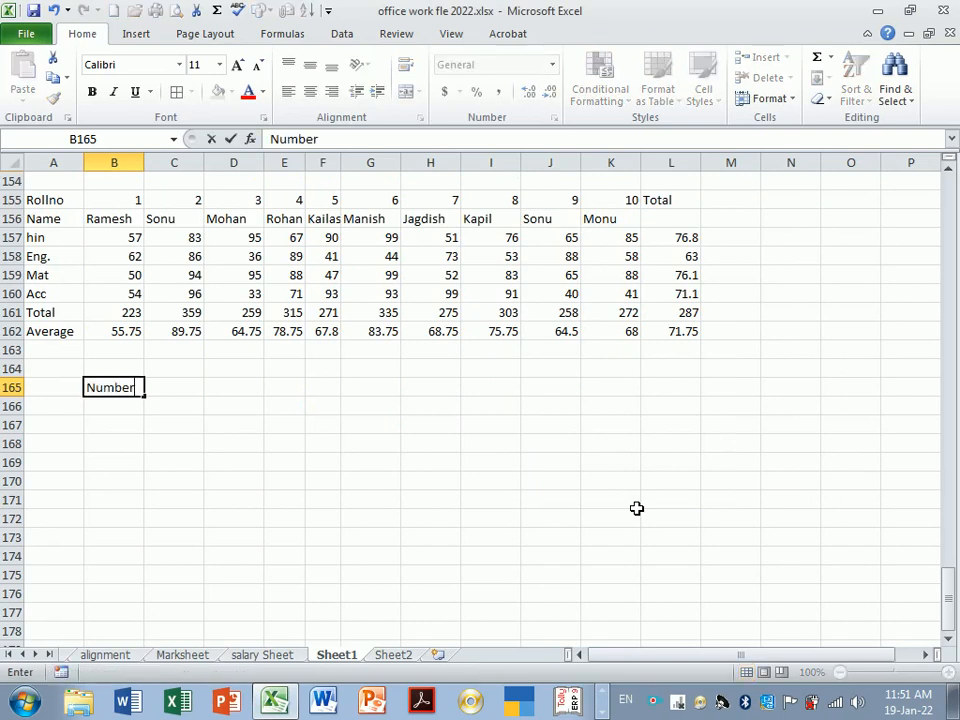
pyautogui.press('Return')
pyautogui.write('5000')
pyautogui.press('Return')
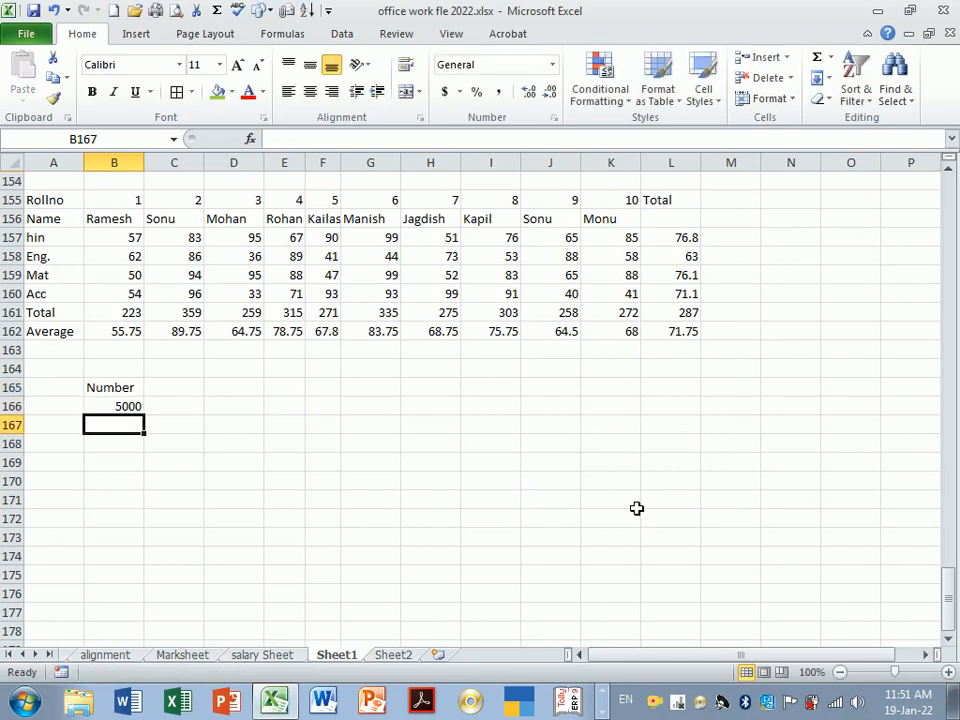
pyautogui.write('6000')
pyautogui.press('Return')
pyautogui.write('5')
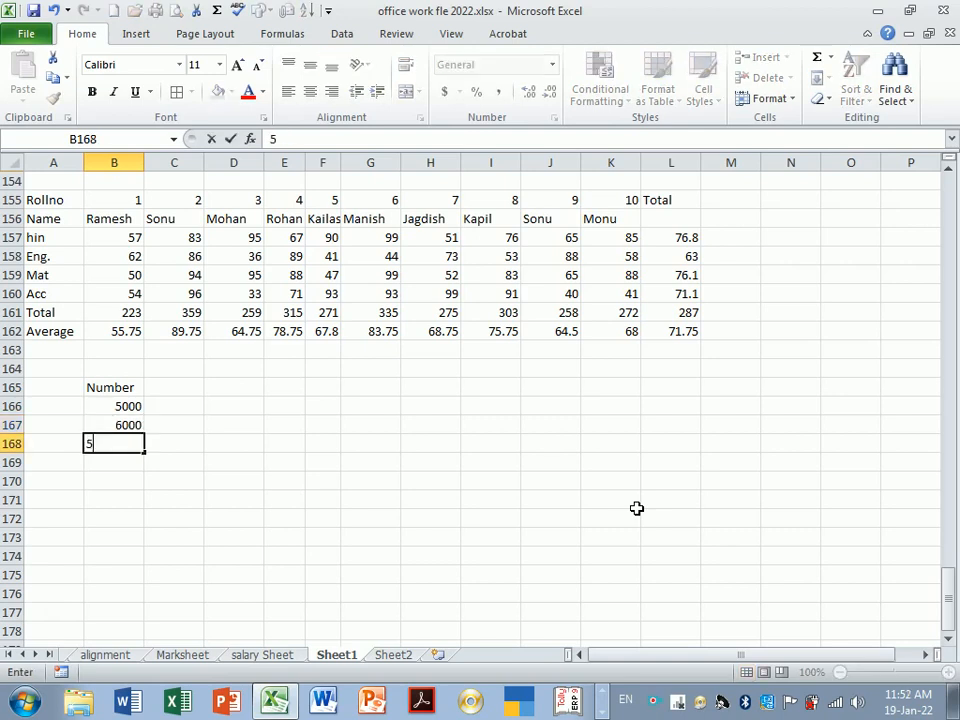
pyautogui.write('000')
pyautogui.press('Return')
# - Replace the header in B165 with Staff Salary and widen column B to fit it
pyautogui.press('Up')
pyautogui.press('Up')
pyautogui.press('Up')
pyautogui.press('Up')
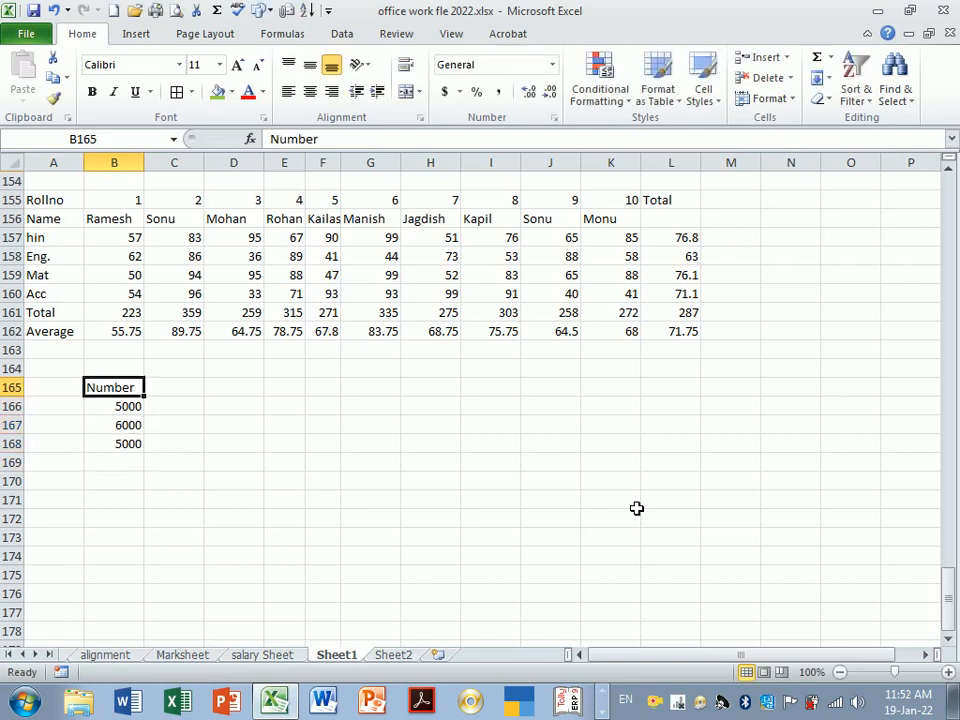
pyautogui.write('Sa')
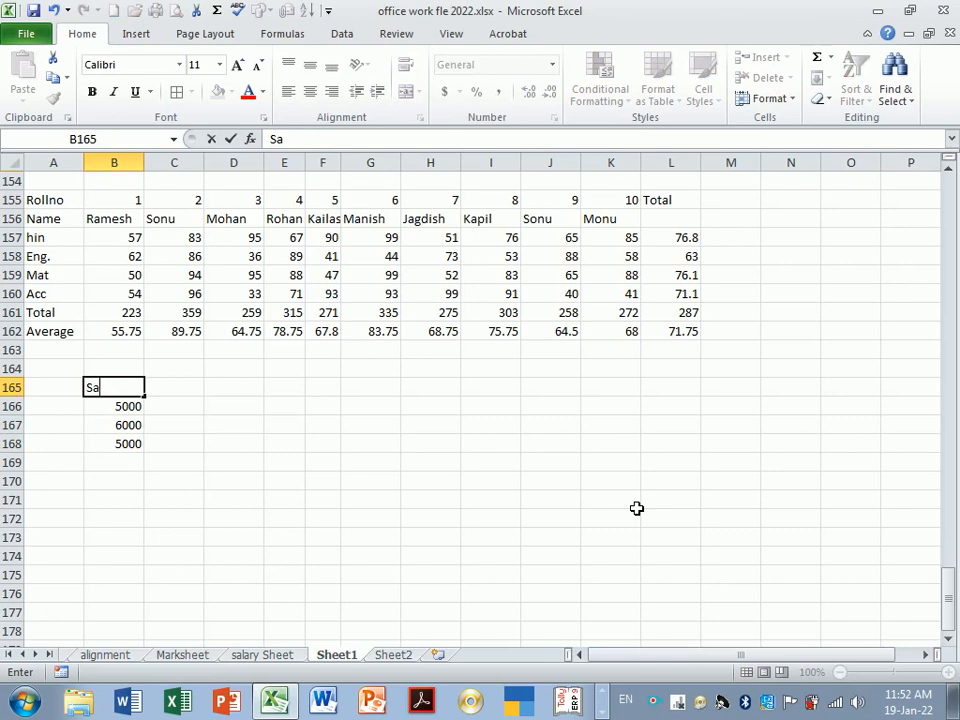
pyautogui.write('aff Salary')
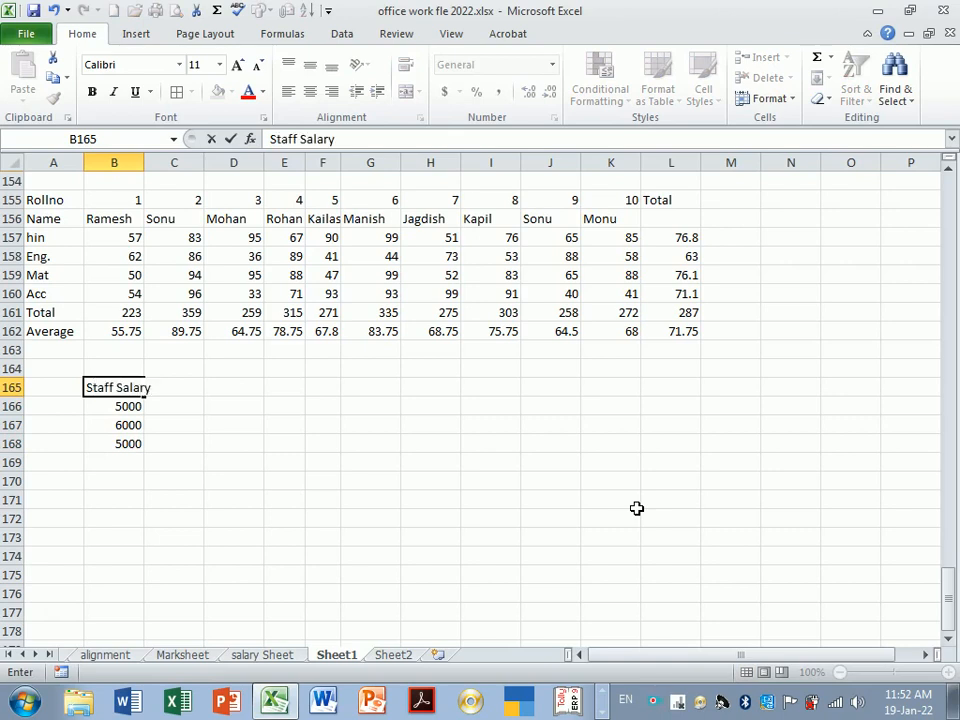
pyautogui.press('Return')
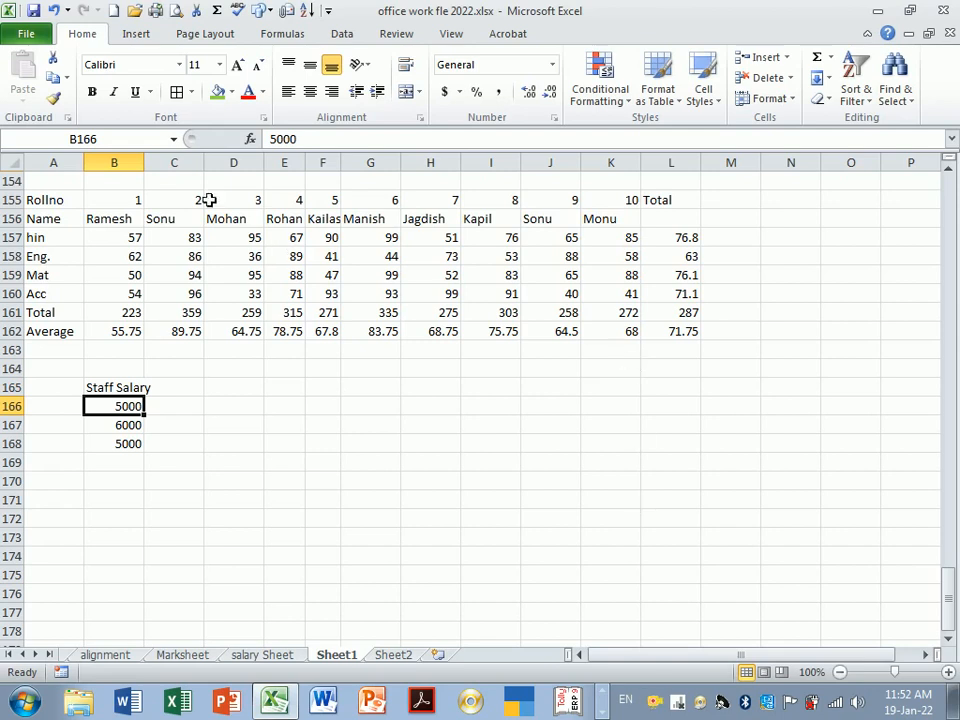
pyautogui.moveTo(153, 171); pyautogui.dragTo(178, 171)
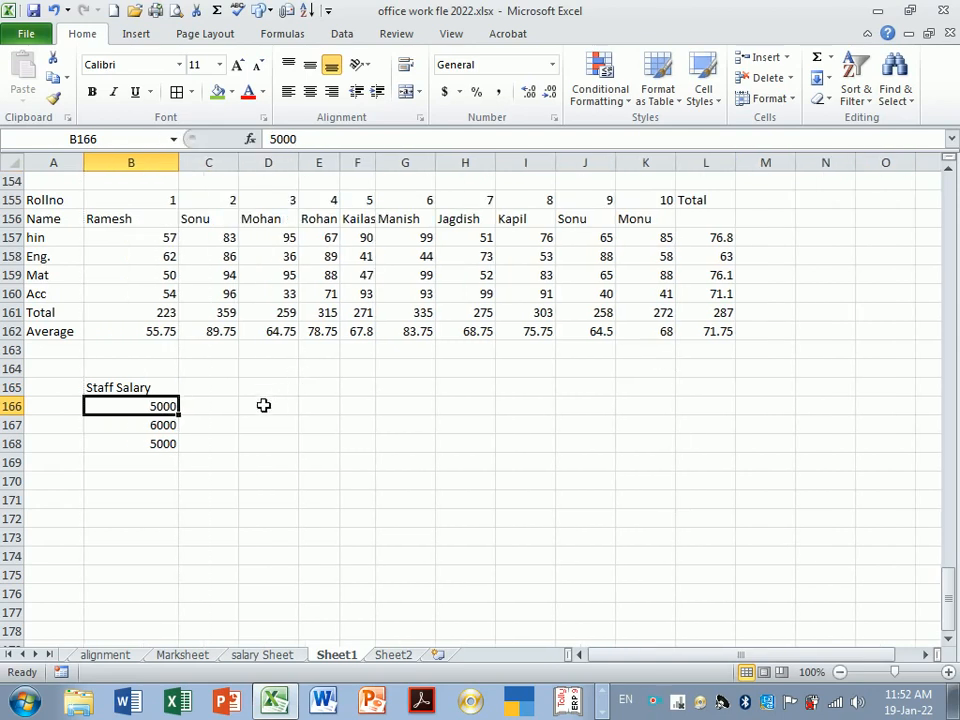
# - Enter 1000 in C165, beside the Staff Salary header
pyautogui.click(218, 401)
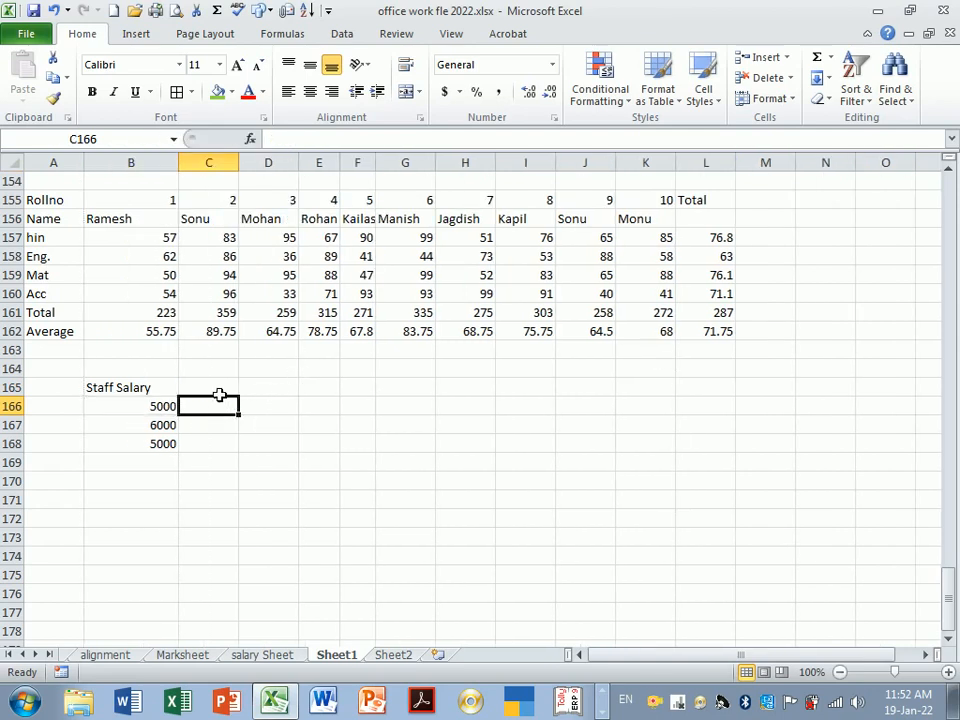
pyautogui.click(219, 393)
pyautogui.write('100')
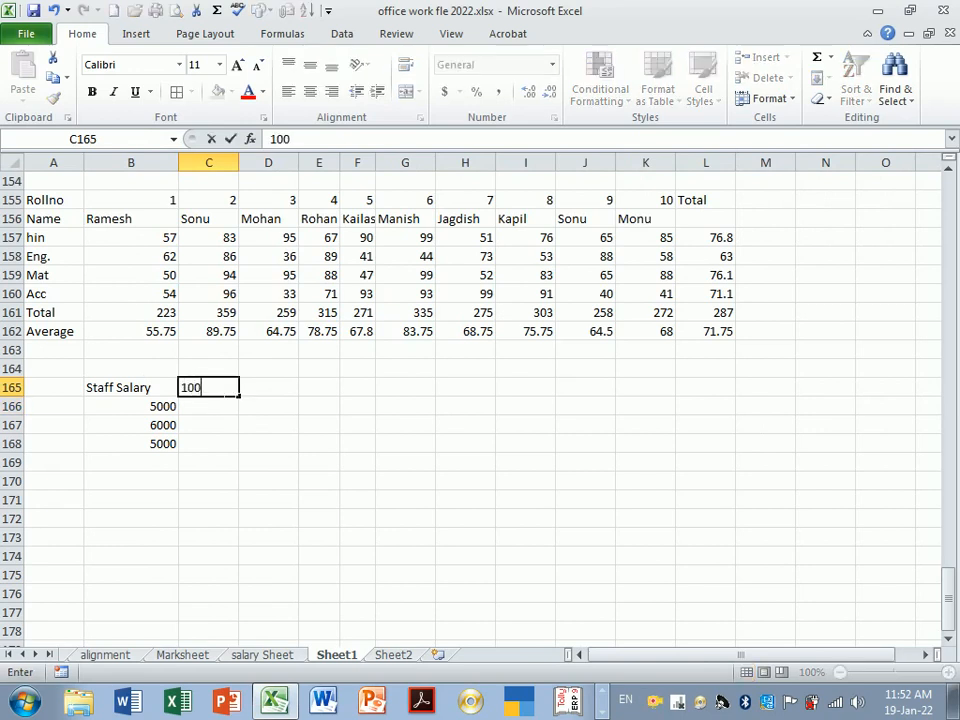
pyautogui.write('0')
pyautogui.press('Return')
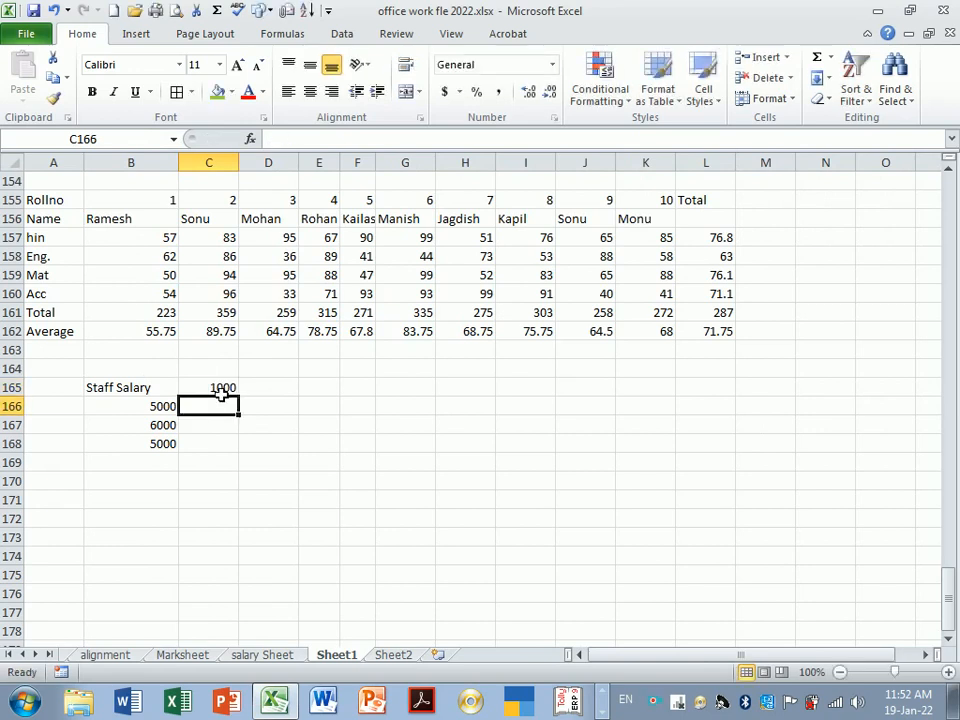
# - Extend the Staff Salary list with 6000, 3000 and 7000 in B169:B171
pyautogui.click(166, 469)
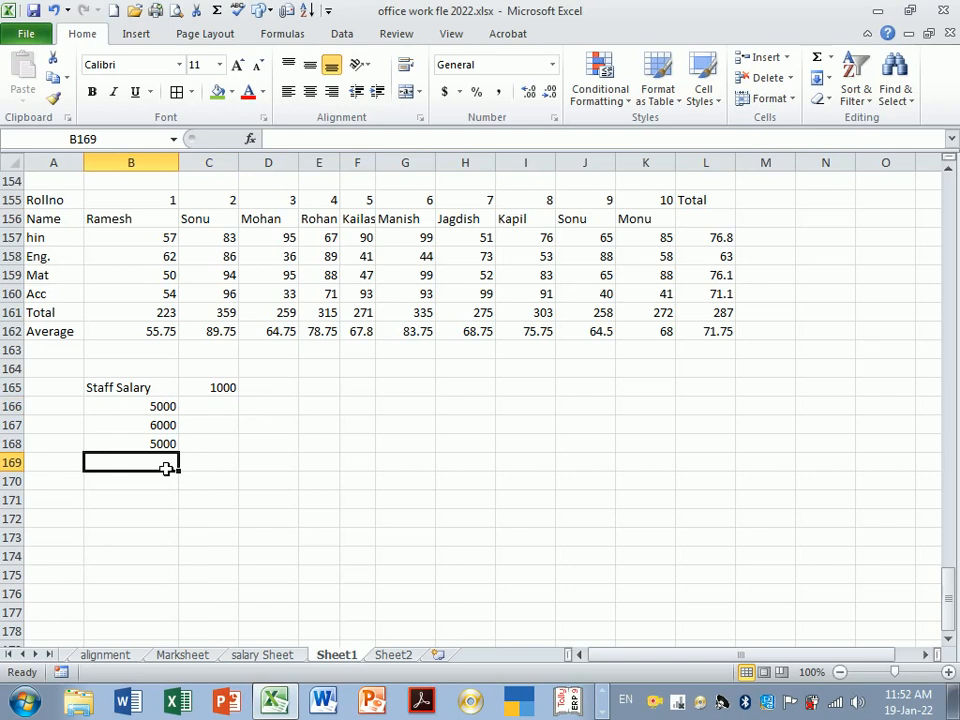
pyautogui.write('6000')
pyautogui.press('Return')
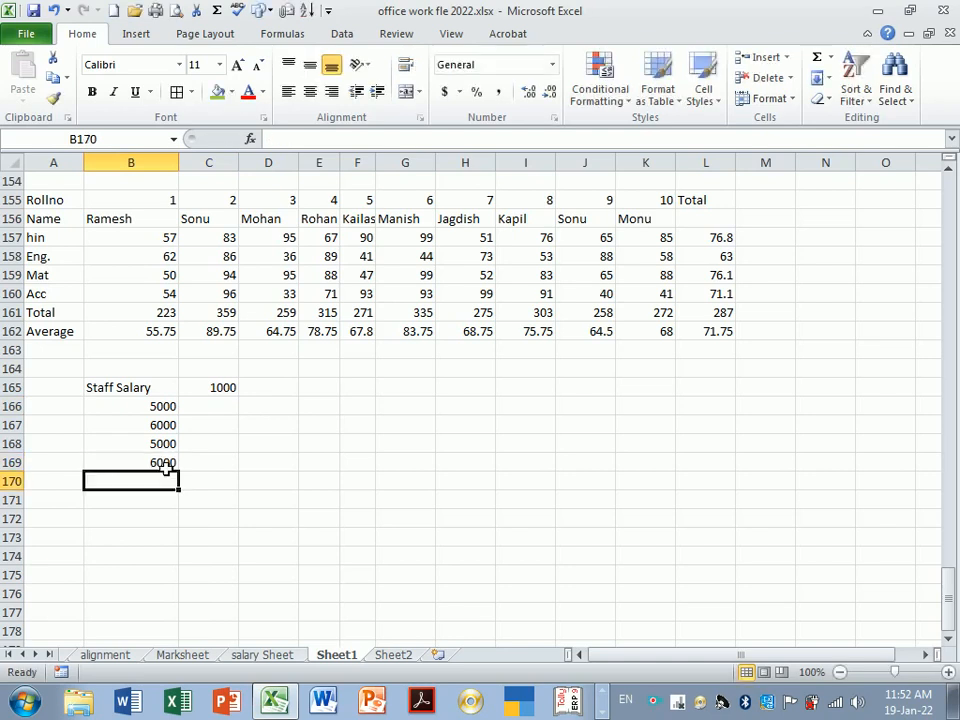
pyautogui.write('3000')
pyautogui.press('Return')
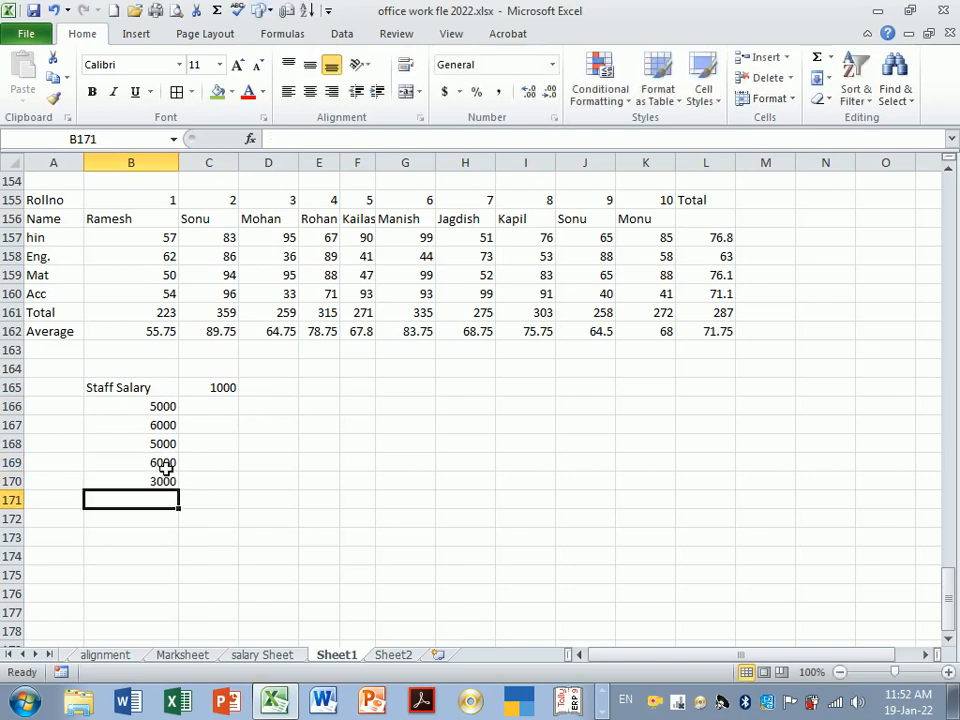
pyautogui.write('7000')
pyautogui.press('Return')
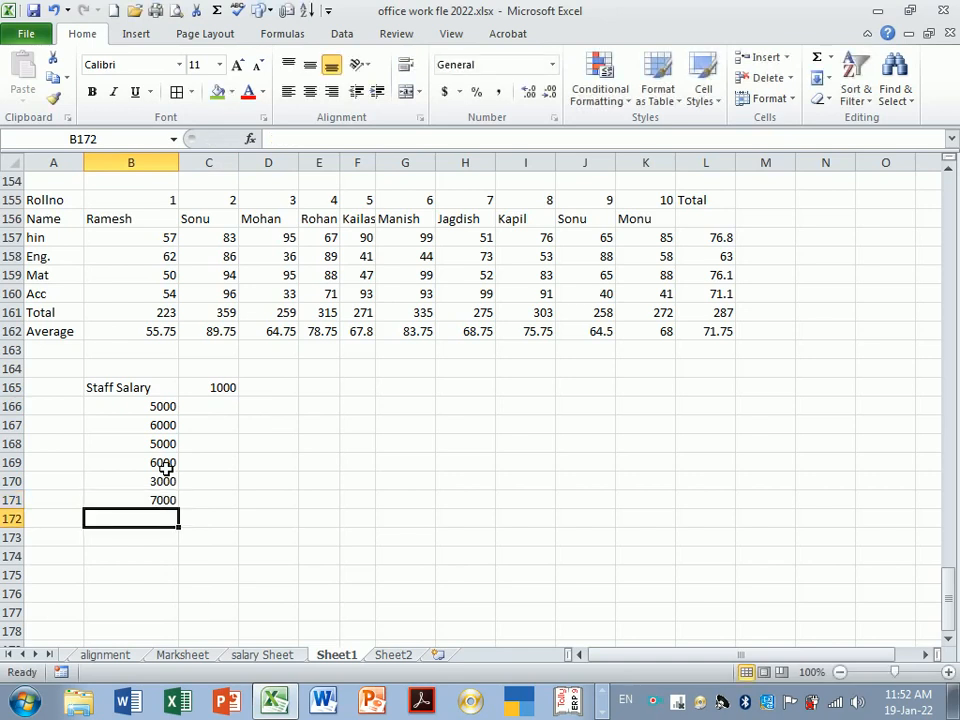
# - Extend the Staff Salary list with 8000 and 6000 in B172:B173
pyautogui.write('8000')
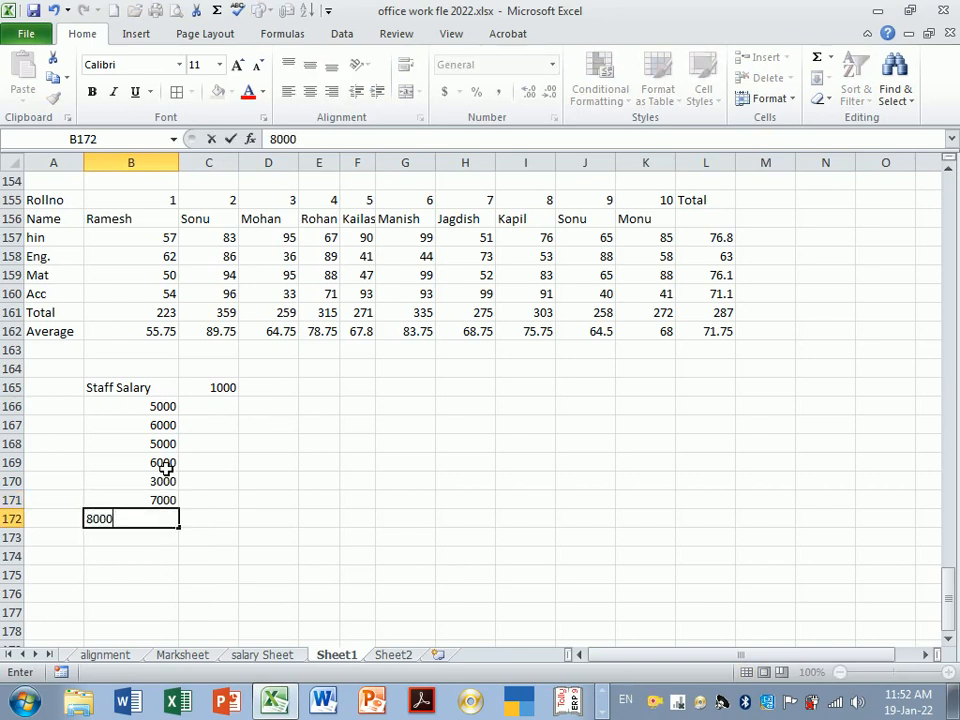
pyautogui.press('Return')
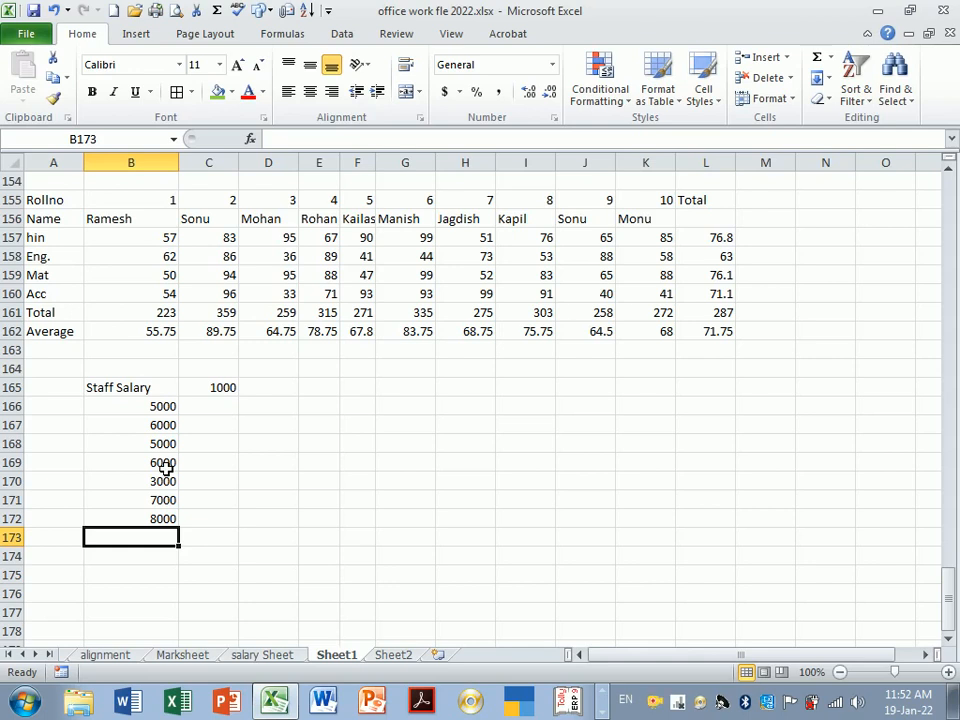
pyautogui.write('6000')
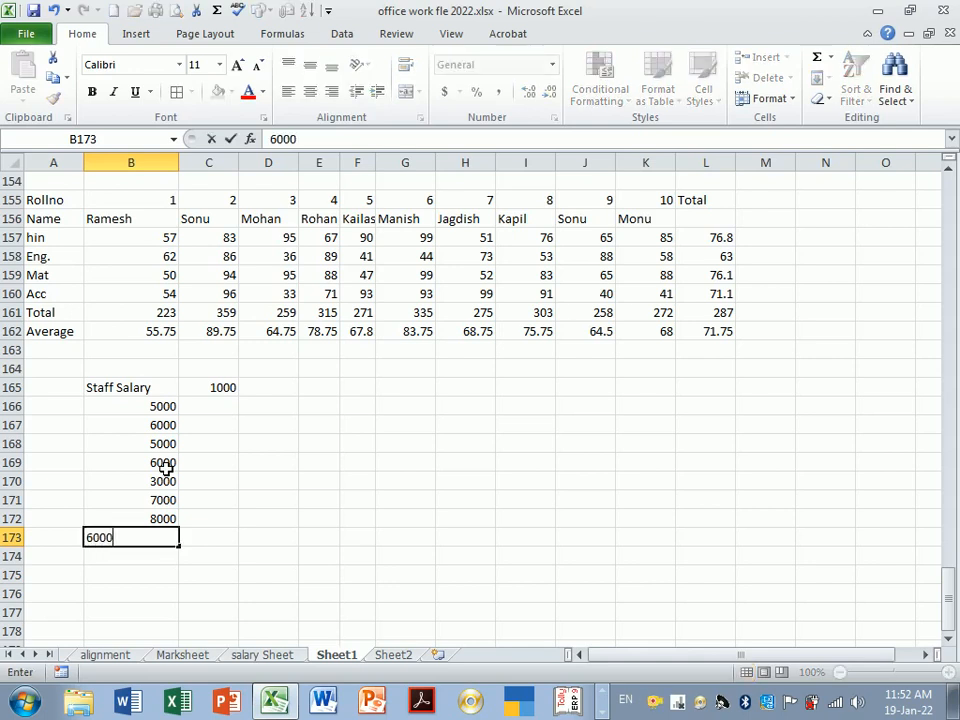
pyautogui.press('Return')
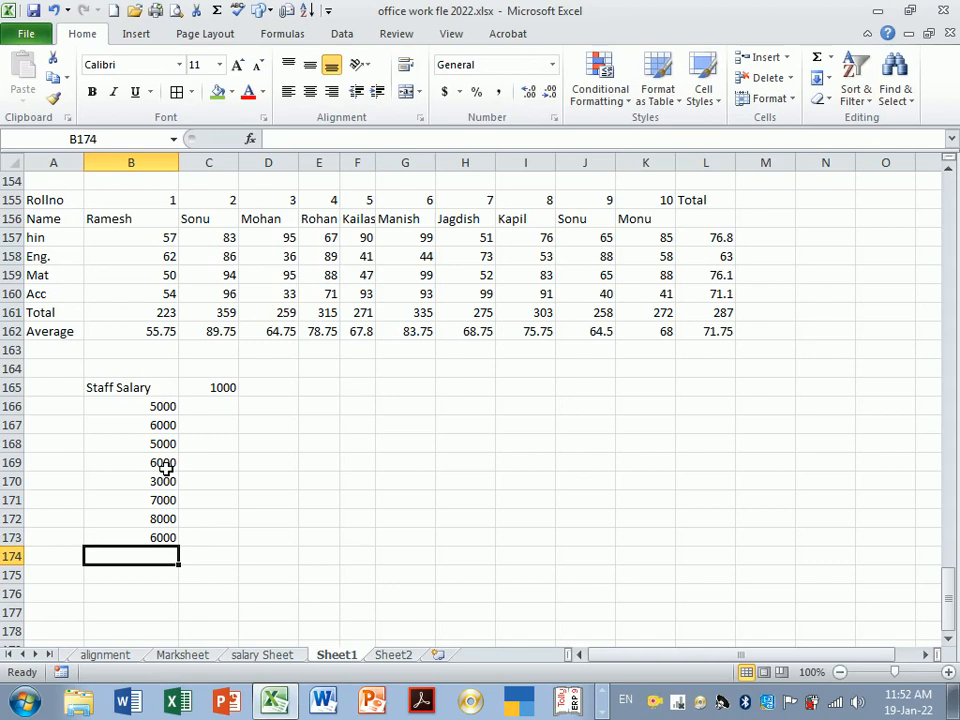
# - Enter the formula =B166+C165 in C166 to add the increment to the first salary
pyautogui.click(219, 416)
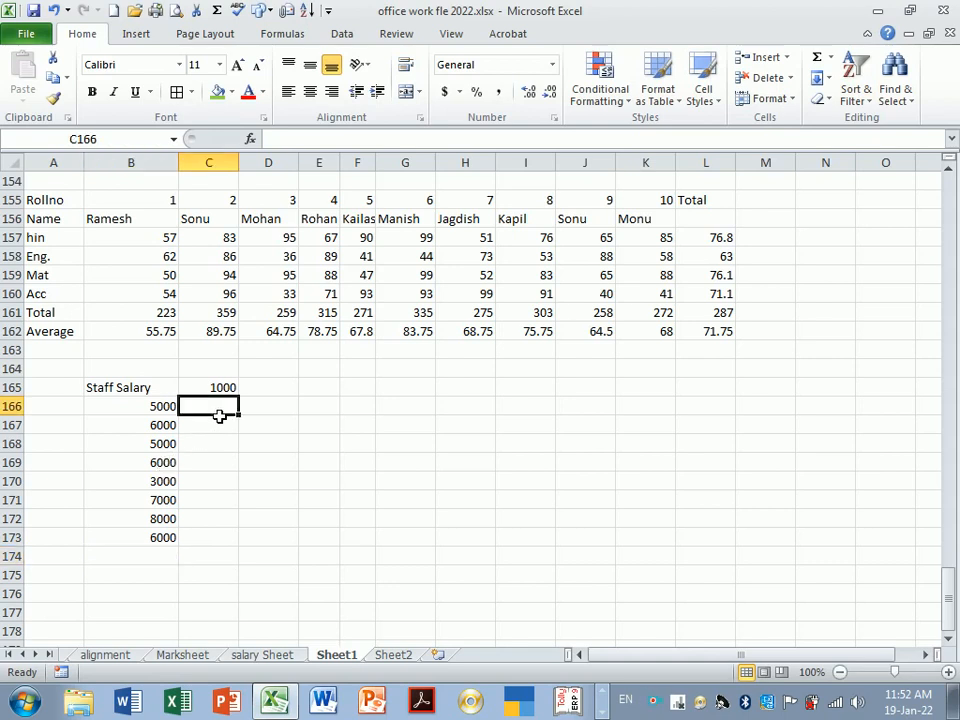
pyautogui.write('=')
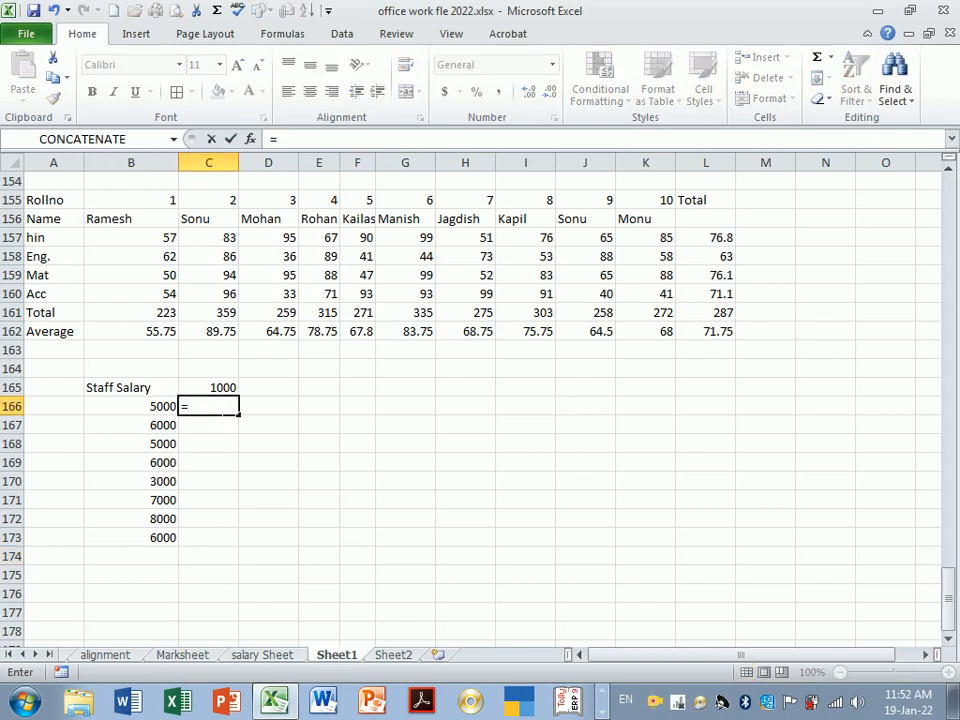
pyautogui.press('Left')
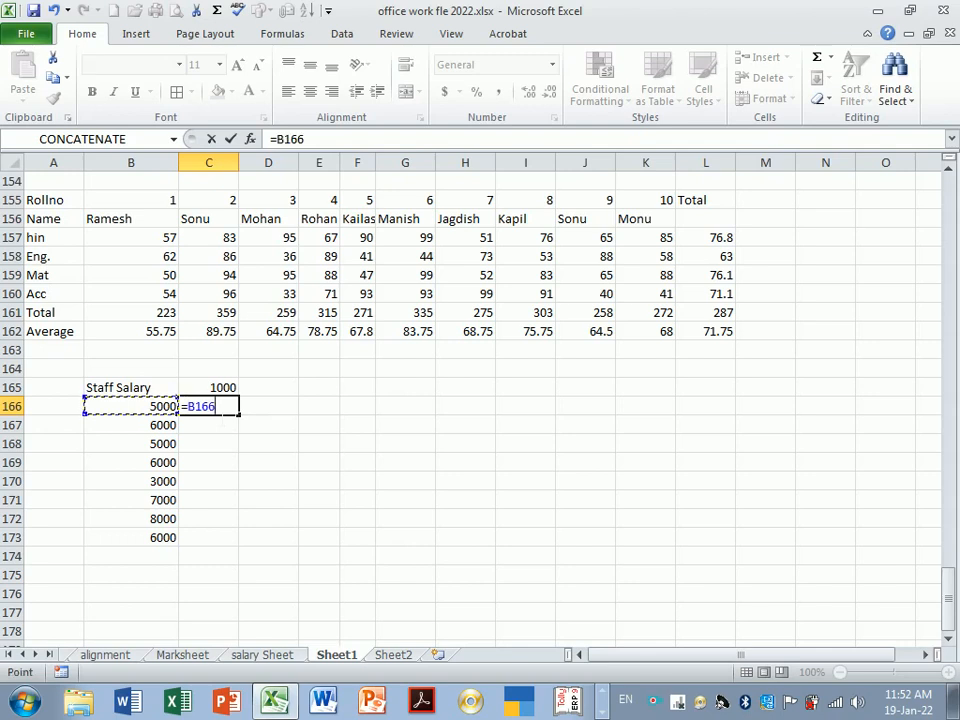
pyautogui.write('+')
pyautogui.press('Up')
pyautogui.press('Return')
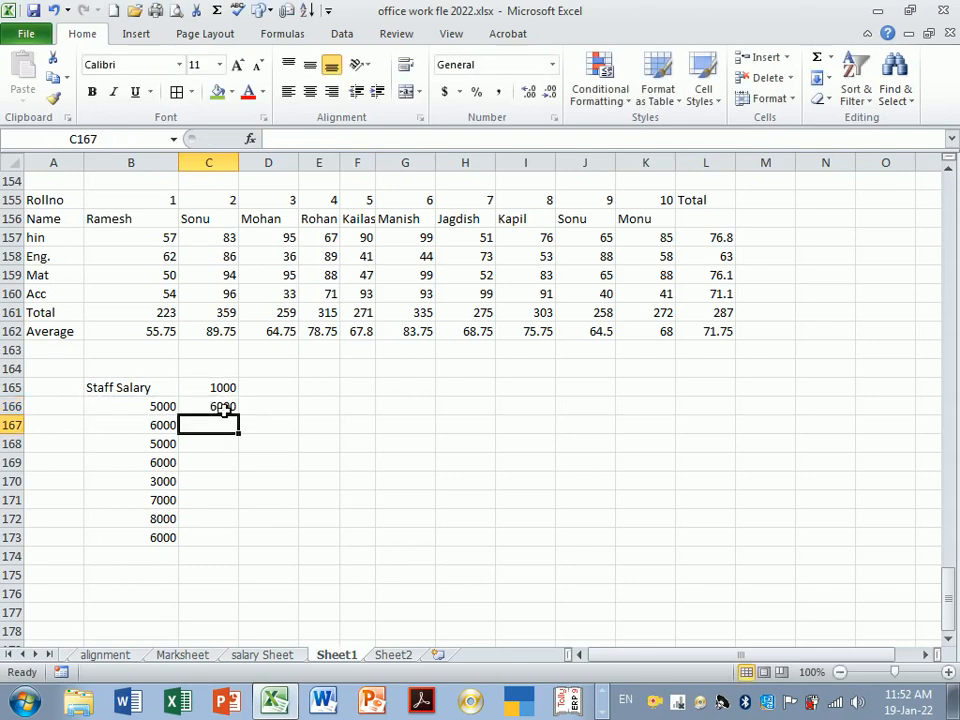
# - Try filling the C166 formula down to C173 and undo the fill
pyautogui.click(216, 407)
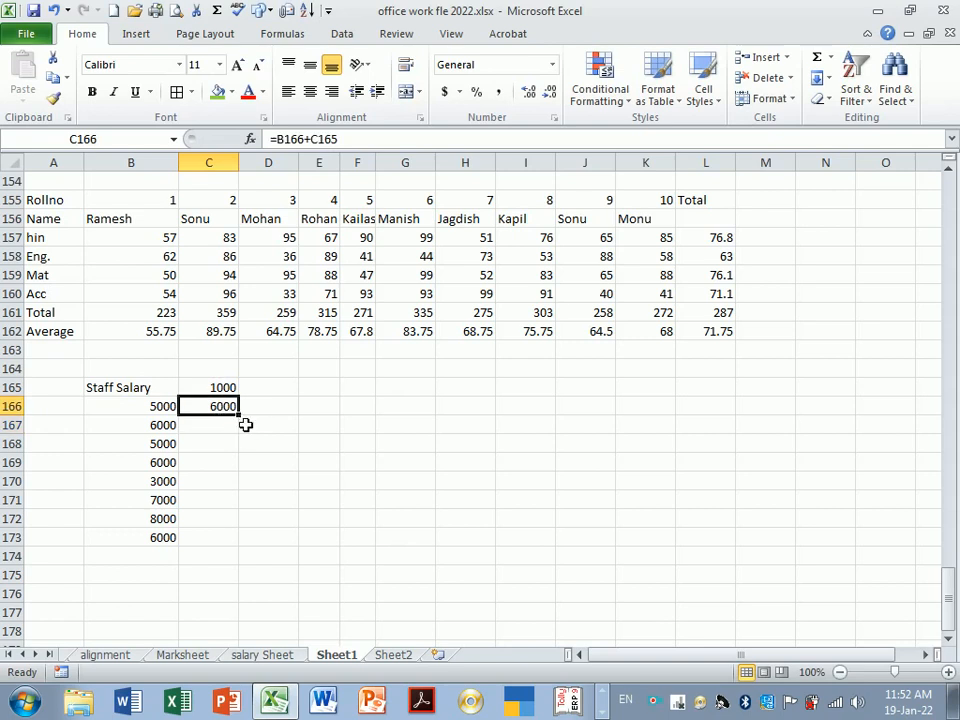
pyautogui.moveTo(245, 425); pyautogui.dragTo(239, 554)
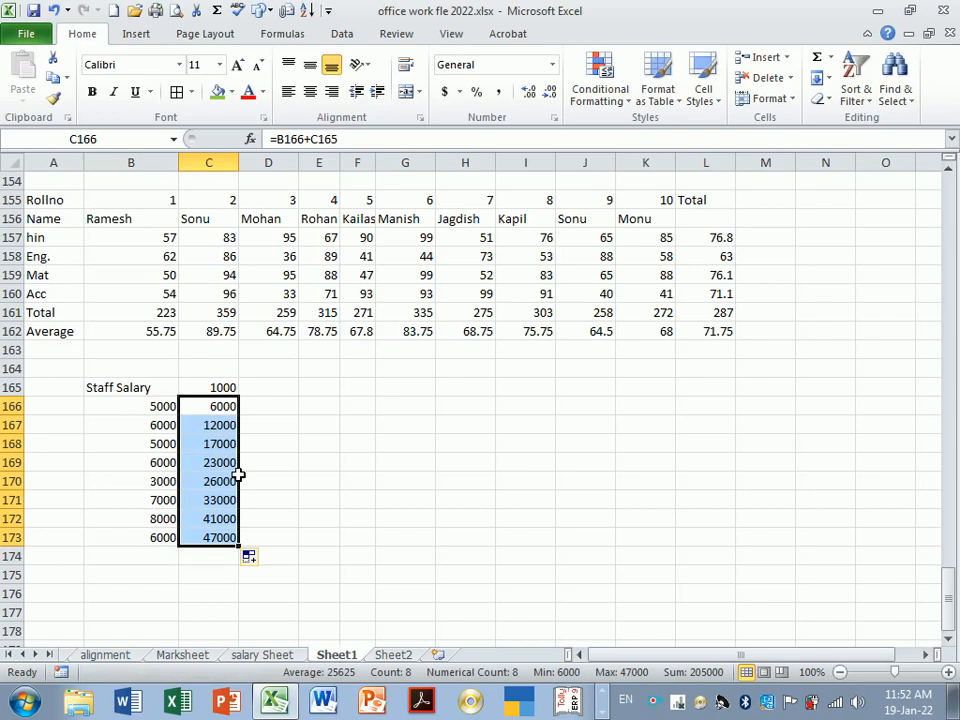
pyautogui.hotkey('ctrl', 'z')
pyautogui.click(232, 428)
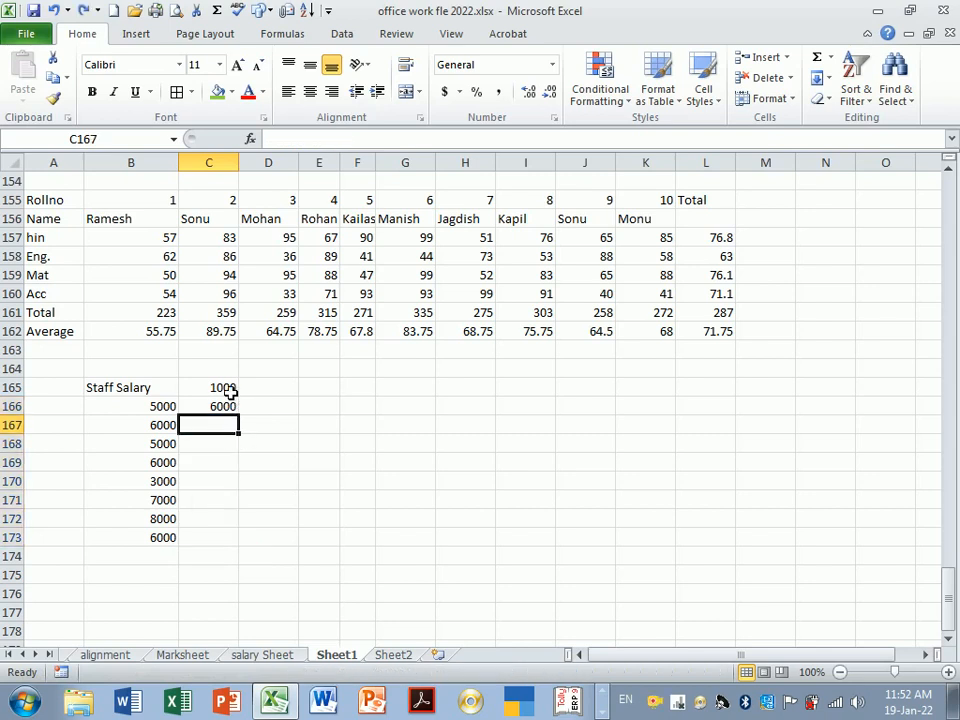
# - Clear the addition formula from C166
pyautogui.click(214, 443)
pyautogui.click(218, 432)
pyautogui.click(219, 463)
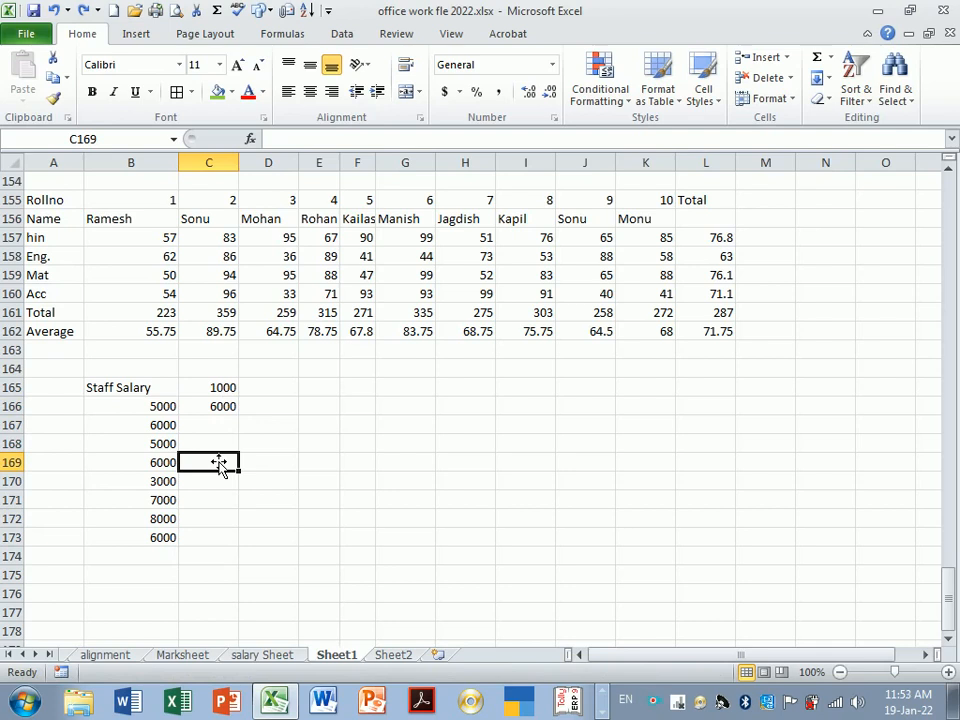
pyautogui.click(222, 428)
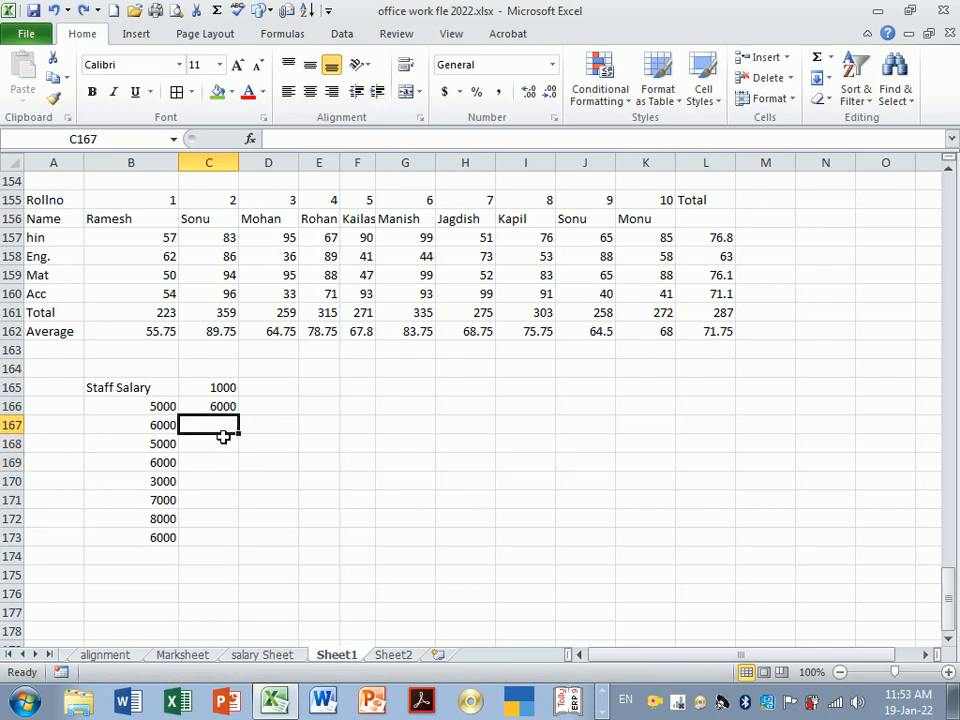
pyautogui.click(224, 408)
pyautogui.press('Delete')
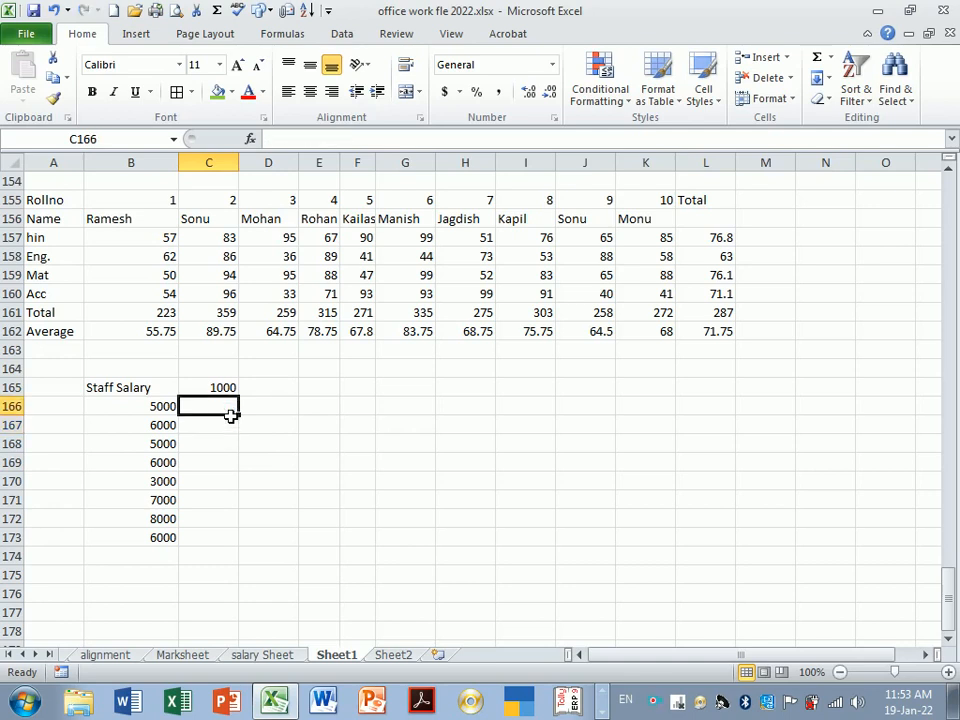
pyautogui.moveTo(158, 410); pyautogui.dragTo(180, 557)
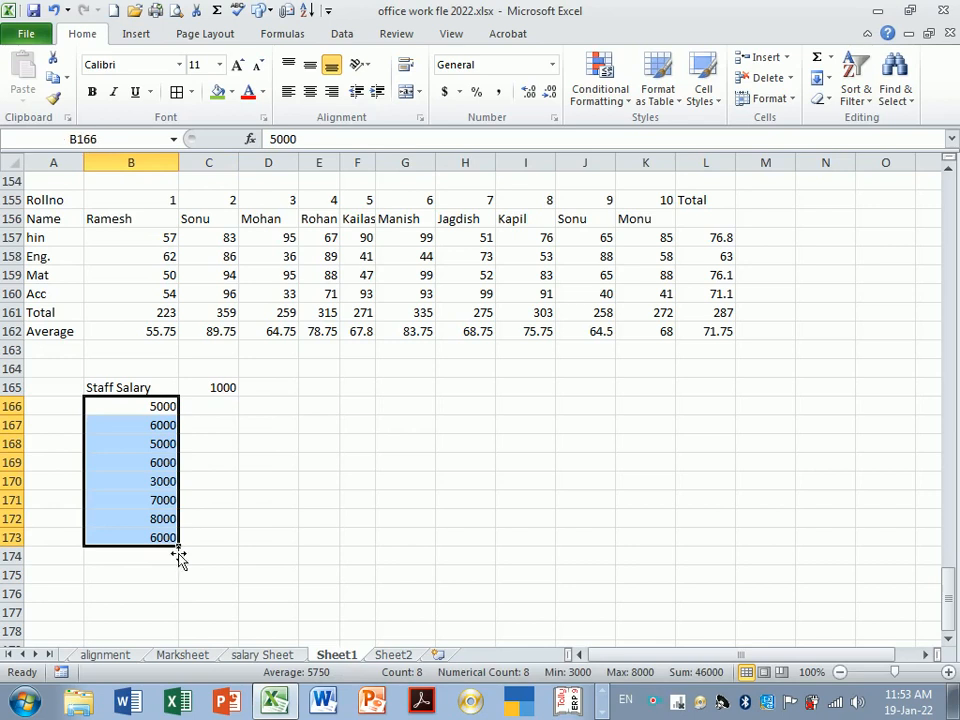
pyautogui.click(406, 483)
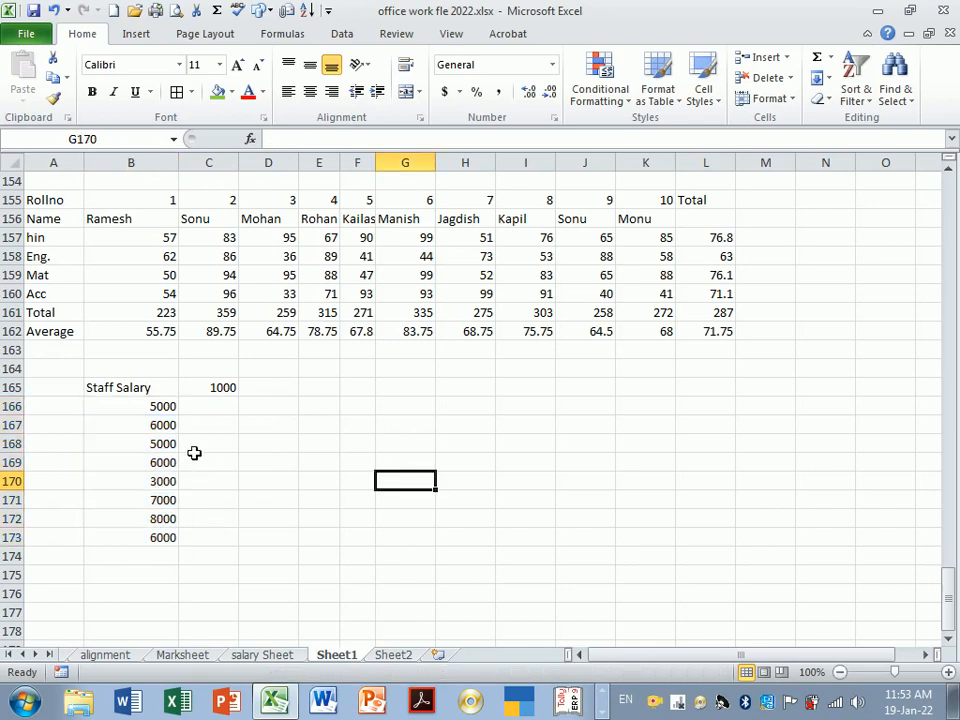
pyautogui.moveTo(170, 408); pyautogui.dragTo(174, 538)
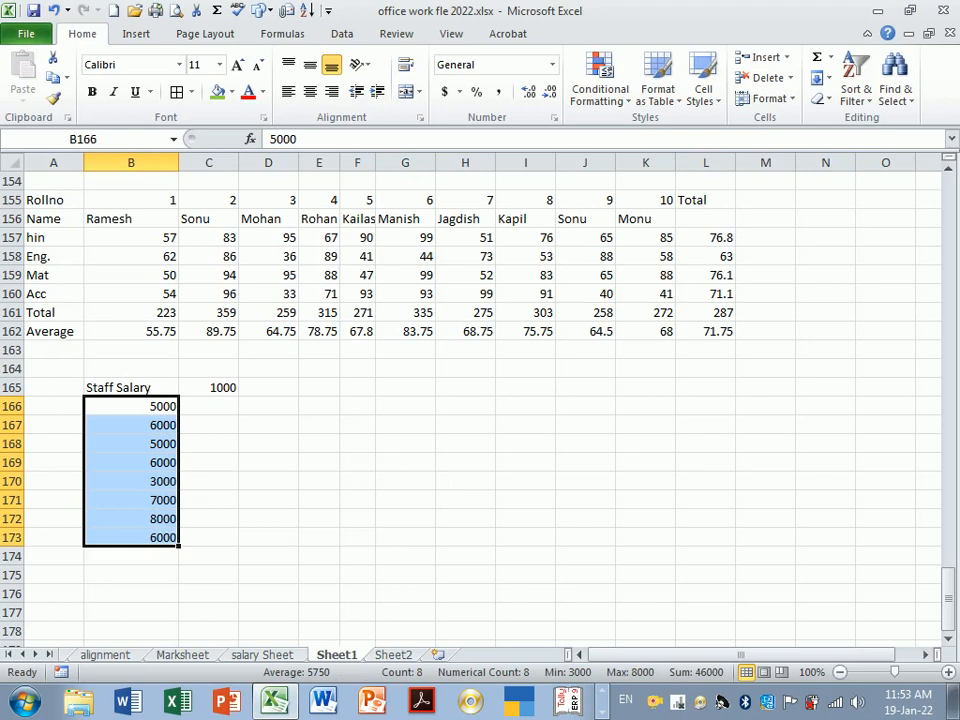
# - Copy the 1000 in C165 and add it to the salaries in B166:B173 using Paste Special with the Add operation
pyautogui.click(200, 388)
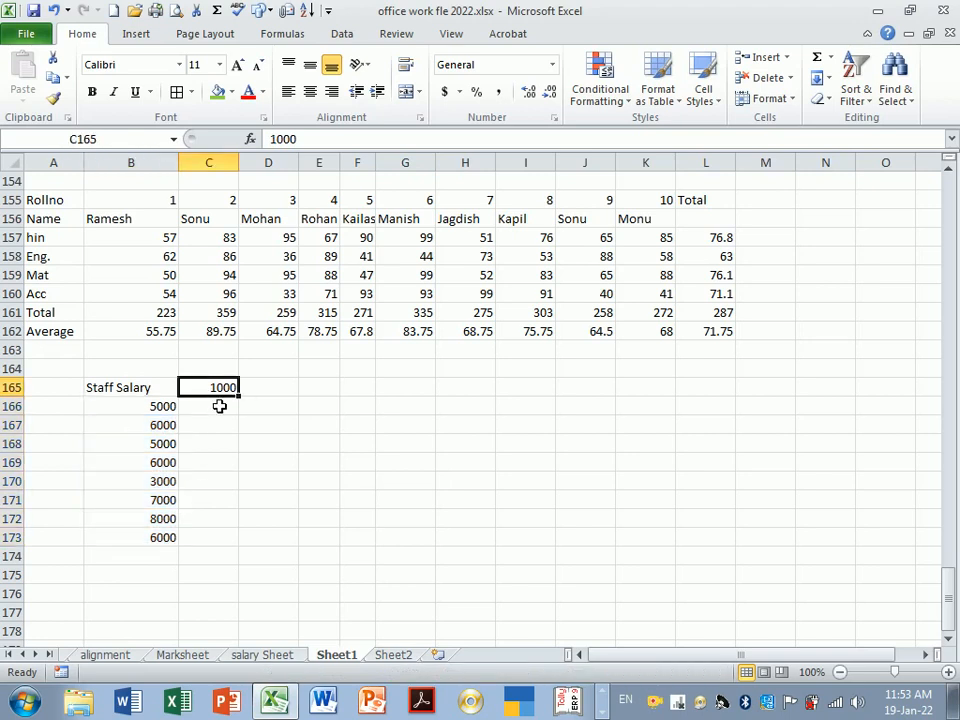
pyautogui.hotkey('ctrl', 'c')
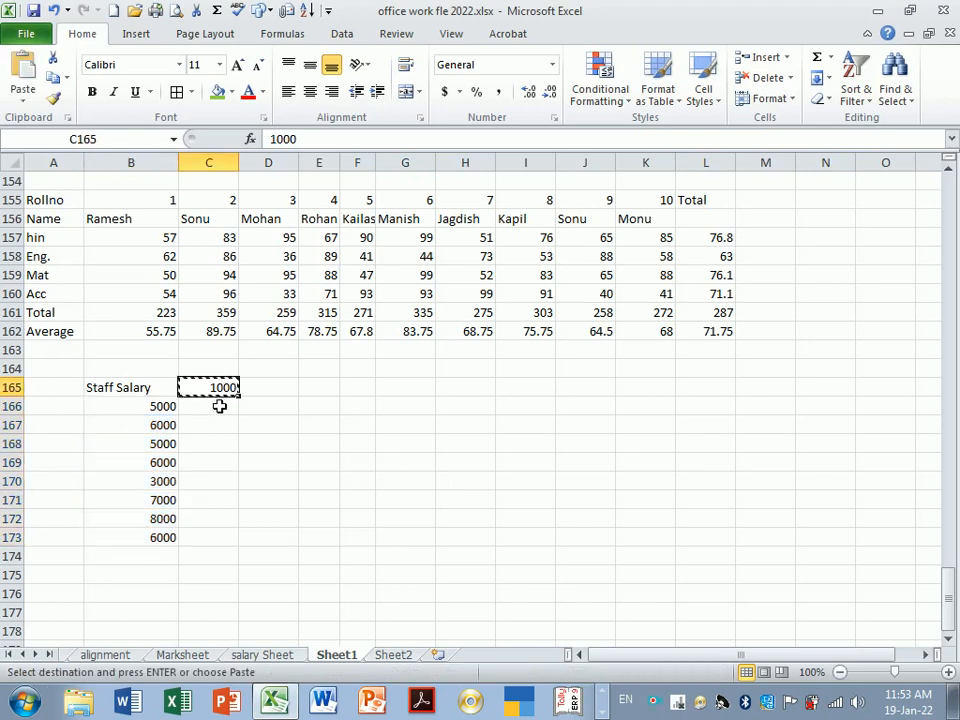
pyautogui.moveTo(163, 412); pyautogui.dragTo(176, 540)
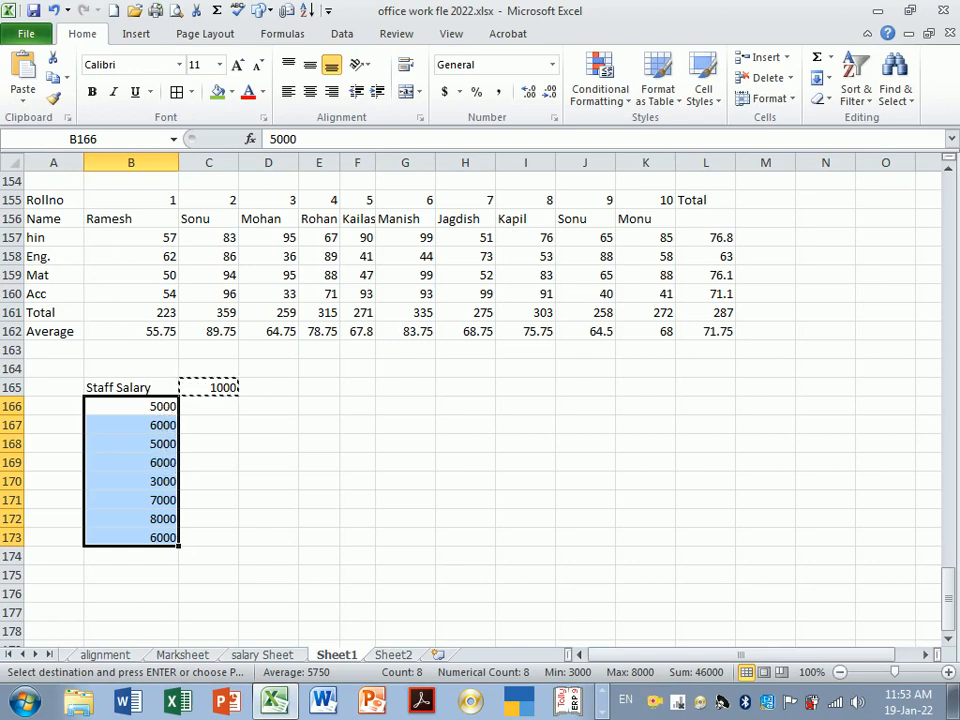
pyautogui.click(22, 97)
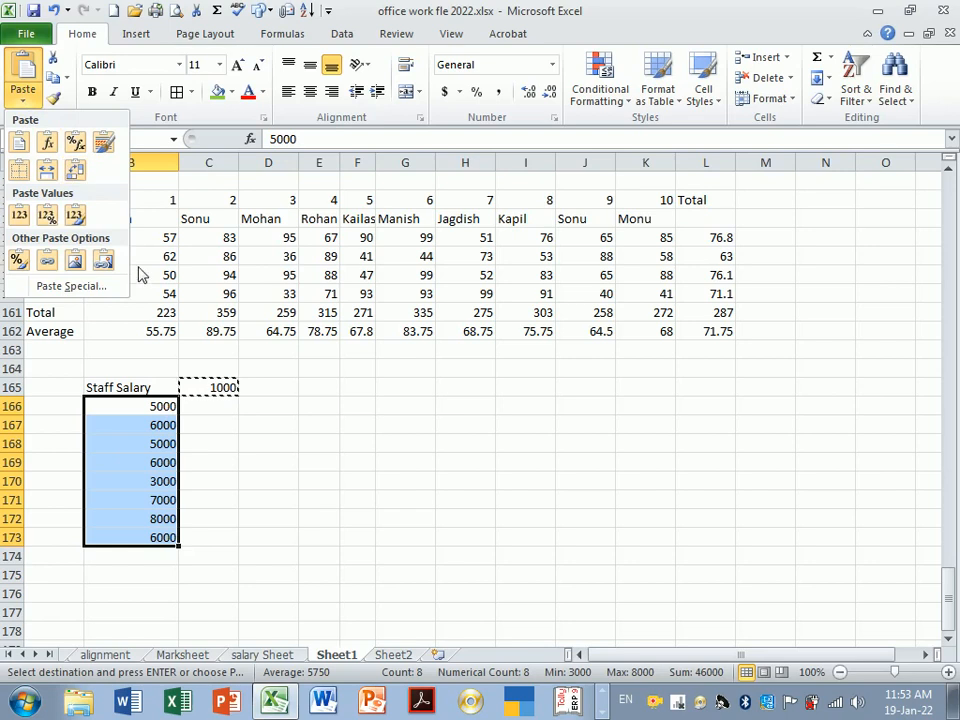
pyautogui.click(72, 287)
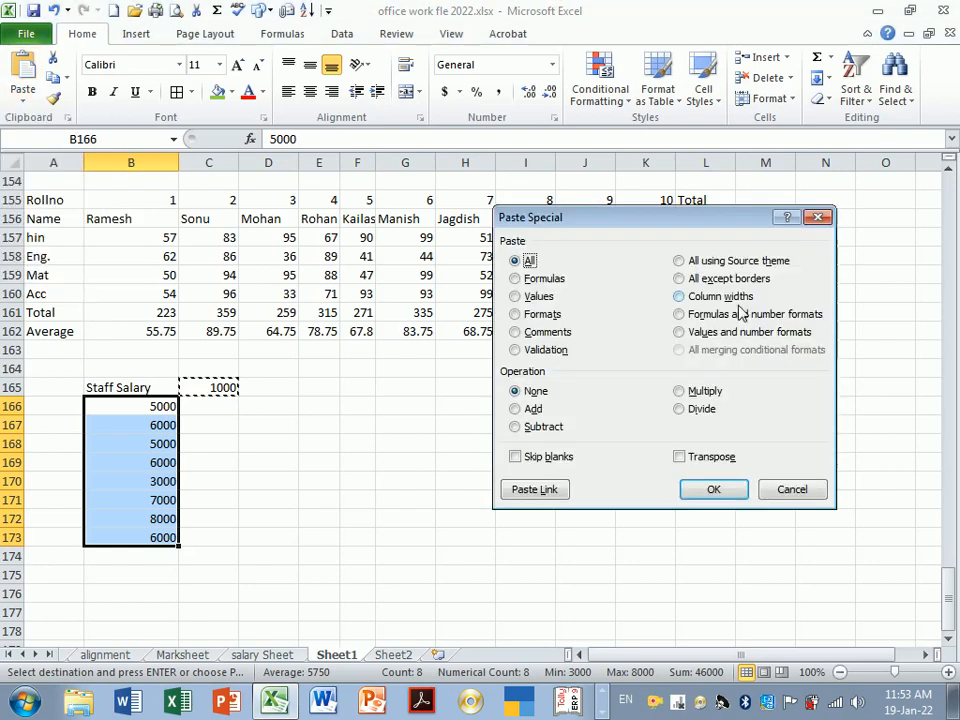
pyautogui.click(530, 409)
pyautogui.click(716, 489)
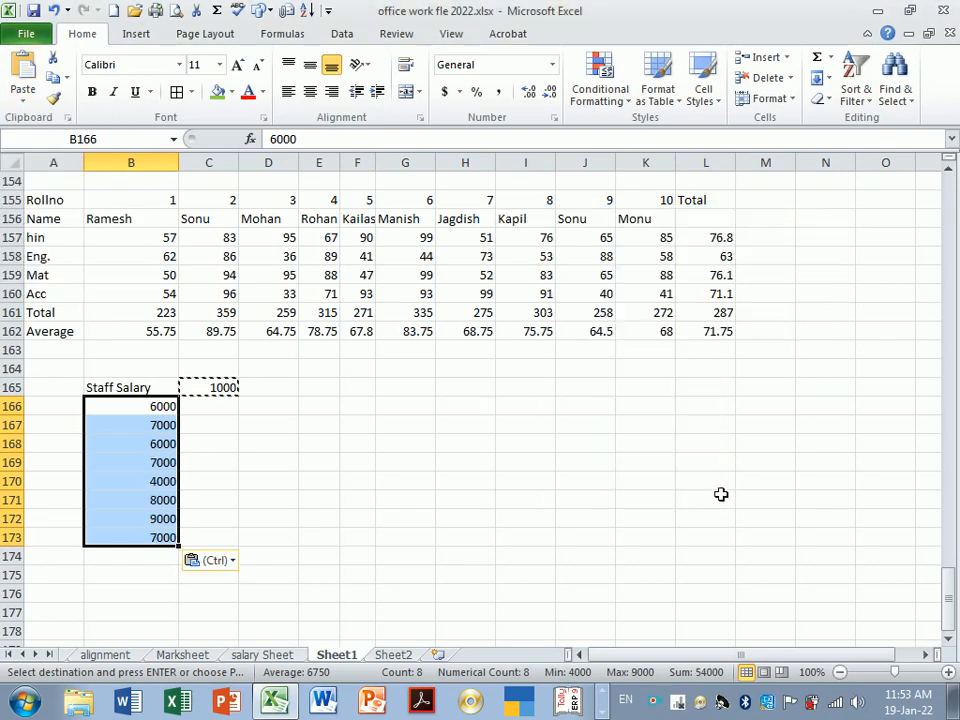
pyautogui.click(258, 452)
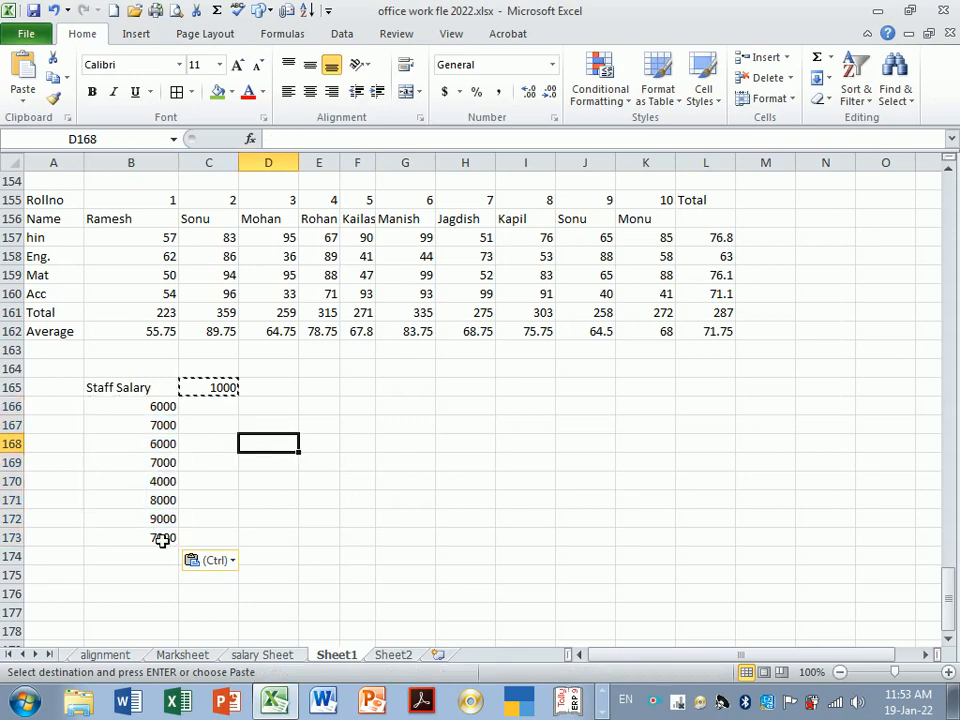
pyautogui.click(278, 484)
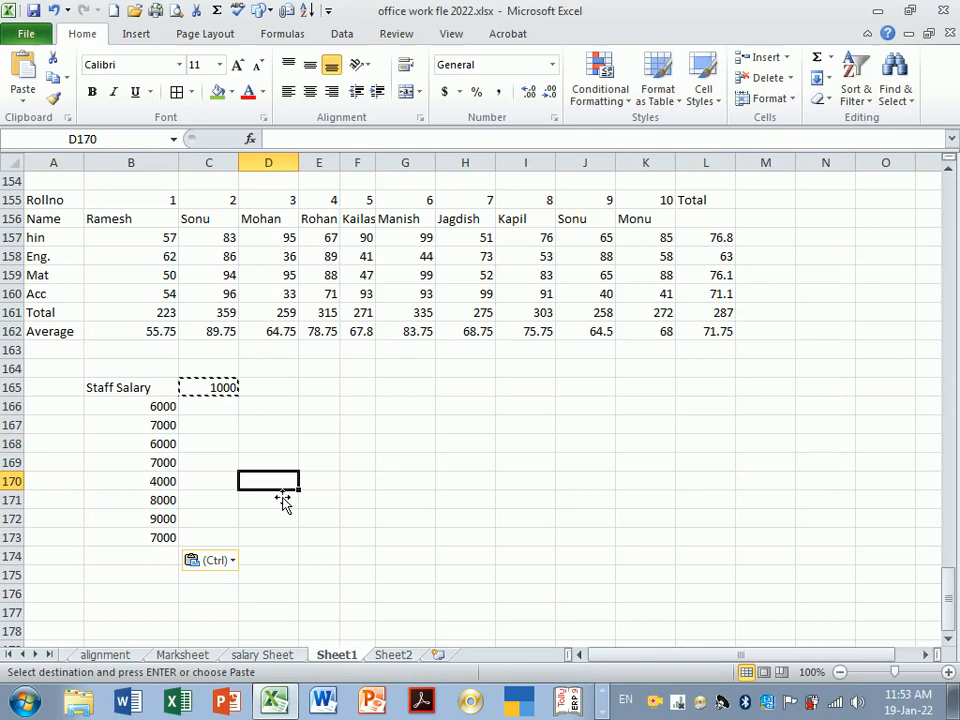
# - Enter 2000 in D165, beside the 1000 value
pyautogui.click(334, 463)
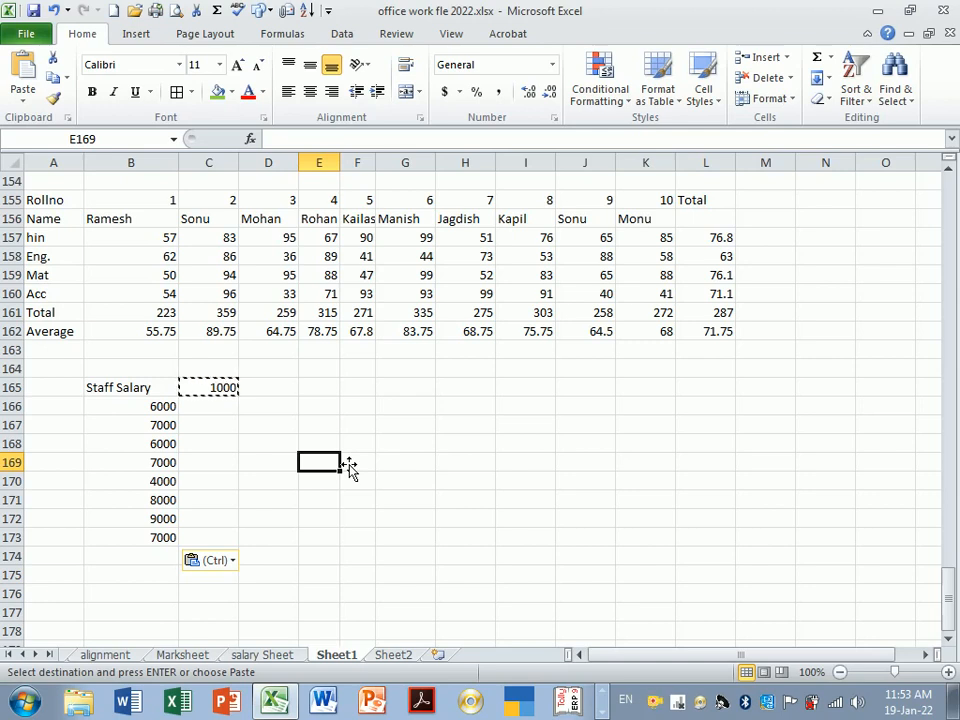
pyautogui.press('Down')
pyautogui.press('Up')
pyautogui.press('Up')
pyautogui.press('Up')
pyautogui.press('Up')
pyautogui.press('Up')
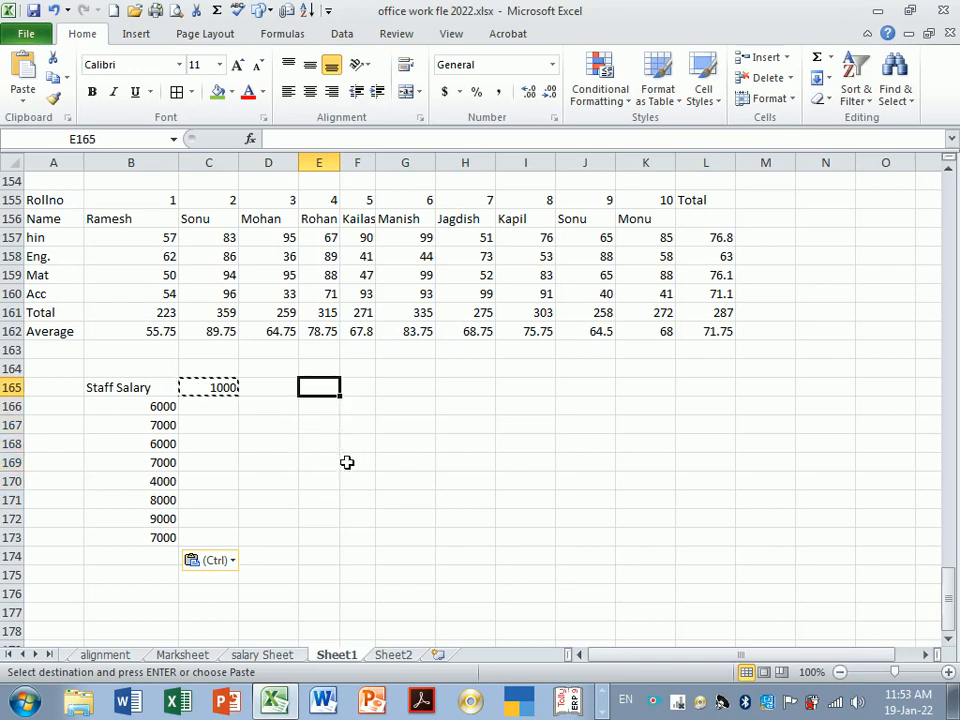
pyautogui.press('Left')
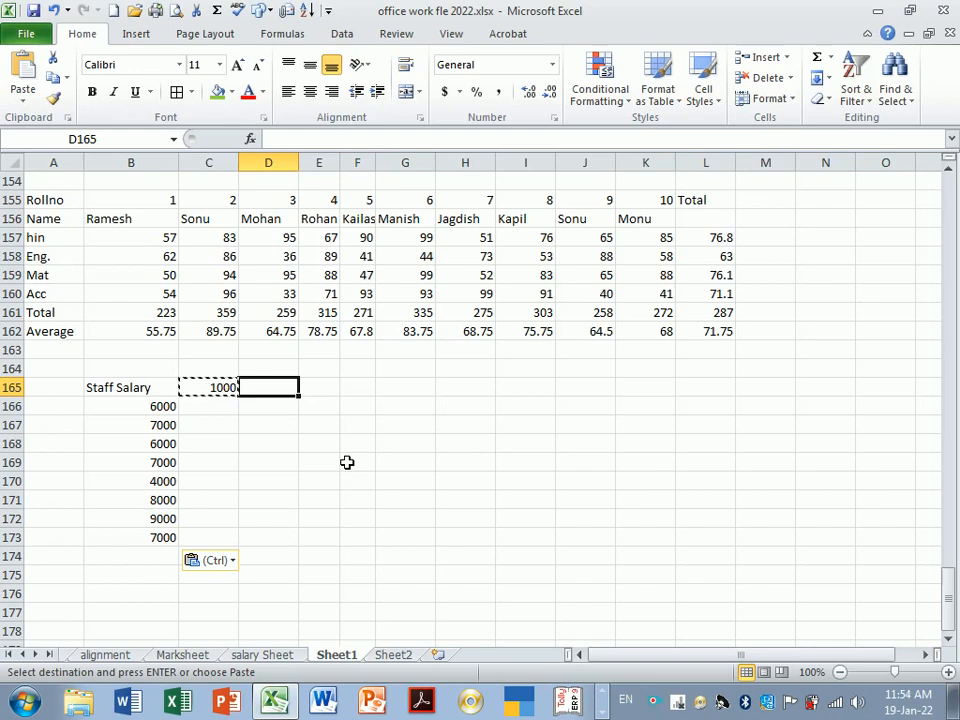
pyautogui.write('2000')
pyautogui.press('Return')
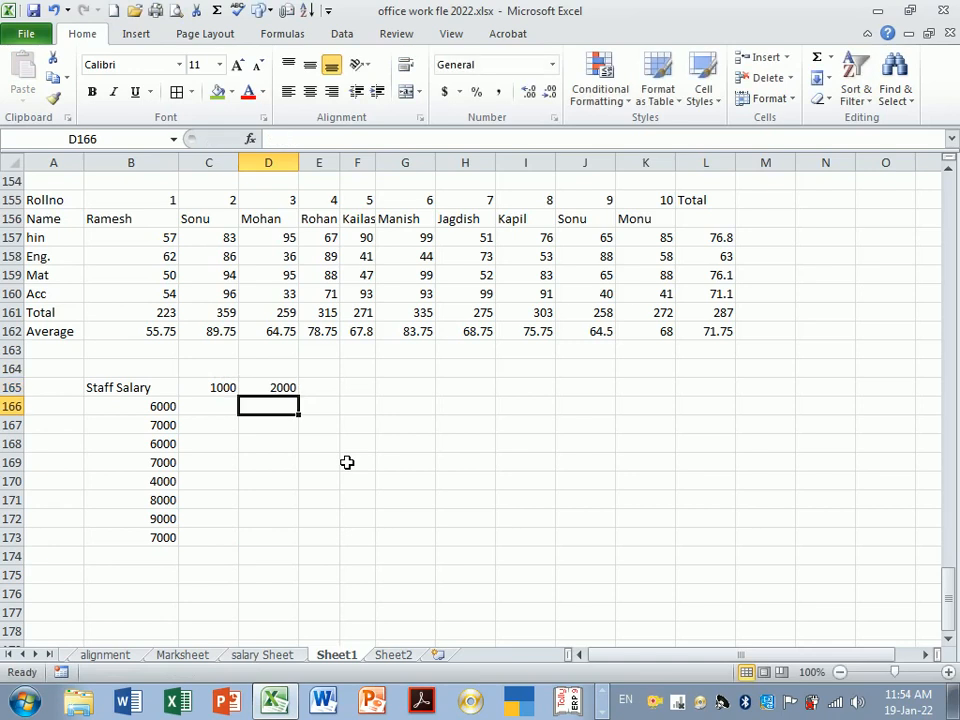
# - Copy the 2000 in D165 and subtract it from the salaries in B166:B173 using Paste Special with the Subtract operation
pyautogui.click(296, 389)
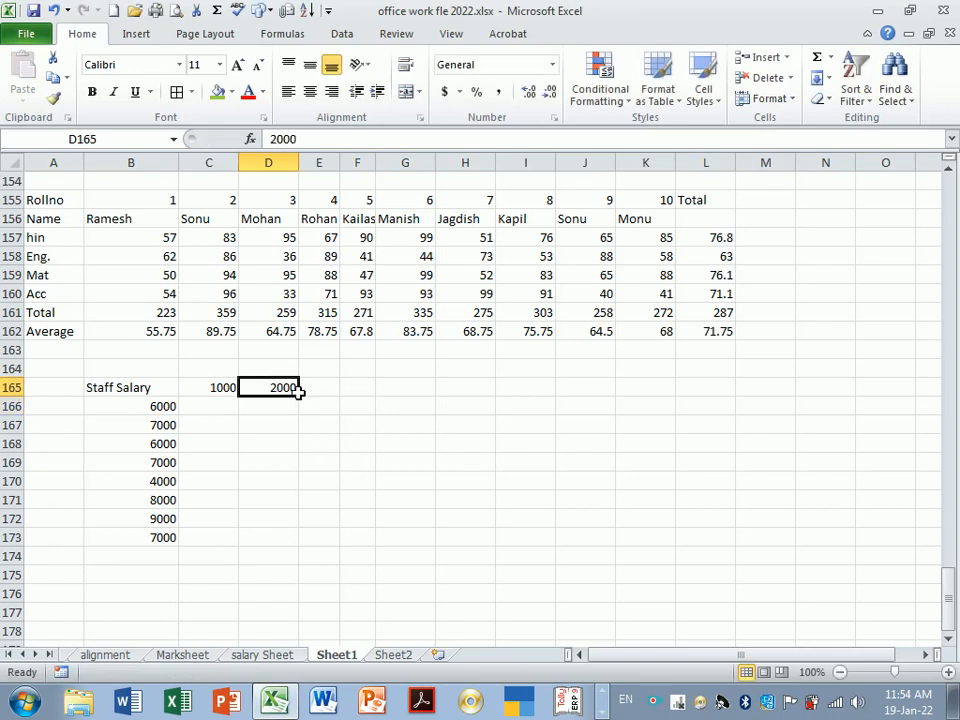
pyautogui.hotkey('ctrl', 'c')
pyautogui.moveTo(165, 407); pyautogui.dragTo(167, 545)
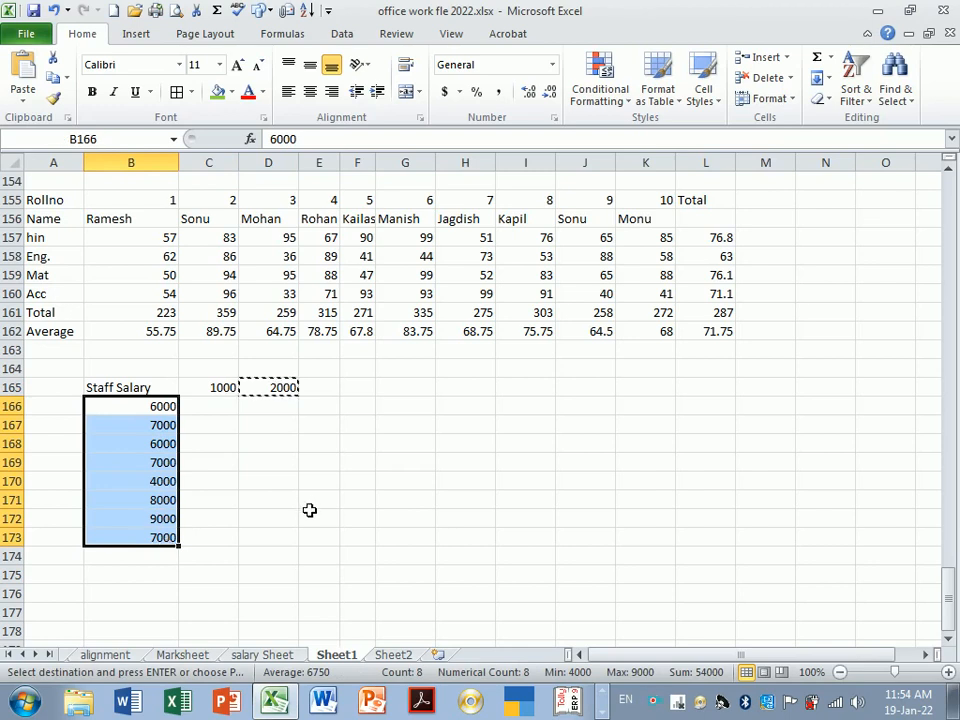
pyautogui.hotkey('ctrl', 'alt', 'v')
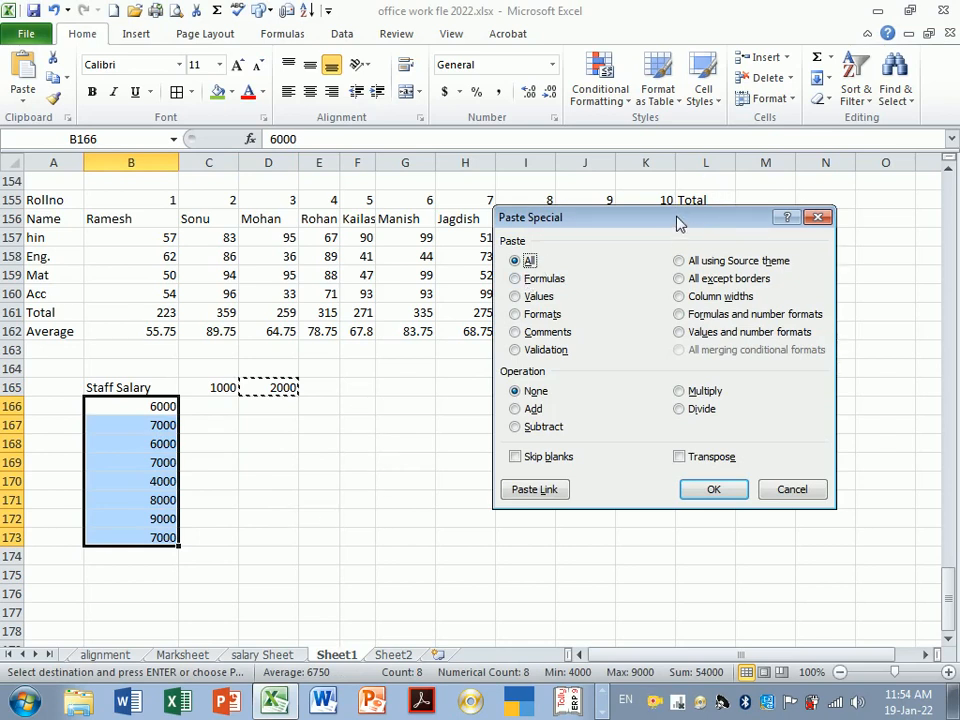
pyautogui.moveTo(677, 222); pyautogui.dragTo(677, 192)
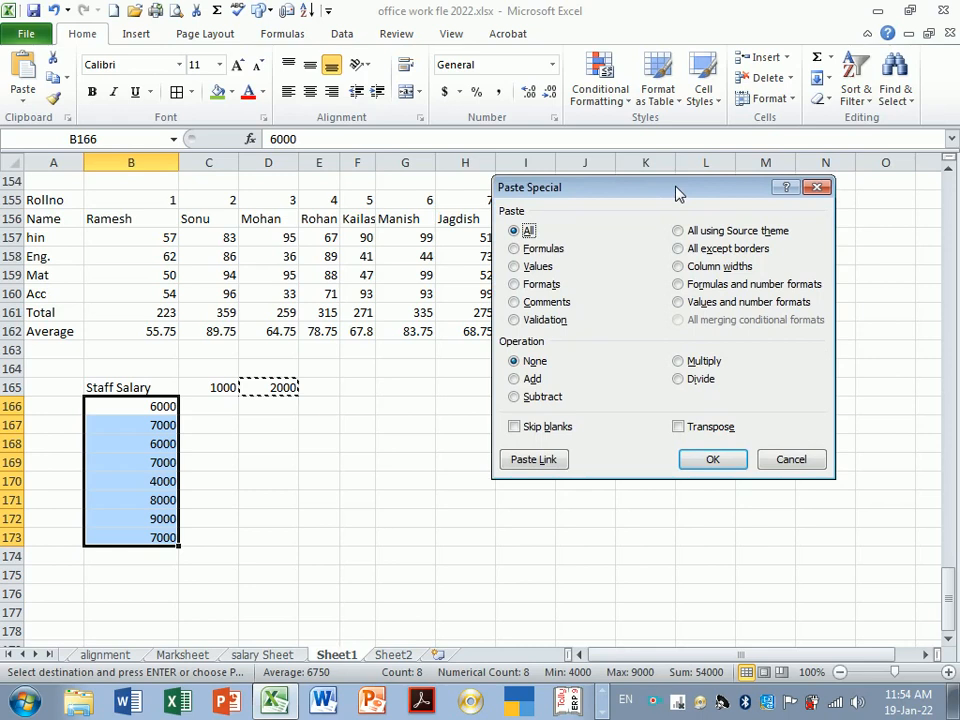
pyautogui.click(514, 397)
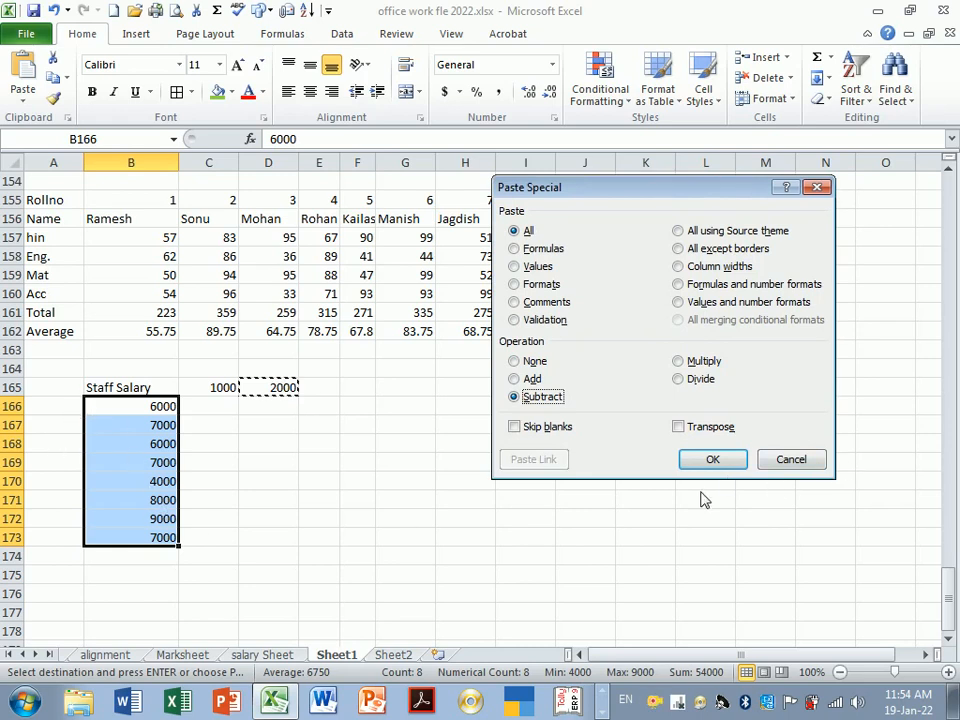
pyautogui.click(714, 462)
pyautogui.click(225, 508)
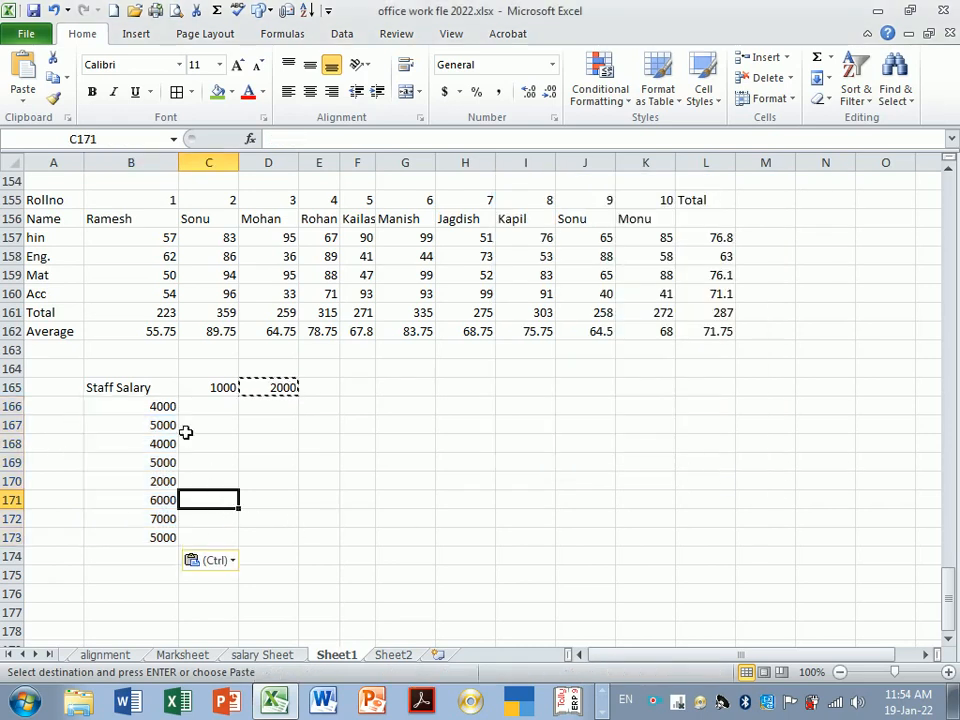
# - Copy the 2000 from D165 into D166 and fill it down to D173 beside the salaries
pyautogui.moveTo(169, 407); pyautogui.dragTo(167, 537)
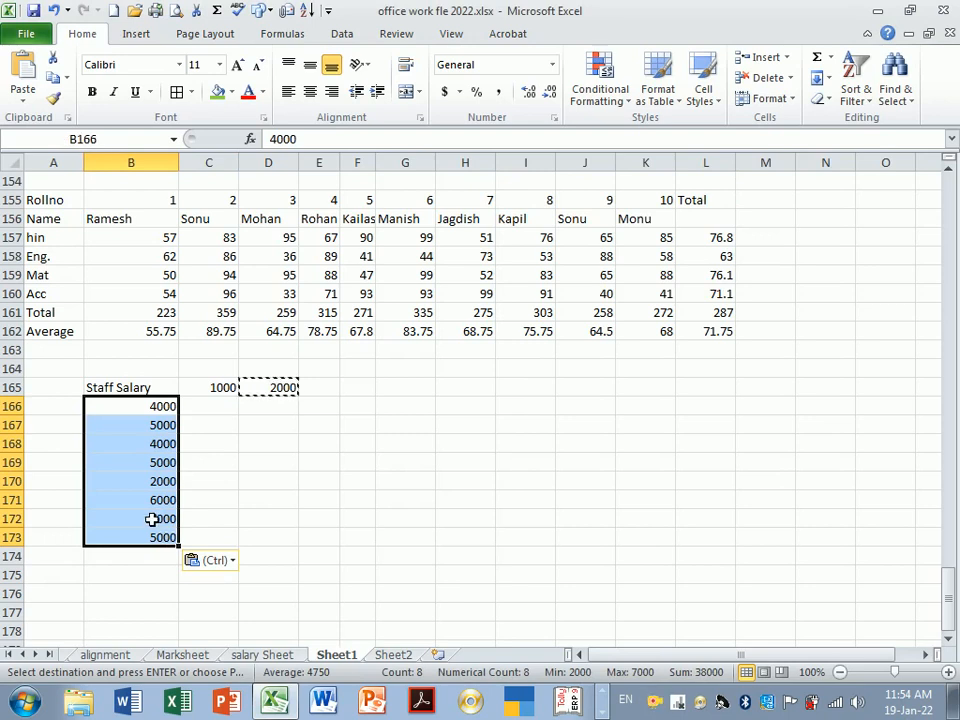
pyautogui.click(282, 410)
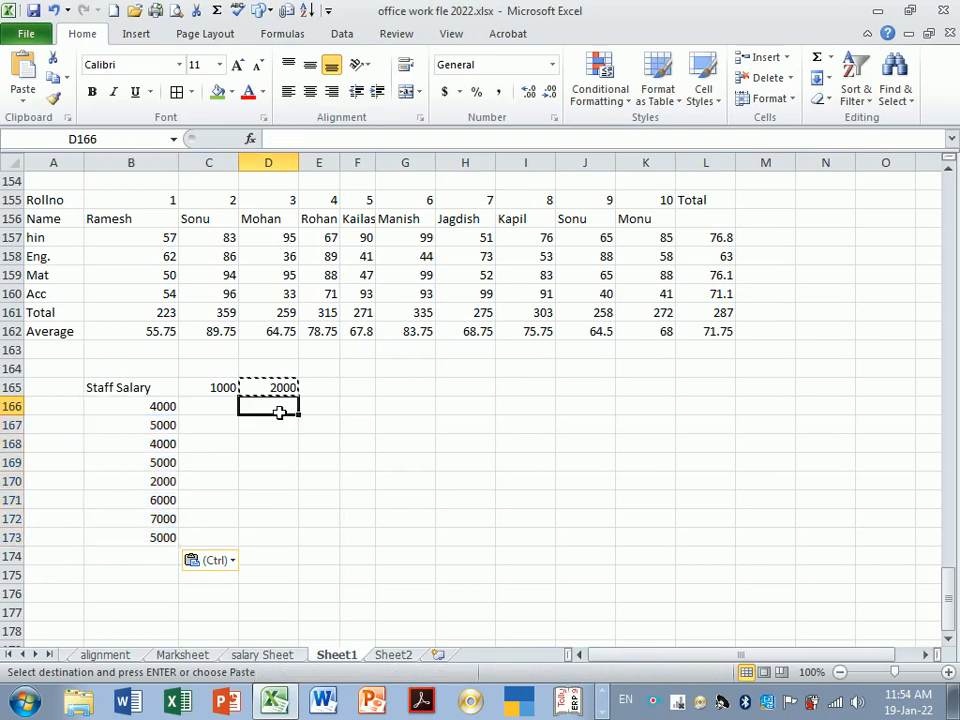
pyautogui.click(289, 388)
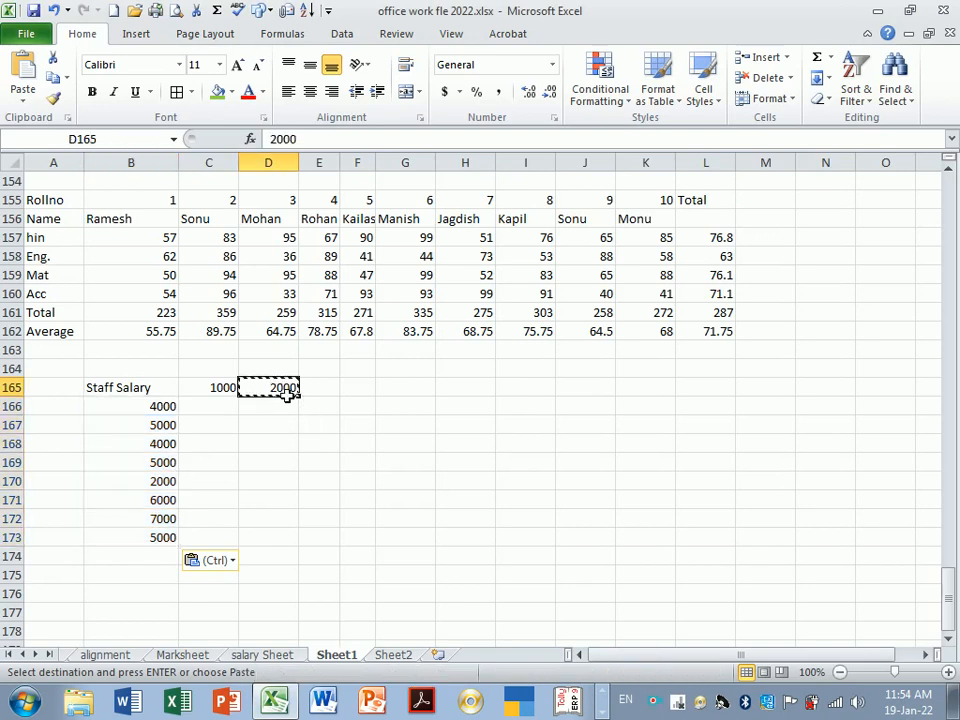
pyautogui.click(289, 403)
pyautogui.click(285, 388)
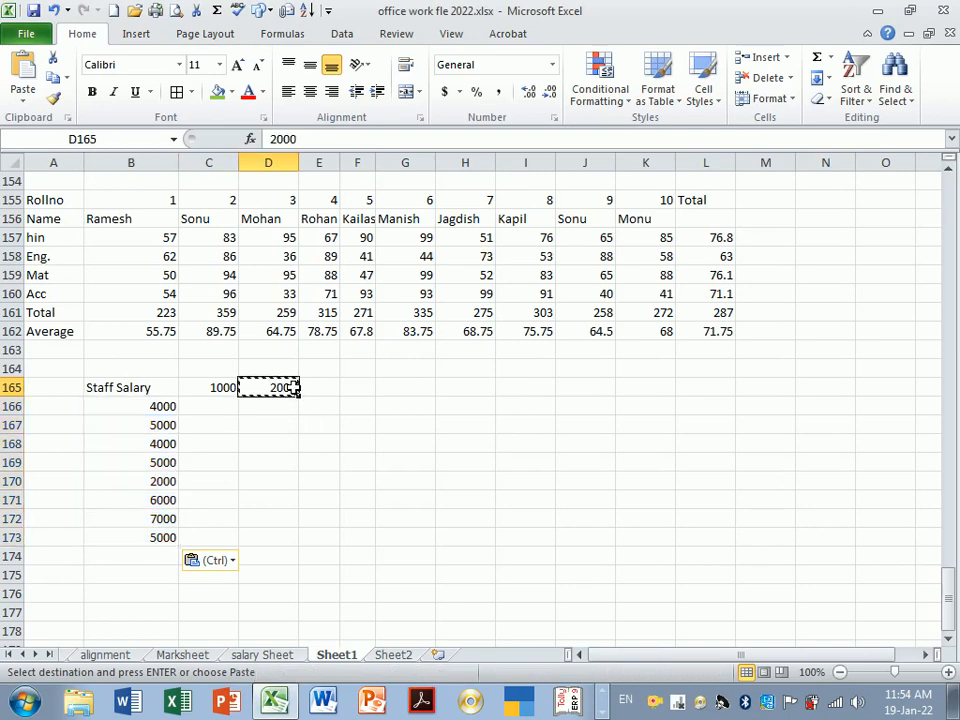
pyautogui.press('Down')
pyautogui.hotkey('ctrl', 'v')
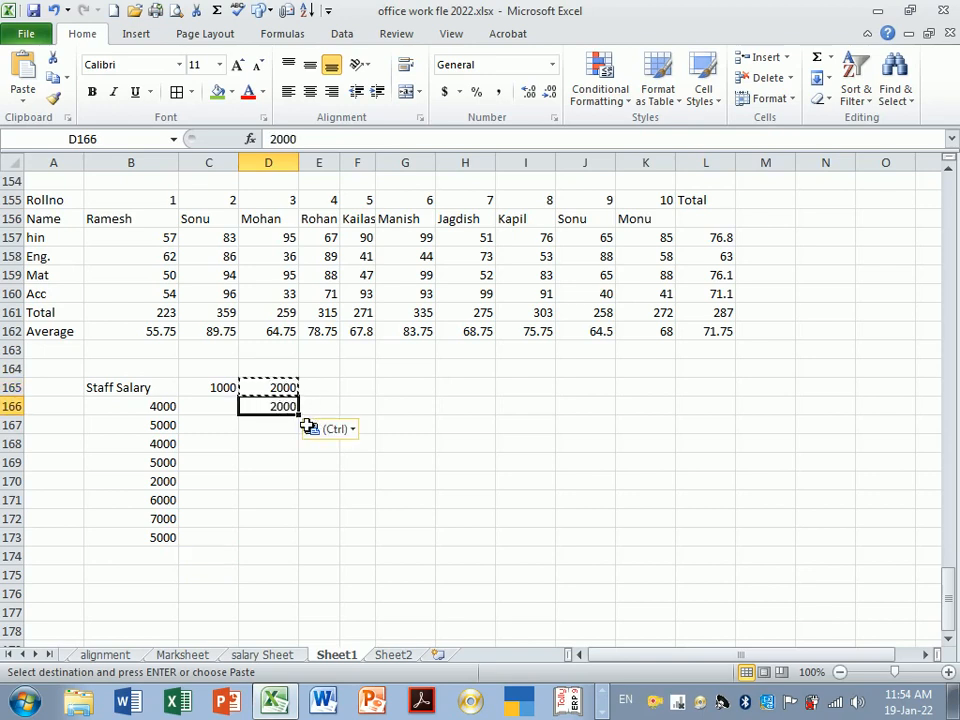
pyautogui.moveTo(298, 413); pyautogui.dragTo(289, 559)
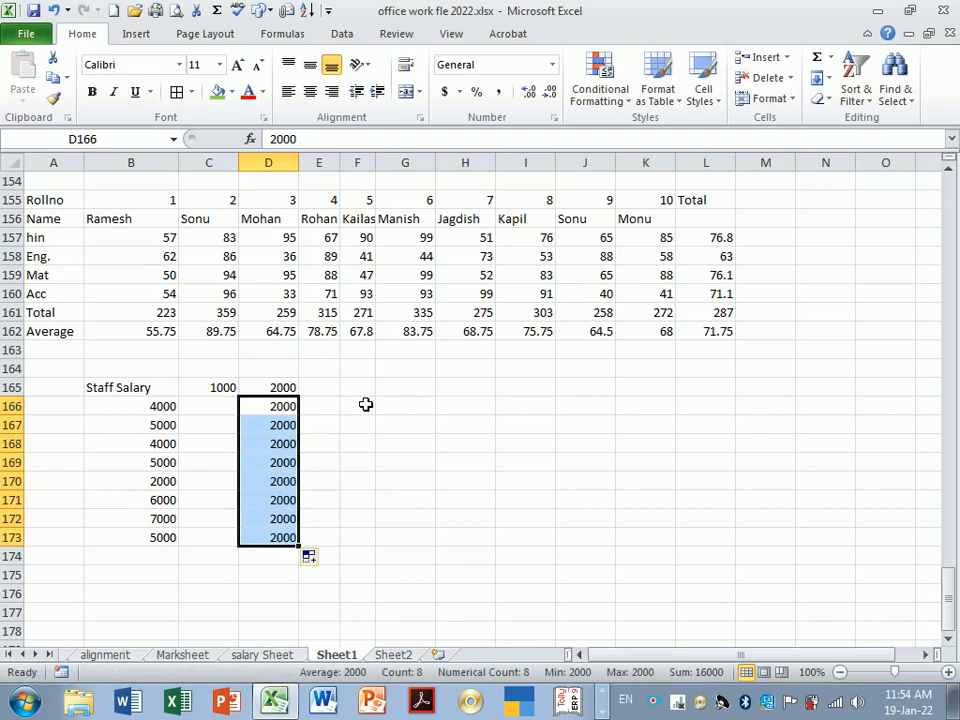
# - Enter the formula =B166-D166 in G165 to subtract 2000 from the first salary
pyautogui.click(415, 393)
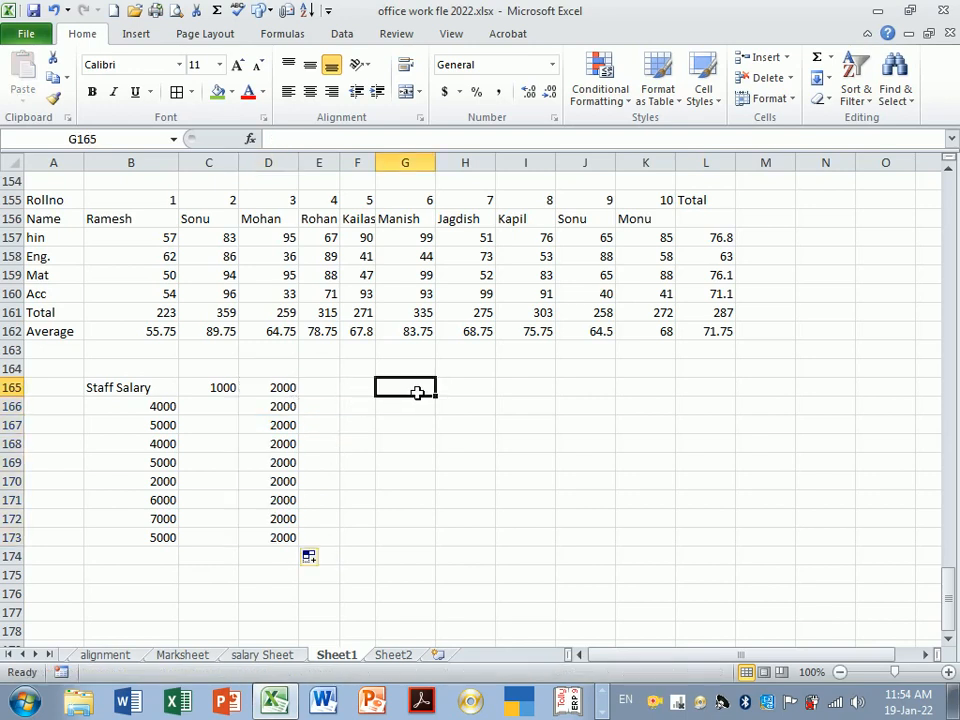
pyautogui.write('=')
pyautogui.press('Left')
pyautogui.press('Left')
pyautogui.press('Left')
pyautogui.press('Left')
pyautogui.press('Left')
pyautogui.press('Down')
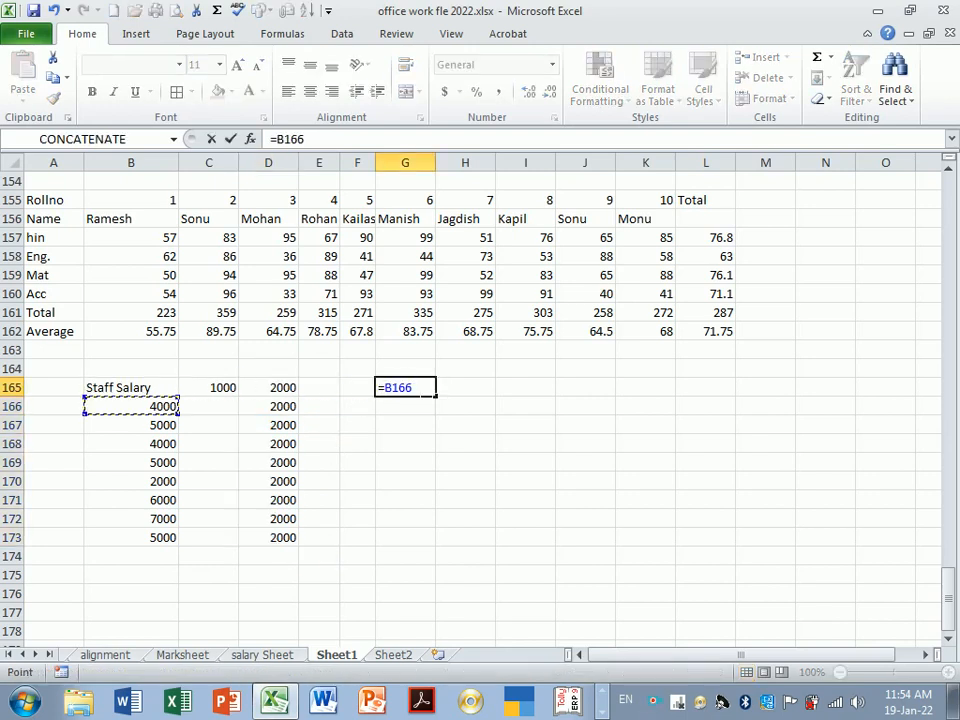
pyautogui.write('-')
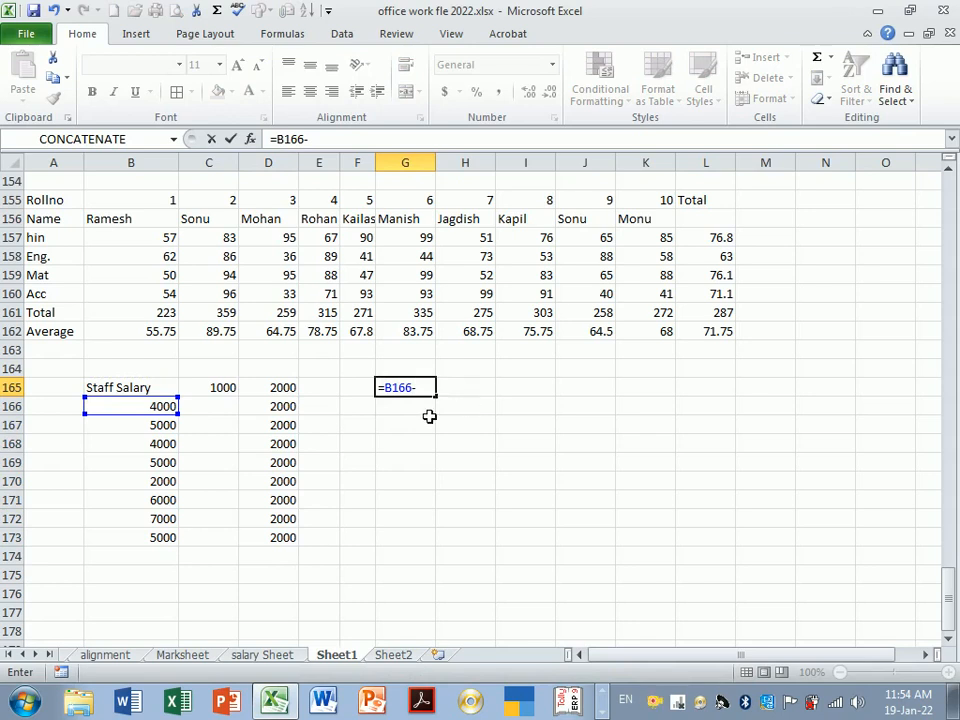
pyautogui.click(289, 412)
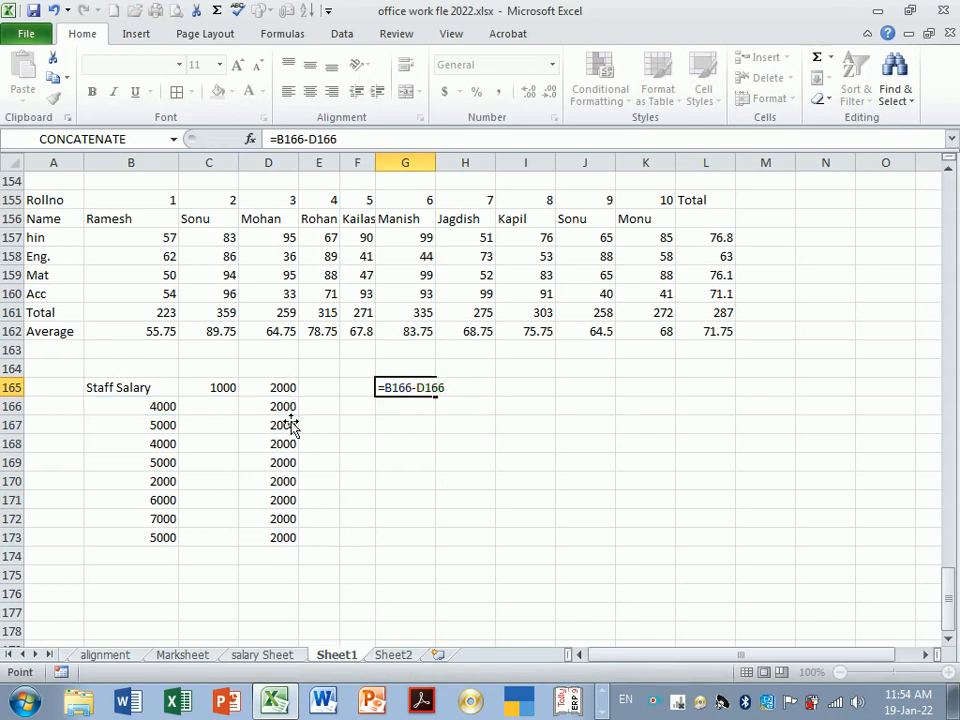
pyautogui.press('Return')
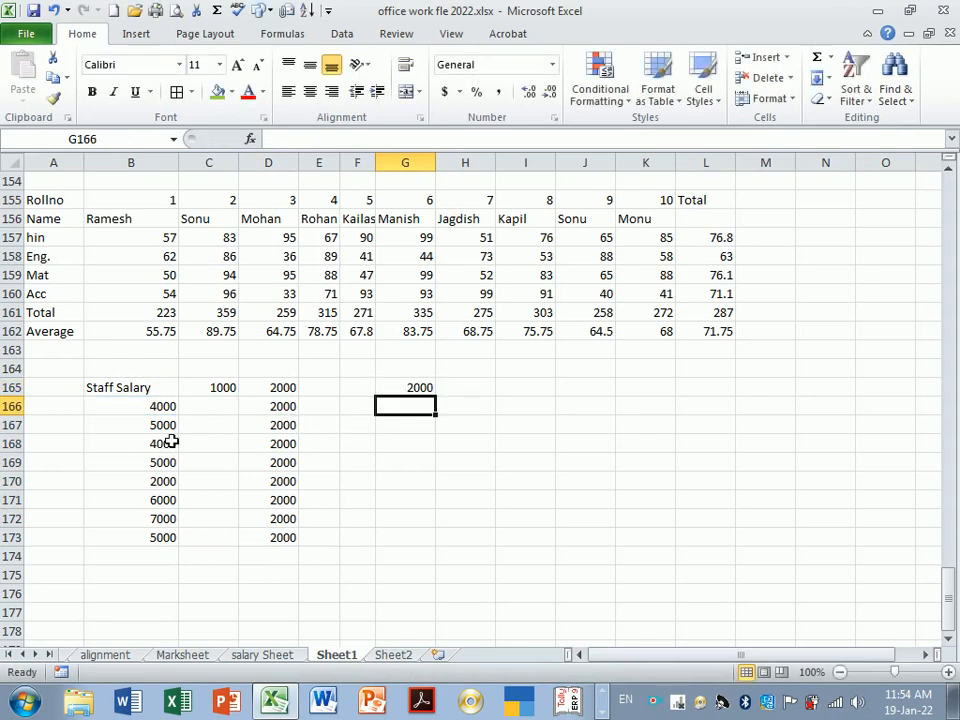
# - Move the subtraction formula from G165 to G166 and fill it down to G173
pyautogui.click(418, 391)
pyautogui.click(416, 405)
pyautogui.click(419, 391)
pyautogui.hotkey('ctrl', 'c')
pyautogui.press('Down')
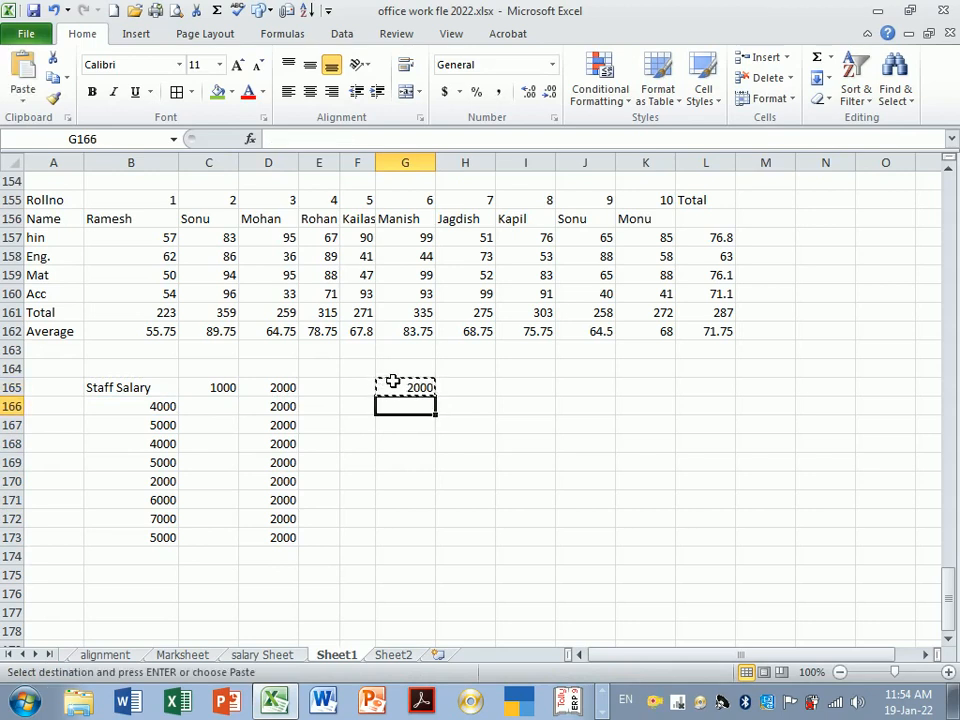
pyautogui.press('Return')
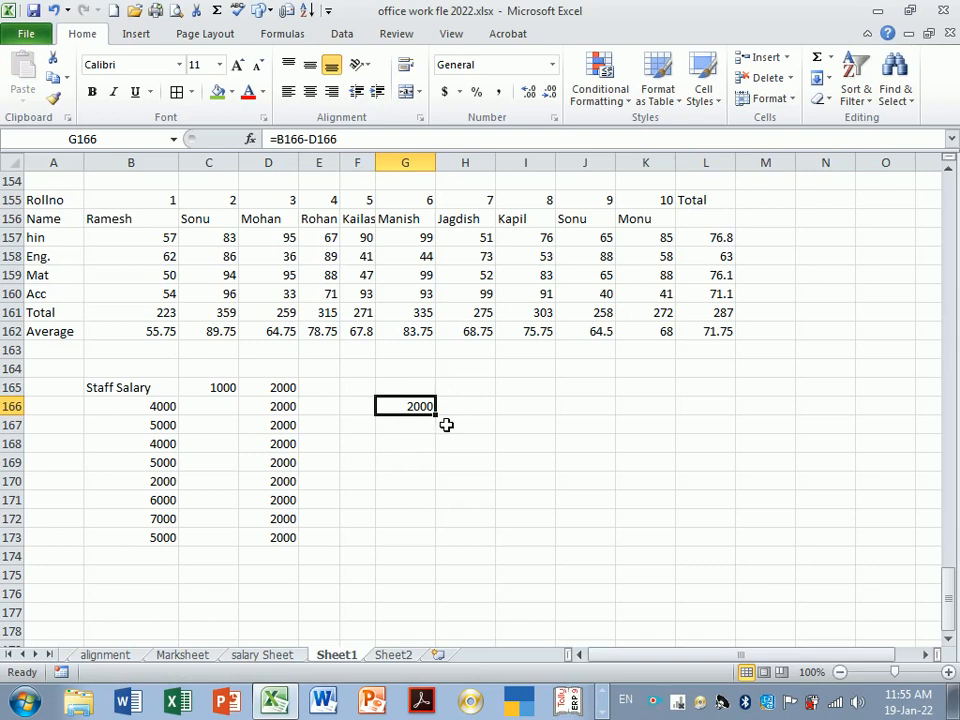
pyautogui.moveTo(440, 420); pyautogui.dragTo(452, 545)
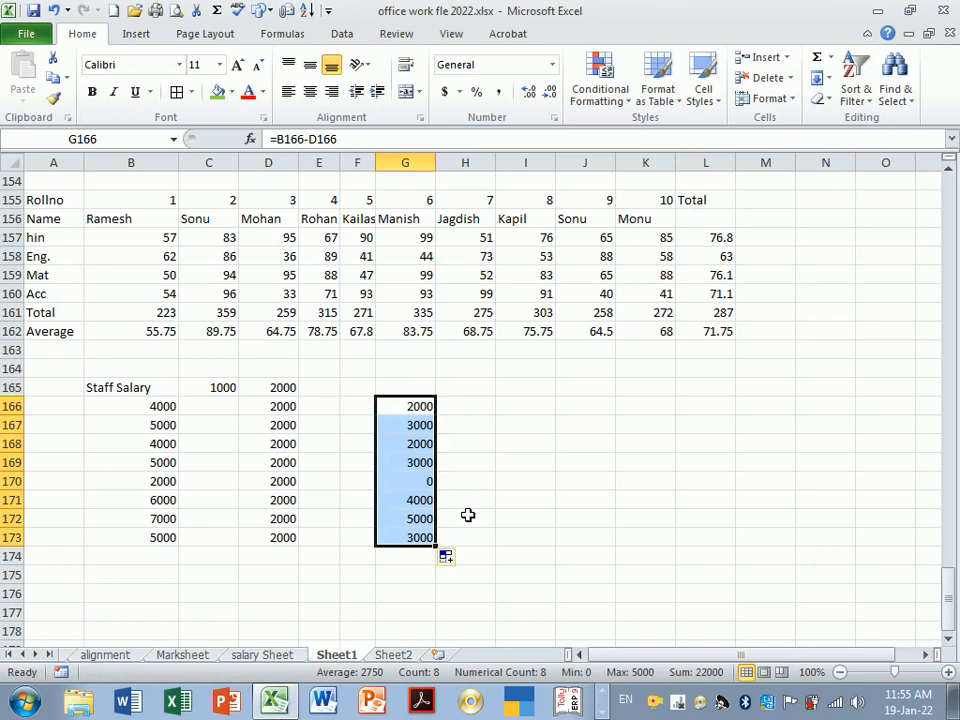
# - Clear the subtraction formulas in G166:G173 and the helper values in C165:D173
pyautogui.press('Delete')
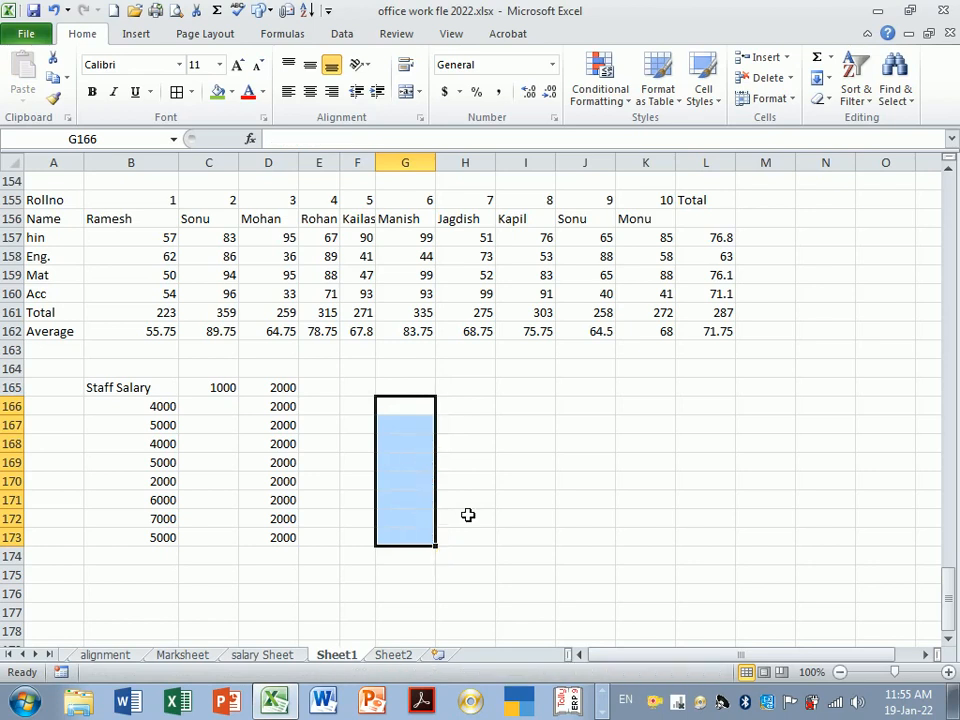
pyautogui.click(512, 466)
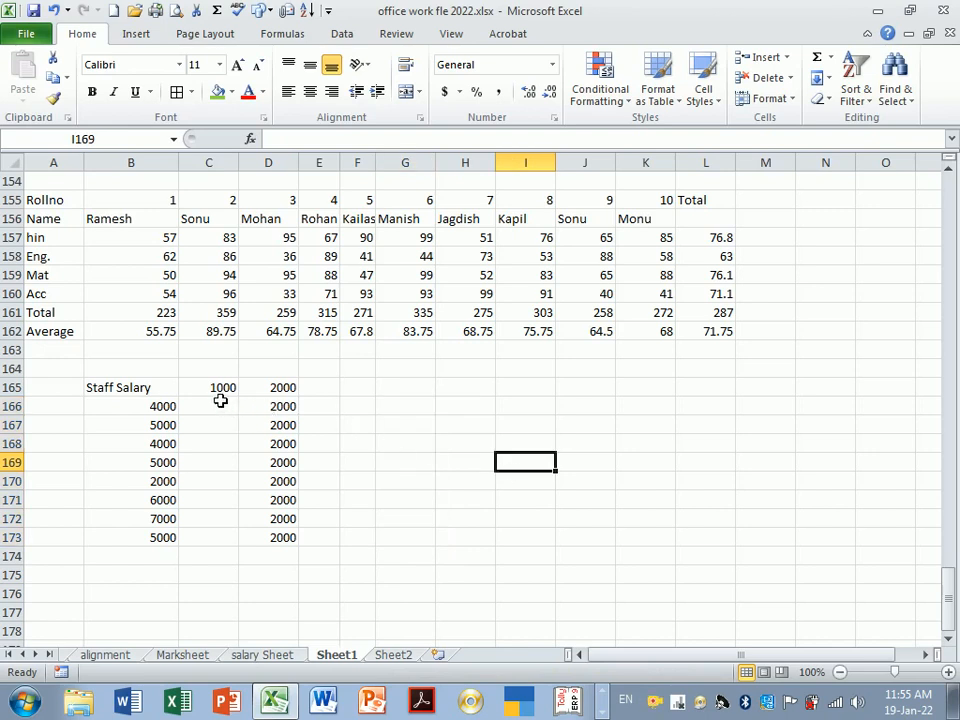
pyautogui.moveTo(215, 392); pyautogui.dragTo(298, 543)
pyautogui.press('Delete')
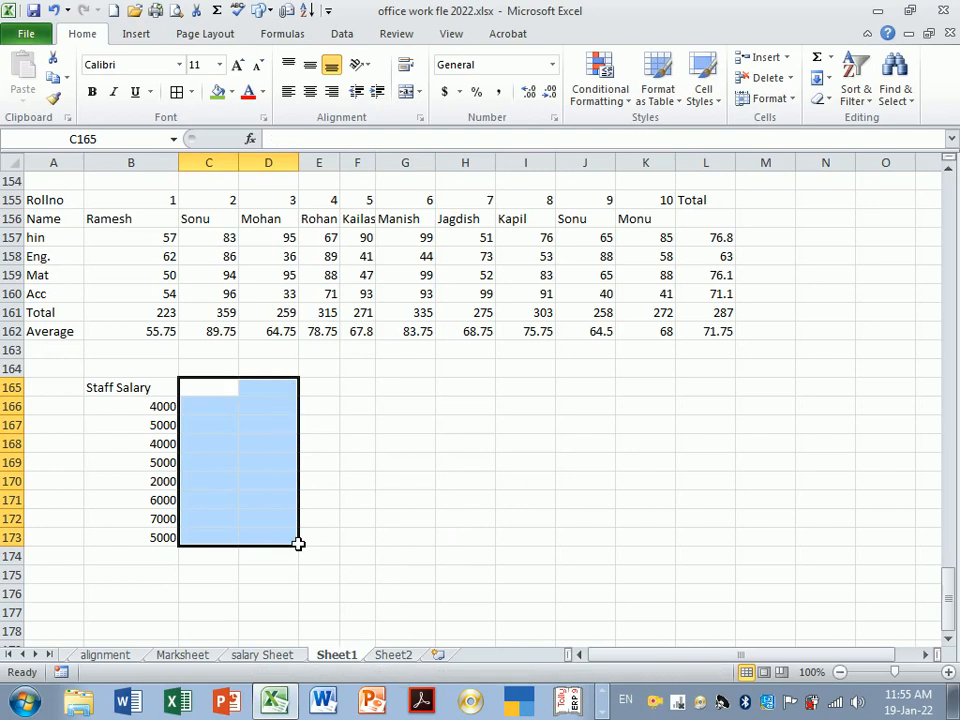
pyautogui.click(370, 471)
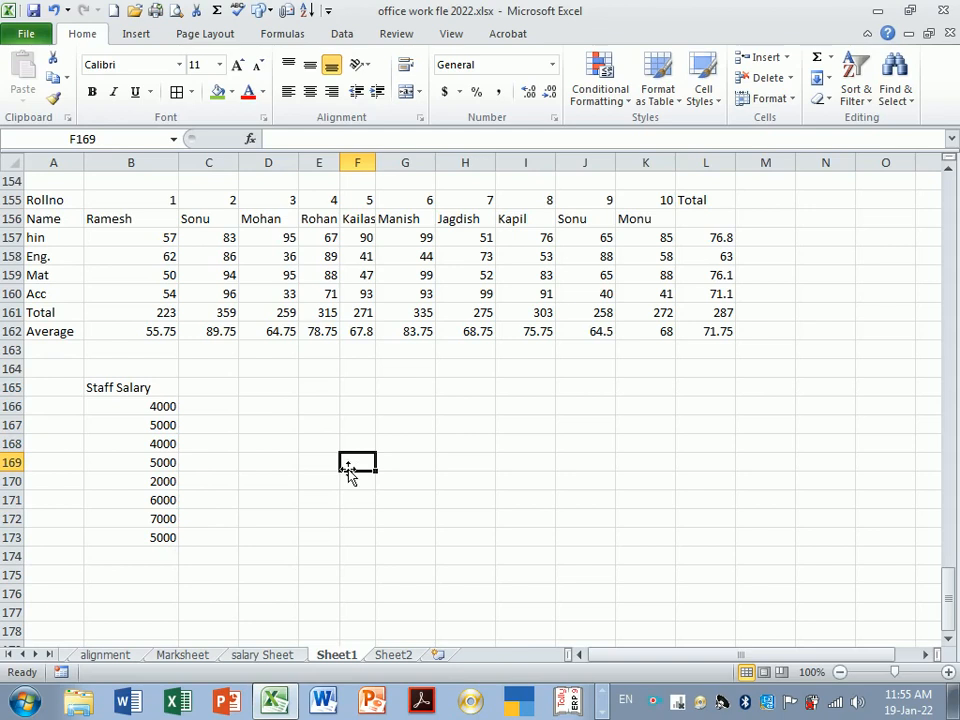
pyautogui.click(232, 410)
pyautogui.click(286, 431)
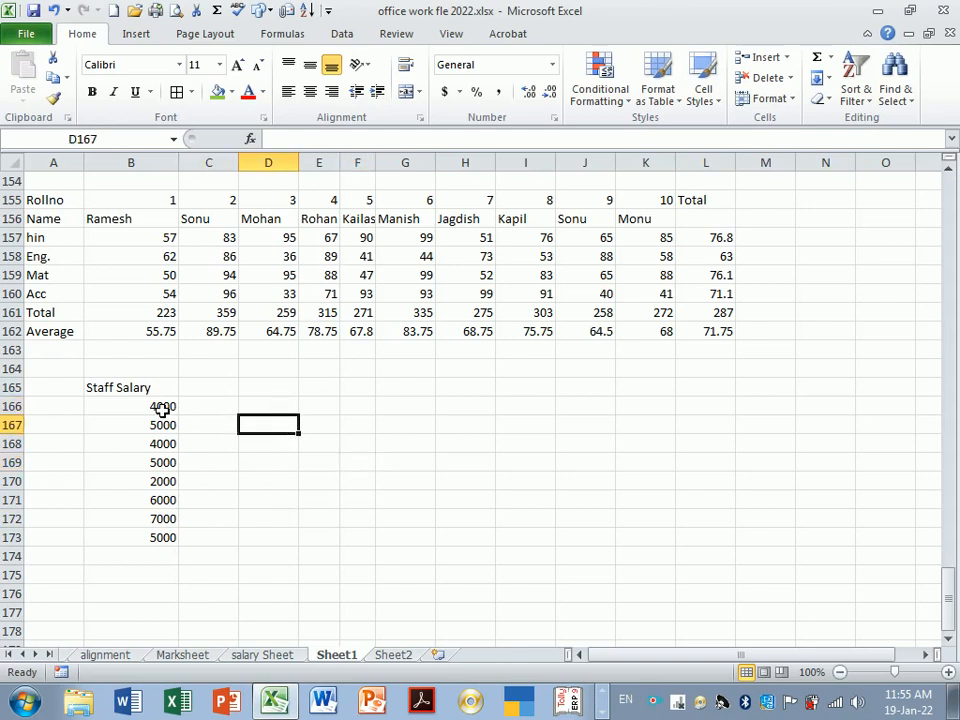
pyautogui.moveTo(165, 407); pyautogui.dragTo(164, 537)
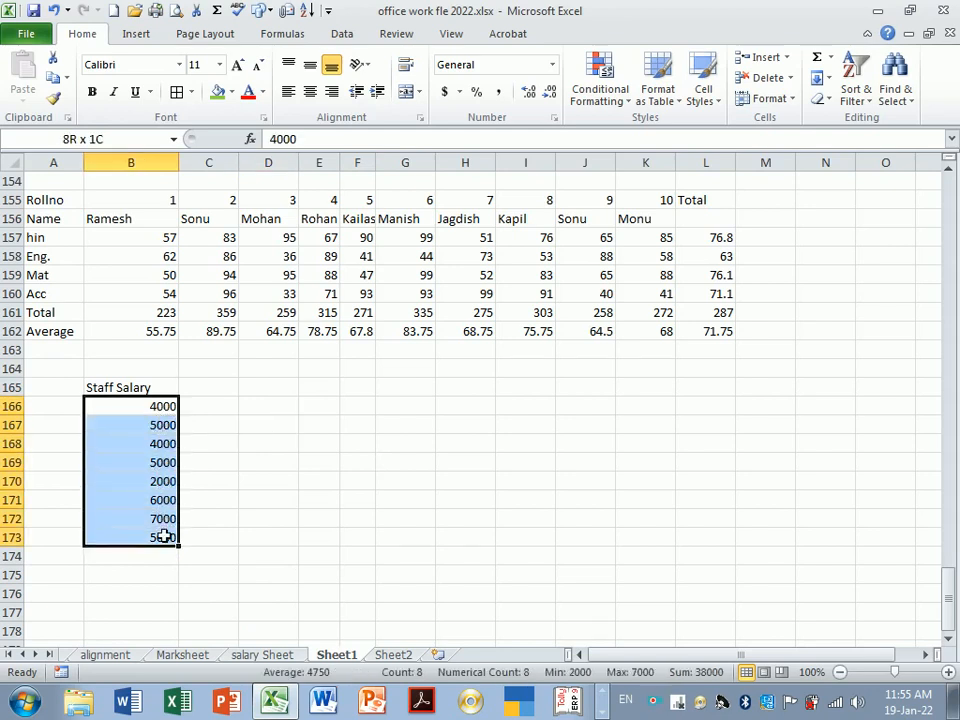
pyautogui.moveTo(164, 537); pyautogui.dragTo(167, 536)
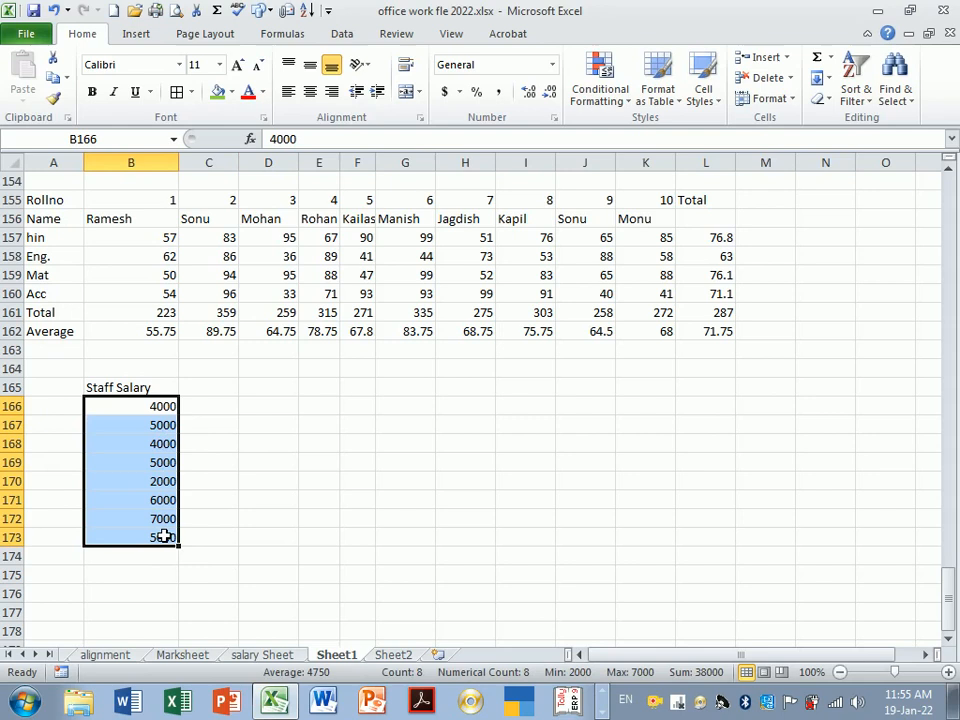
pyautogui.click(224, 483)
pyautogui.click(210, 406)
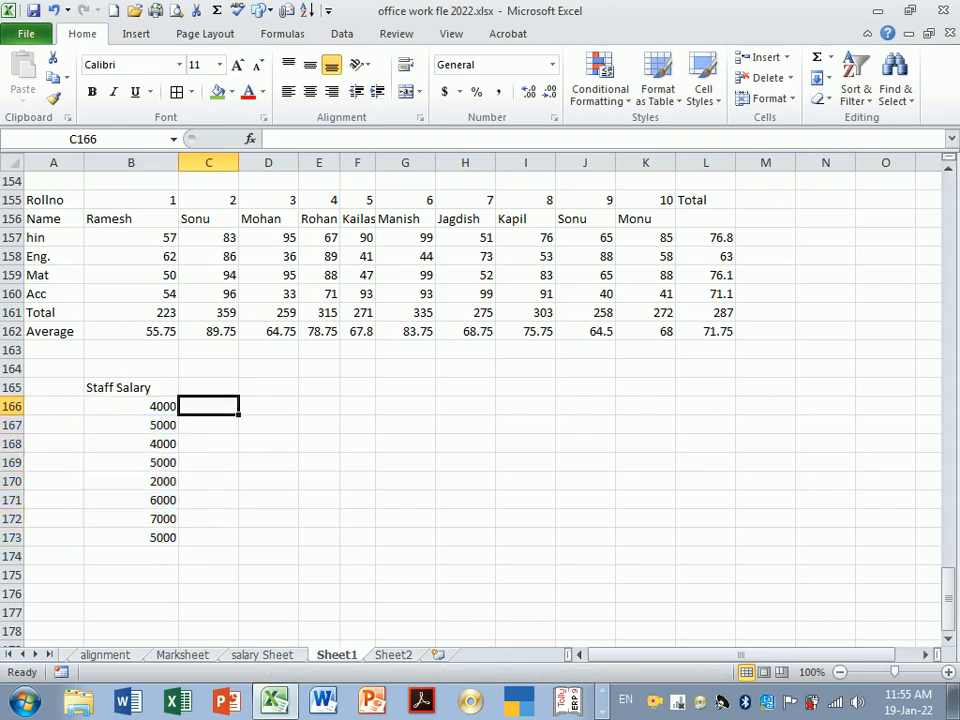
# - Enter the heading Increment in C165 beside Staff Salary and the value 1000 in C166
pyautogui.click(222, 394)
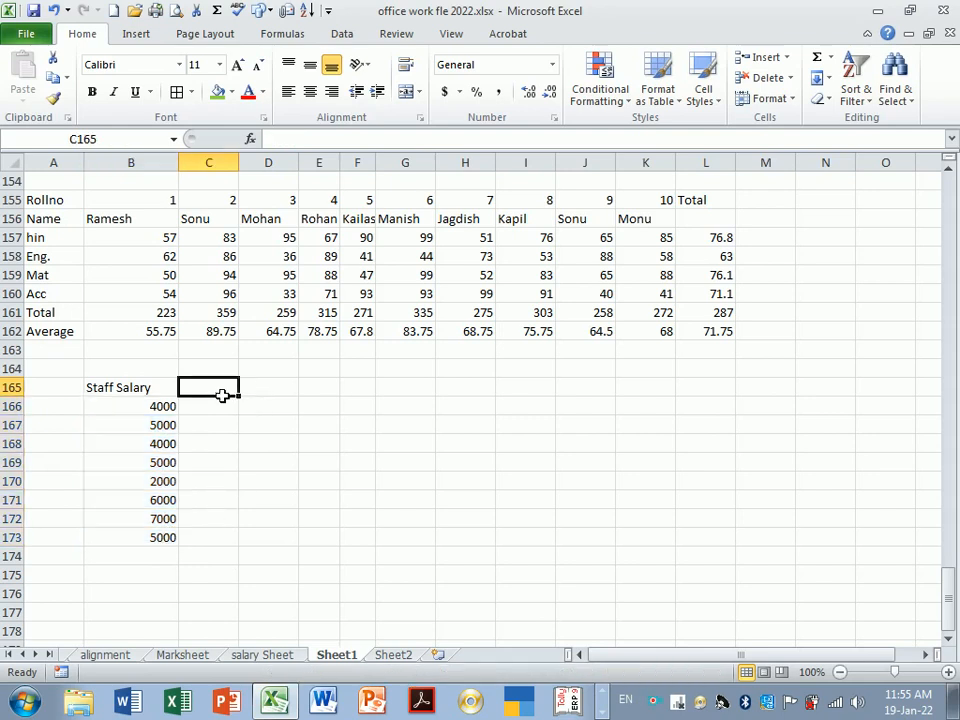
pyautogui.write('Increm')
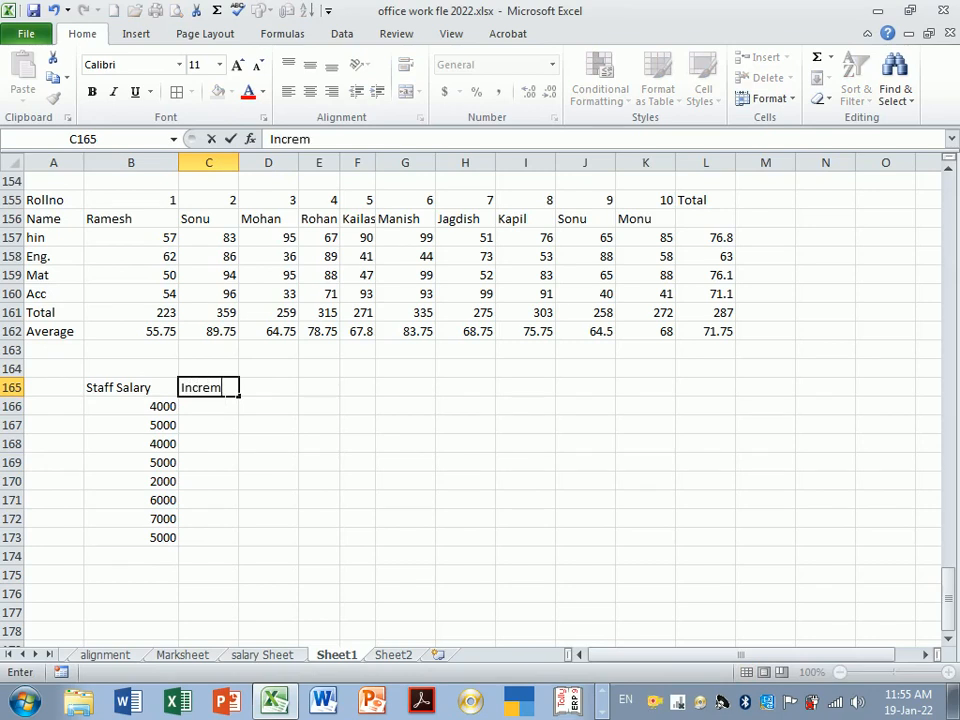
pyautogui.write('ent')
pyautogui.press('Return')
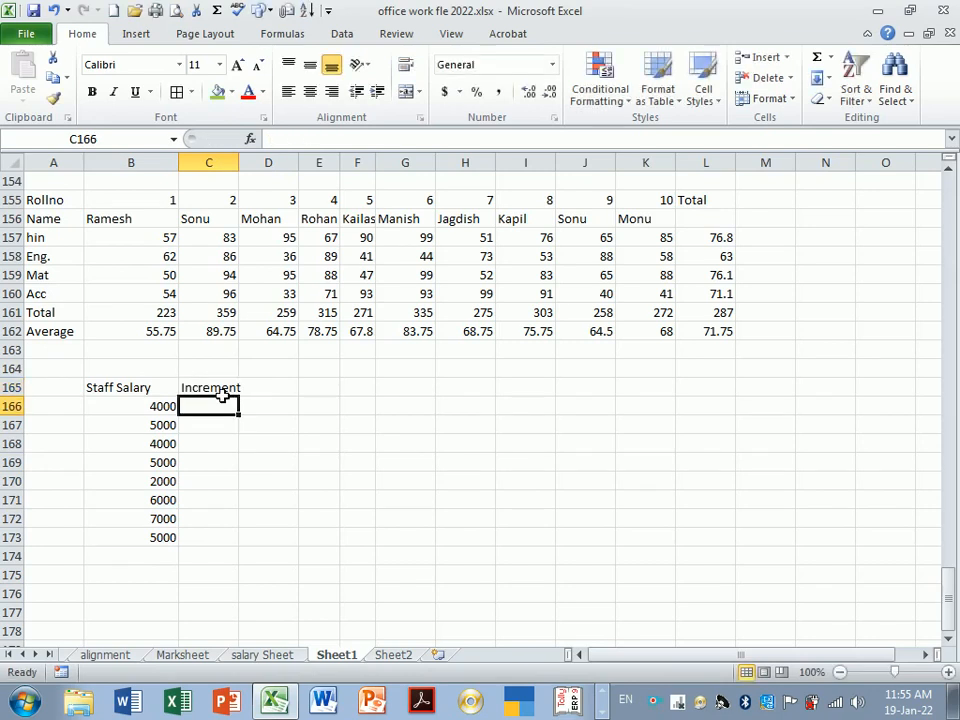
pyautogui.write('100')
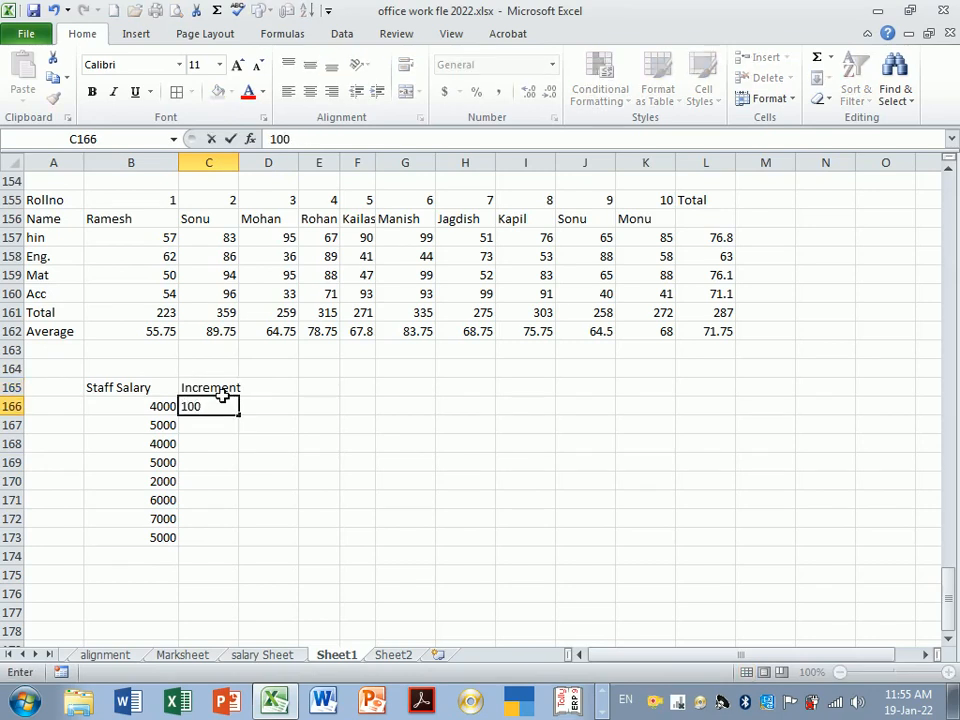
pyautogui.write('0')
pyautogui.press('Return')
# - Enter increments of 2000 in C169 and 1500 in C172, leaving the cells between them blank
pyautogui.press('Down')
pyautogui.press('Down')
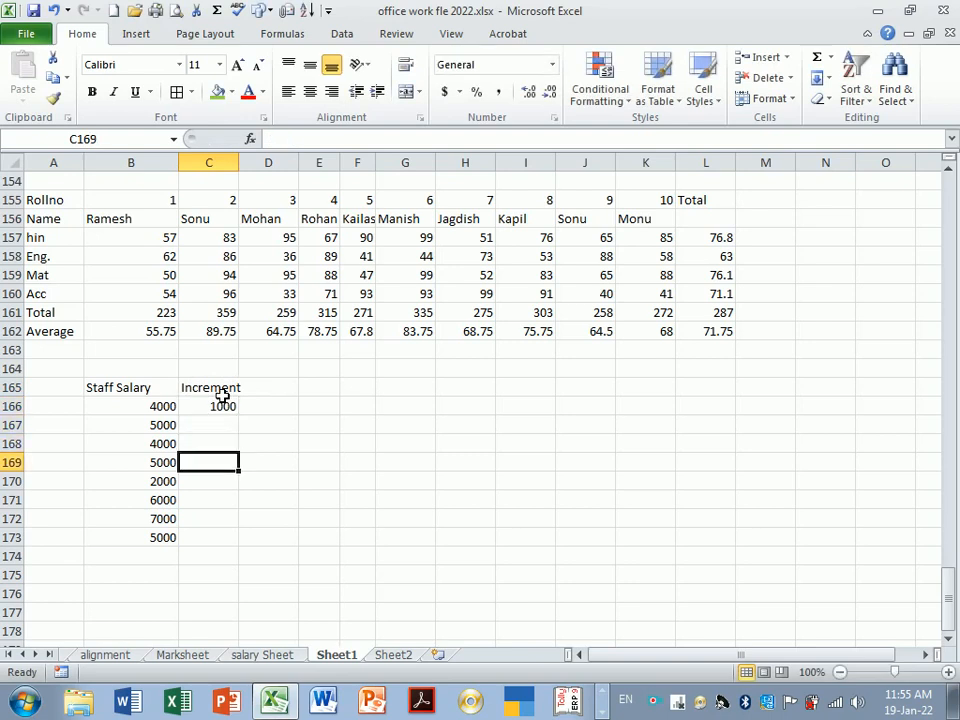
pyautogui.write('2000')
pyautogui.press('Return')
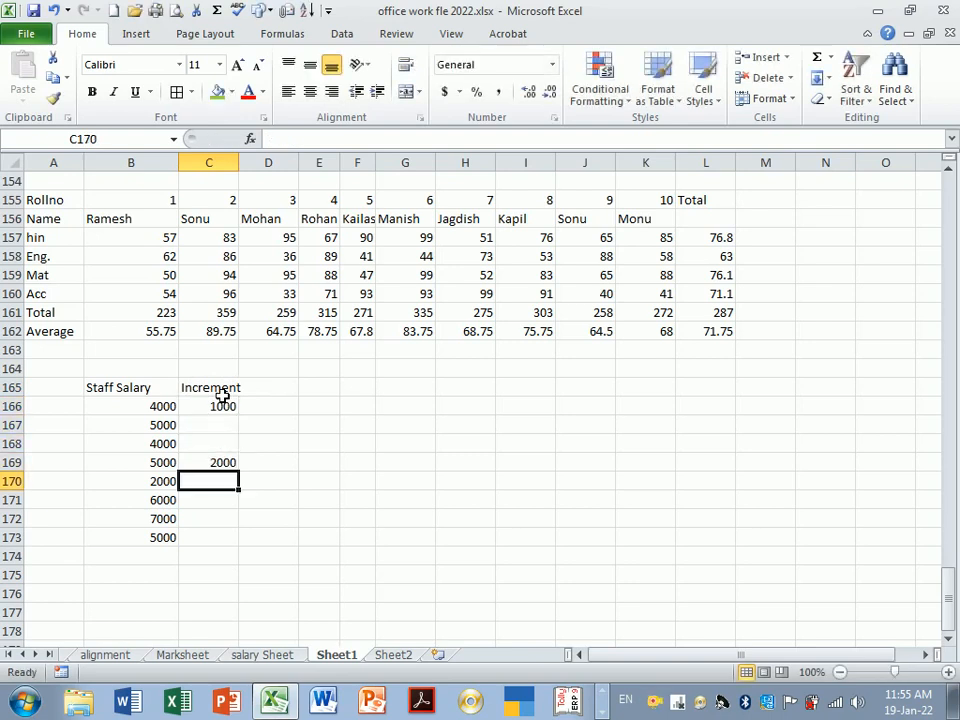
pyautogui.press('Down')
pyautogui.press('Down')
pyautogui.write('15000')
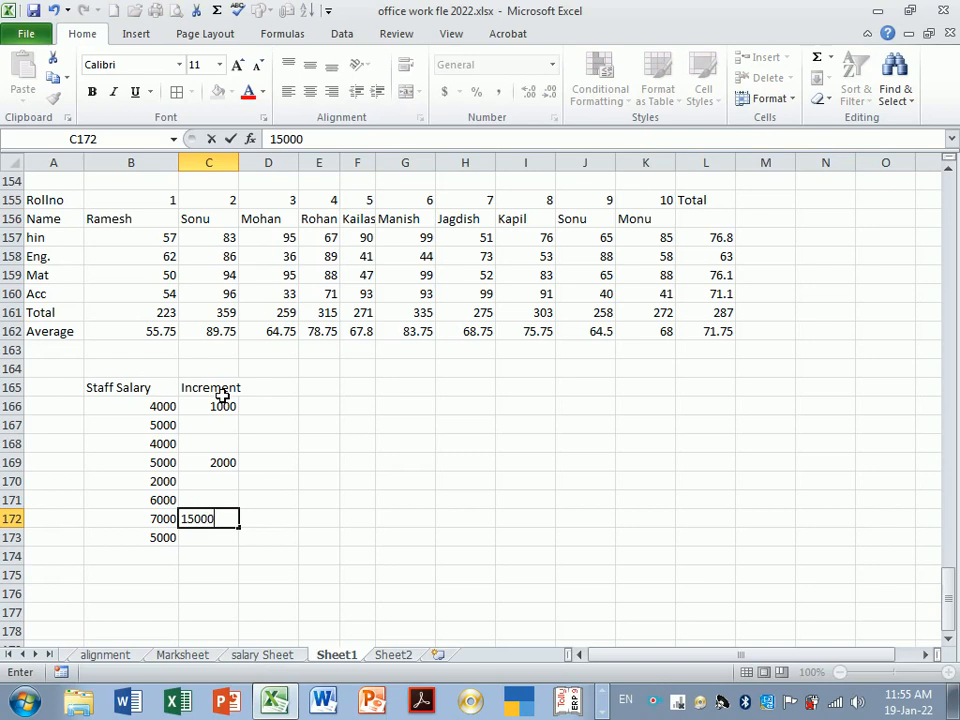
pyautogui.press('Return')
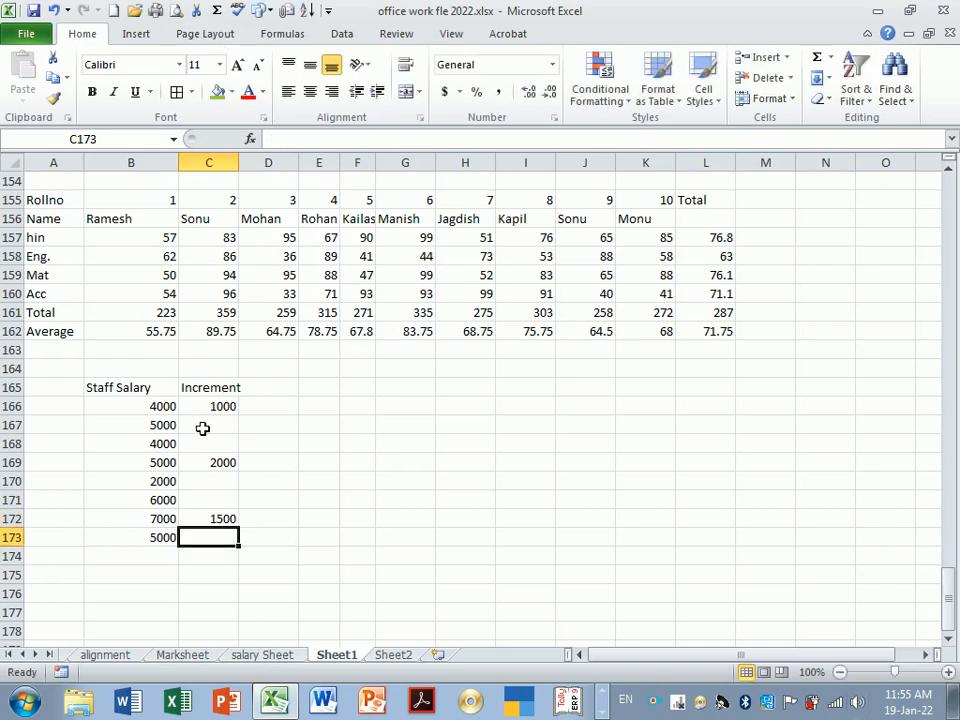
# - Enter an increment of 1000 in C173, beside the last salary
pyautogui.click(205, 426)
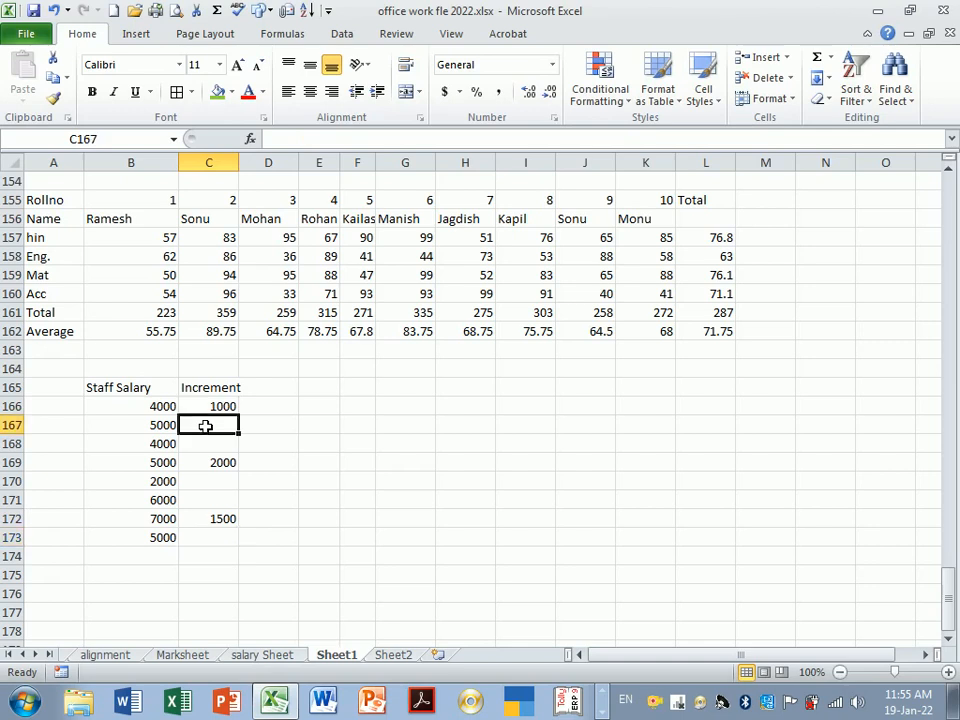
pyautogui.click(212, 484)
pyautogui.click(213, 500)
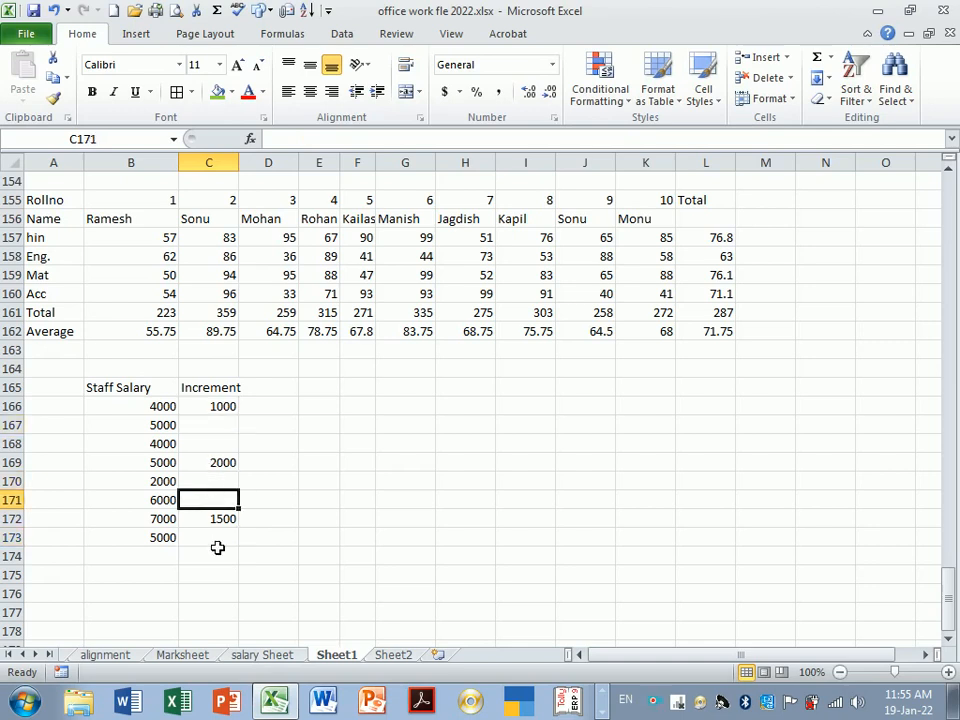
pyautogui.click(216, 541)
pyautogui.write('100')
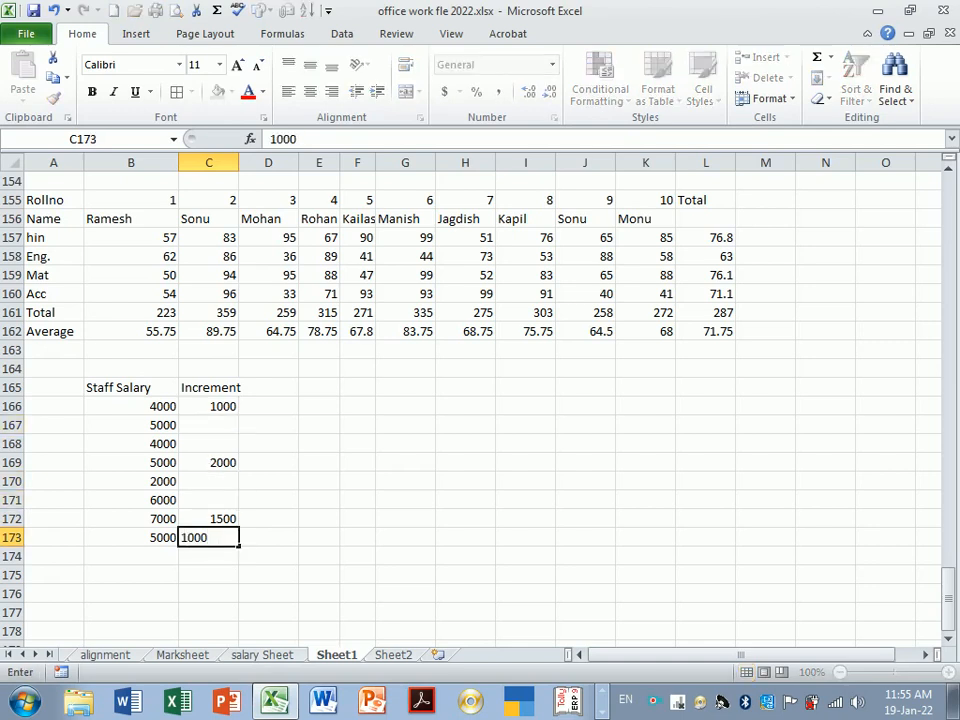
pyautogui.write('0')
pyautogui.press('Return')
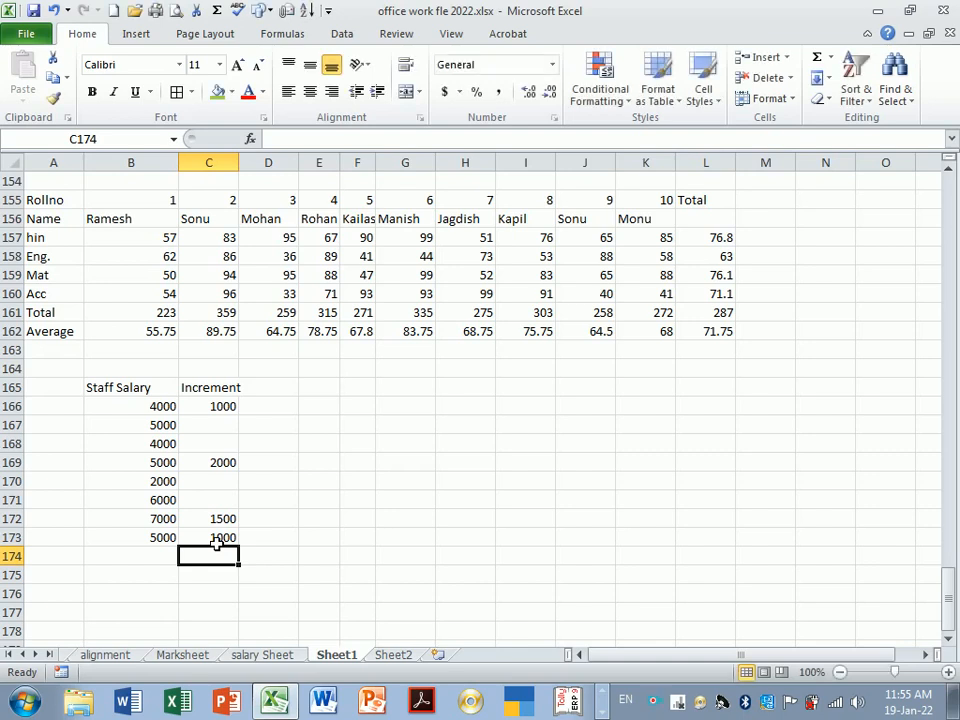
pyautogui.click(210, 412)
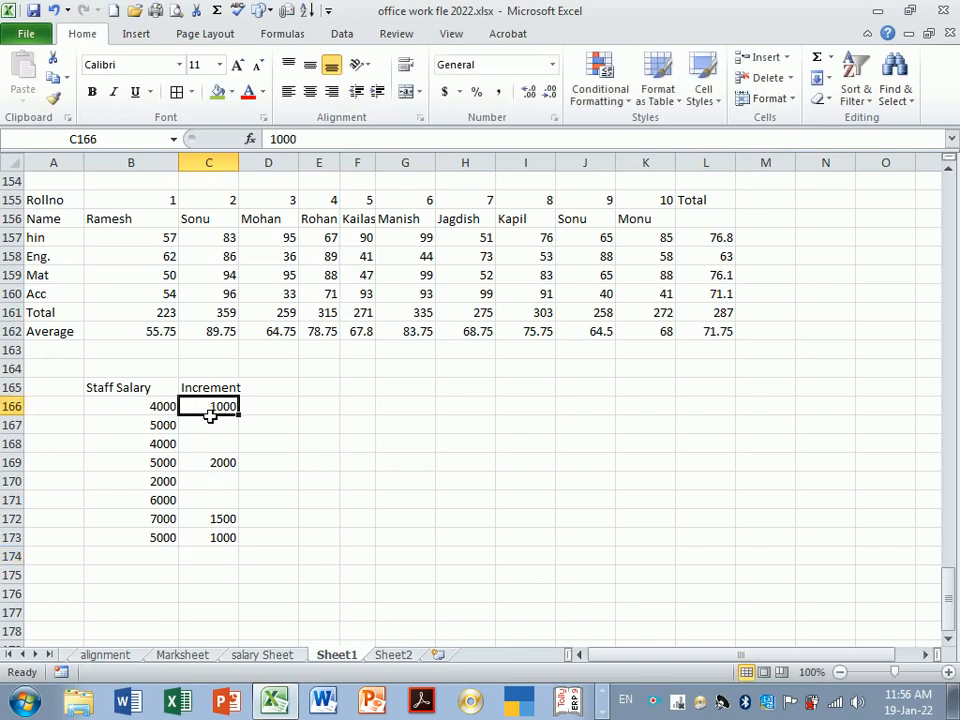
# - Clear the increments in C166:C173 and enter 6000 in C166
pyautogui.moveTo(217, 410); pyautogui.dragTo(226, 545)
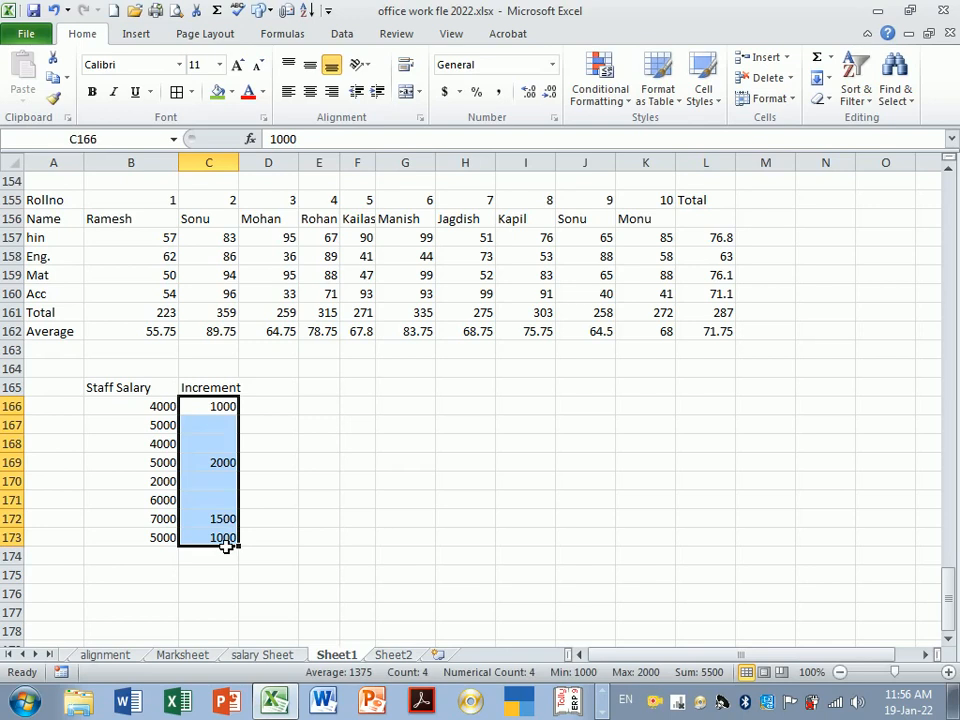
pyautogui.press('Delete')
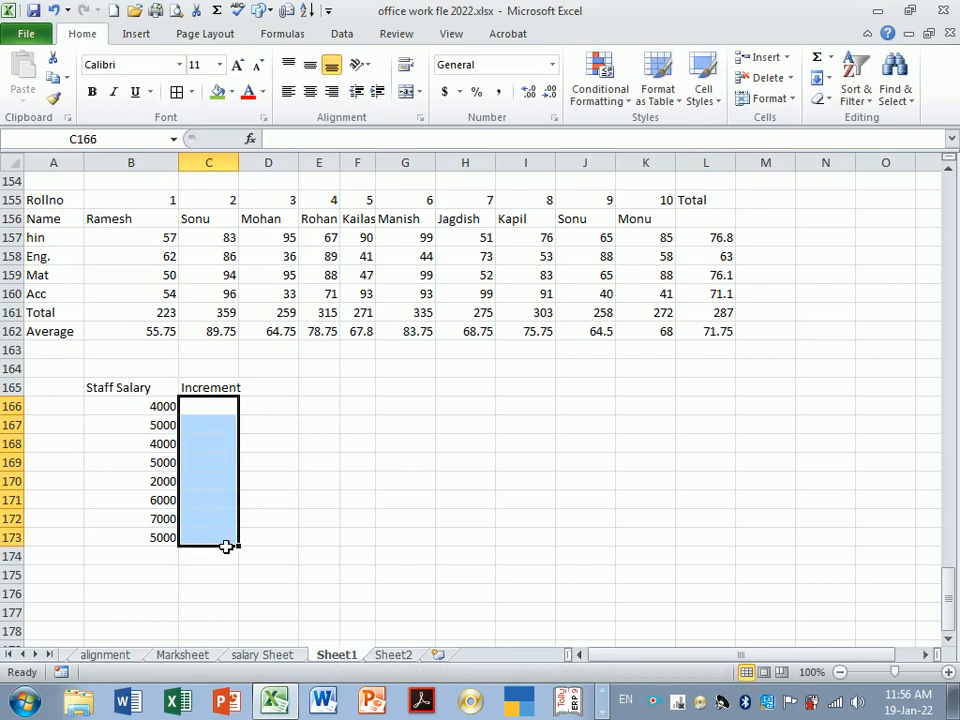
pyautogui.click(217, 413)
pyautogui.write('6000')
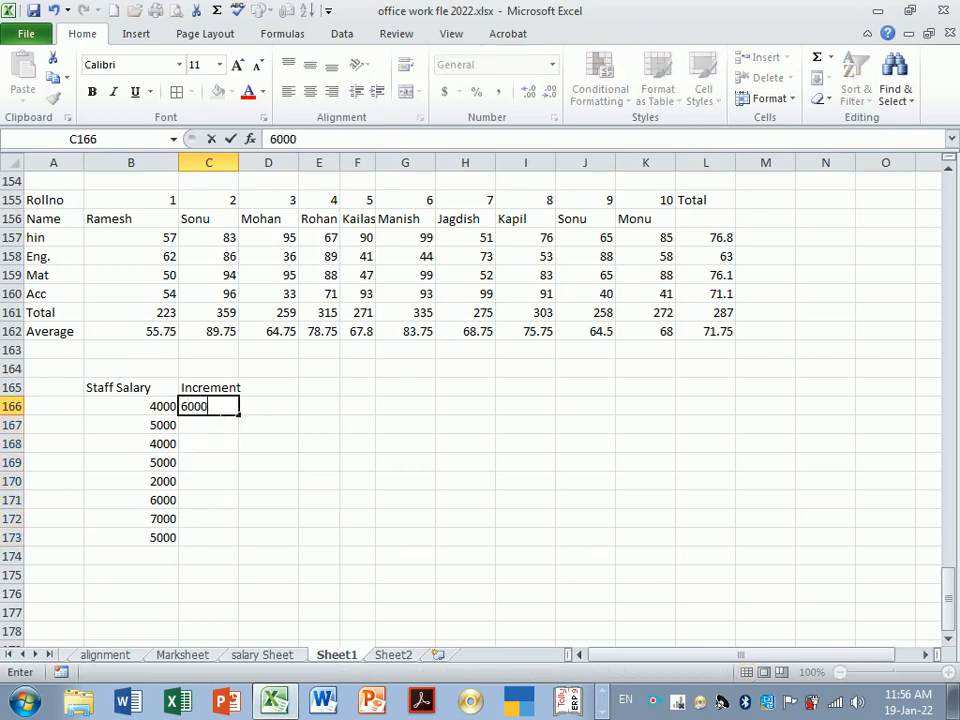
pyautogui.press('Return')
pyautogui.press('Return')
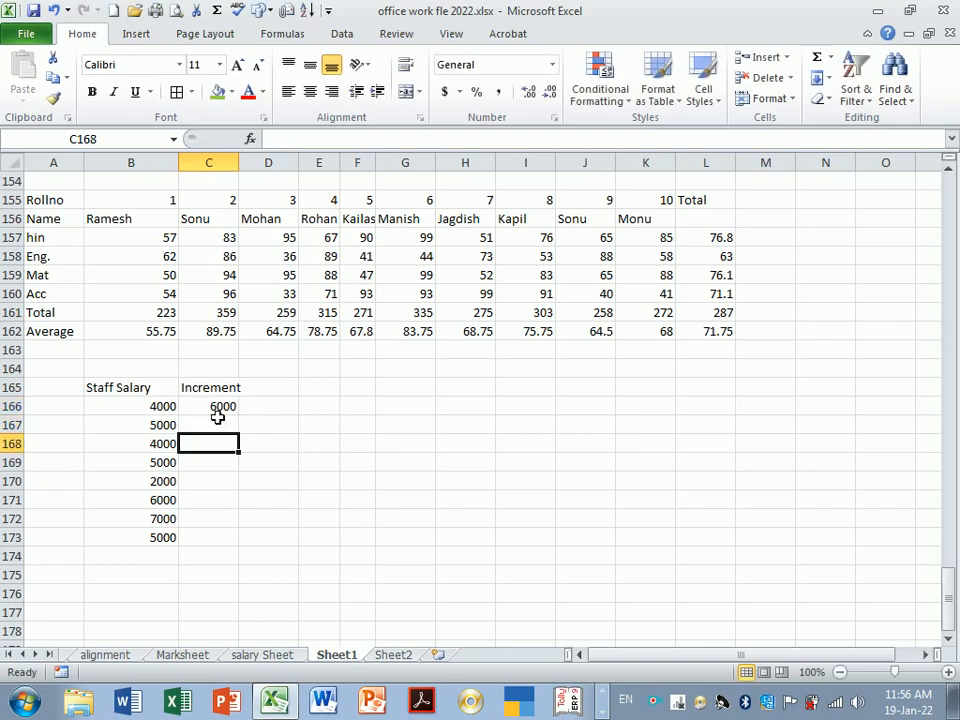
# - Enter 7000 in C168, 5000 in C170 and 8000 in C172, leaving the cells between them blank
pyautogui.write('7000')
pyautogui.press('Return')
pyautogui.press('Return')
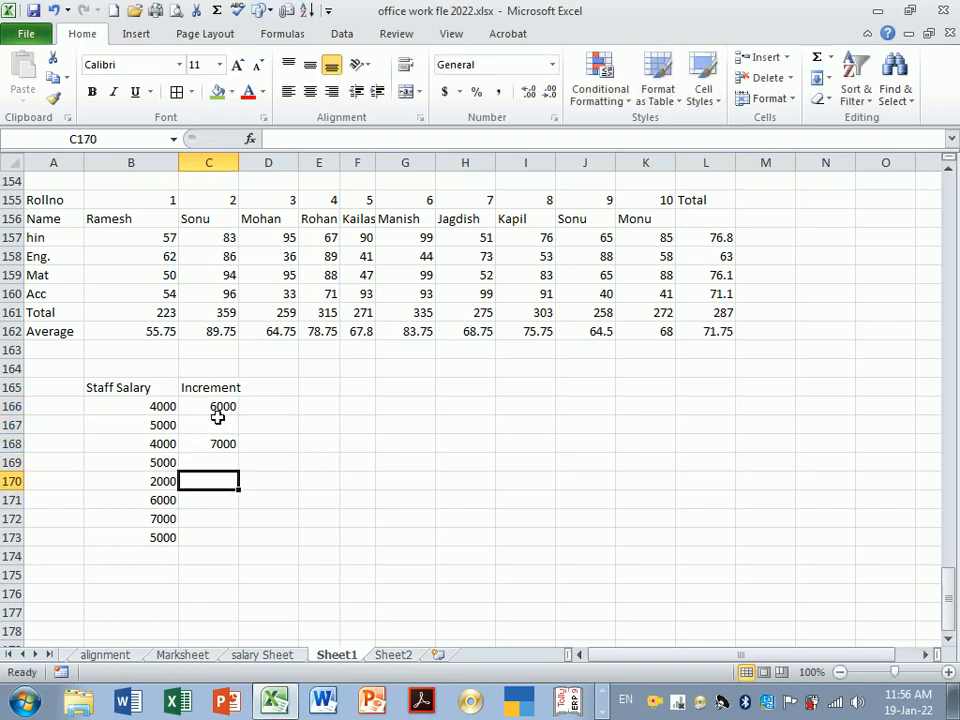
pyautogui.write('5000')
pyautogui.press('Return')
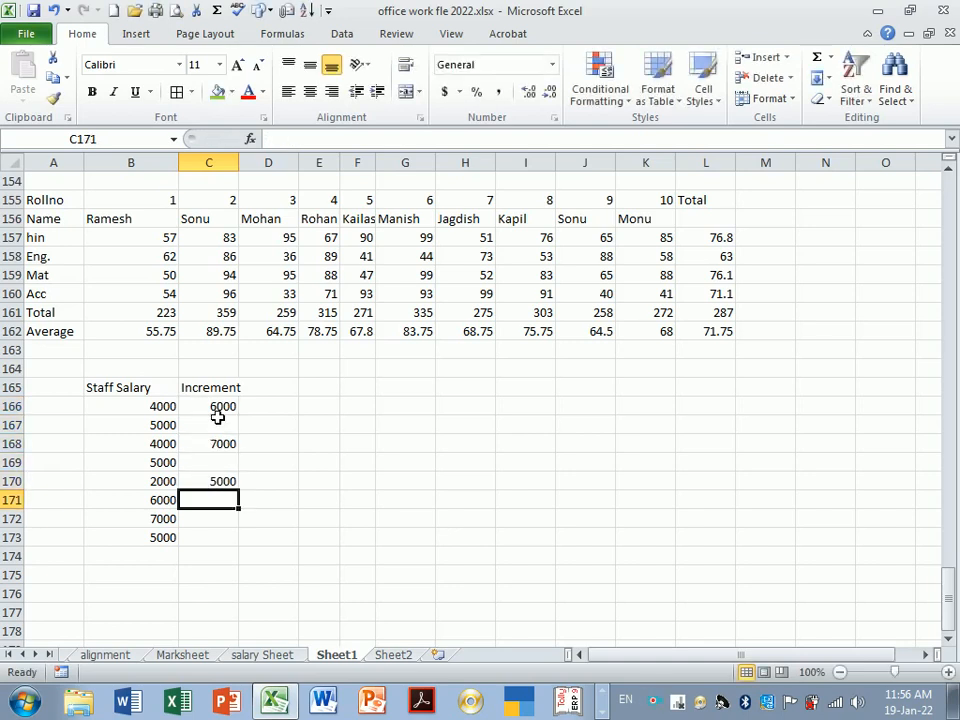
pyautogui.press('Return')
pyautogui.write('80')
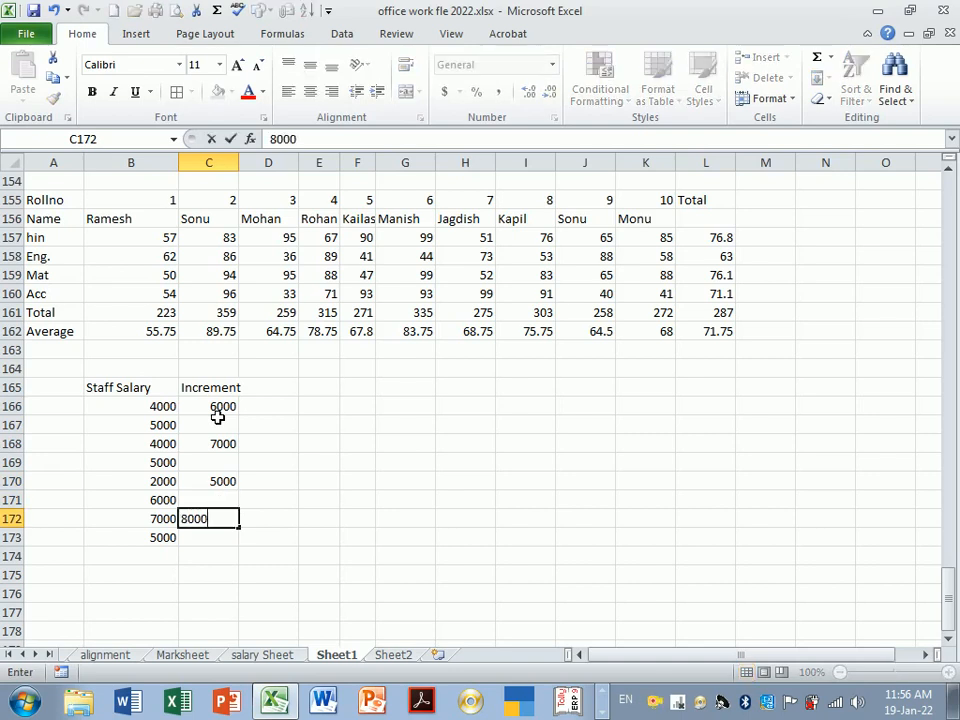
pyautogui.write('00')
pyautogui.press('Return')
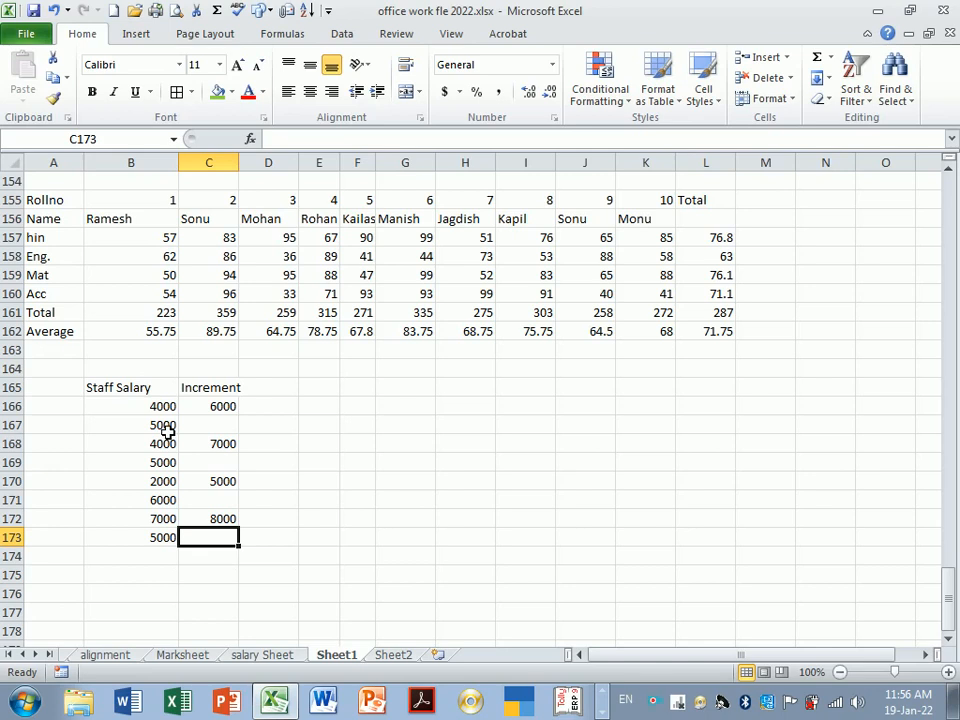
# - Compare the Staff Salary values with the filled and blank cells beside them in the Increment column
pyautogui.click(166, 430)
pyautogui.click(174, 466)
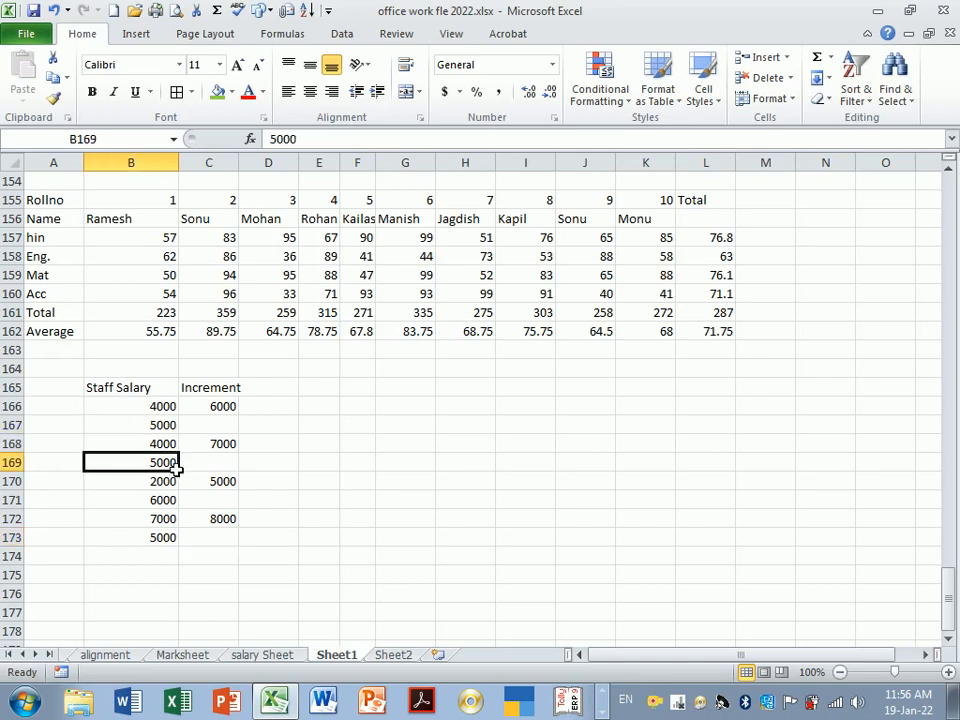
pyautogui.click(199, 469)
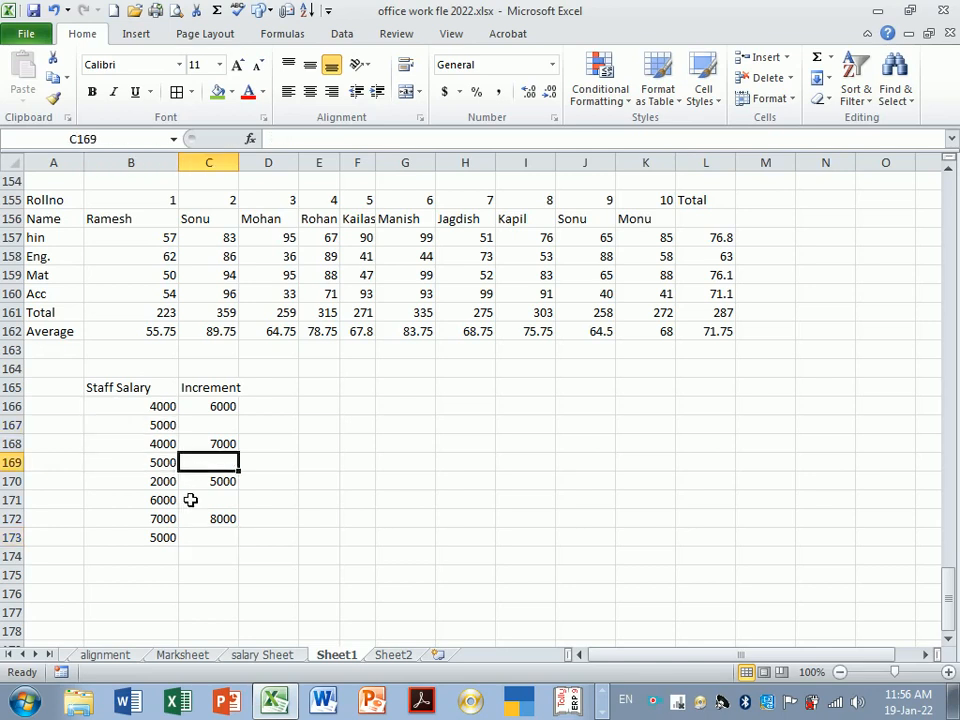
pyautogui.click(158, 408)
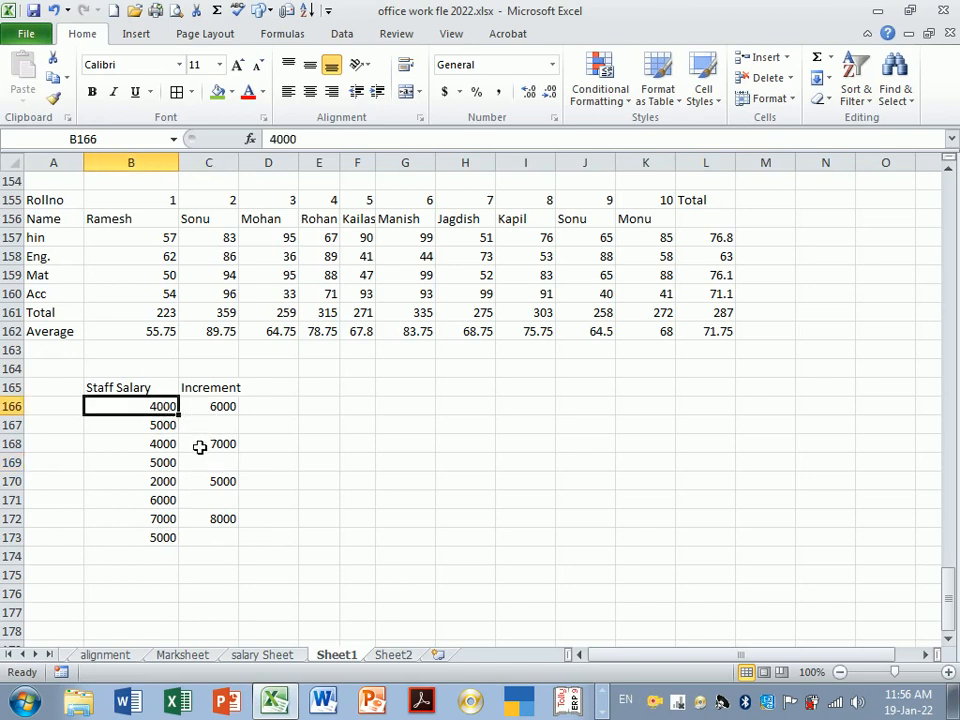
pyautogui.click(163, 446)
pyautogui.click(217, 456)
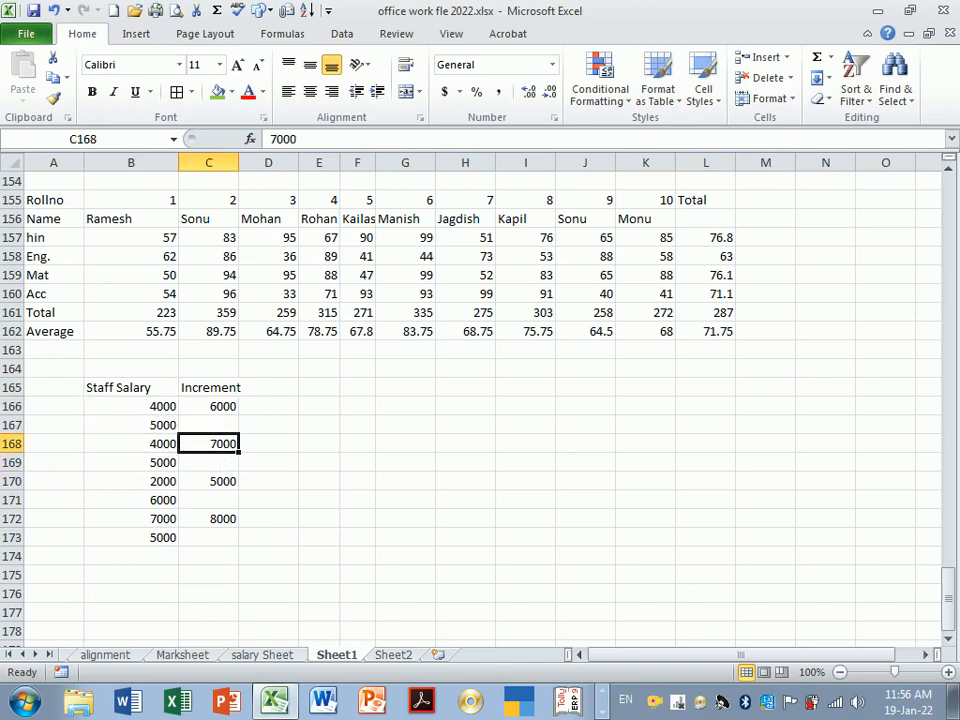
pyautogui.click(168, 483)
pyautogui.click(216, 487)
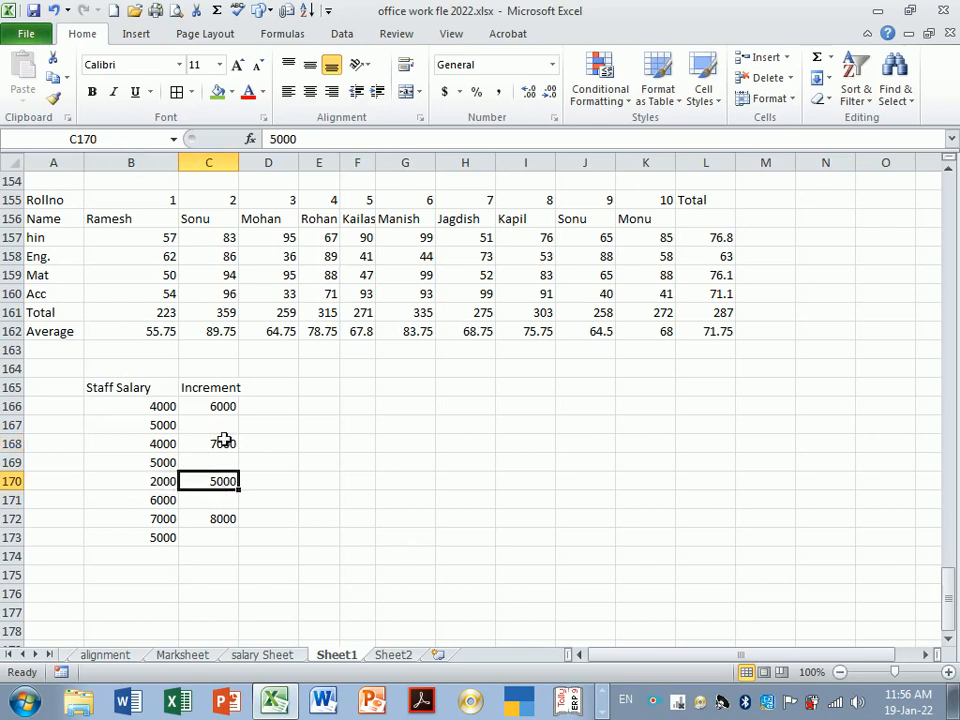
# - Copy the increments in C166:C173 and paste them over the salaries in B166:B173 using Paste Special with Skip blanks
pyautogui.moveTo(198, 407); pyautogui.dragTo(232, 538)
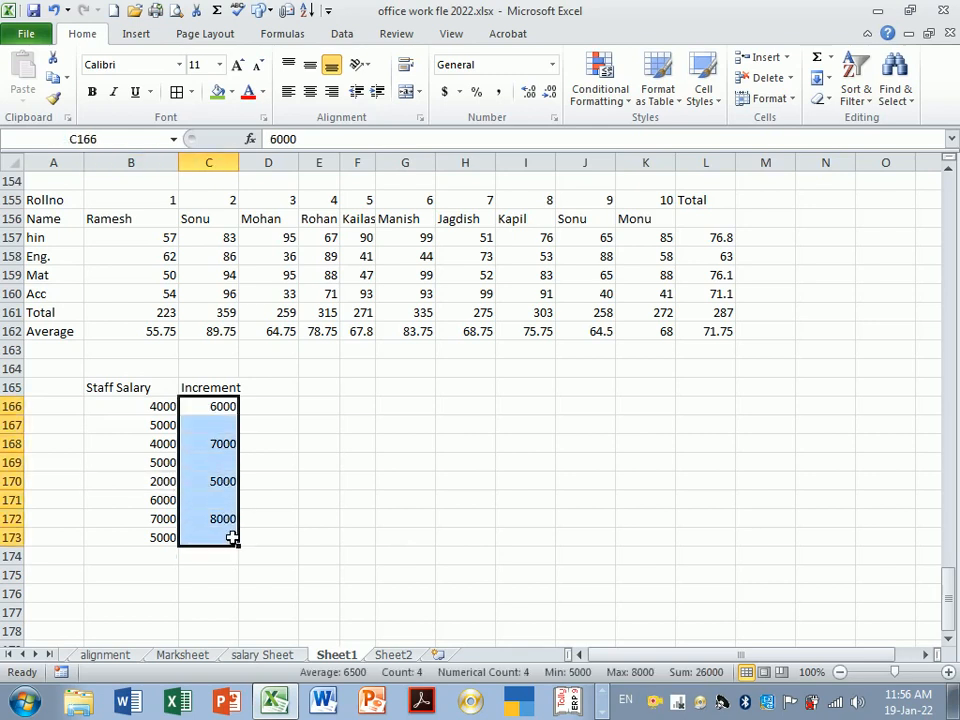
pyautogui.hotkey('ctrl', 'c')
pyautogui.moveTo(150, 405); pyautogui.dragTo(150, 536)
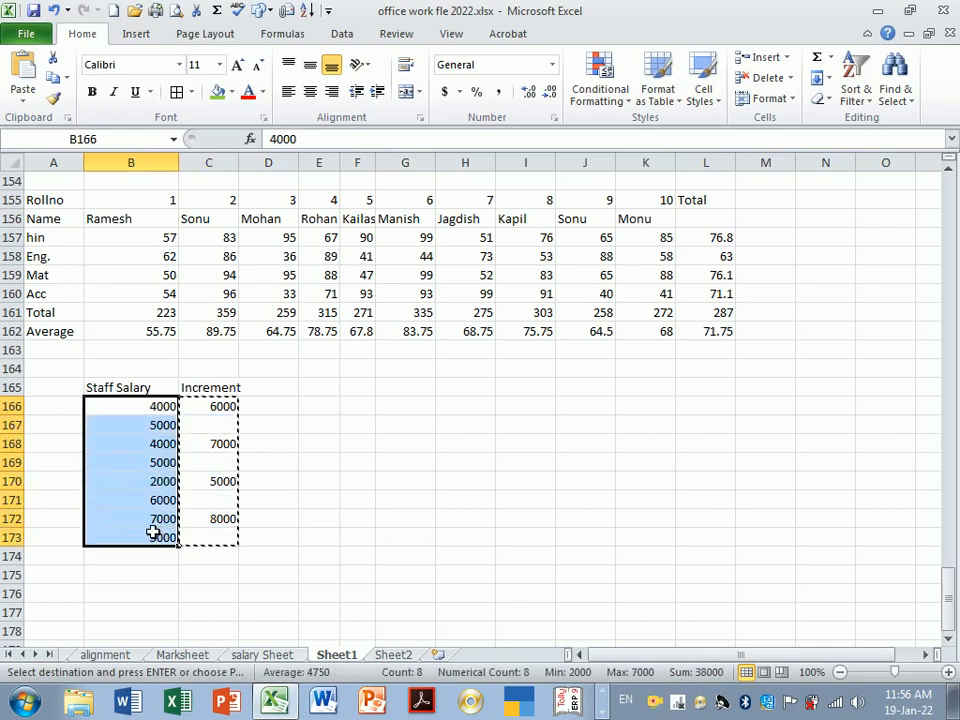
pyautogui.hotkey('ctrl', 'alt', 'v')
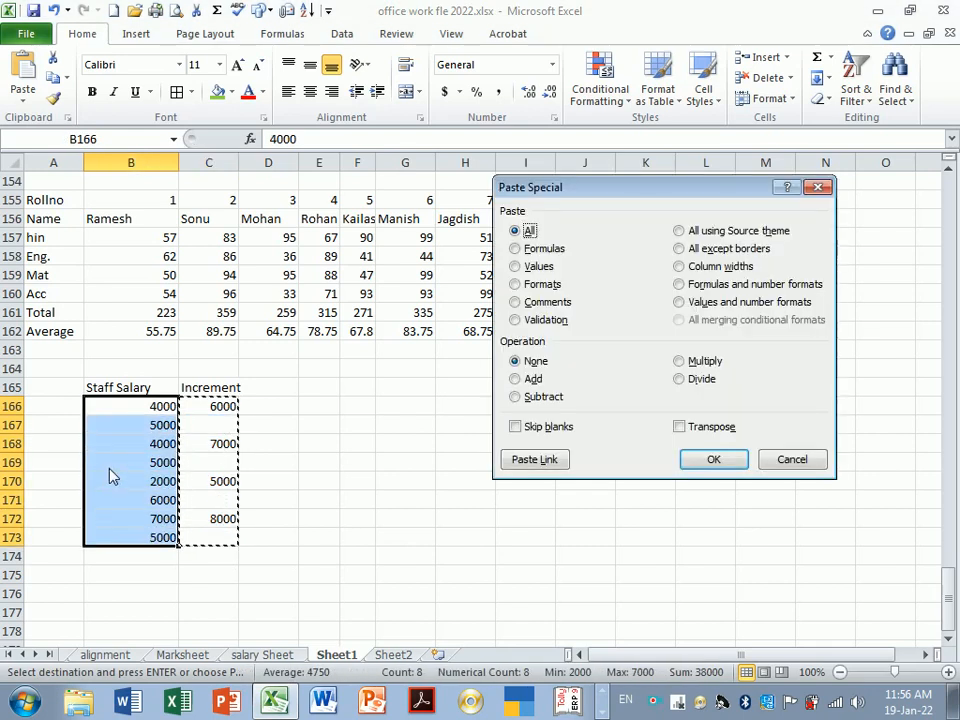
pyautogui.click(516, 427)
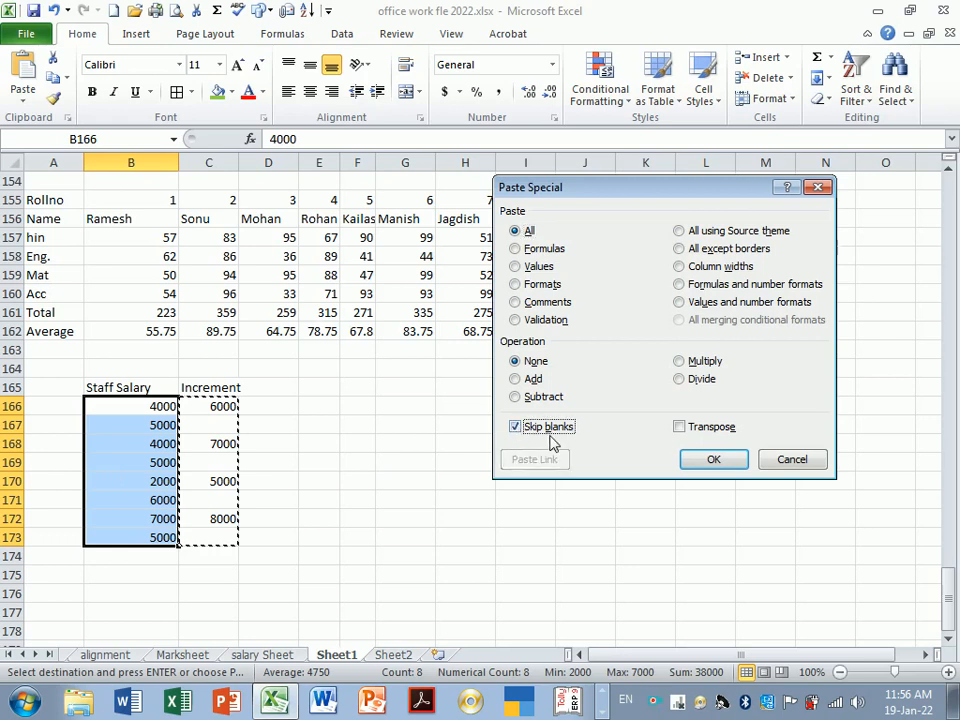
pyautogui.click(695, 466)
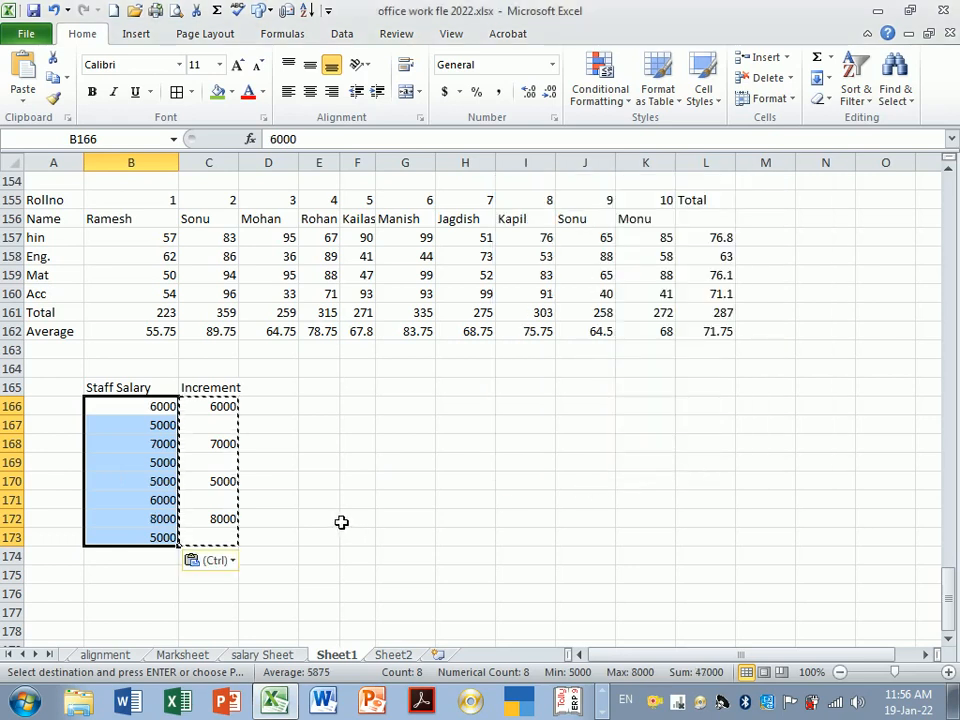
pyautogui.click(337, 520)
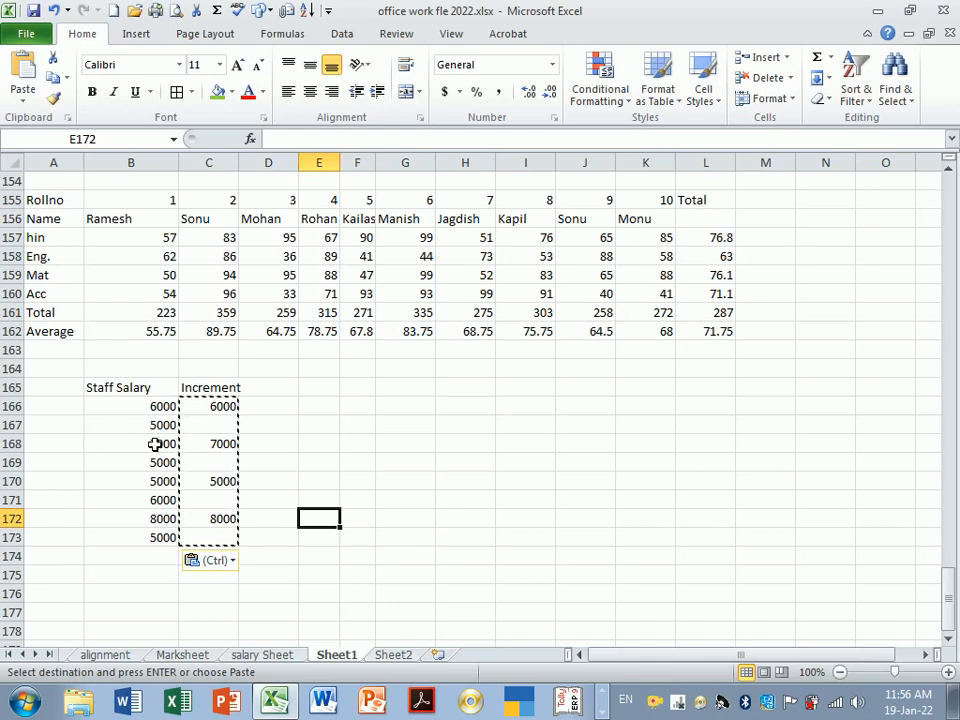
pyautogui.click(203, 410)
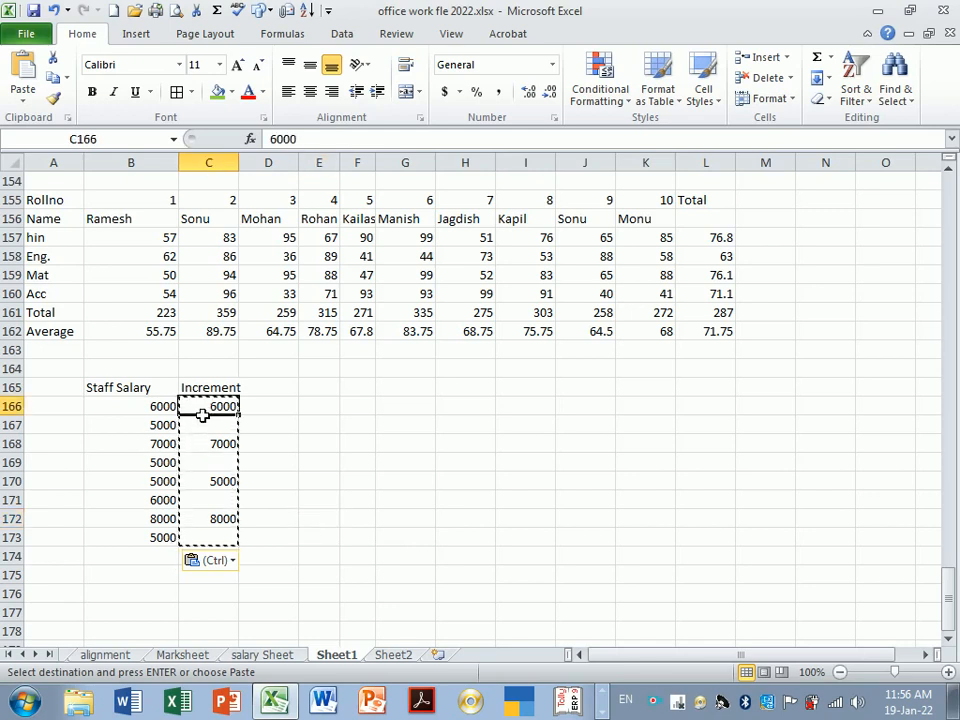
pyautogui.moveTo(203, 415)
pyautogui.mouseDown()
pyautogui.moveTo(199, 506)
pyautogui.moveTo(215, 538)
pyautogui.mouseUp()
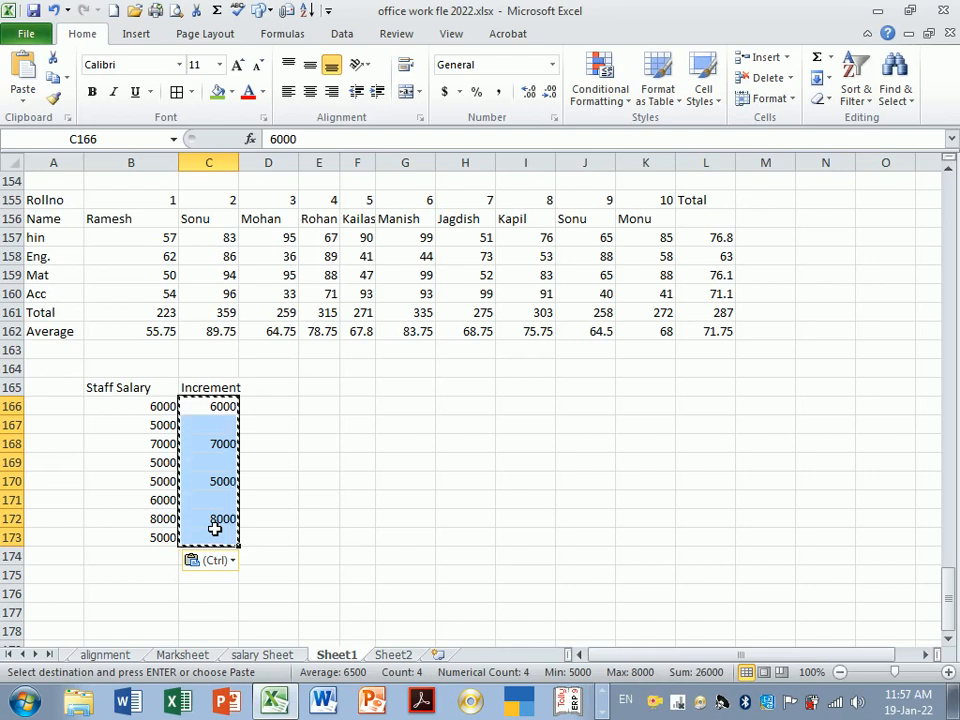
pyautogui.click(400, 417)
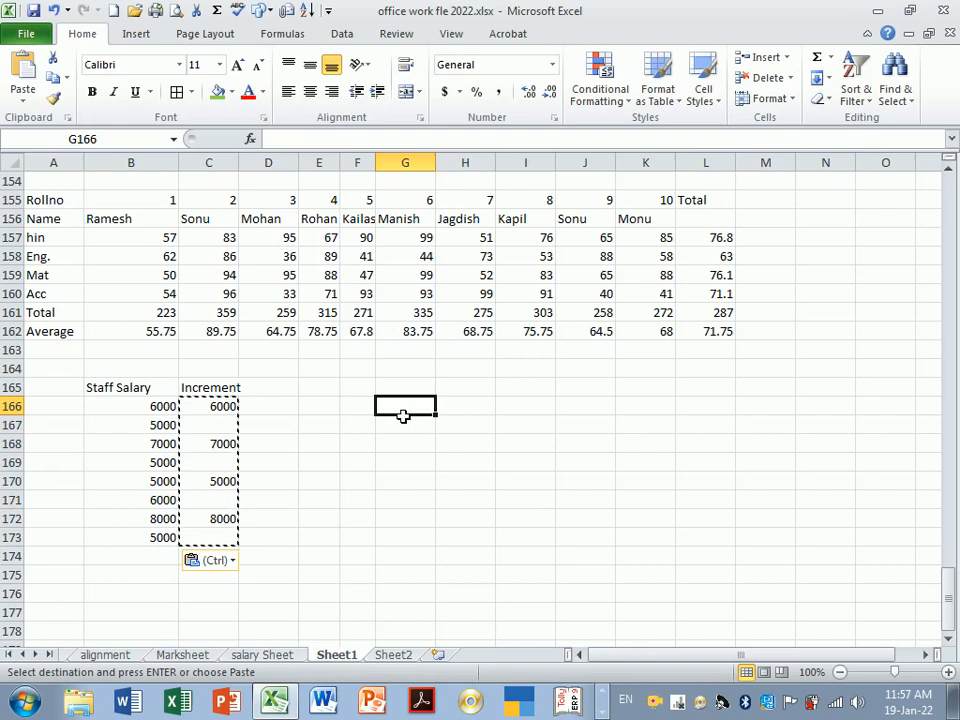
pyautogui.moveTo(318, 406); pyautogui.dragTo(318, 424)
# - Copy the Staff Salary list B165:B173 and paste it as a row starting at G167 using Paste Special with Transpose
pyautogui.moveTo(162, 406); pyautogui.dragTo(165, 538)
pyautogui.moveTo(132, 390); pyautogui.dragTo(159, 537)
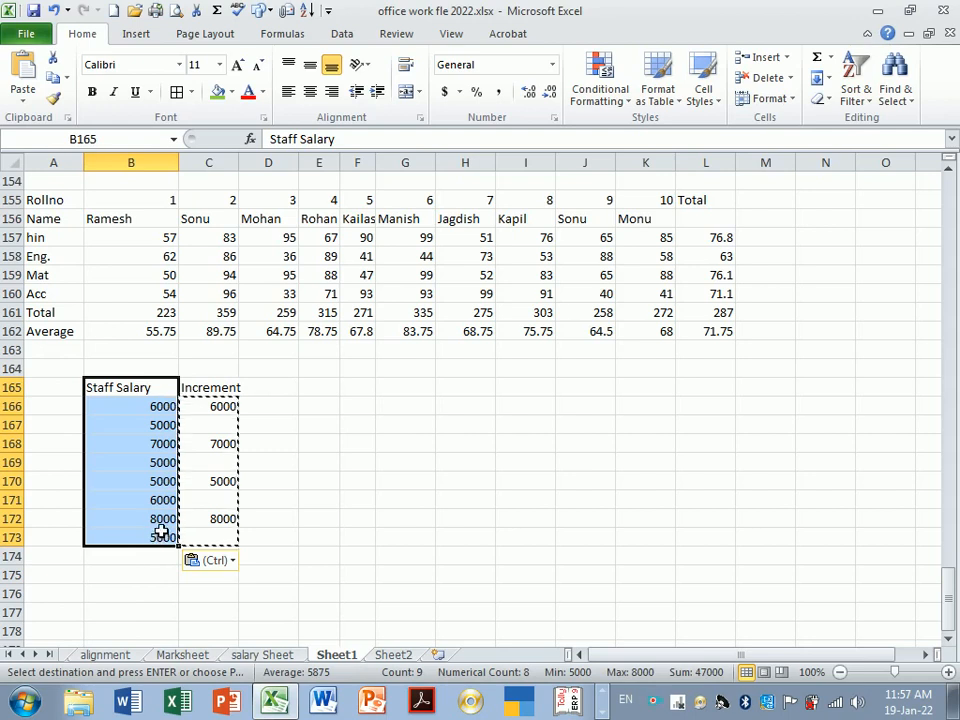
pyautogui.hotkey('ctrl', 'c')
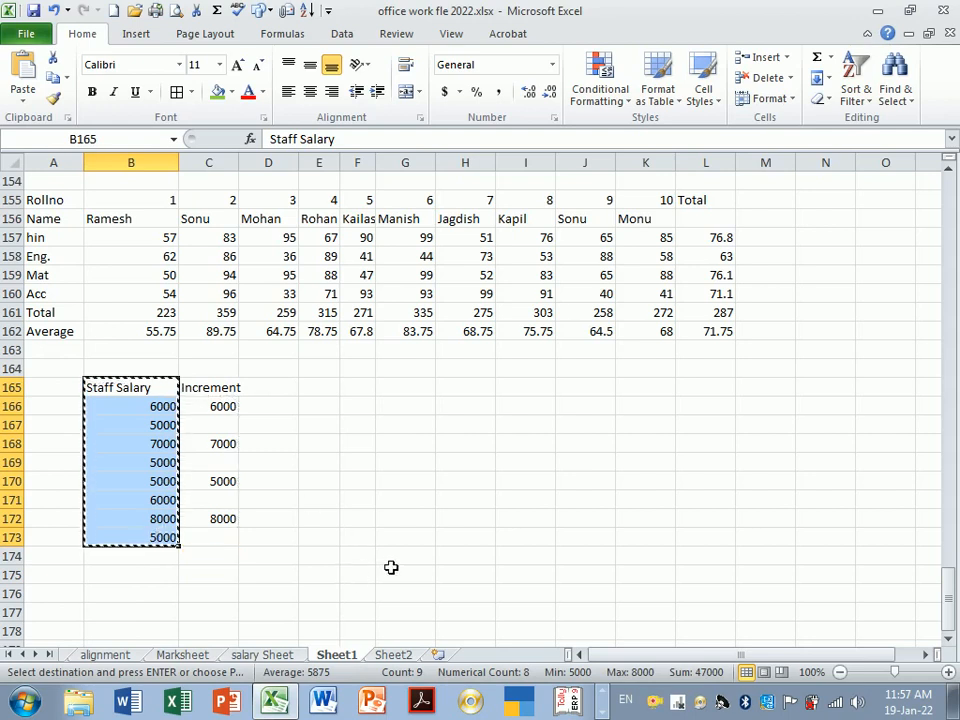
pyautogui.click(405, 424)
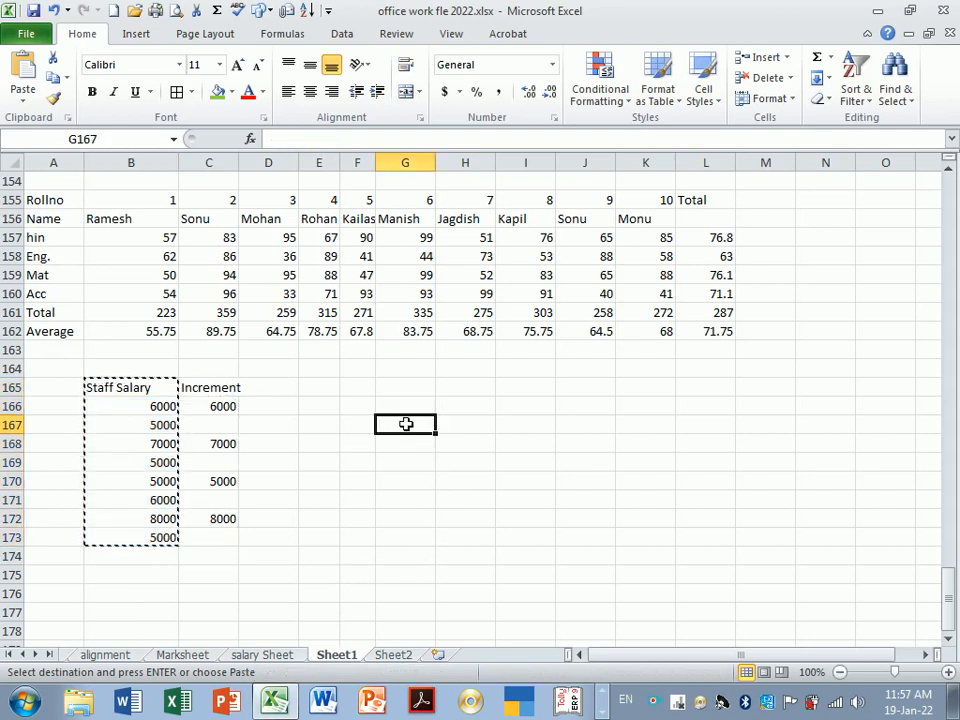
pyautogui.hotkey('ctrl', 'alt', 'v')
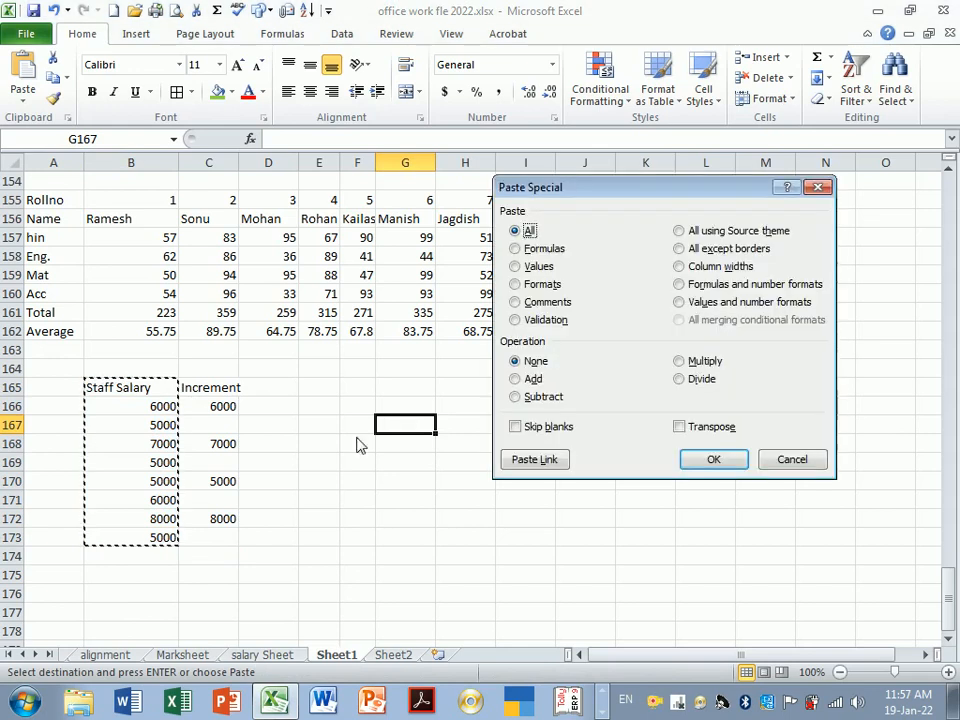
pyautogui.click(684, 428)
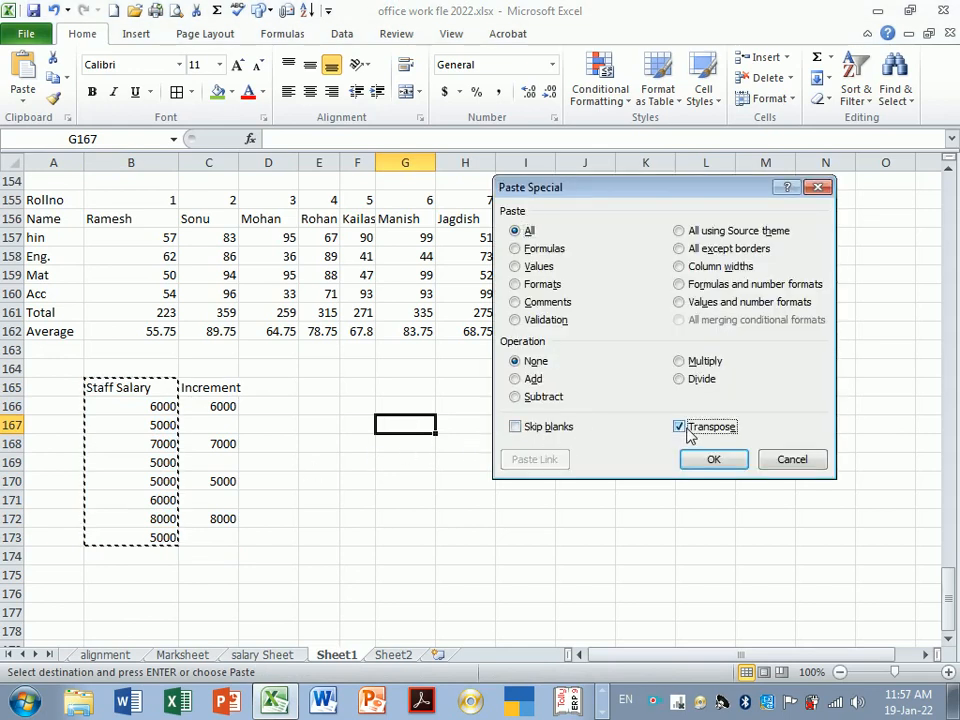
pyautogui.click(710, 459)
pyautogui.click(536, 468)
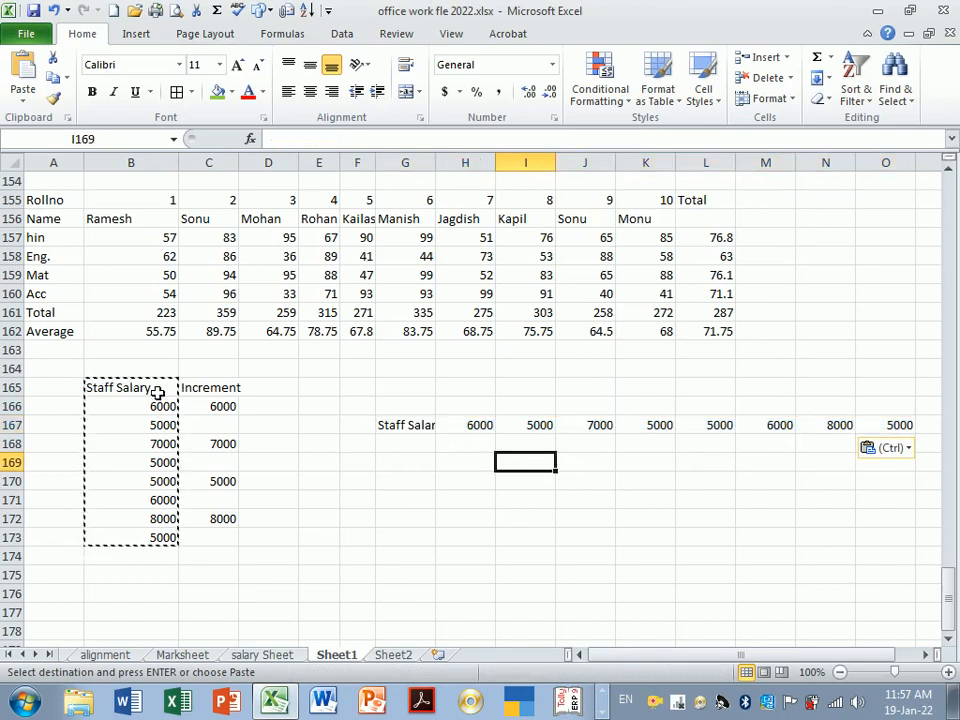
# - Compare the Staff Salary column in B165:B173 with its transposed copy in row 167
pyautogui.moveTo(158, 393); pyautogui.dragTo(172, 537)
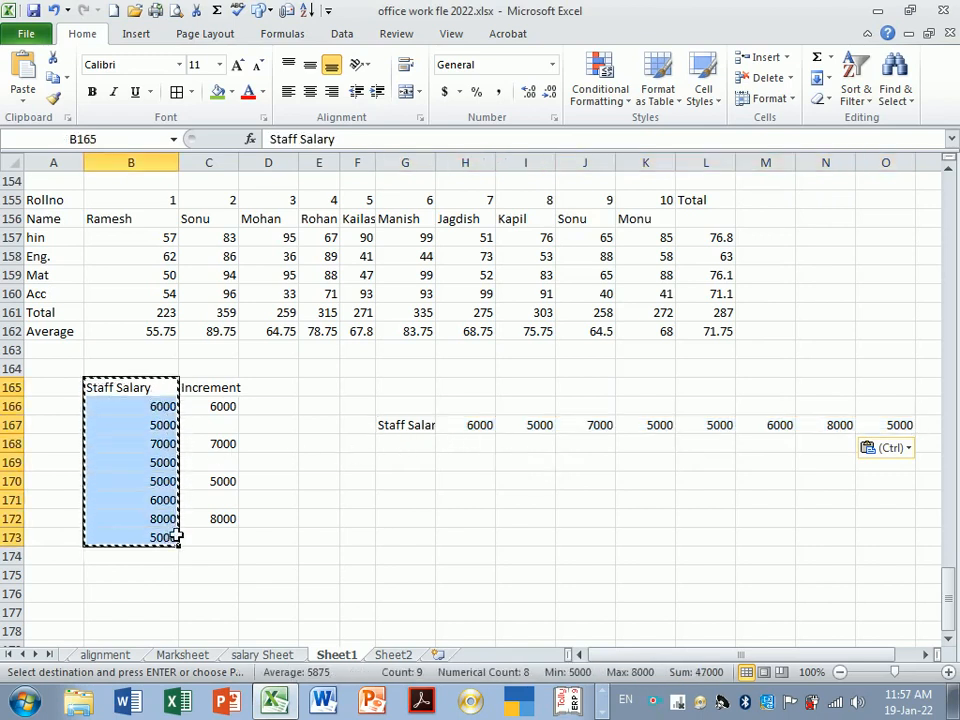
pyautogui.moveTo(407, 426); pyautogui.dragTo(870, 424)
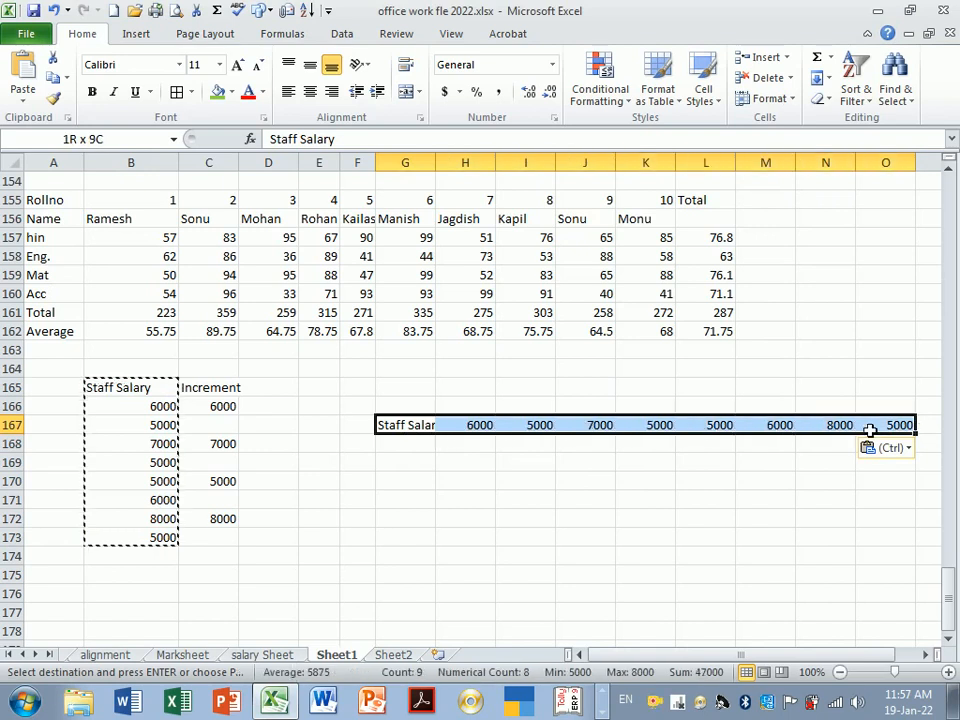
pyautogui.click(645, 518)
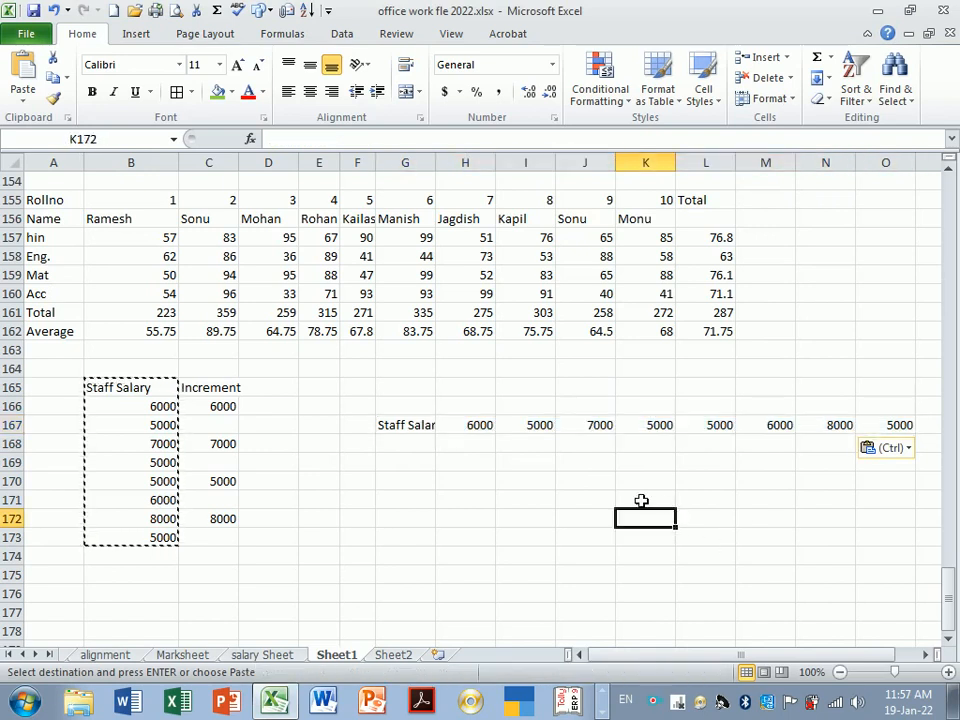
pyautogui.click(476, 466)
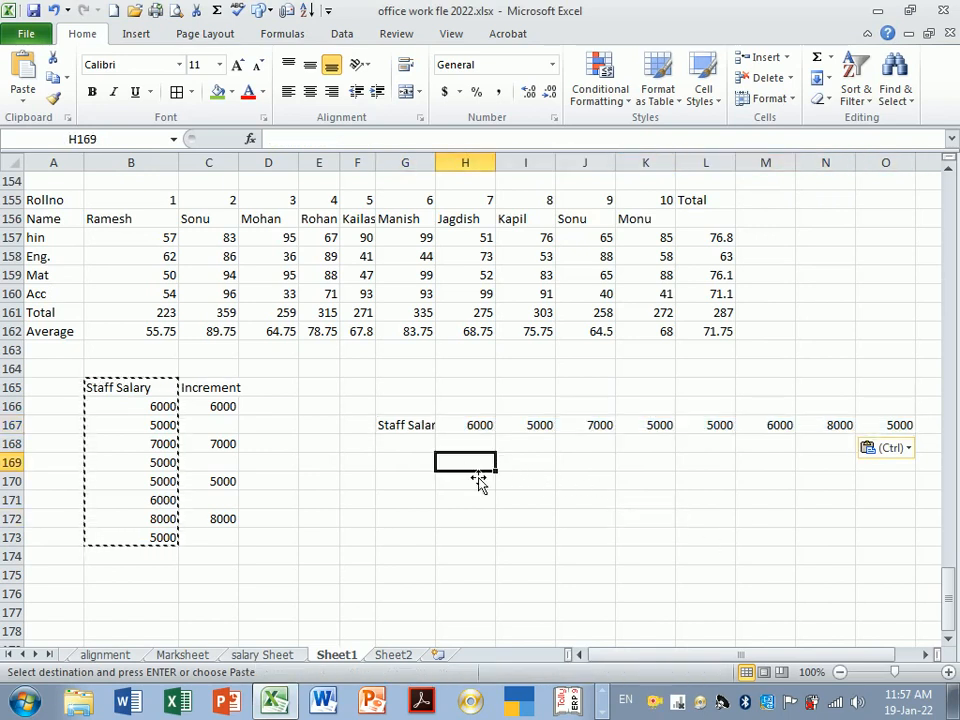
pyautogui.click(420, 486)
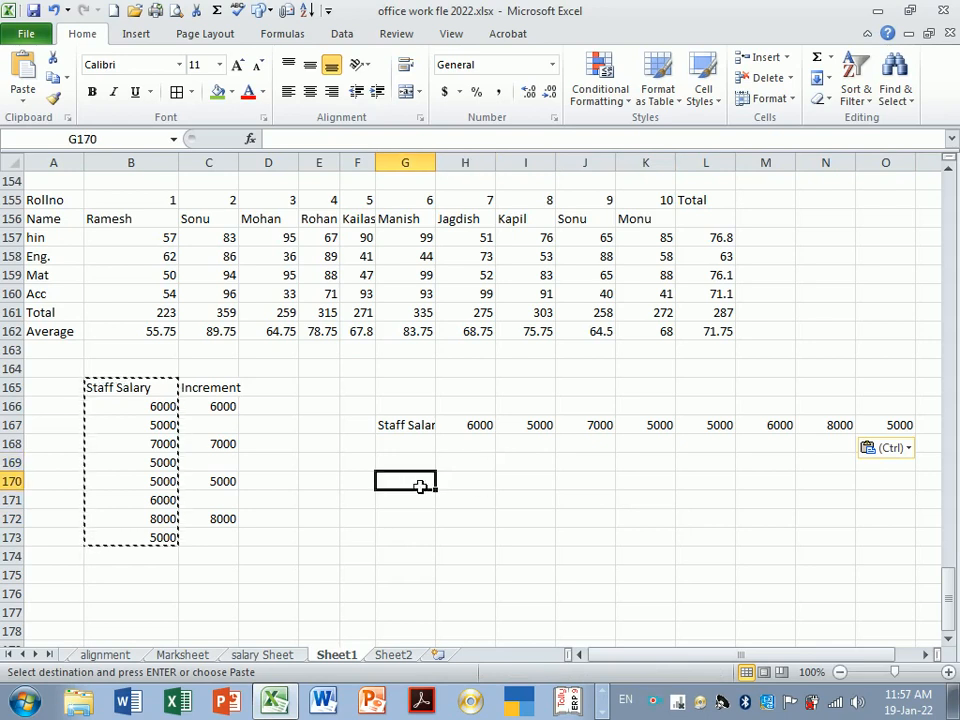
pyautogui.moveTo(147, 391); pyautogui.dragTo(161, 538)
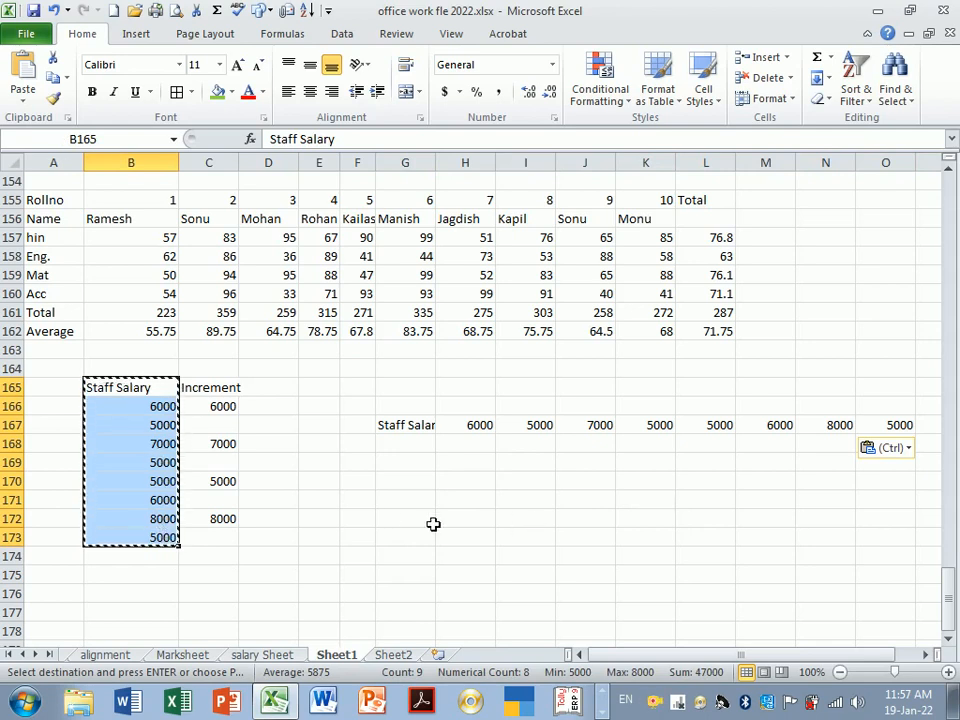
pyautogui.click(384, 505)
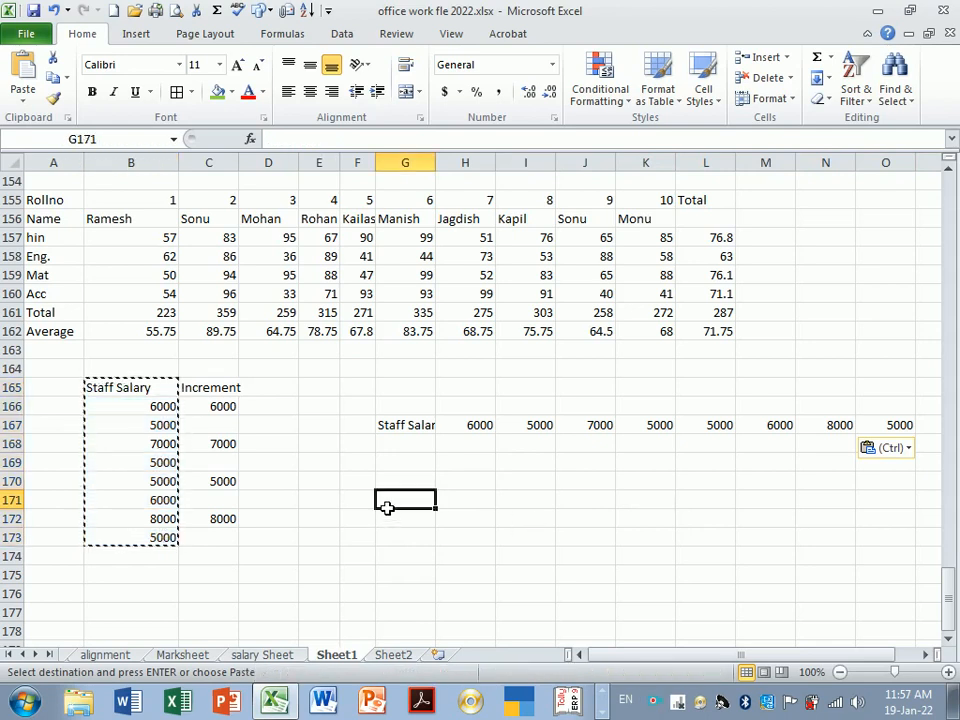
# - Paste the copied Staff Salary list at G171 with Paste Link and widen column G to fit its heading
pyautogui.hotkey('ctrl', 'alt', 'v')
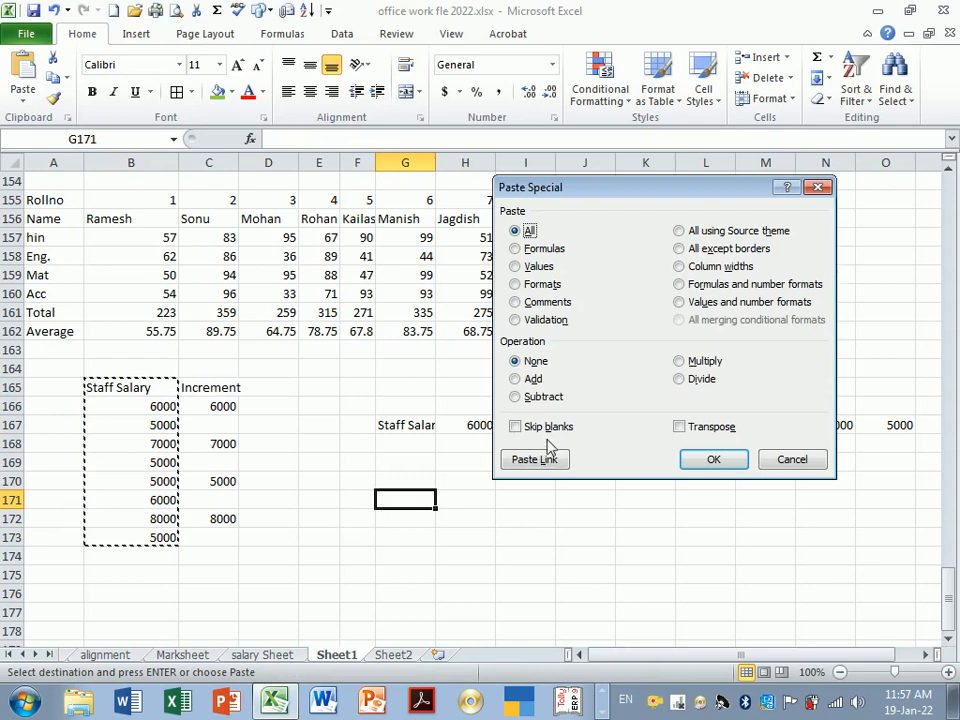
pyautogui.click(546, 460)
pyautogui.click(543, 503)
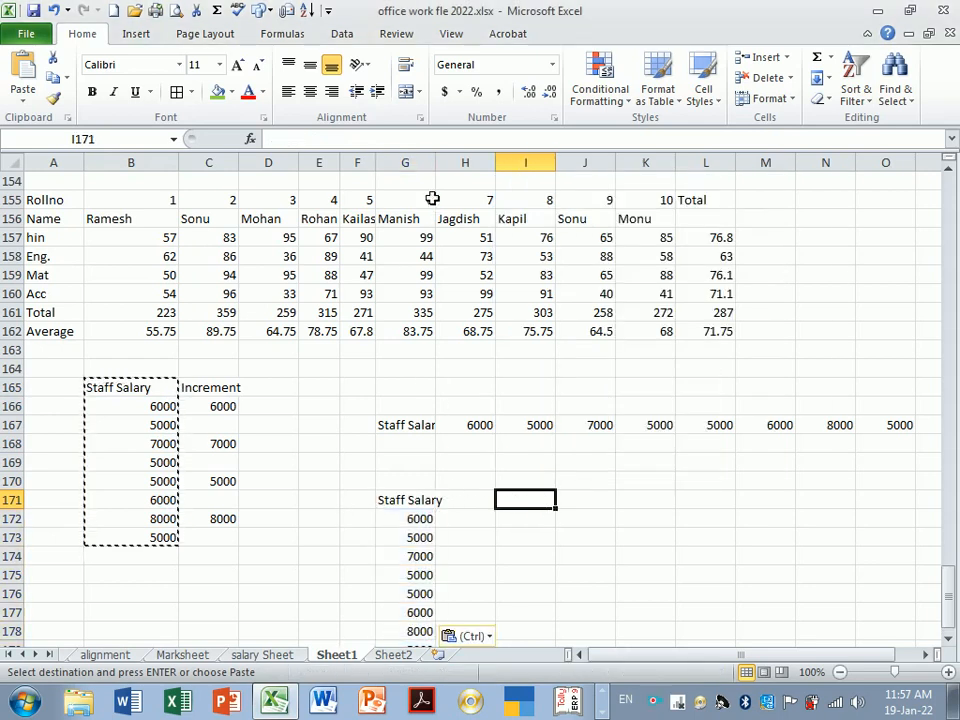
pyautogui.moveTo(435, 162); pyautogui.dragTo(450, 162)
pyautogui.click(328, 491)
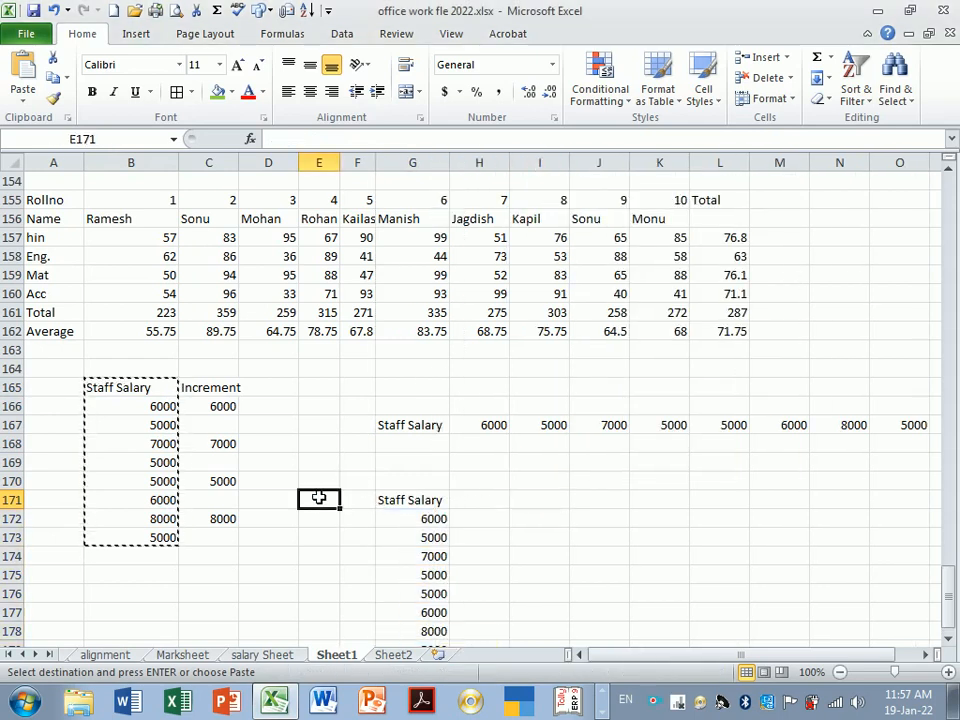
# - Change the source heading in B165 to School Staff Salary and widen column G to fit the linked heading
pyautogui.click(161, 393)
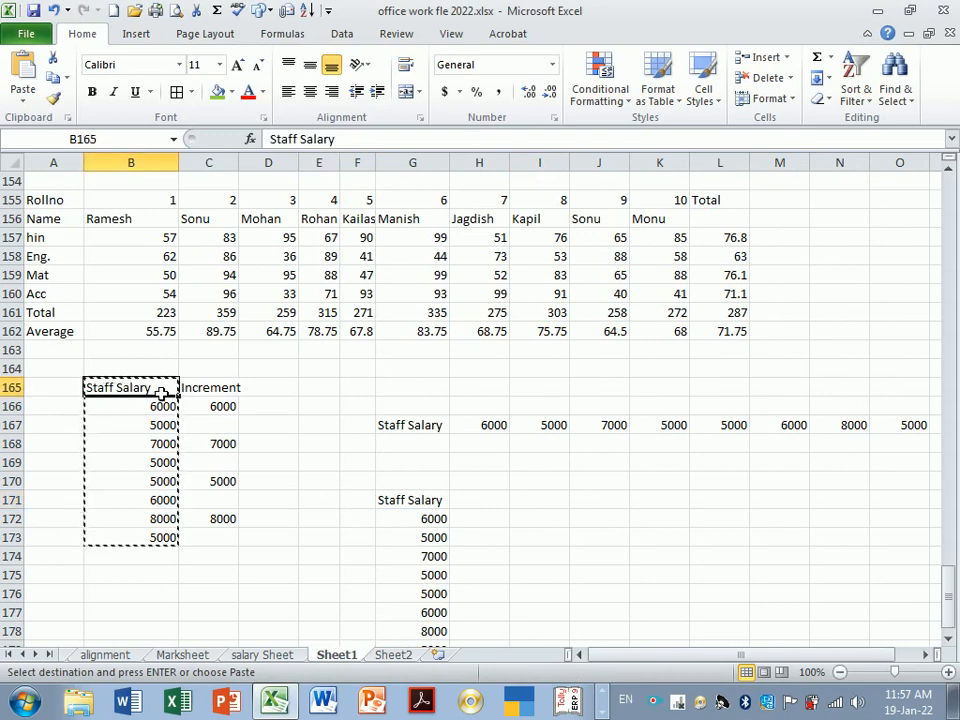
pyautogui.write('Scho')
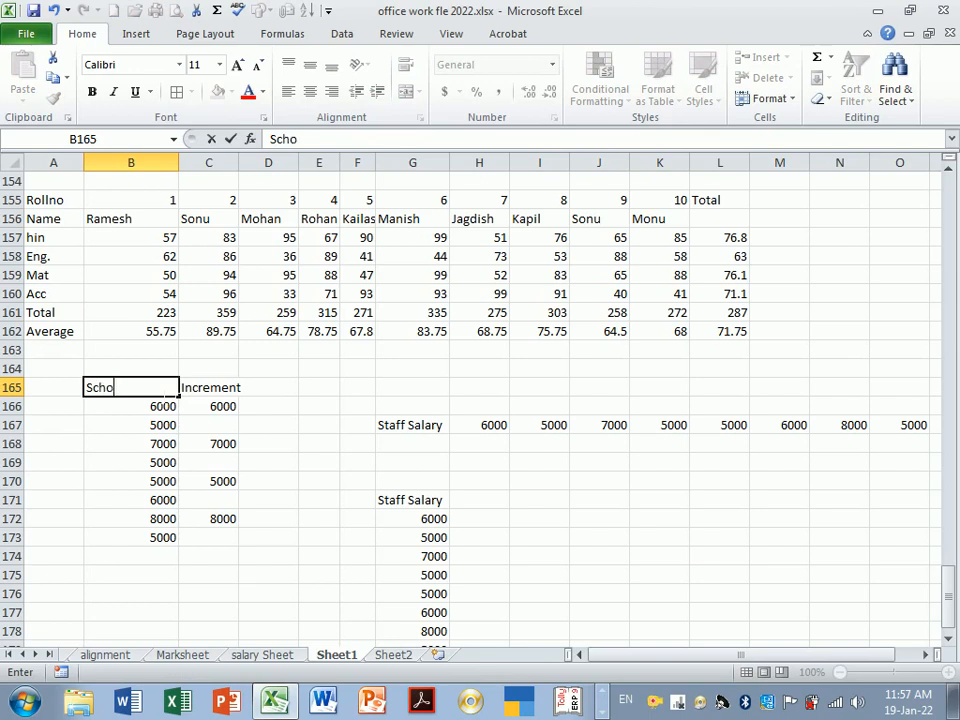
pyautogui.write('ll')
pyautogui.write(' Staff S')
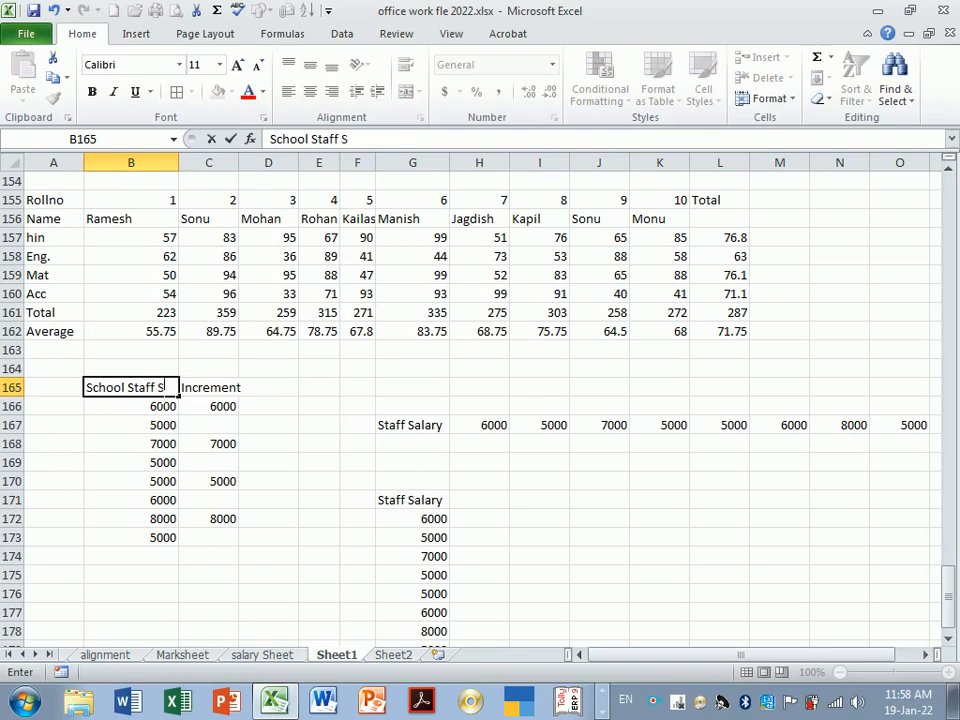
pyautogui.write('lalar')
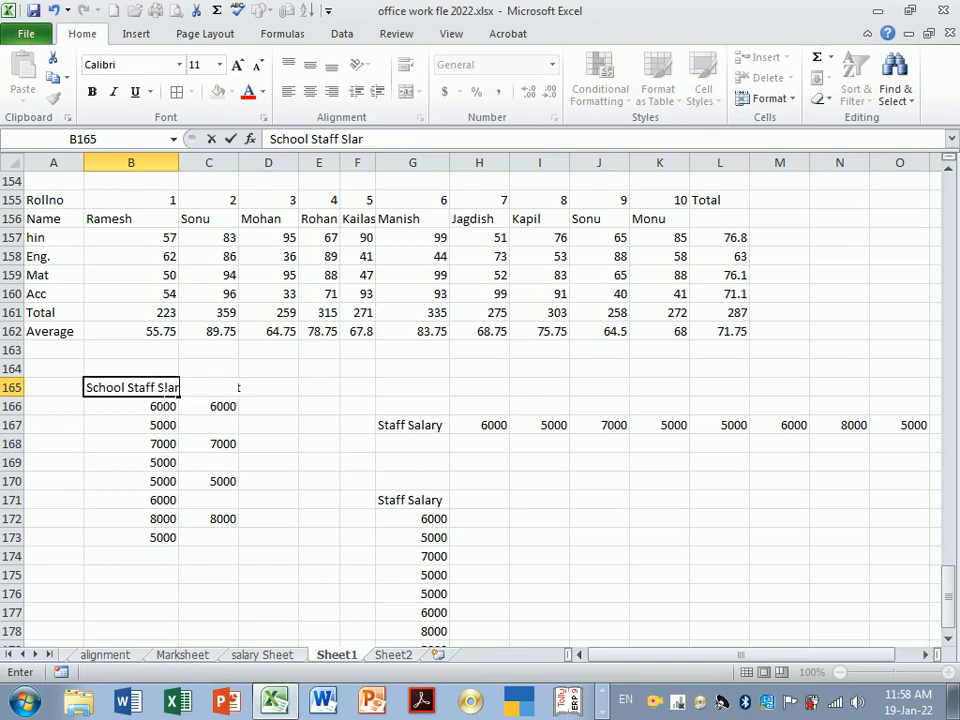
pyautogui.press('BackSpace')
pyautogui.press('BackSpace')
pyautogui.write('ala')
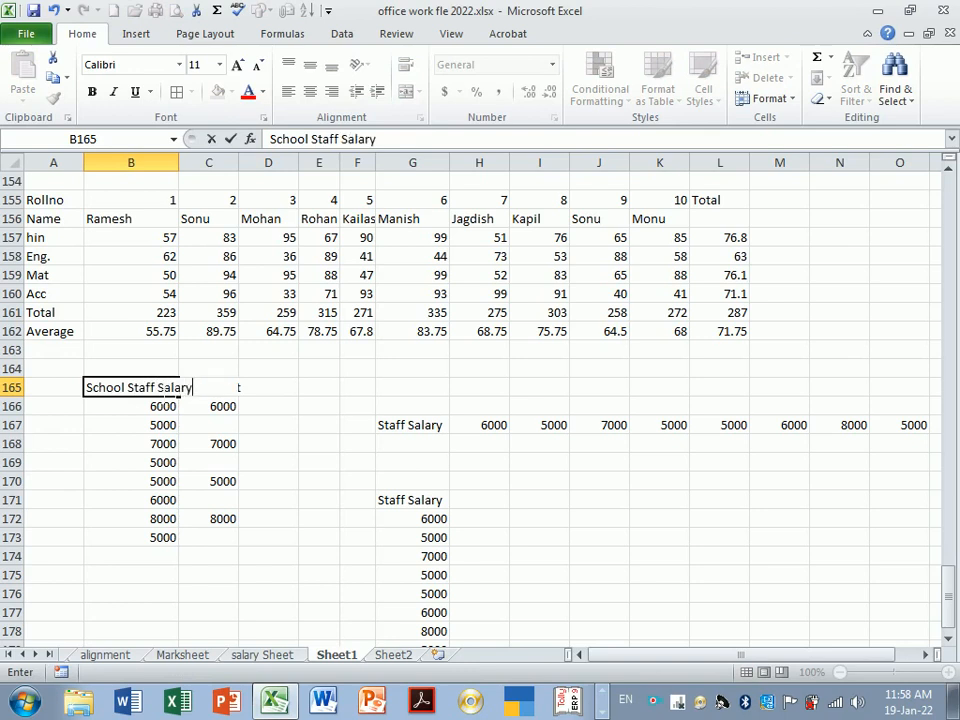
pyautogui.write('ry')
pyautogui.press('Return')
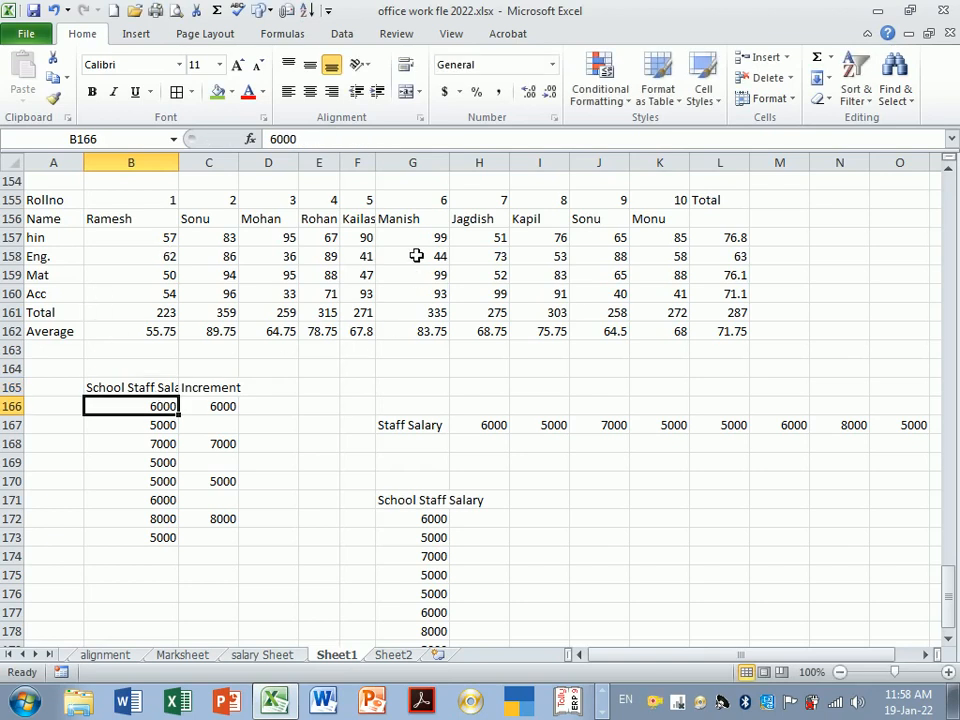
pyautogui.moveTo(453, 174); pyautogui.dragTo(493, 172)
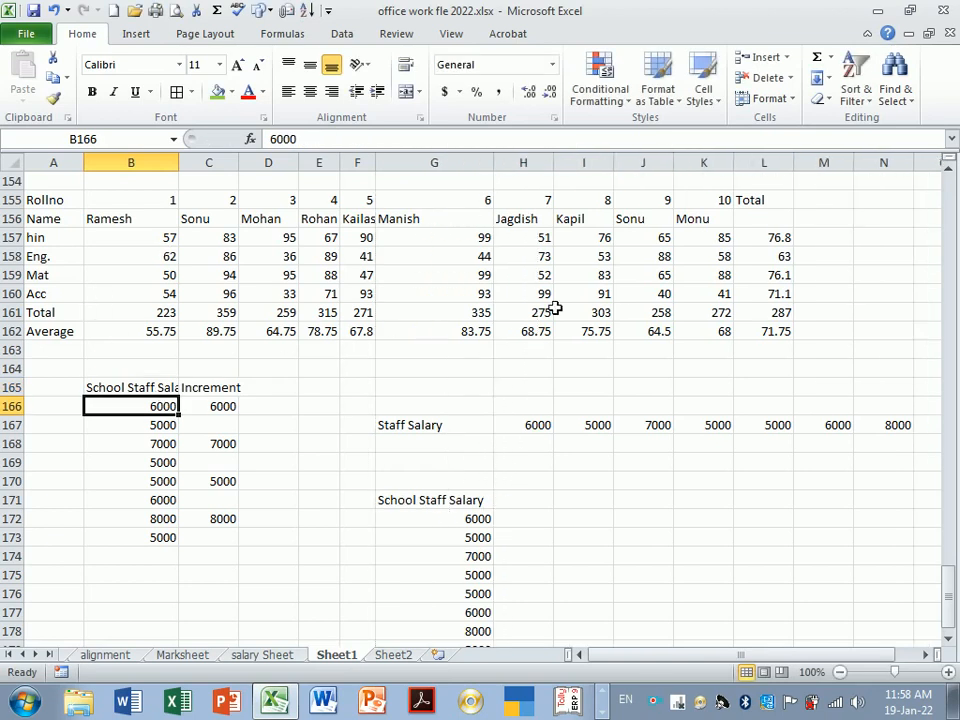
# - Check the link formula in G173 and set the source salary in B168 to 10000
pyautogui.click(458, 545)
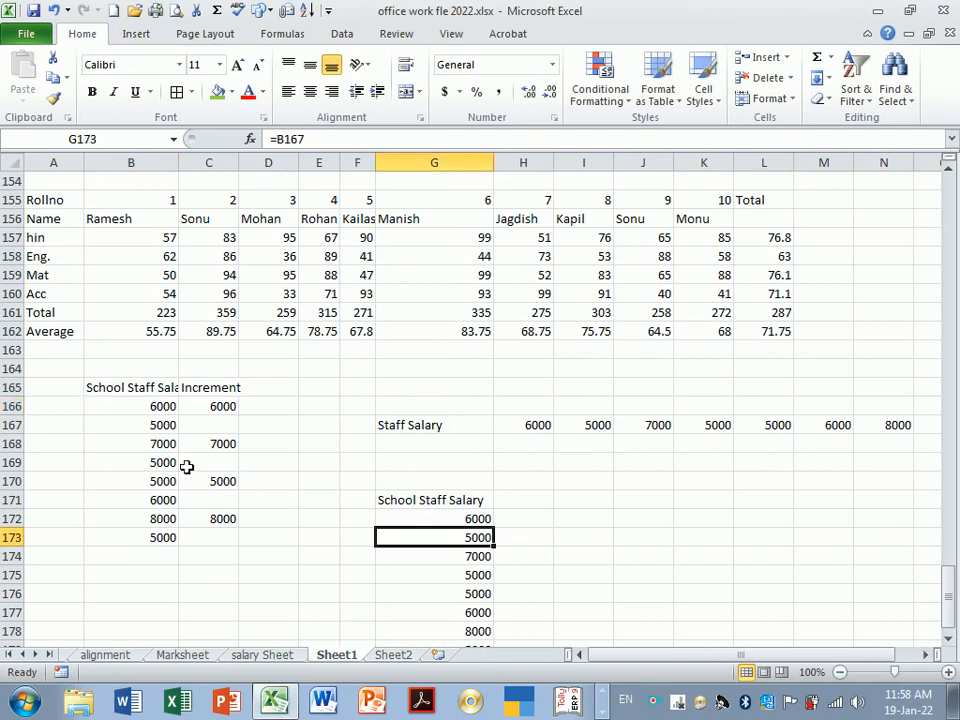
pyautogui.click(160, 450)
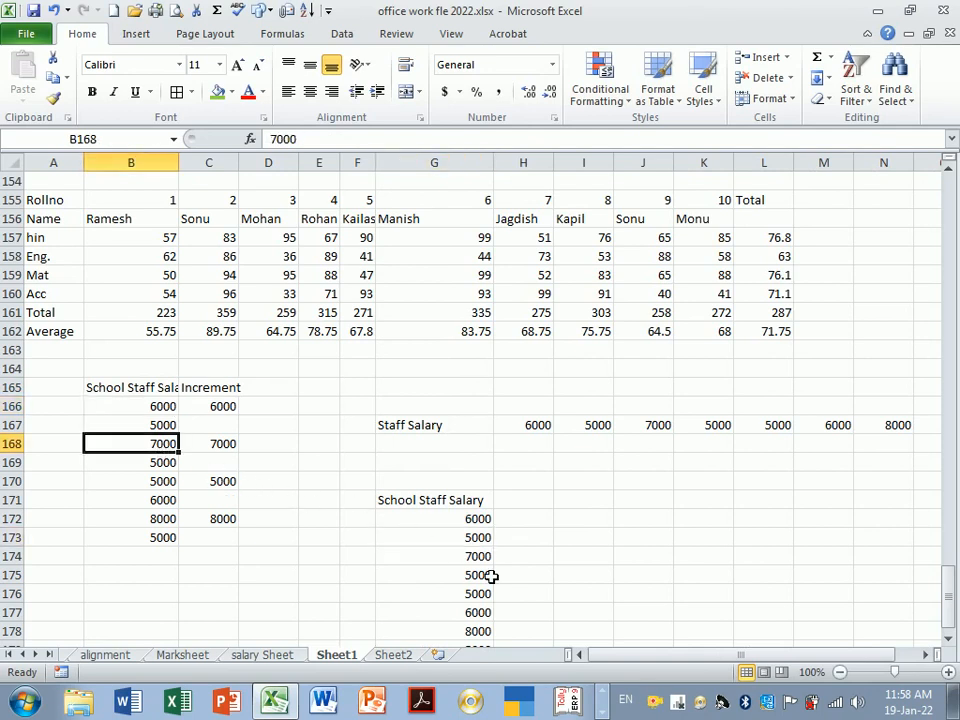
pyautogui.write('100')
pyautogui.press('Return')
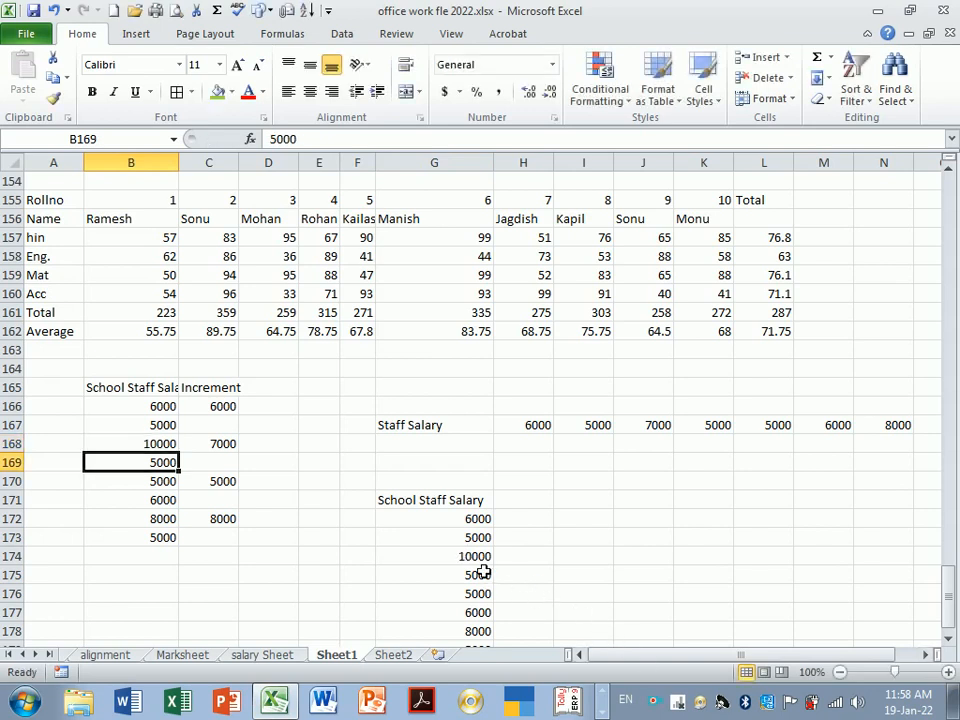
# - Examine the link formulas in the pasted salary list G172:G179 against the source salaries in column B
pyautogui.click(483, 560)
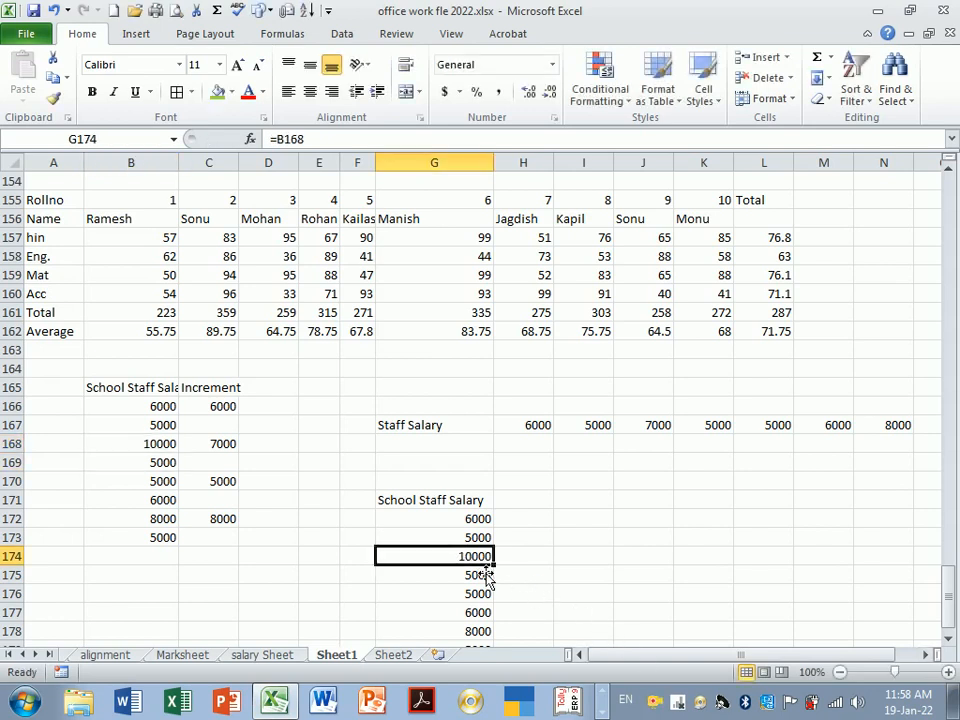
pyautogui.scroll(-1, 488, 578)
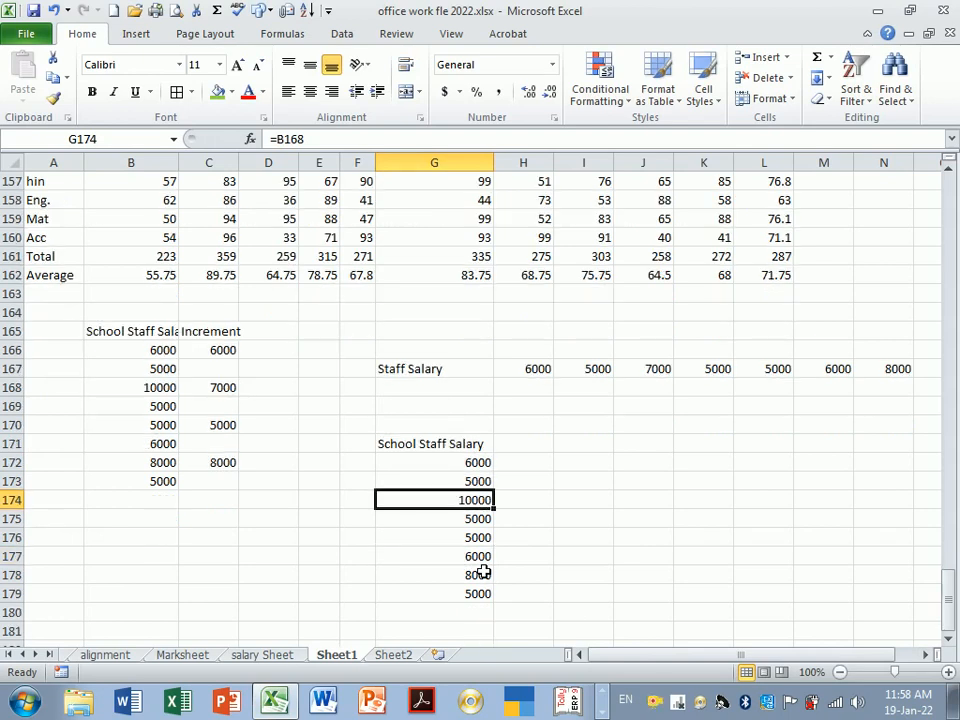
pyautogui.scroll(1, 483, 573)
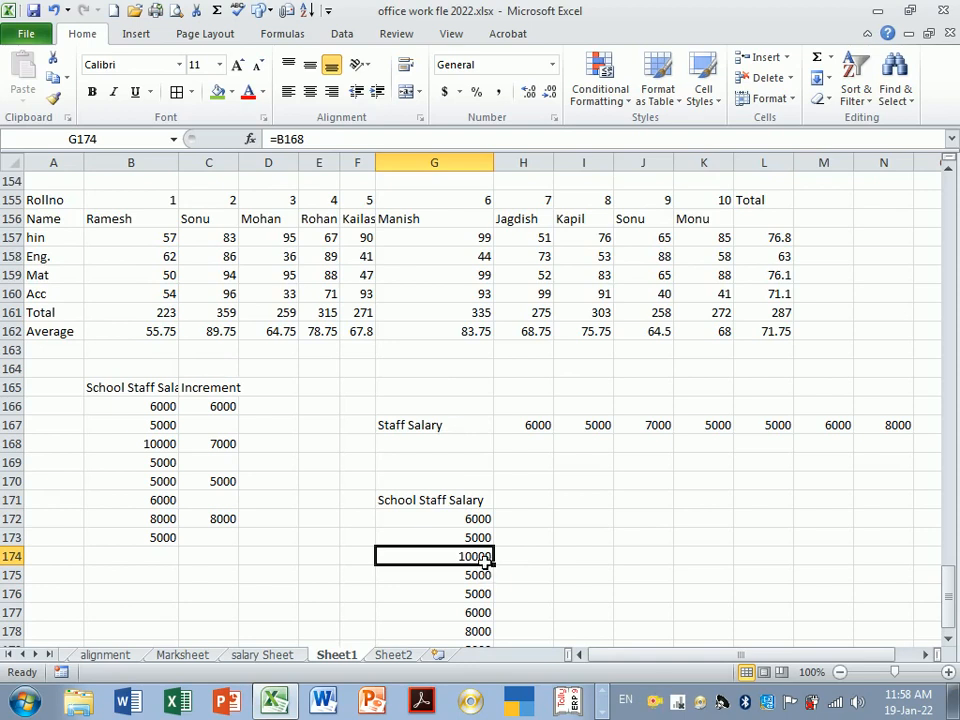
pyautogui.scroll(-1, 484, 562)
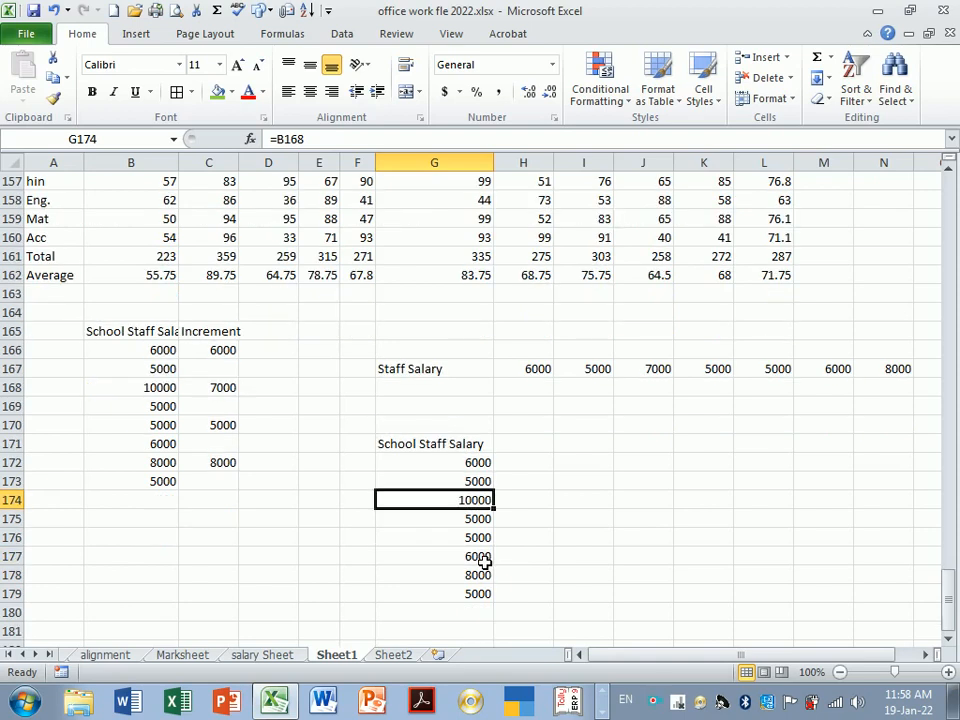
pyautogui.click(484, 562)
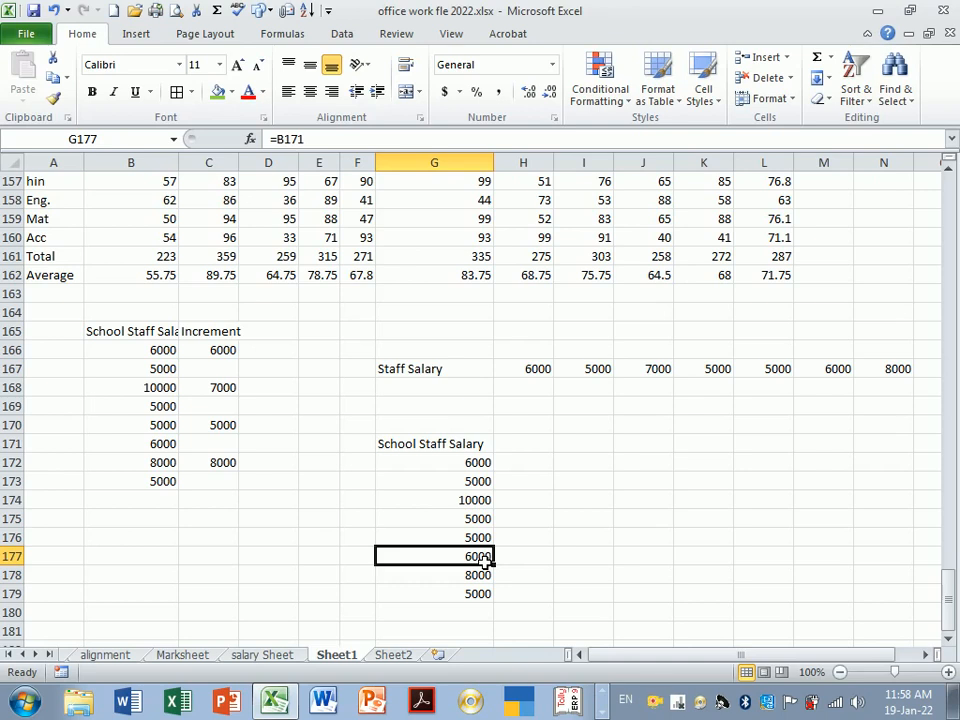
pyautogui.moveTo(463, 465); pyautogui.dragTo(478, 598)
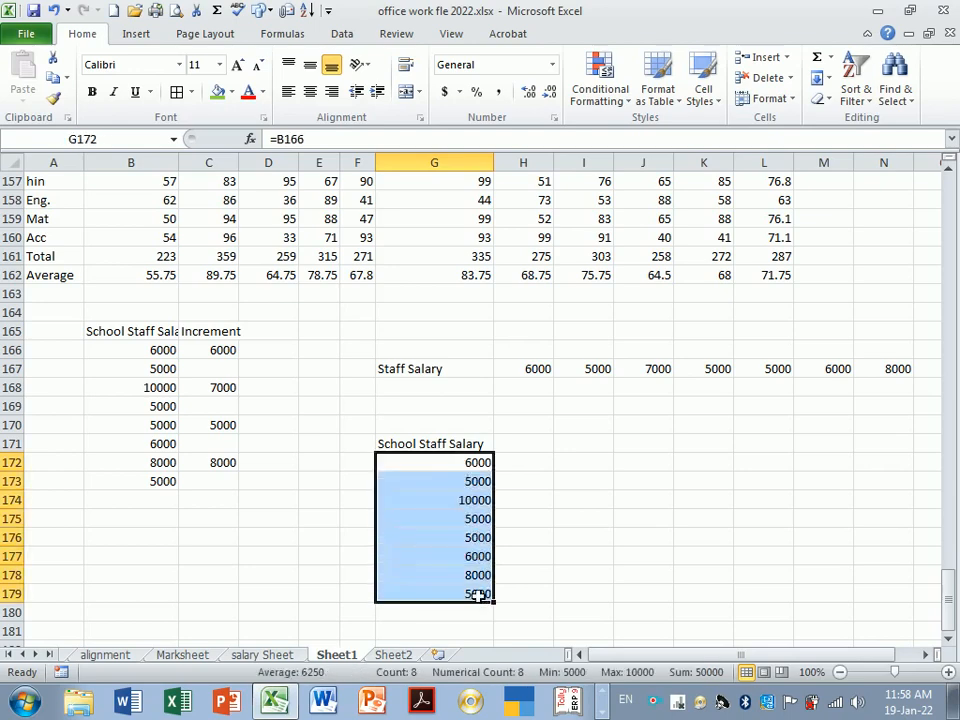
pyautogui.click(572, 520)
# - Review the earlier pasted marks tables on Sheet1 back up to the original table in row 1
pyautogui.scroll(3, 572, 540)
pyautogui.scroll(16, 572, 540)
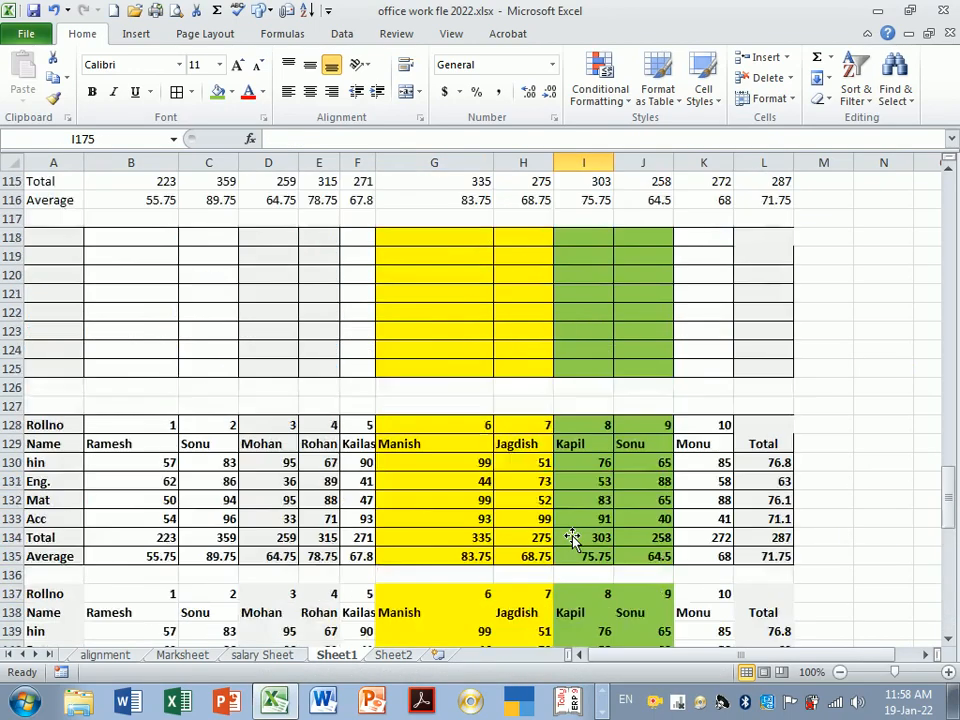
pyautogui.scroll(5, 572, 538)
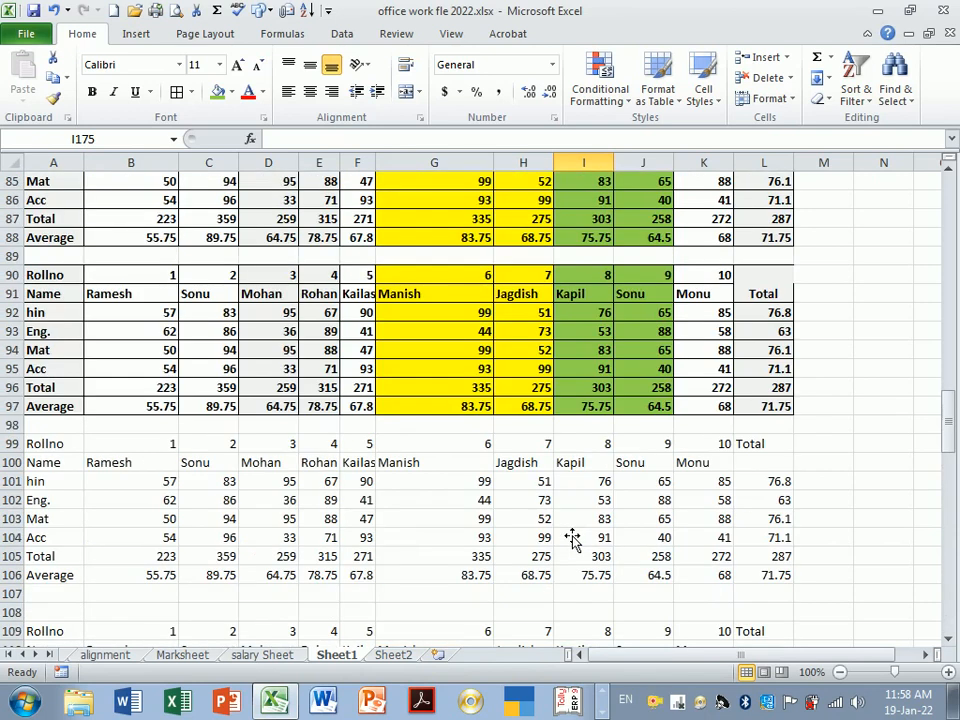
pyautogui.scroll(1, 572, 540)
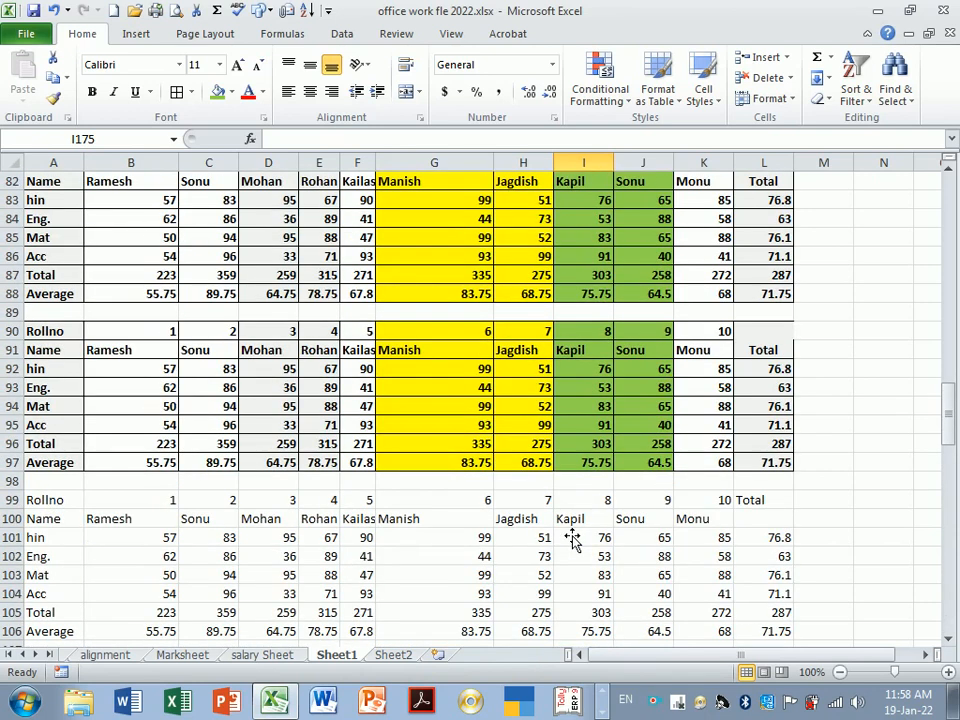
pyautogui.scroll(17, 572, 540)
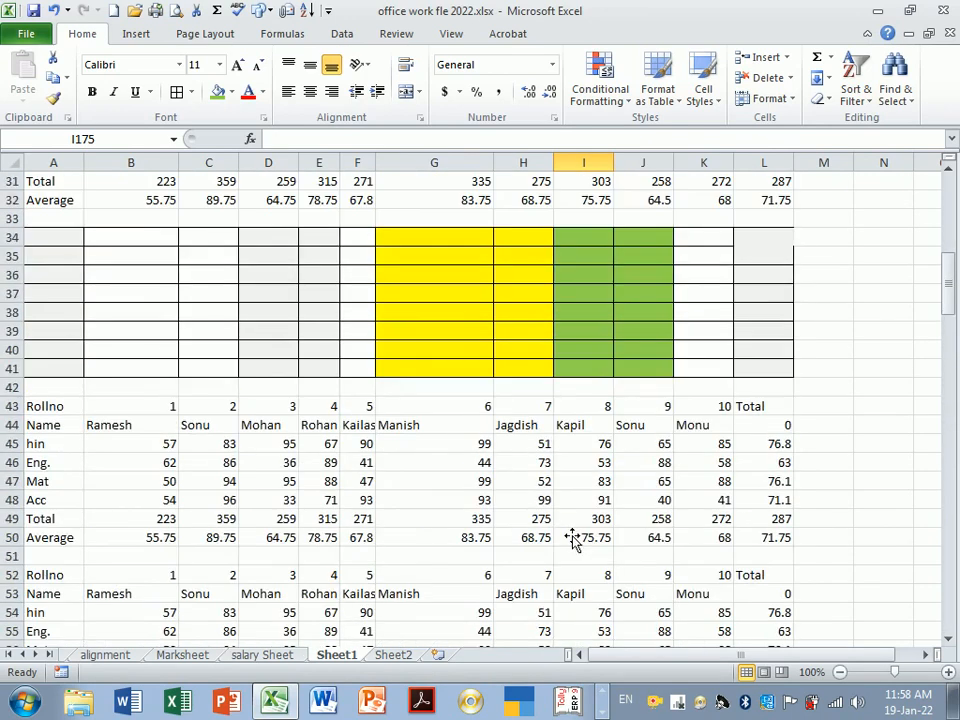
pyautogui.scroll(10, 572, 540)
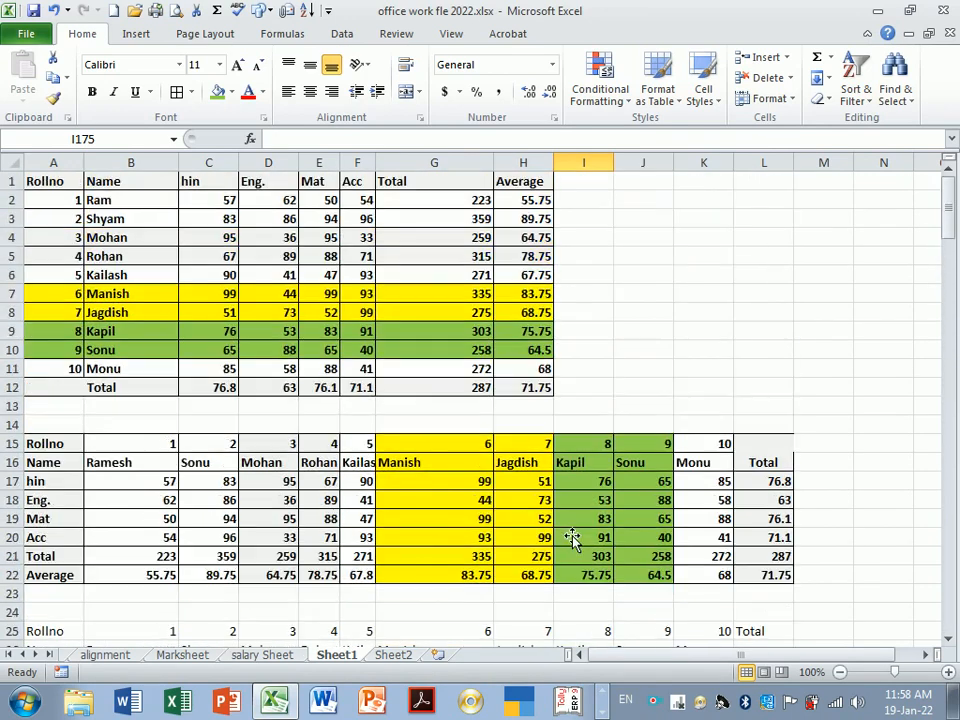
pyautogui.click(591, 425)
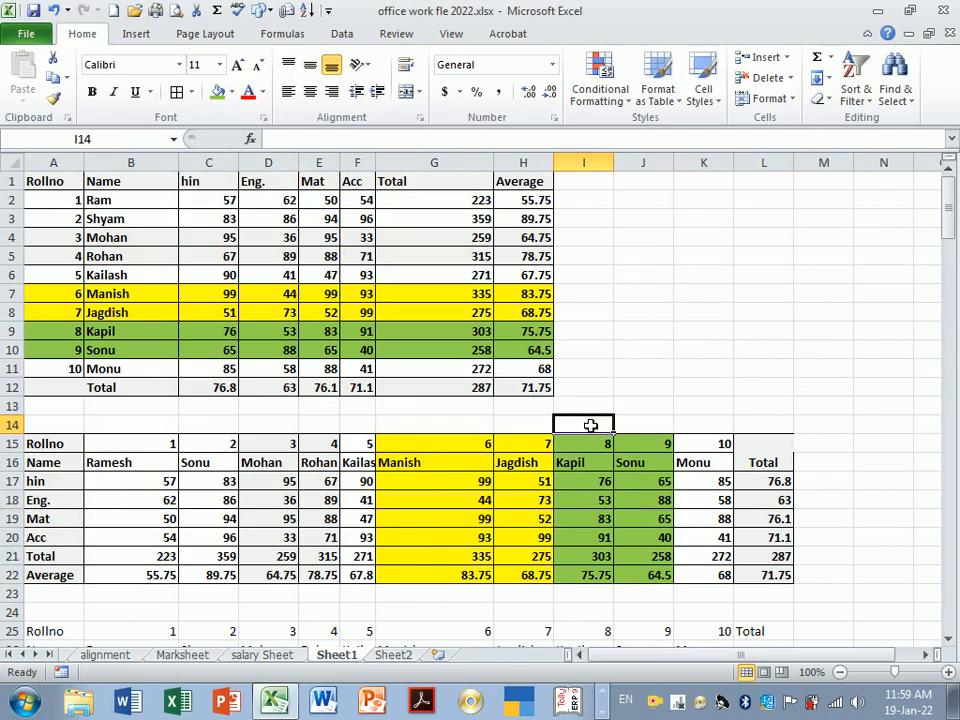